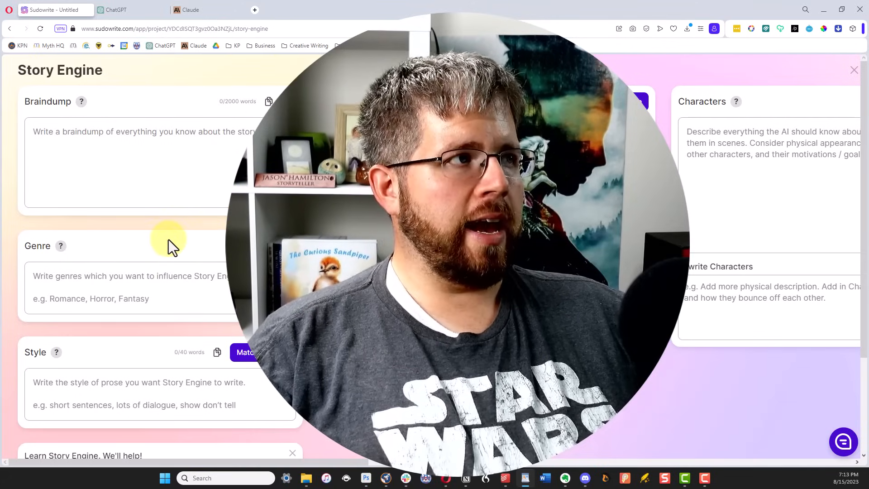
Step: Leave Story Engine to view the Untitled project's document page, and return to Story Engine
left_click(134, 168)
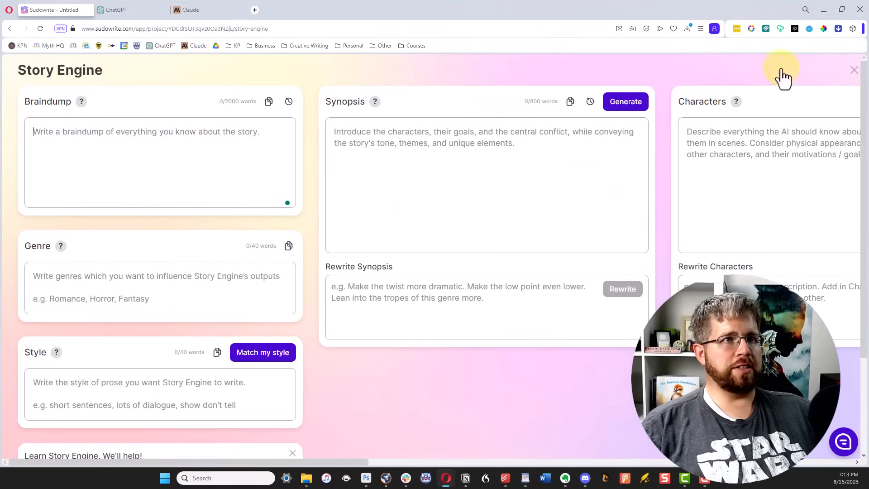
left_click(854, 71)
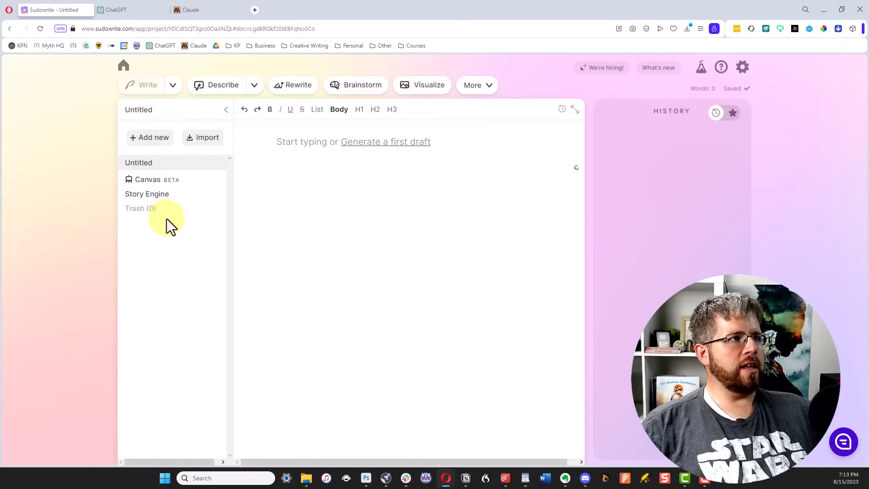
left_click(149, 110)
left_click_drag(153, 111, 128, 114)
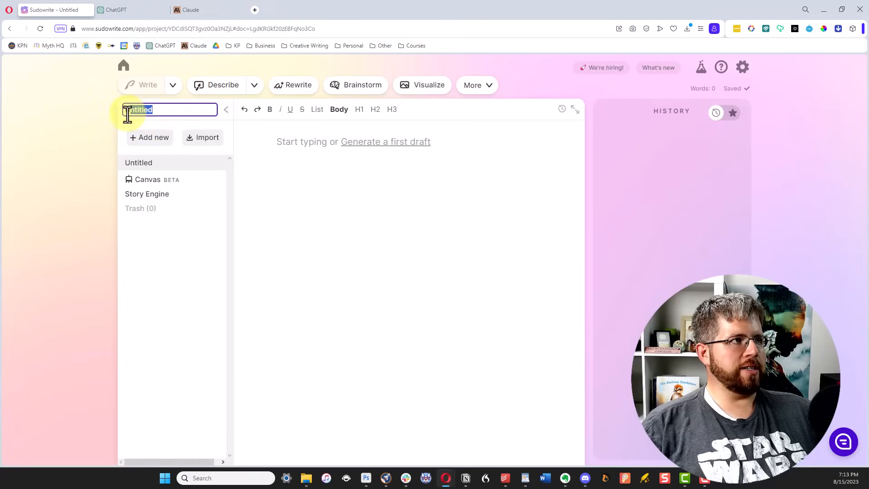
left_click(87, 188)
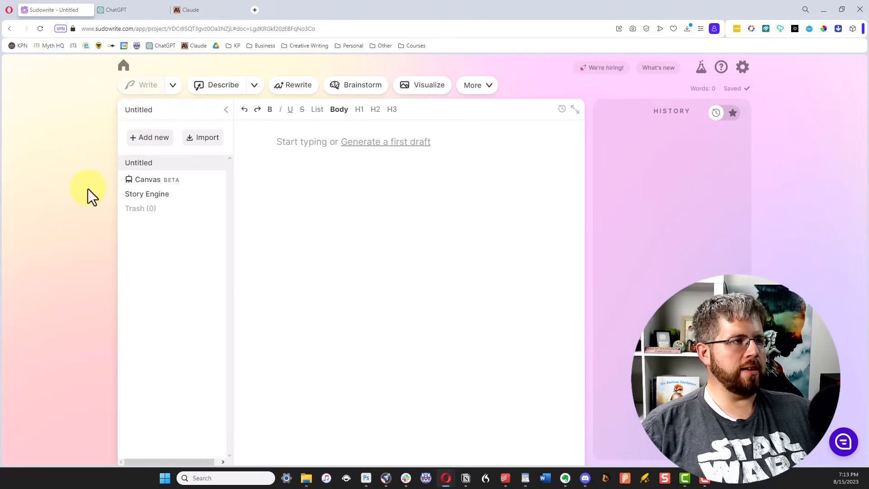
left_click(155, 195)
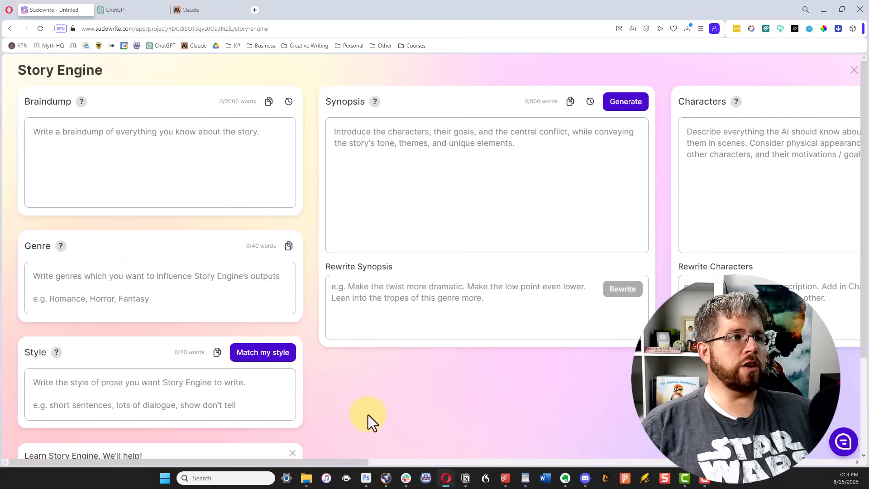
Step: View the open ChatGPT and Claude pages and return to Sudowrite's Story Engine
left_click(154, 13)
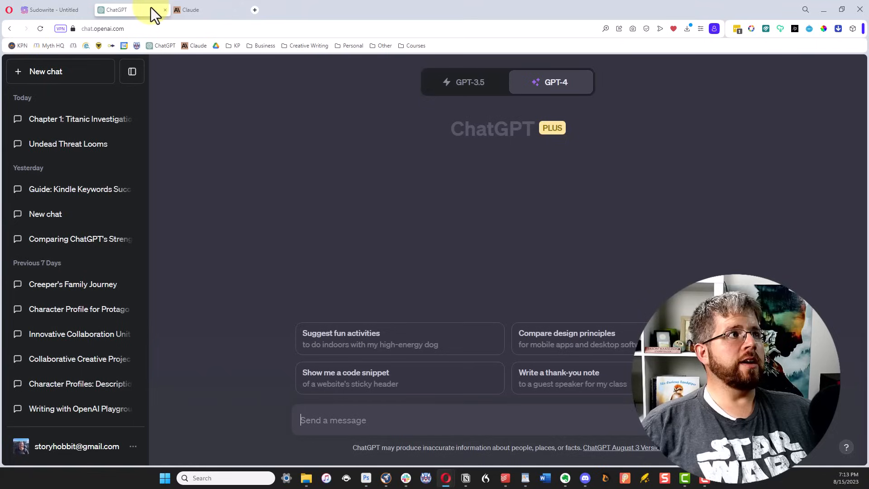
left_click(196, 10)
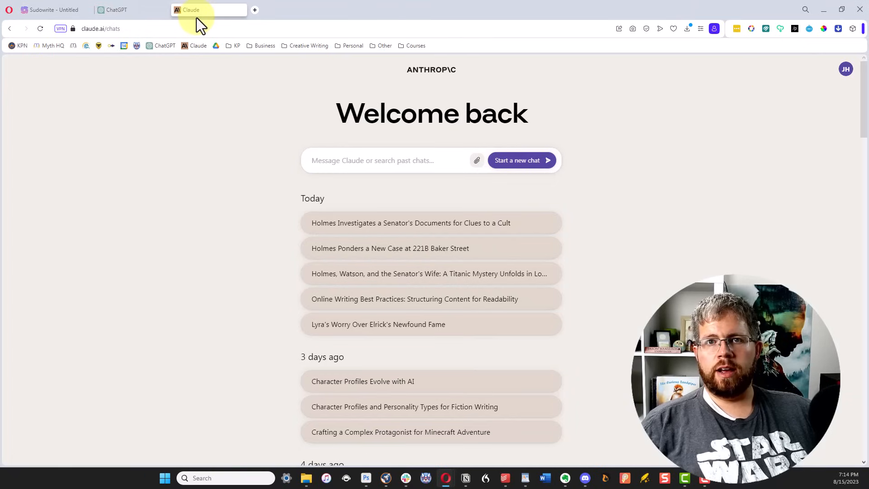
left_click(124, 11)
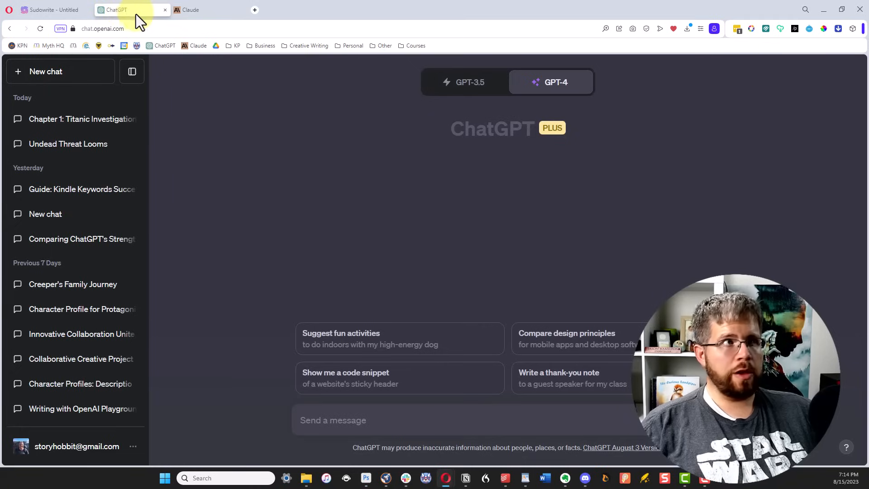
left_click(192, 8)
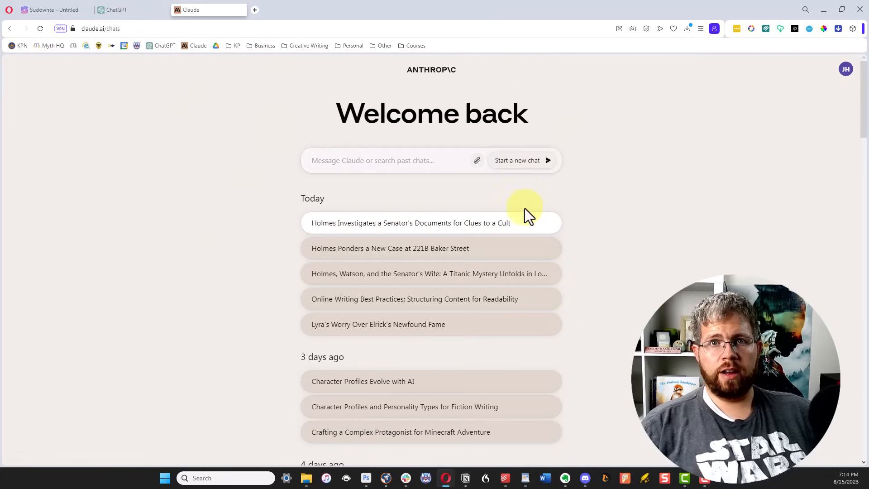
left_click(51, 10)
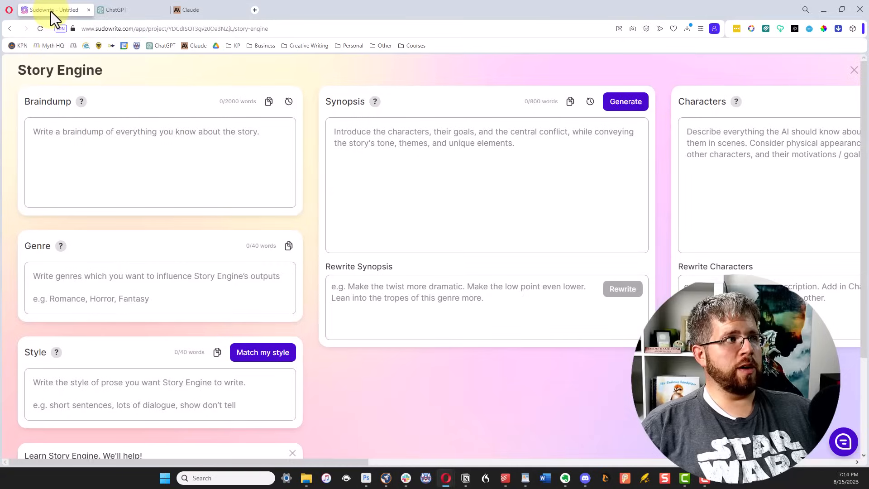
Step: In ChatGPT, enter the prompt "Give me [NUMBER] high-concept pitches for a bestselling [GENRE] story with a unique twist, intriguing characters, and gripping emotional stakes."
left_click(183, 18)
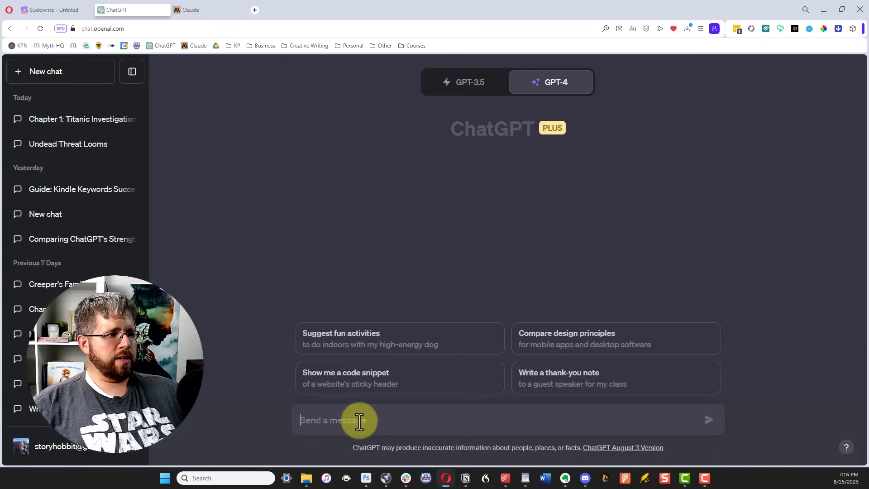
type("Give me [NUMBER] high-concept pitches for a bestselling [GENRE] story with a unique twist, intriguing characters, and gripping emotional stakes.")
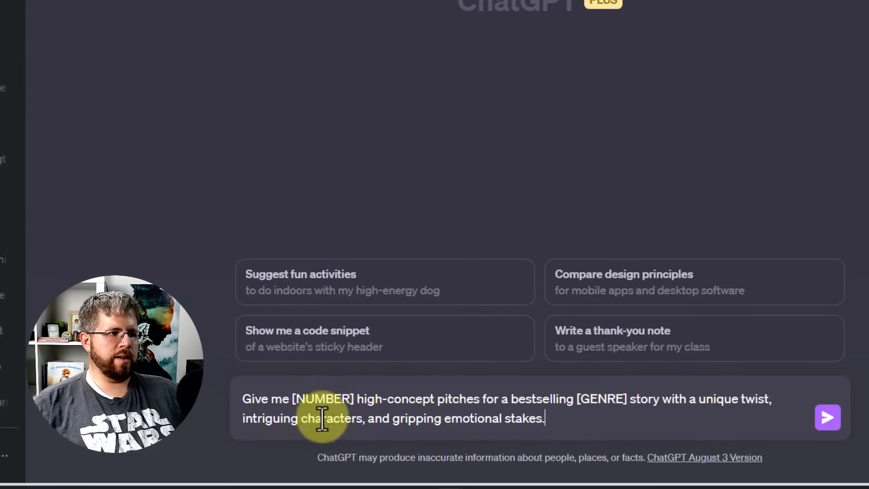
Step: Replace [NUMBER] with 30 and [GENRE] with urban fantasy in the prompt, and send it
left_click_drag(355, 398, 292, 395)
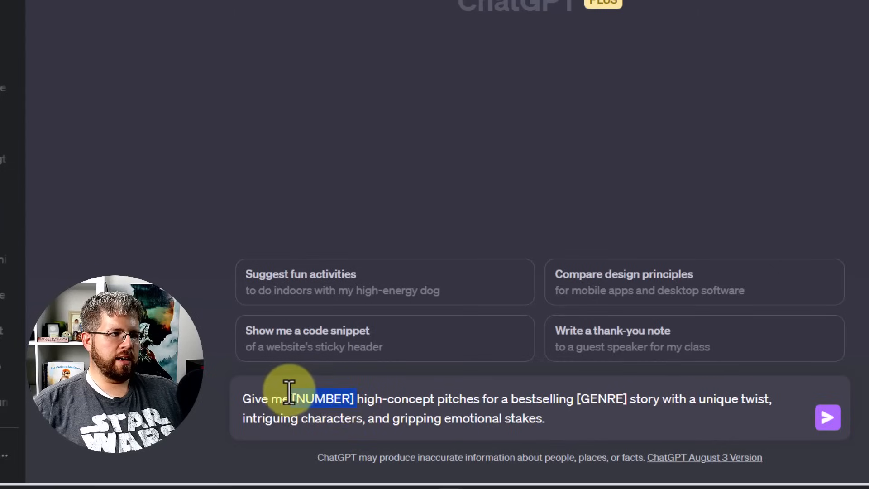
type("30")
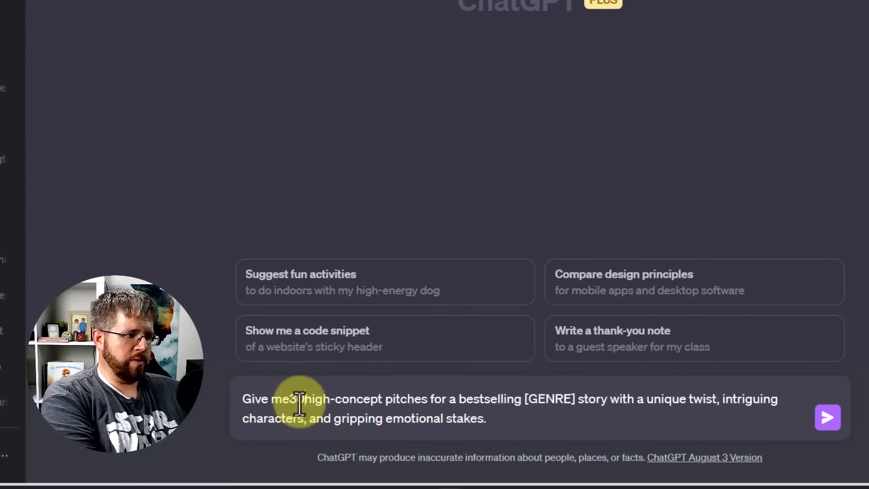
key("Right")
key("Right")
key("Right")
key("Right")
key("Right")
key("Right")
key("Right")
key("Right")
key("Right")
key("Right")
key("Right")
key("Right")
key("Right")
key("Right")
key("Right")
key("Right")
key("Right")
key("Right")
key("Right")
key("Right")
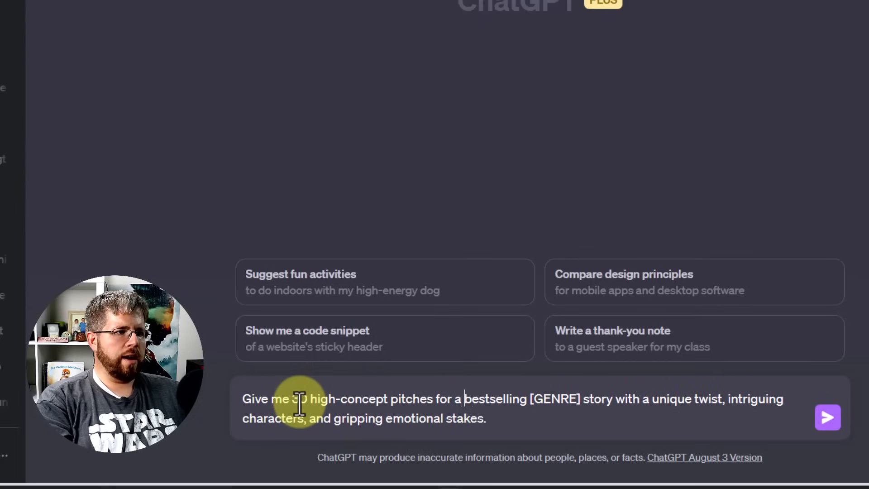
key("shift+Right")
key("shift+Right")
key("shift+Right")
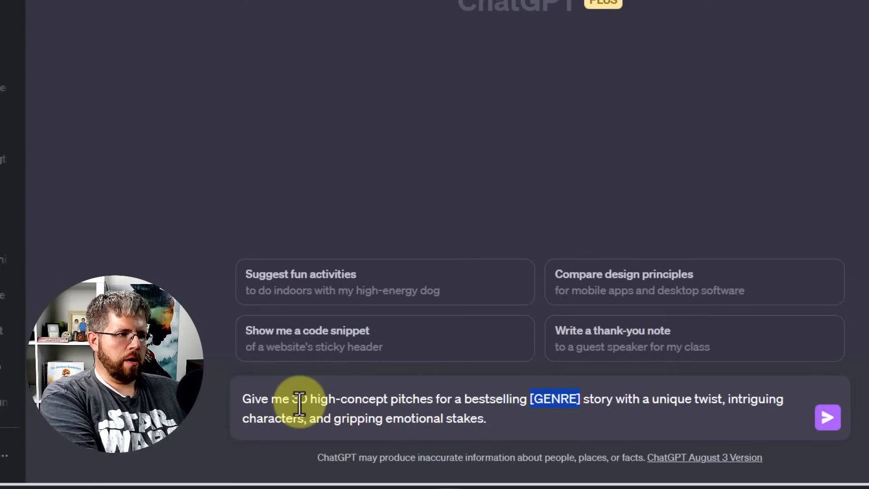
type("urban fantasy")
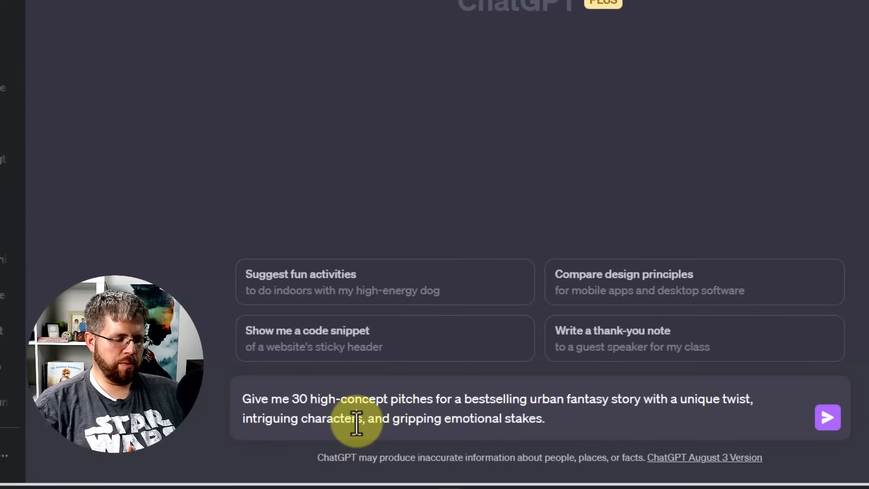
key("Return")
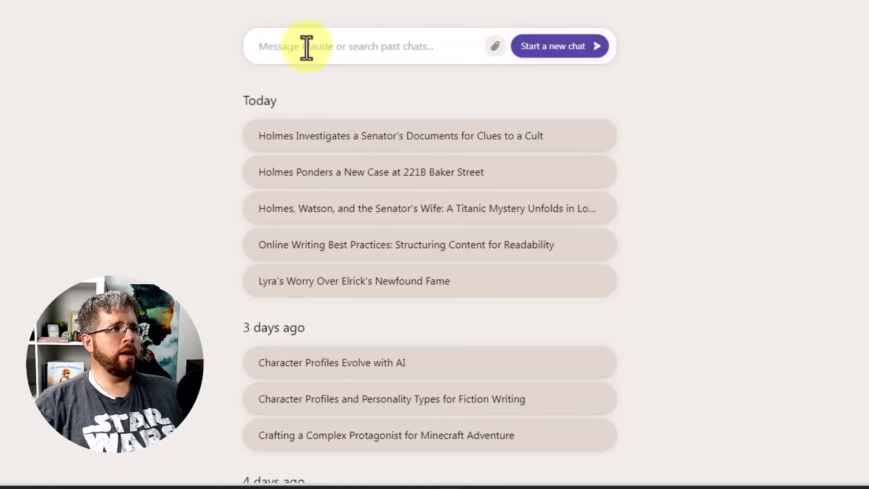
Step: In Claude, send "Give me 30 high-concept pitches for a bestselling urban fantasy story with a unique twist, intriguing characters, and gripping emotional stakes."
left_click(316, 48)
type("Give me 30 high-concept pitches for a bestselling urban fantasy story with a unique twist, intriguing characters, and gripping emotional stakes.")
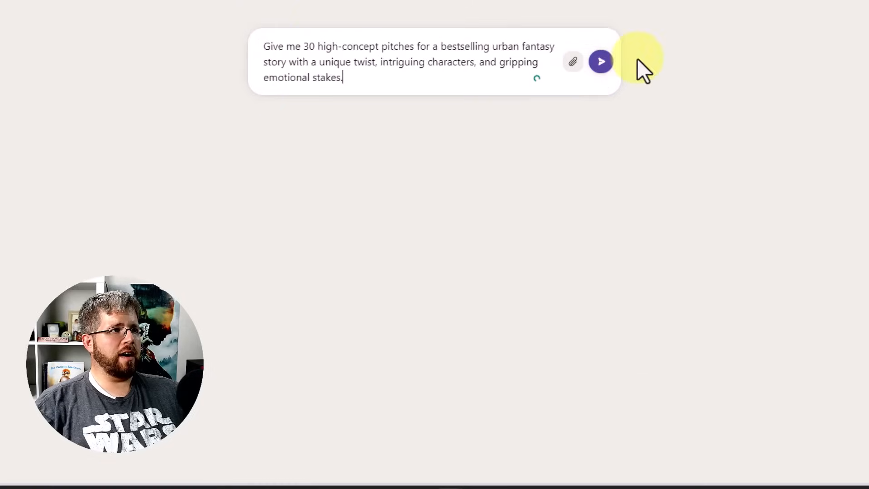
left_click(599, 63)
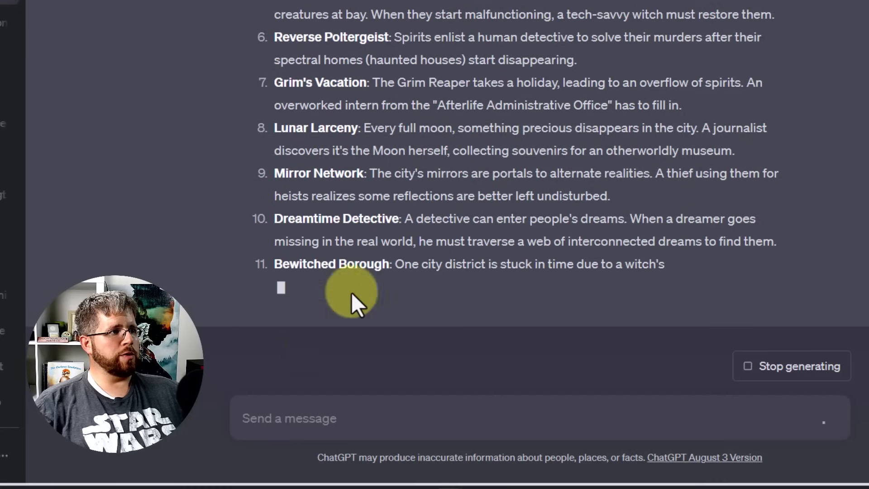
Step: Read through the urban fantasy pitches generated in ChatGPT and Claude and compare them
scroll(370, 272, "up", 5)
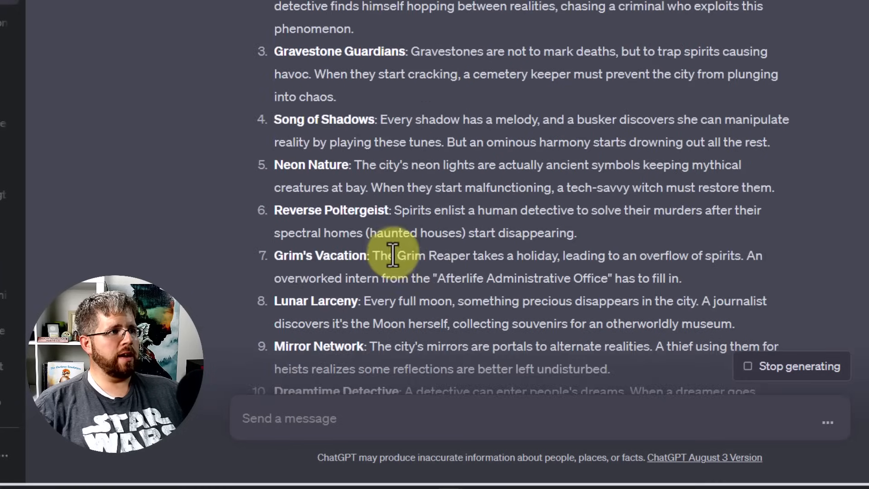
scroll(415, 187, "up", 3)
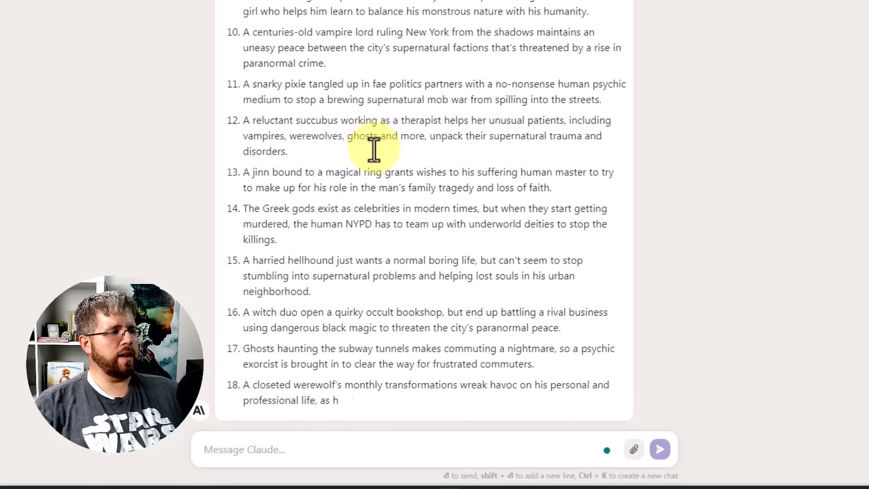
scroll(371, 150, "up", 7)
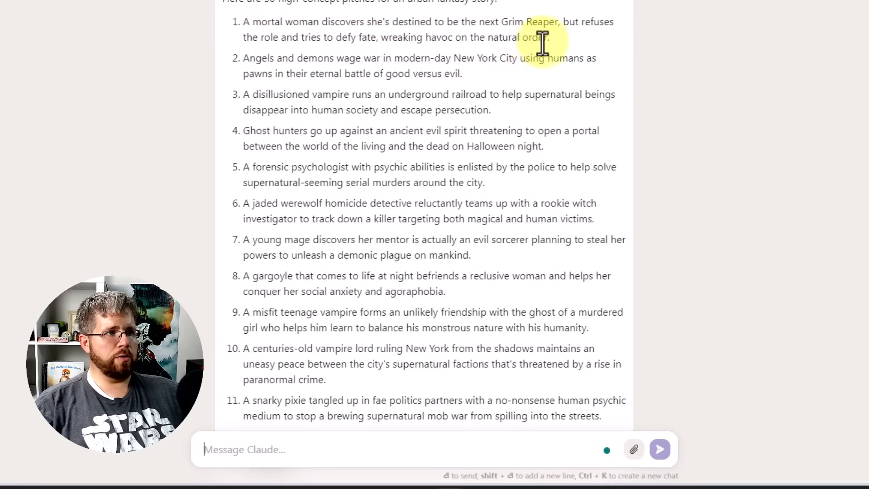
scroll(231, 308, "down", 6)
scroll(223, 277, "down", 3)
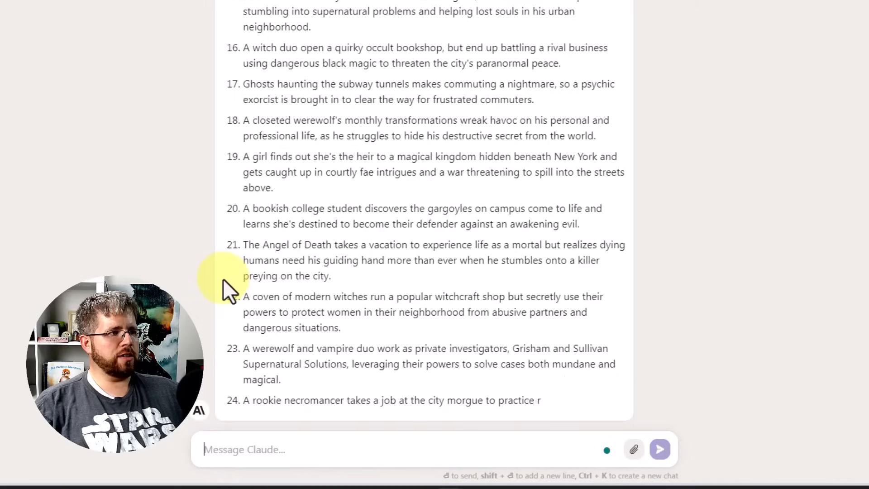
scroll(222, 279, "up", 11)
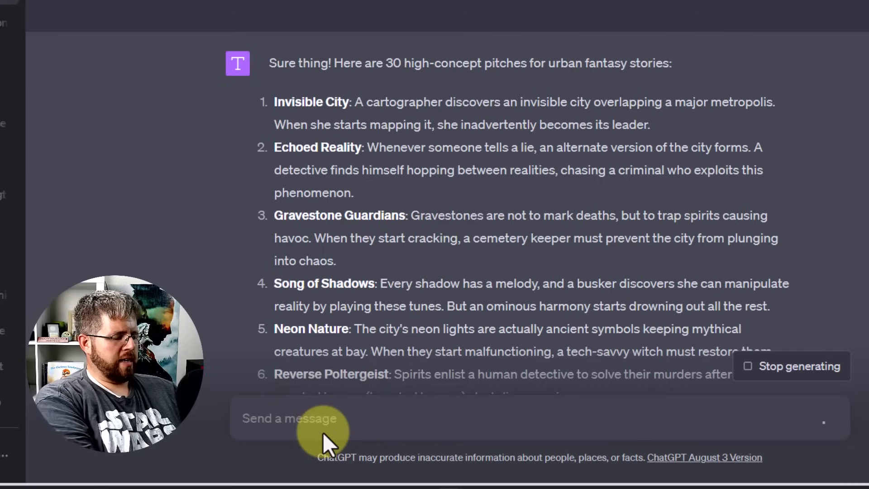
Step: Start a new message with "I would actually like to write a story about a hispanic woman around 19 years old who"
type("I would ac")
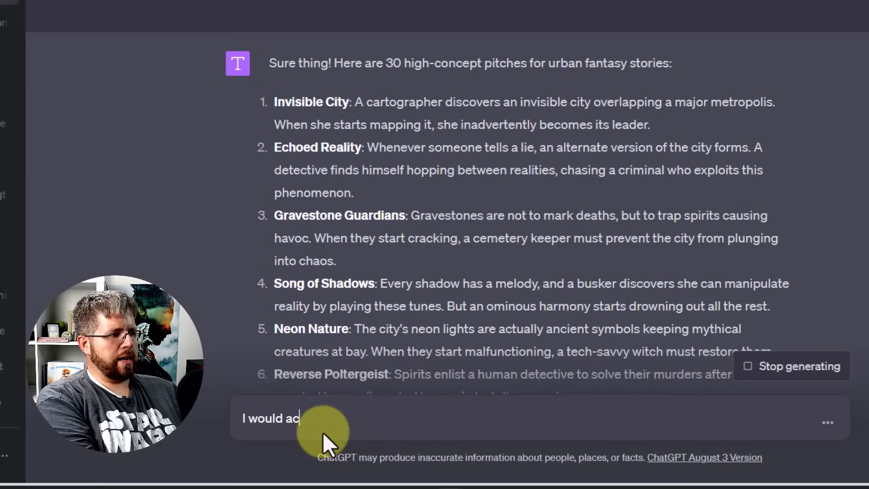
type("tually like to write a ")
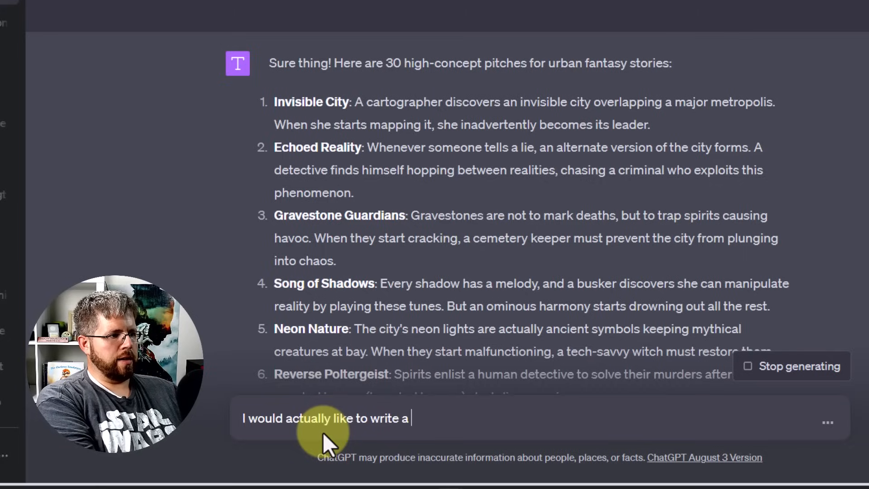
type("story about a hist")
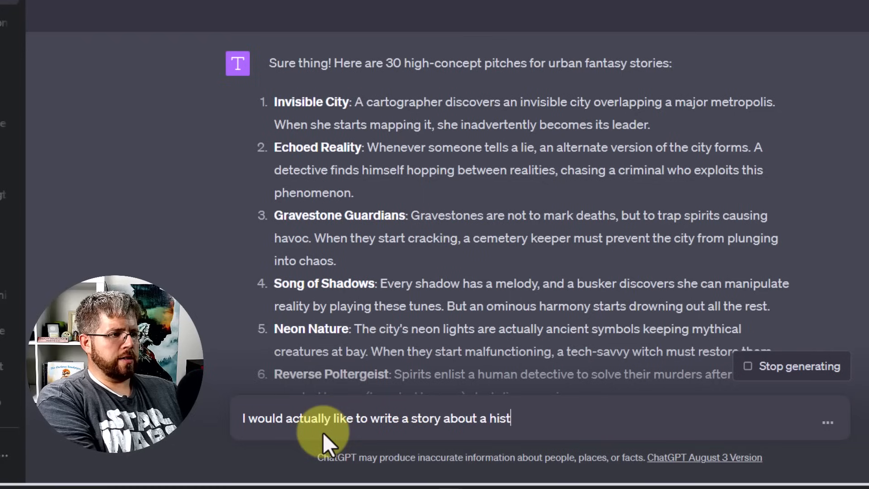
key("BackSpace")
type("panic woman")
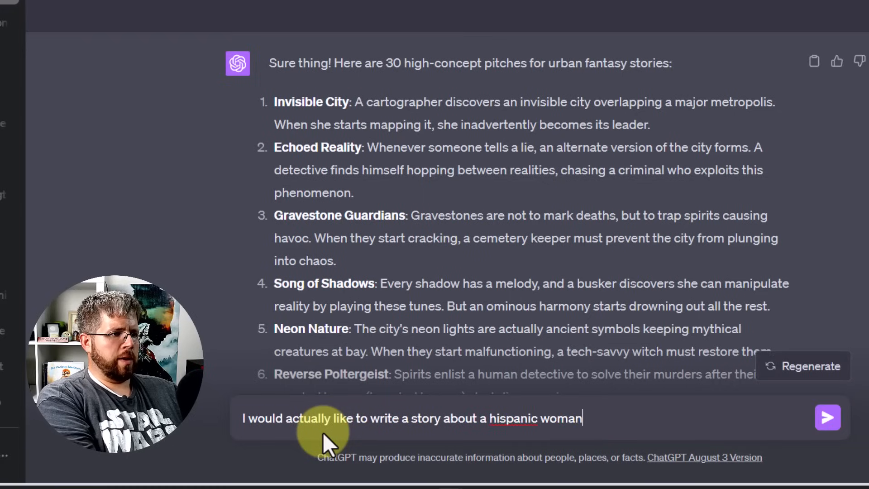
type(" around")
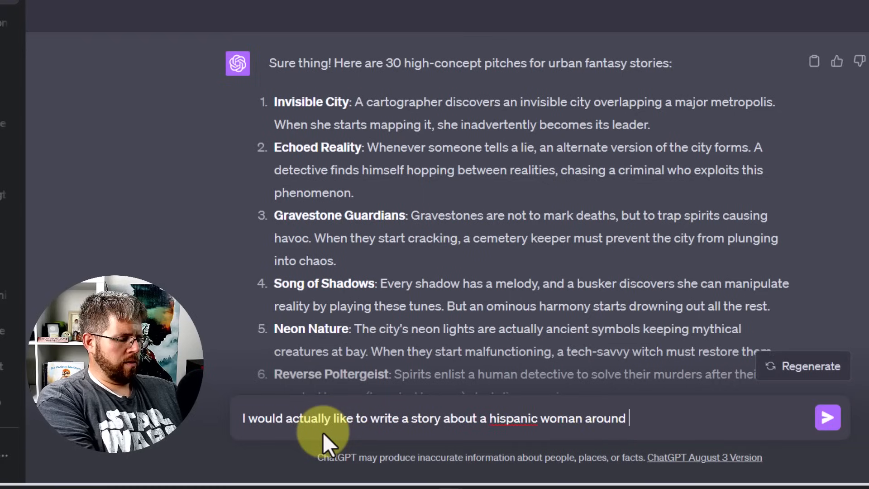
type(" 19 ")
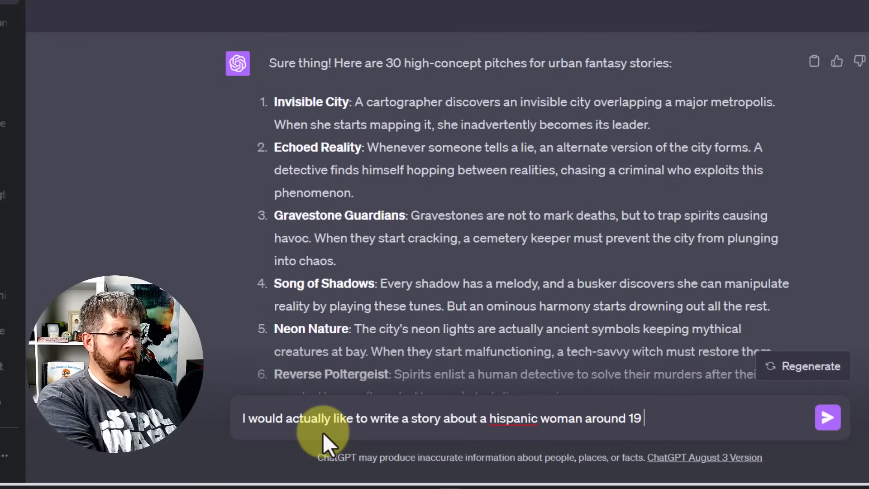
type("years o")
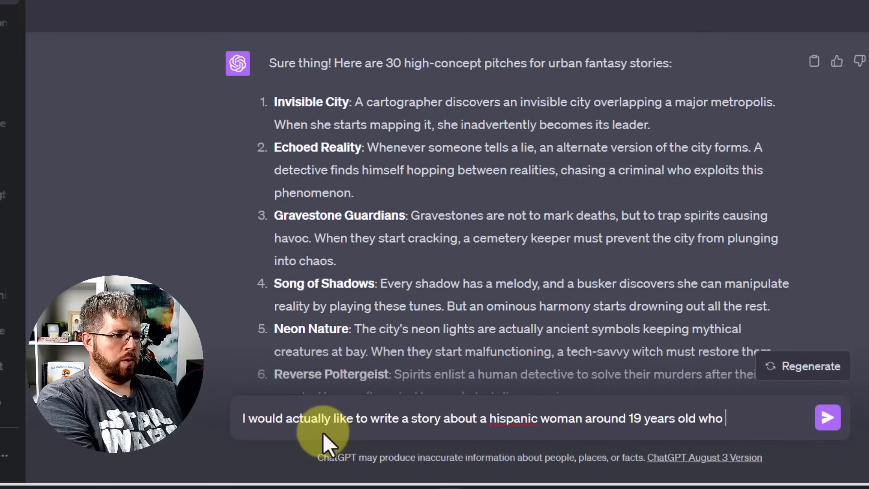
type("ld who")
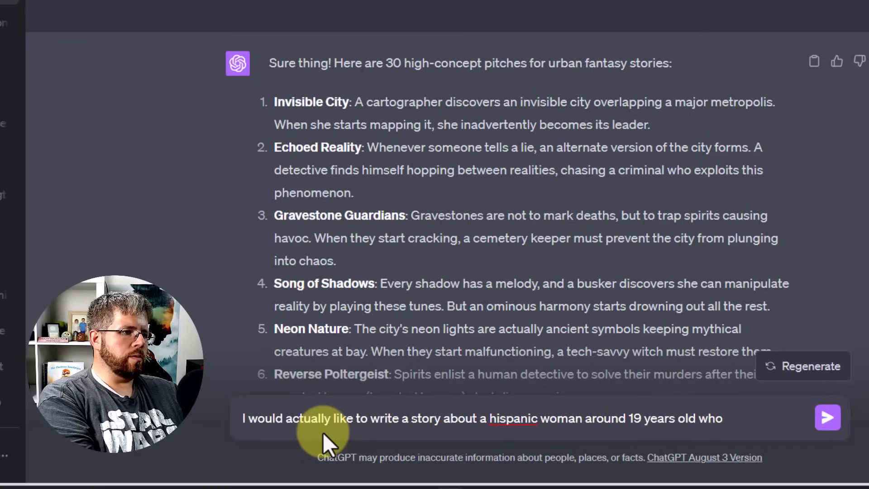
Step: Continue the message with "discovers that mythical creatures are real, and by the end of the book becomes an actual beastmaster hunts mythological creatures that endanger humans."
type(" discovers that mythical c")
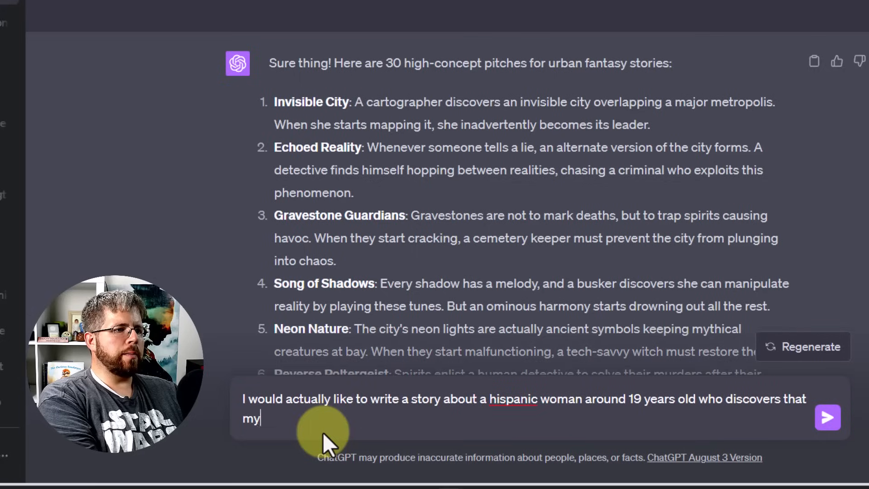
type("reatures are")
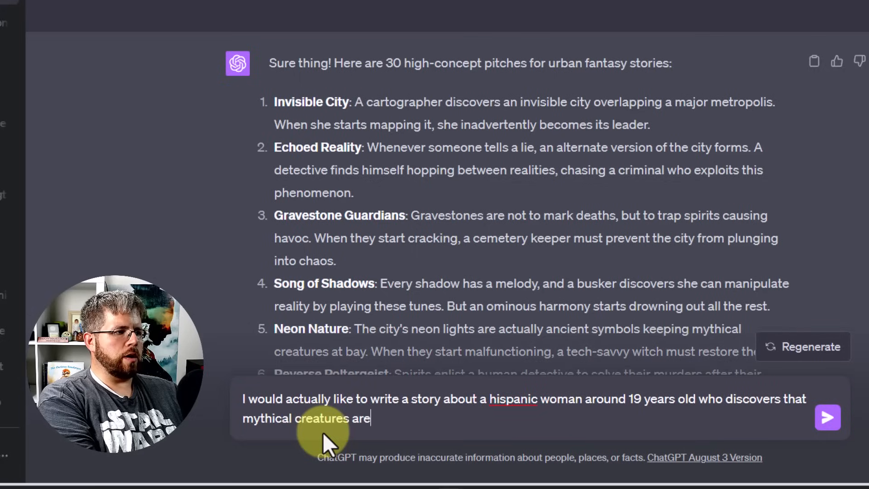
type(" real, and b")
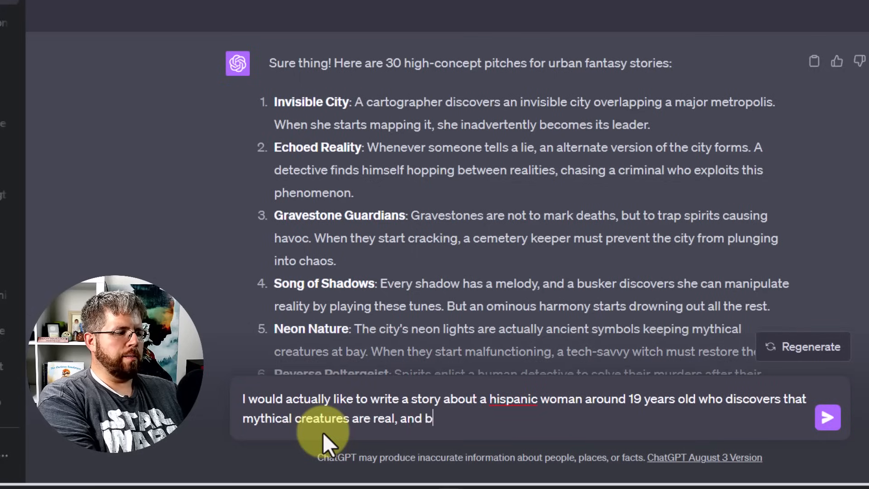
type("y the end of the book beco")
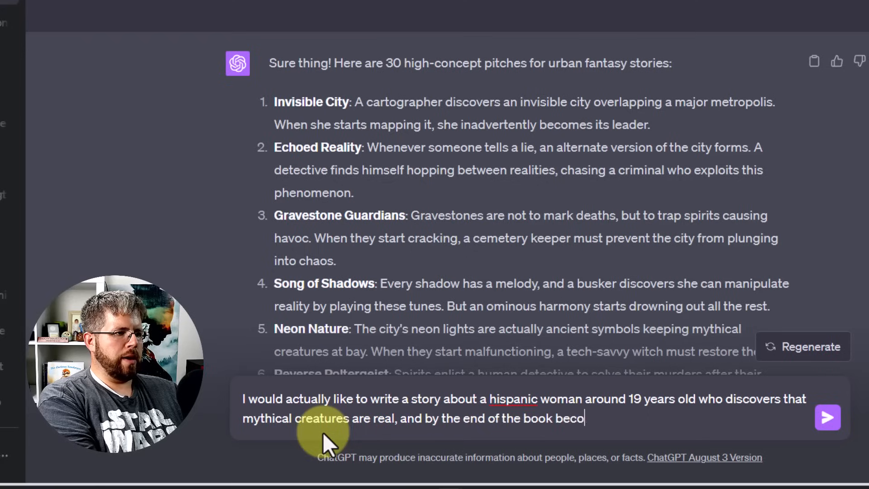
type("mes an a")
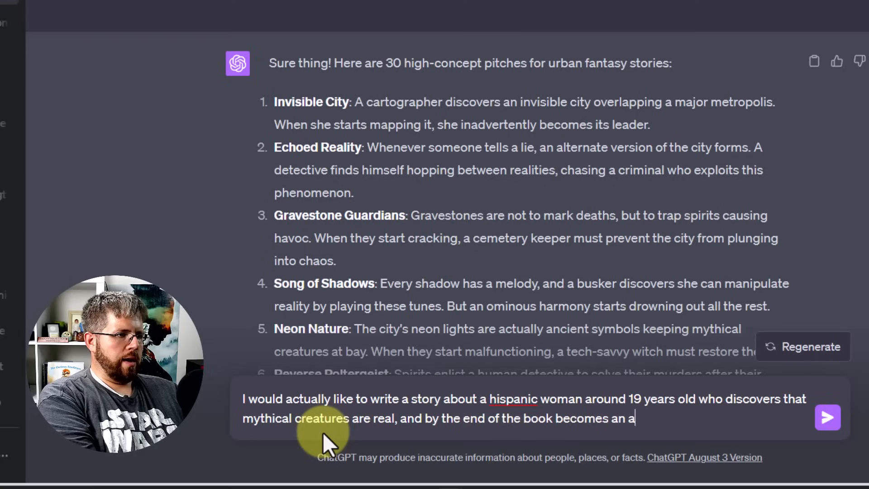
type("ctual beastm")
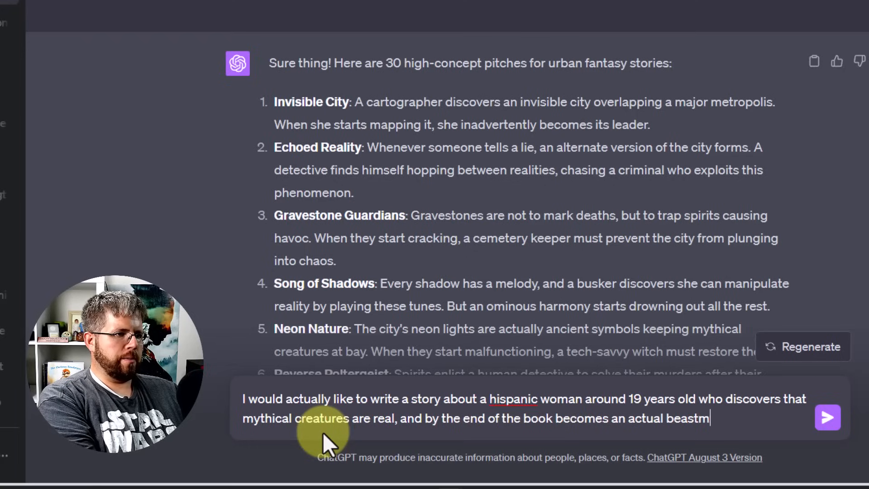
type("asterwho")
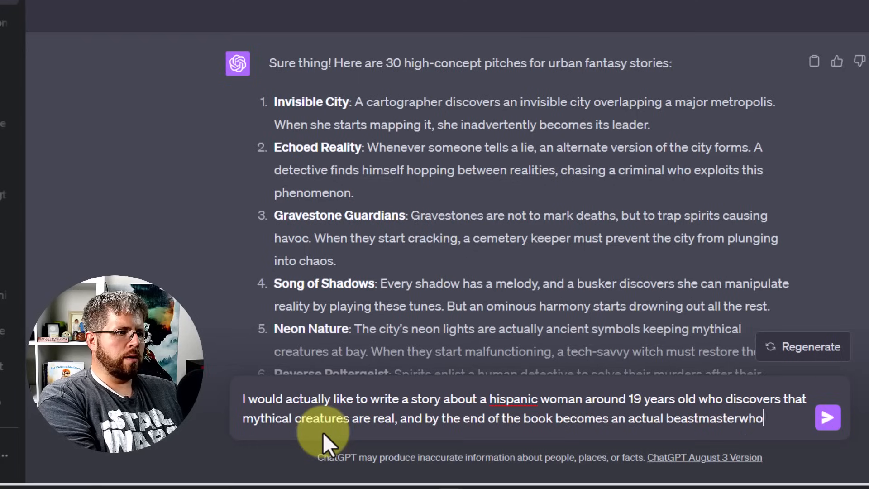
key("BackSpace")
key("BackSpace")
key("BackSpace")
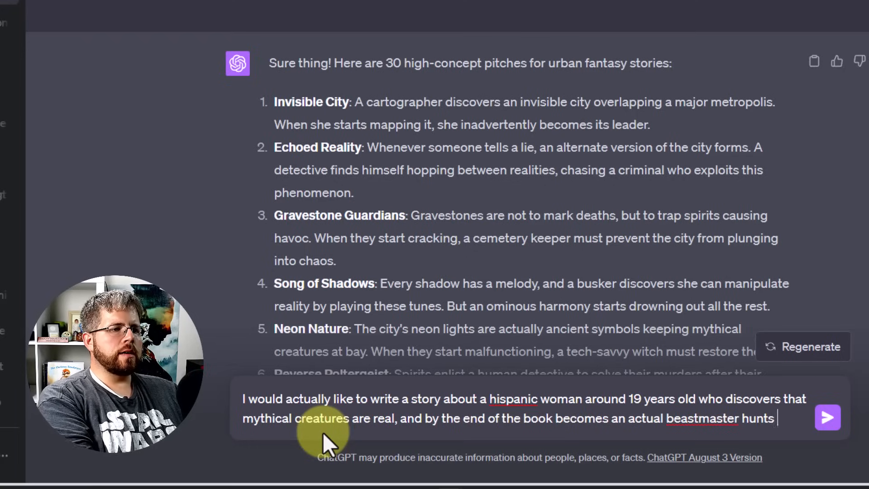
type("hunts myth")
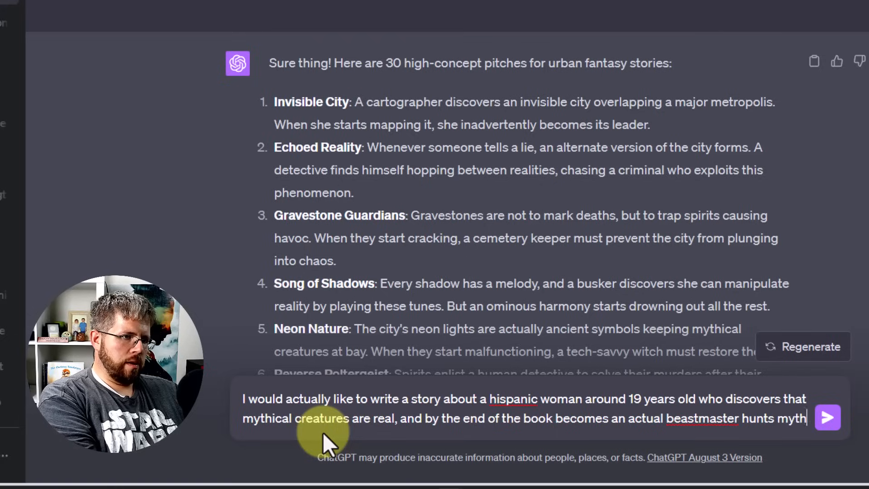
type("iological ")
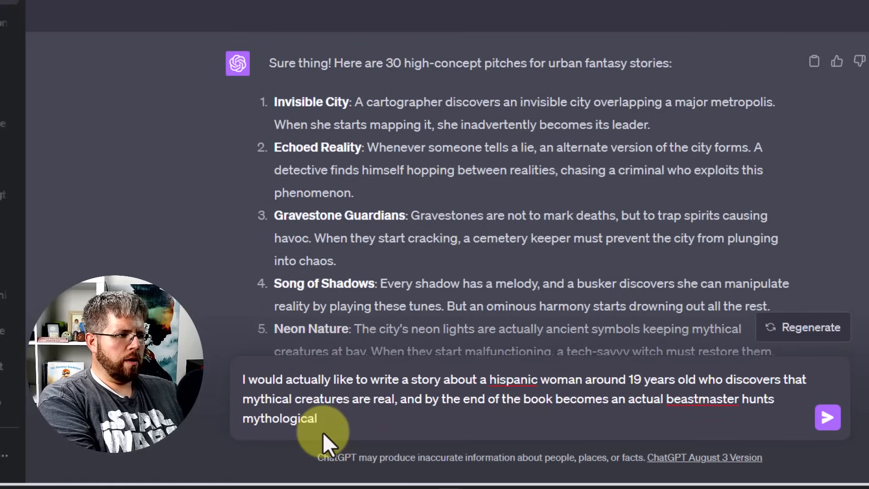
type("creatures that e")
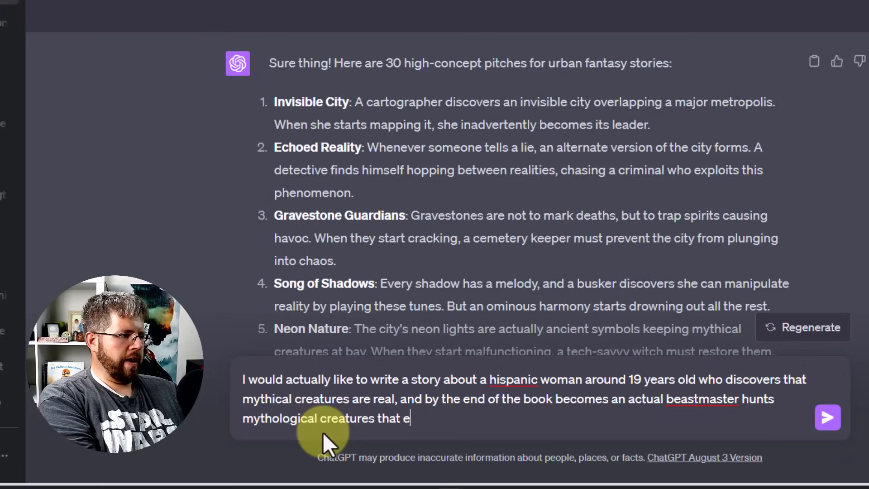
type("ndanger u")
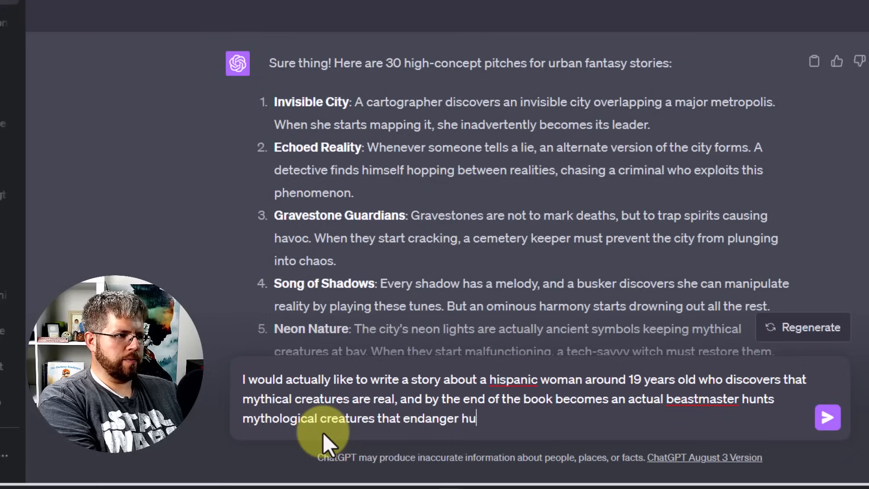
type("mans.")
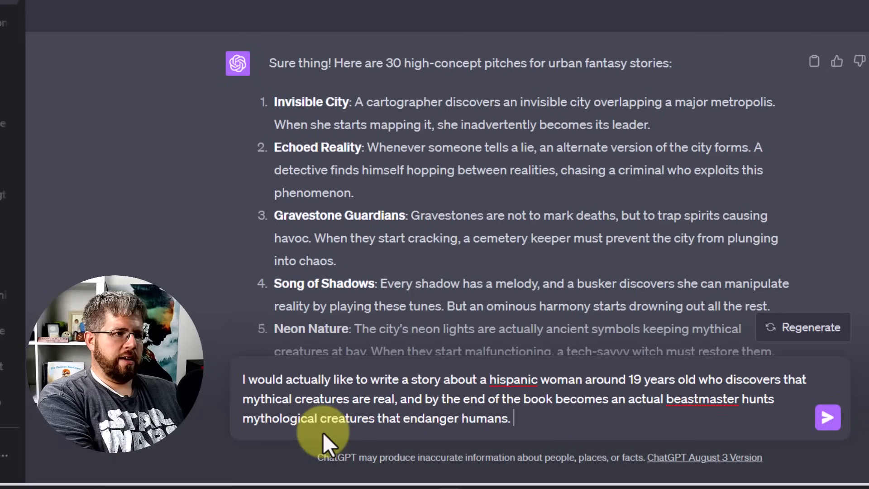
Step: Add "Give me a list of mythical creatures that she could encounter in the first book." and send the message
type("Give me a list of")
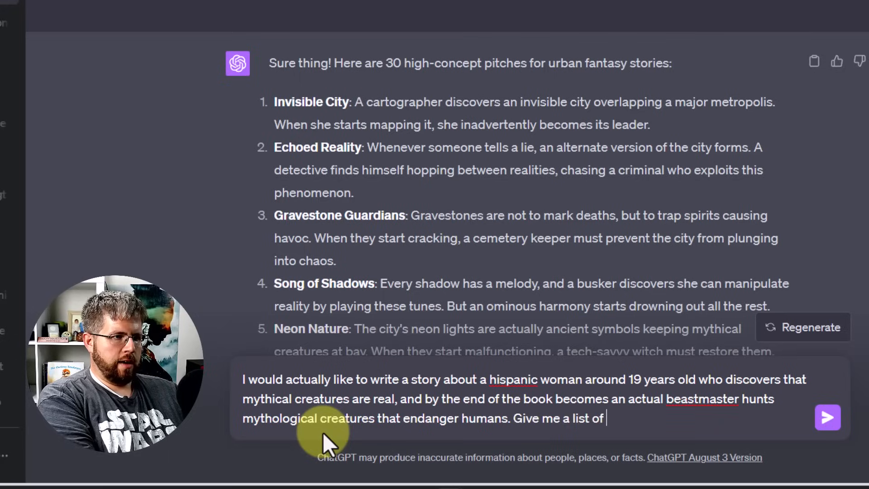
type(" mythical crea")
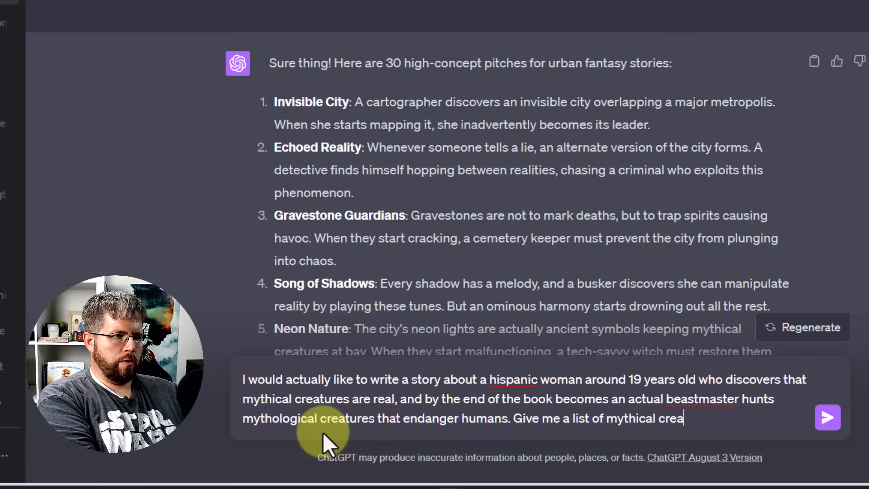
type("tures that she cou")
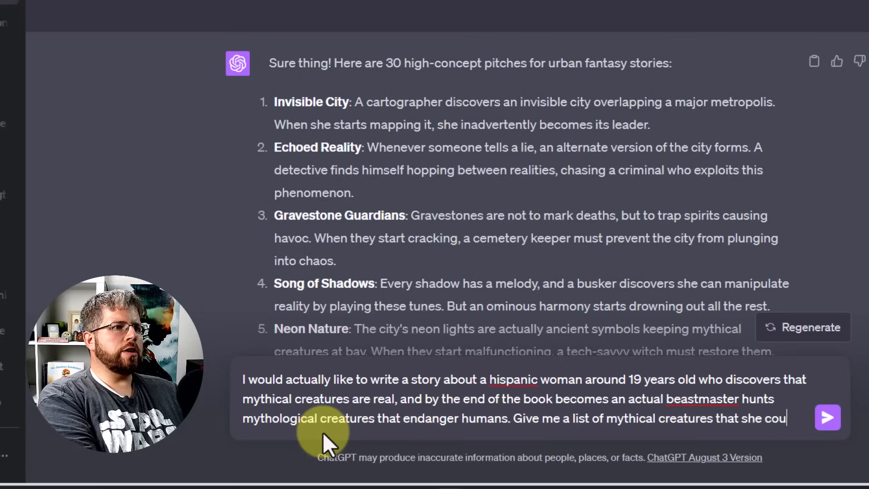
type("ld encounter in th")
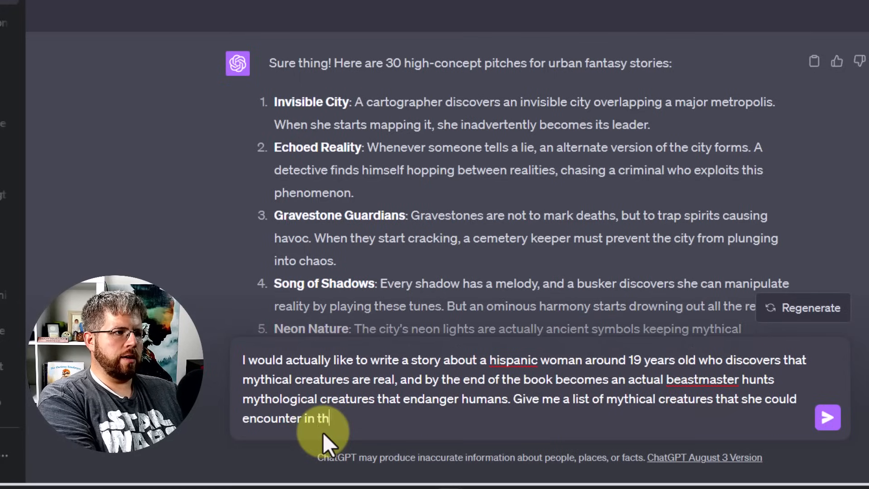
type("e first book.")
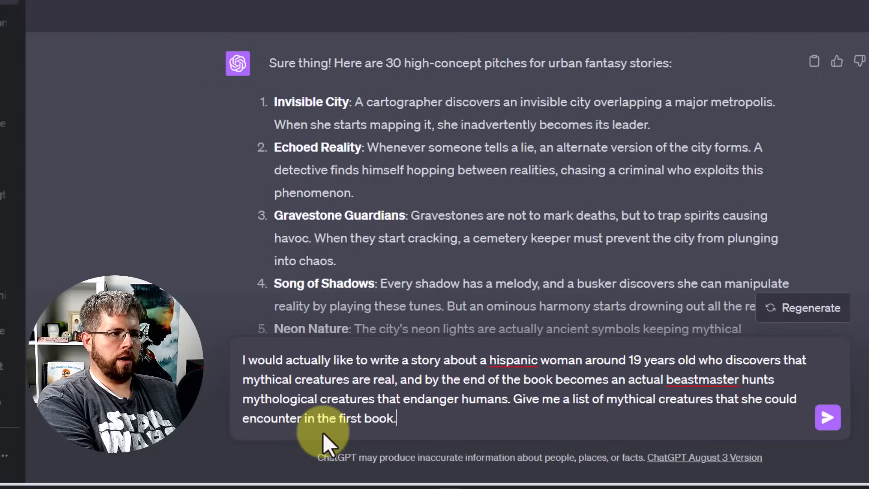
key("Return")
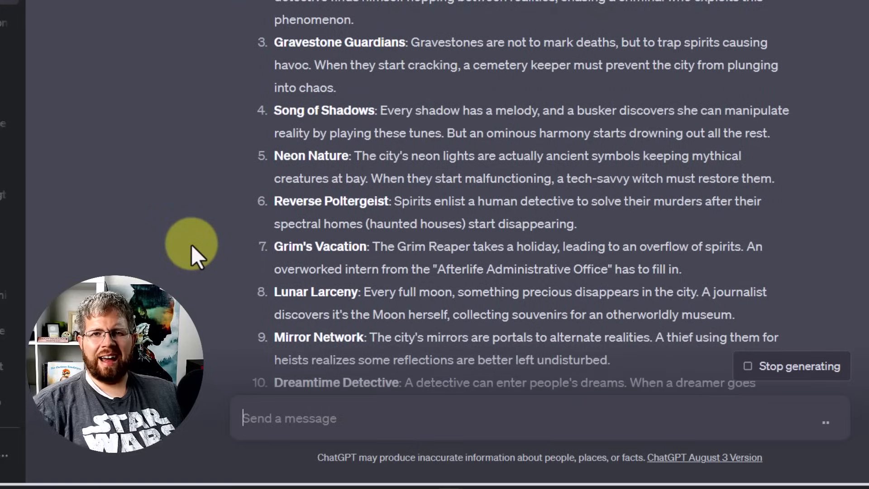
Step: Review the mythical creature list and send the message "Tell me more about the Basilisk. What mythology does it come from?"
scroll(475, 248, "down", 20)
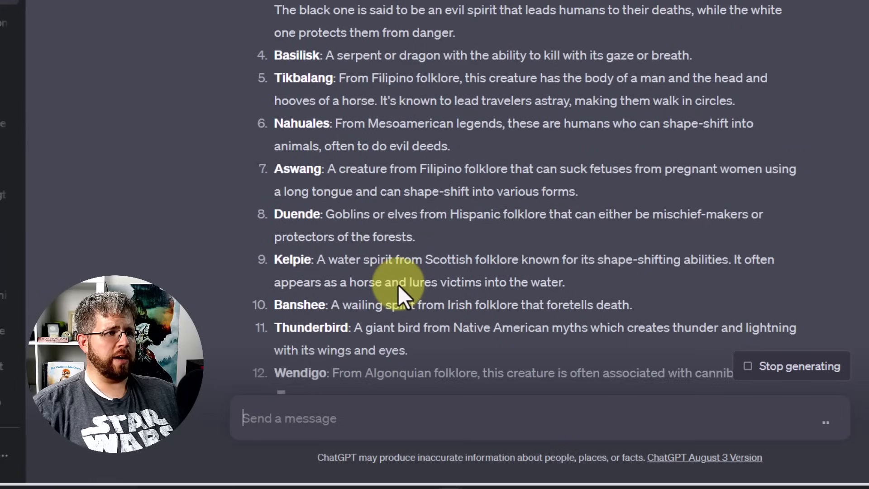
scroll(397, 284, "up", 4)
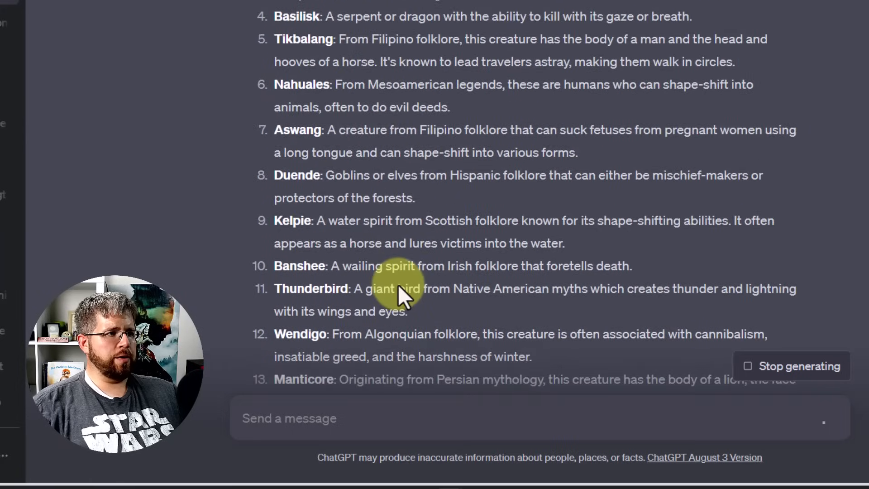
scroll(401, 303, "up", 1)
scroll(401, 308, "up", 2)
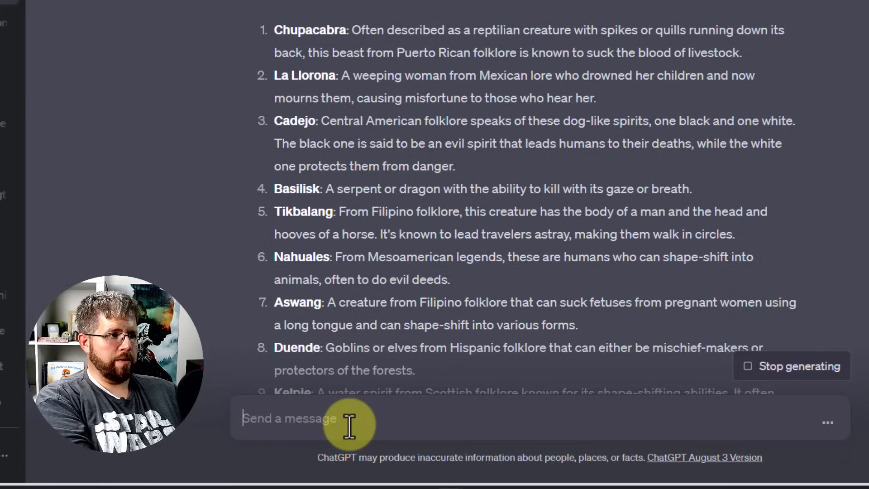
type("Tel")
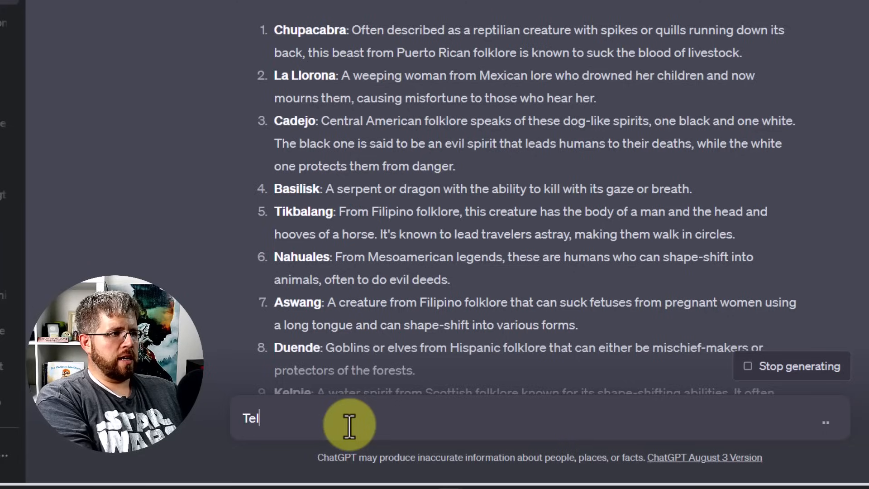
type("l me more about the Bas")
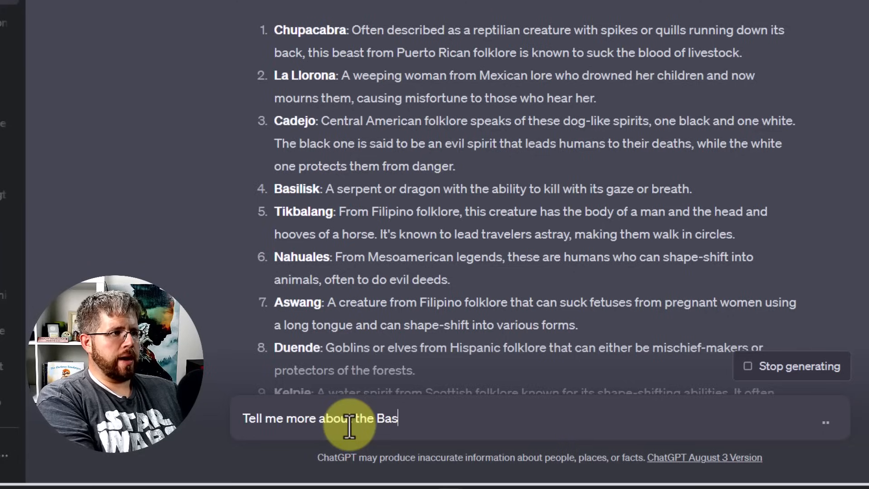
type("ilisk. What")
type("mytho")
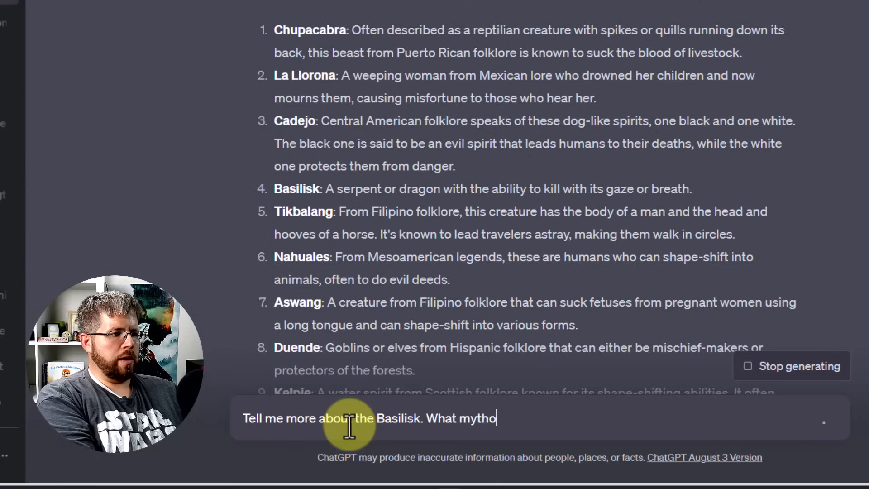
type("logy does it come from?")
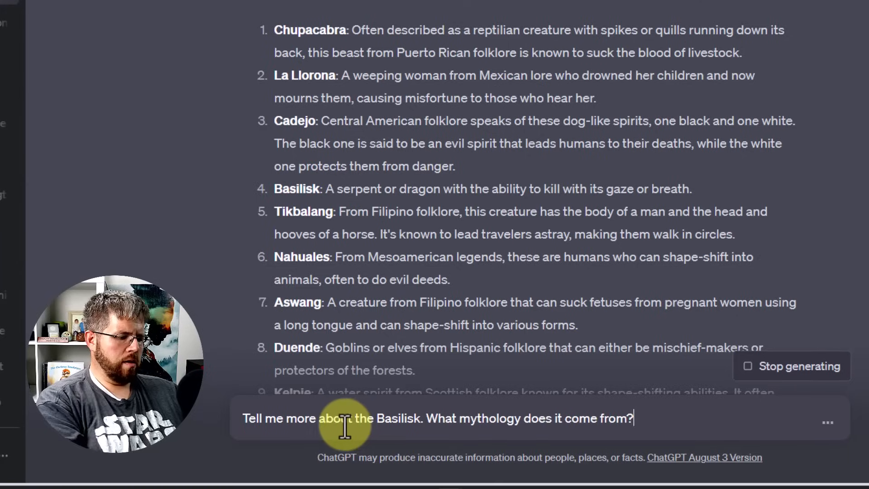
key("shift+Return")
scroll(502, 219, "down", 10)
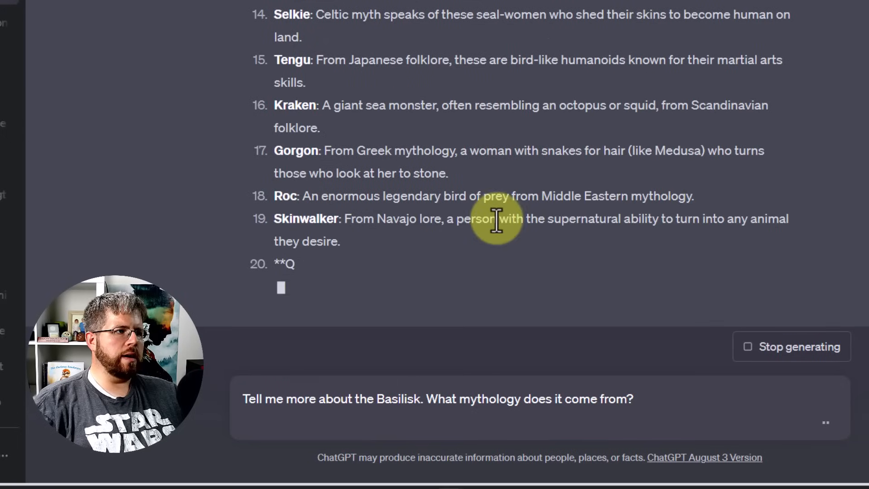
key("Return")
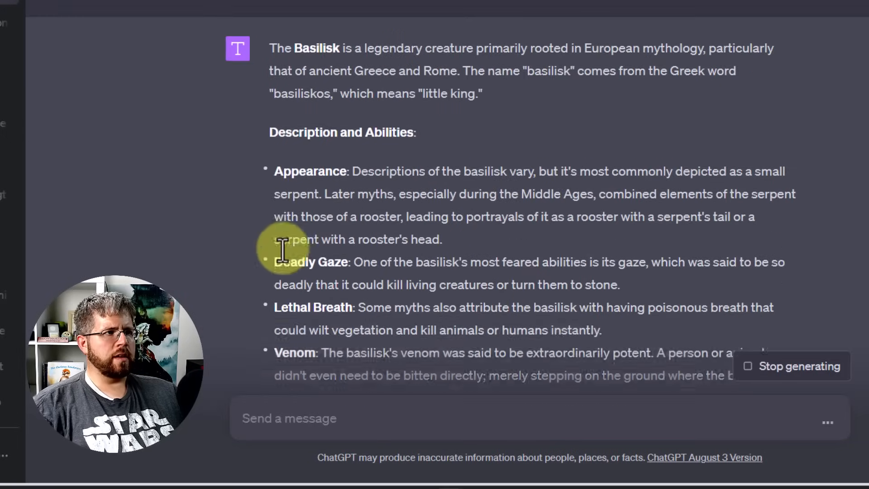
Step: Read the Basilisk answer's abilities, origins and protection sections, and regenerate the interrupted response
scroll(282, 251, "up", 1)
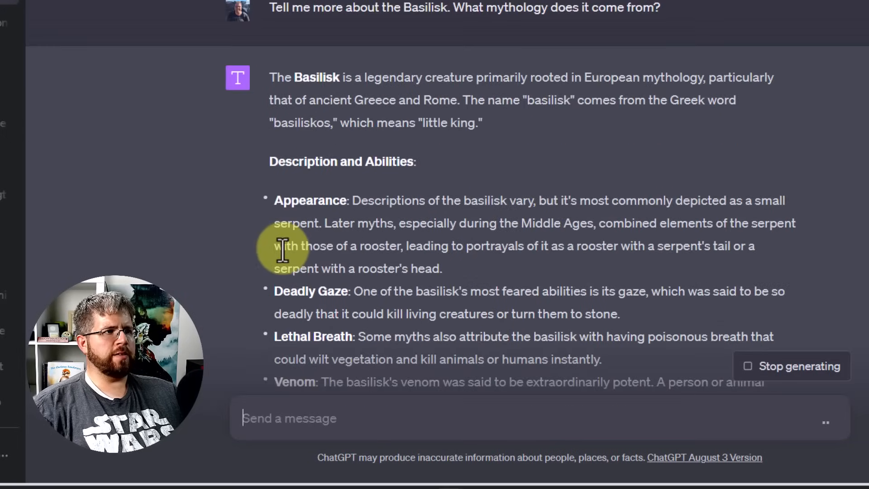
scroll(282, 250, "down", 10)
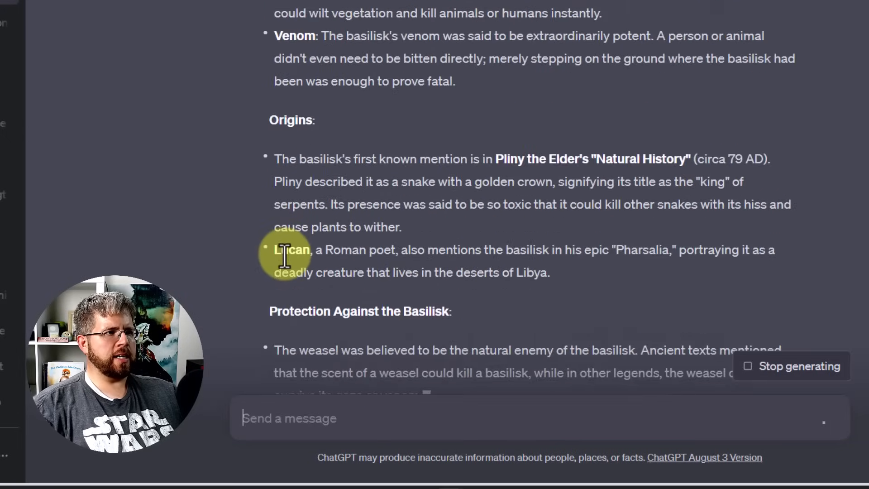
scroll(284, 255, "up", 10)
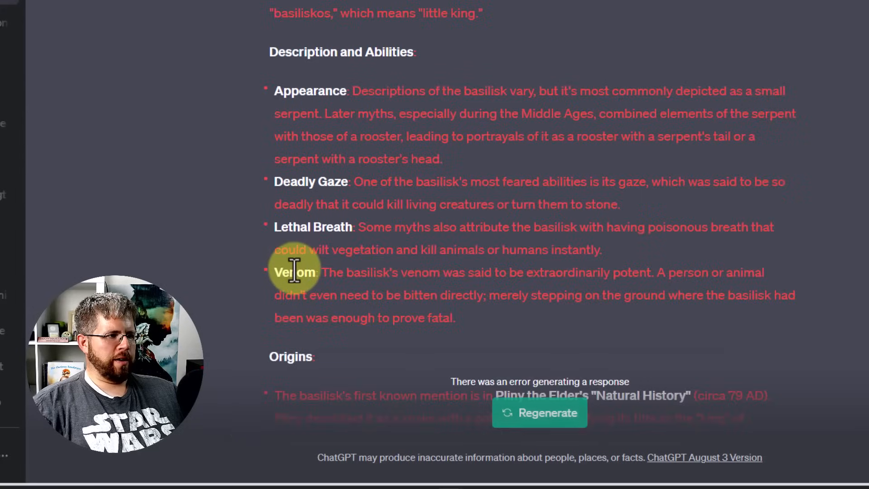
scroll(294, 273, "down", 10)
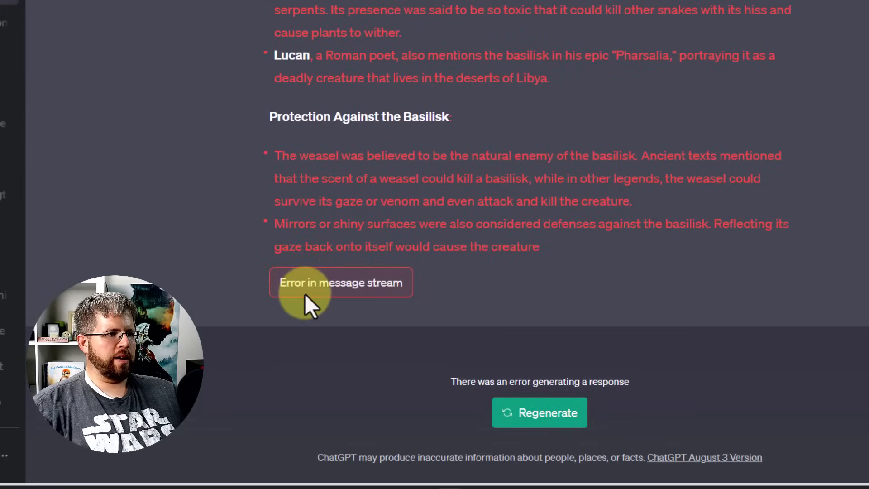
scroll(352, 331, "up", 15)
scroll(357, 317, "down", 15)
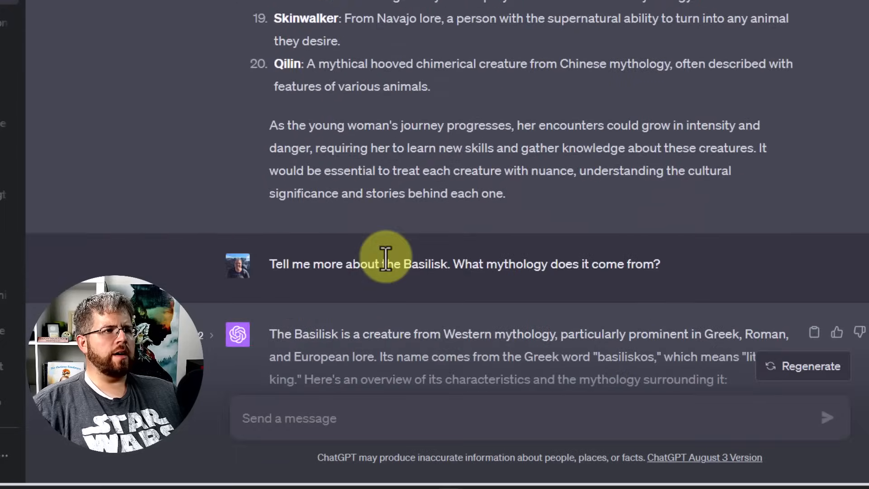
Step: Read through the regenerated Basilisk answer, examining its description, powers, origin, weaknesses, cultural impact and suggestions for the story
scroll(383, 253, "down", 8)
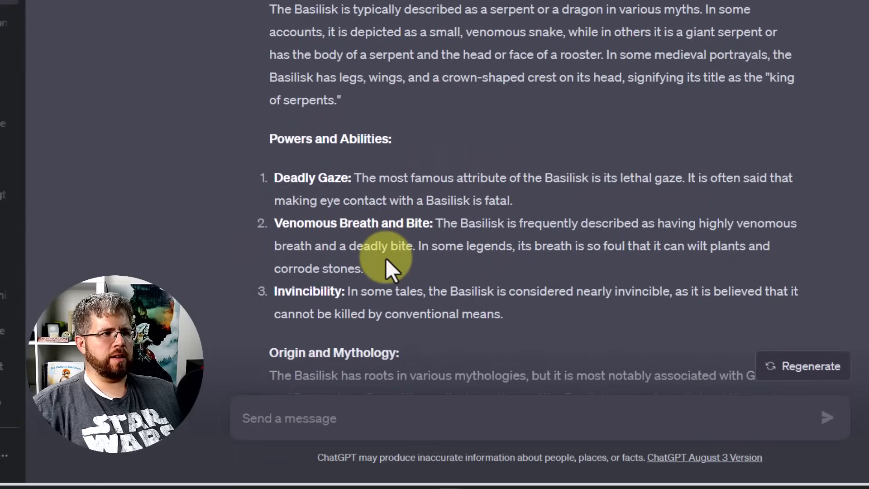
scroll(385, 267, "down", 10)
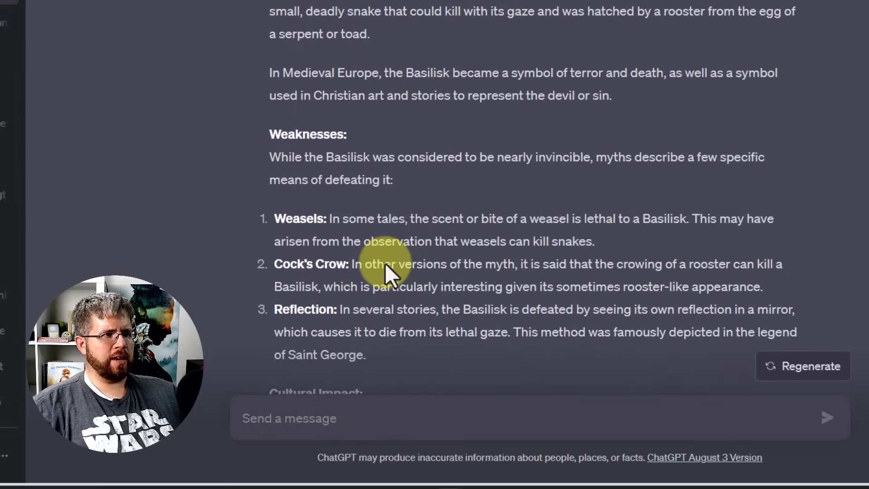
scroll(384, 266, "down", 4)
scroll(385, 265, "up", 8)
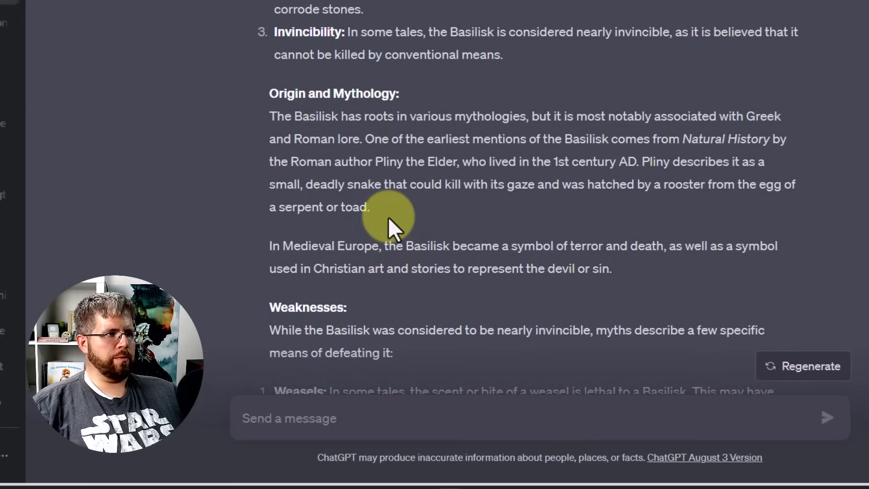
scroll(388, 217, "up", 5)
scroll(421, 244, "down", 5)
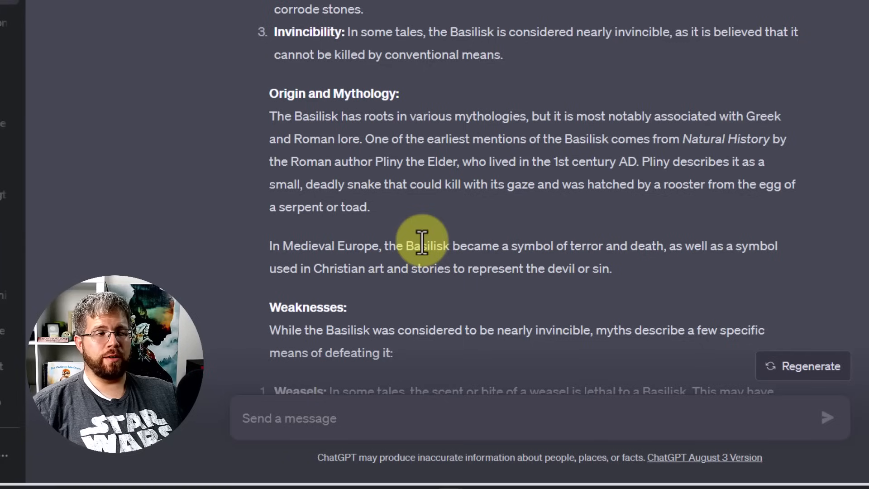
scroll(442, 344, "down", 6)
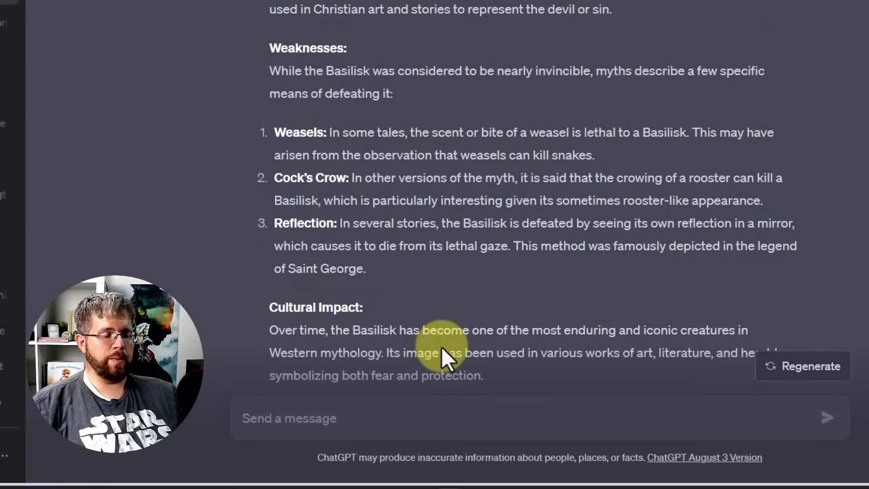
scroll(441, 347, "up", 12)
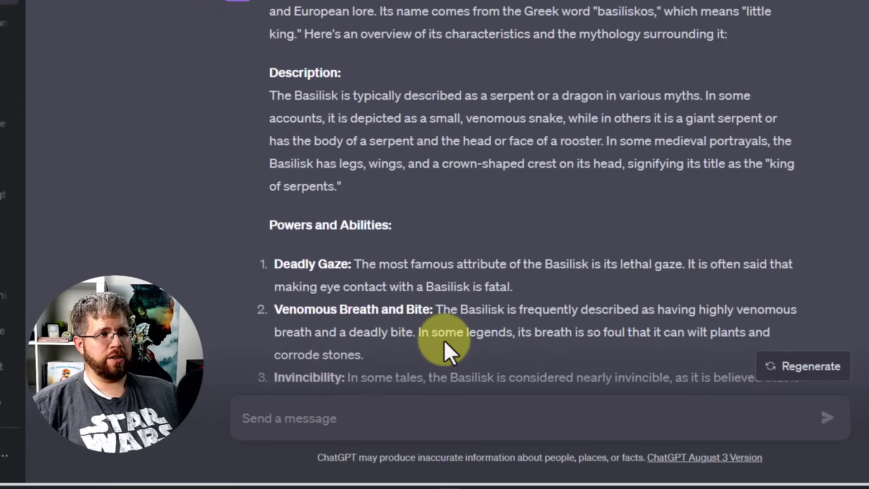
scroll(444, 340, "down", 2)
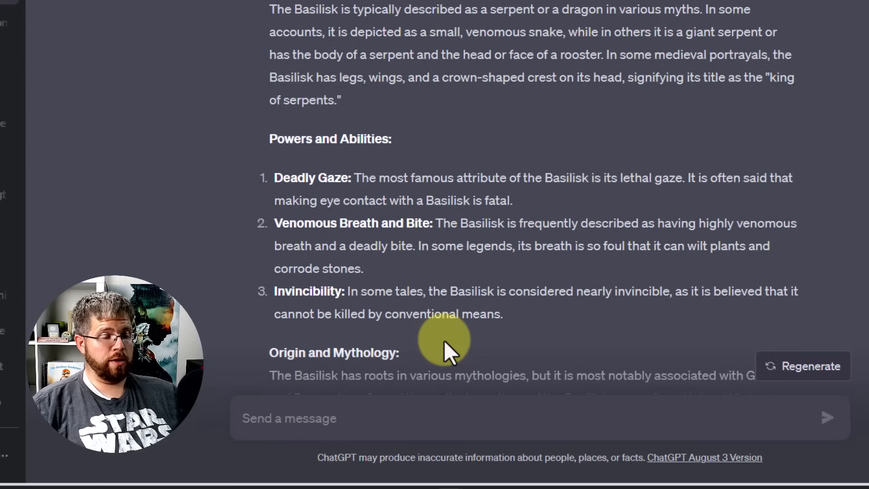
scroll(444, 341, "down", 15)
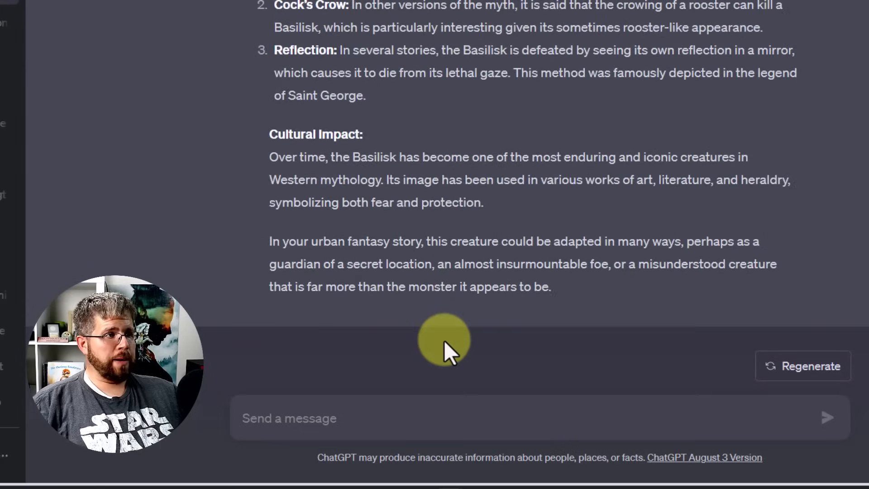
scroll(442, 338, "up", 15)
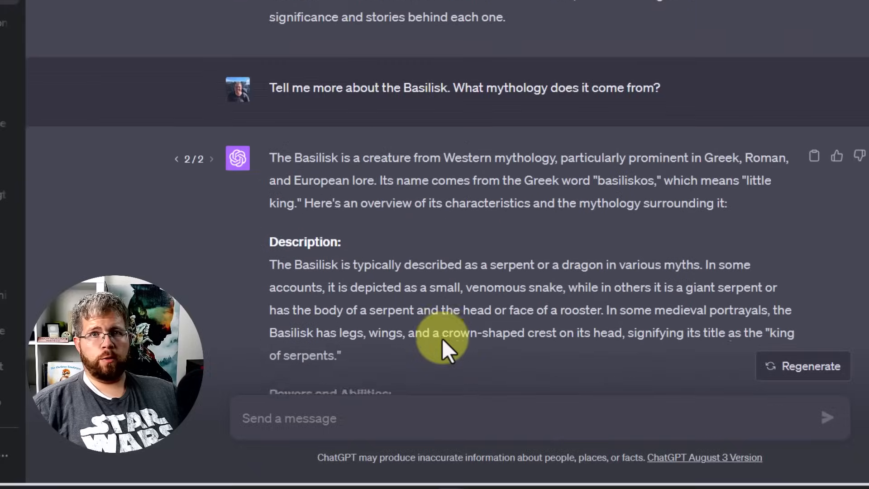
scroll(441, 338, "down", 15)
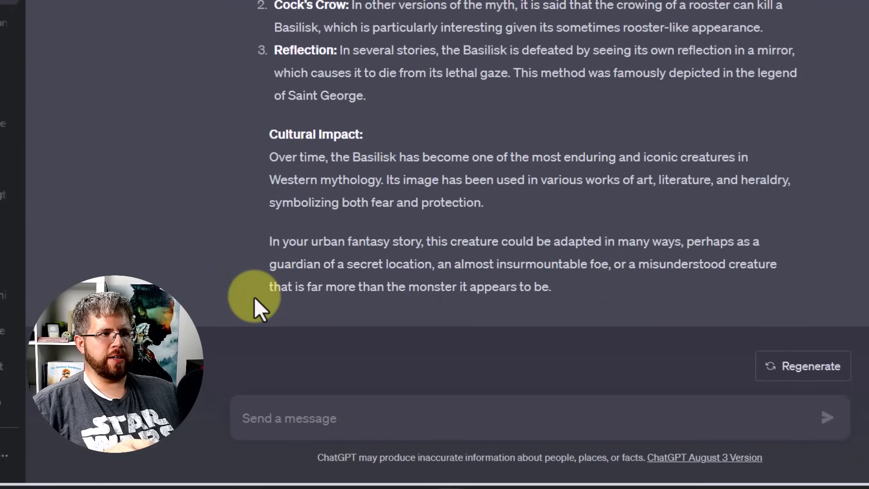
Step: Start a new message with "Alright, I'd like this first book to be about this hispanic woman"
left_click(296, 420)
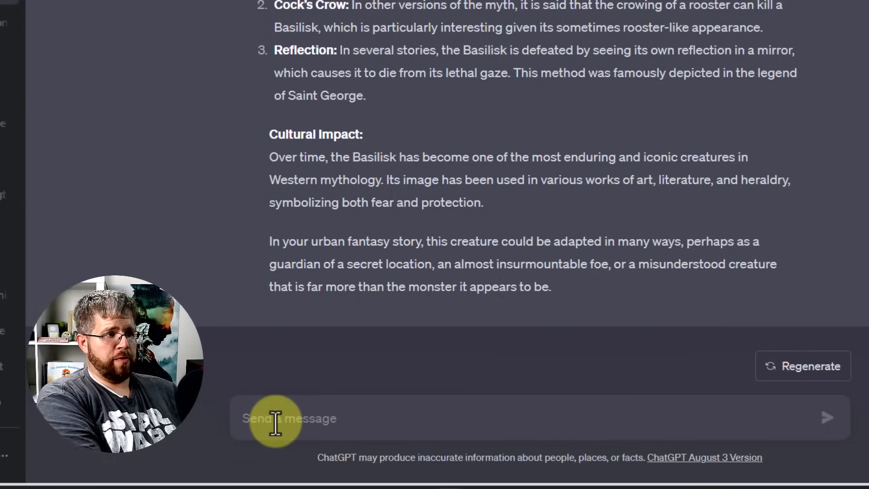
type("Alri")
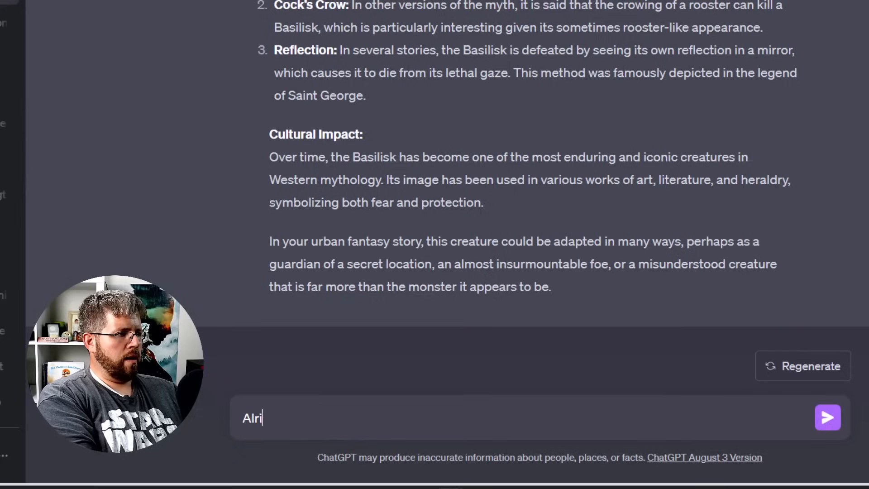
type("ght, I'd like ")
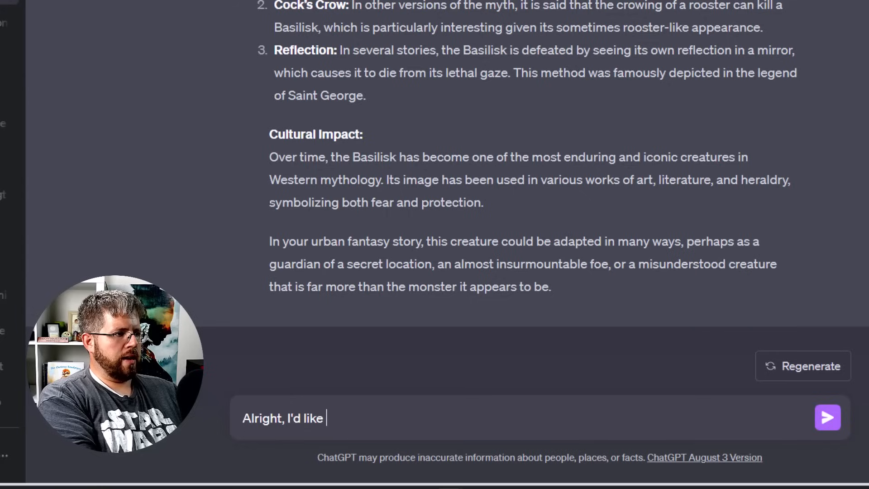
type("this first book t")
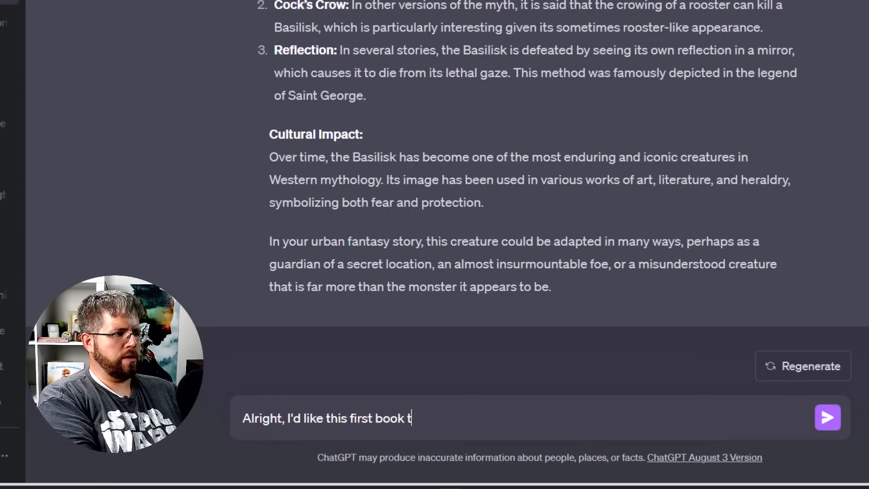
type("o be about this hist")
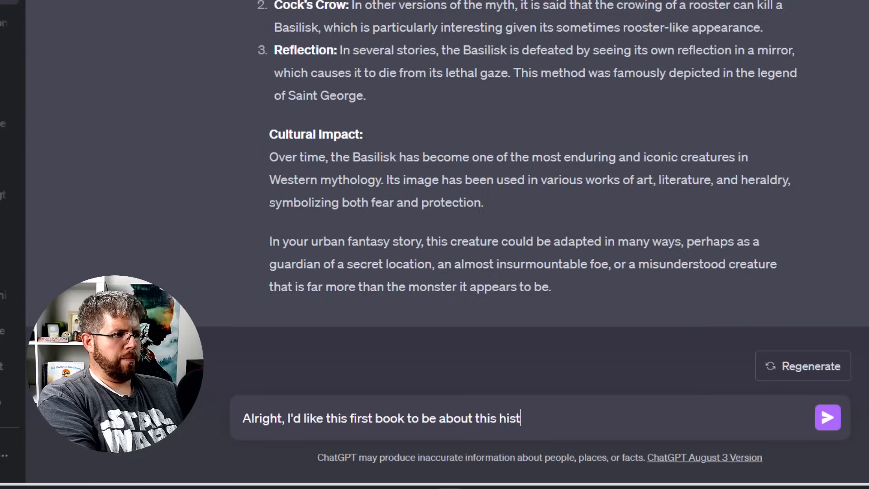
key("BackSpace")
type("panic woman ")
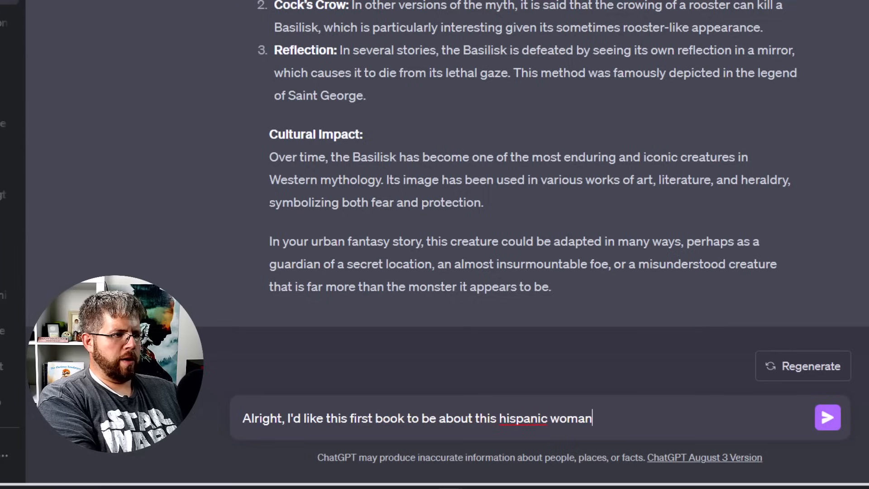
Step: Continue the message with "discovering the basilisk and defeating it in some way by the end of the book."
type("disc")
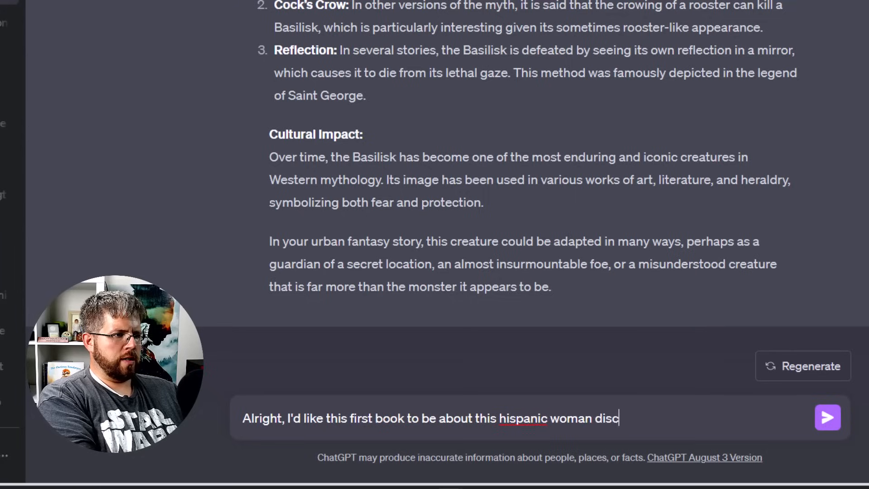
type("overing the bas")
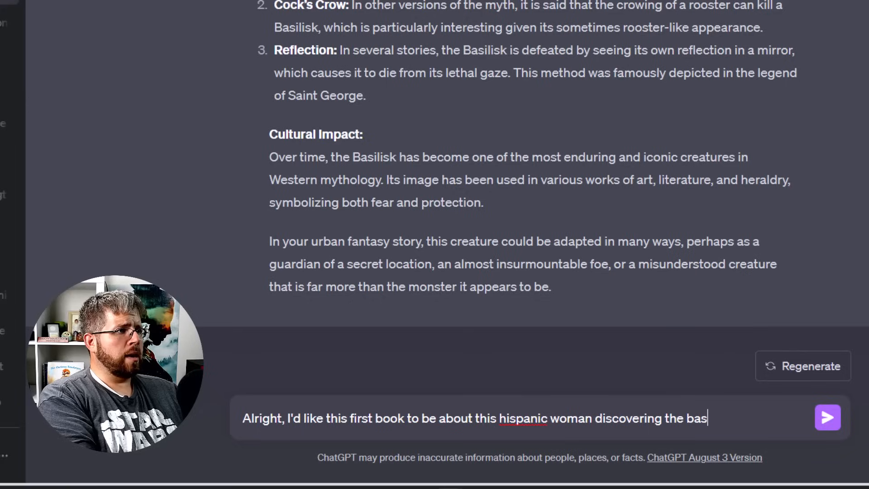
type("ilisk and ")
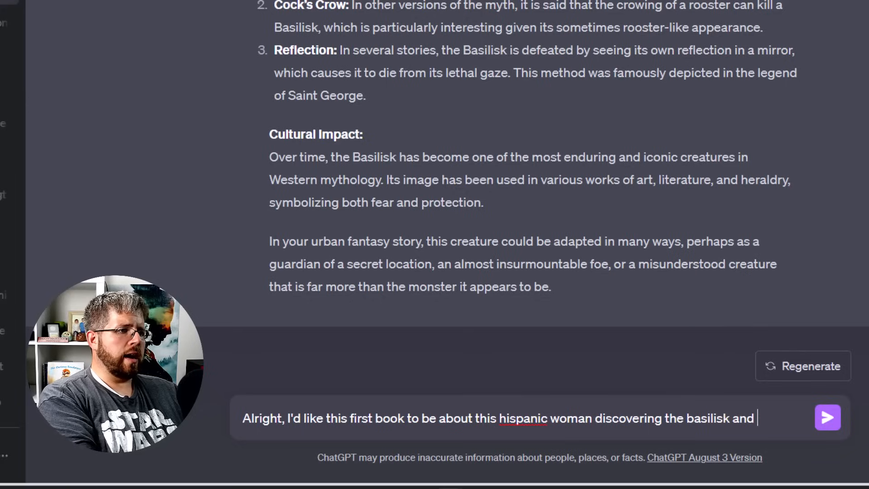
type("defeating it")
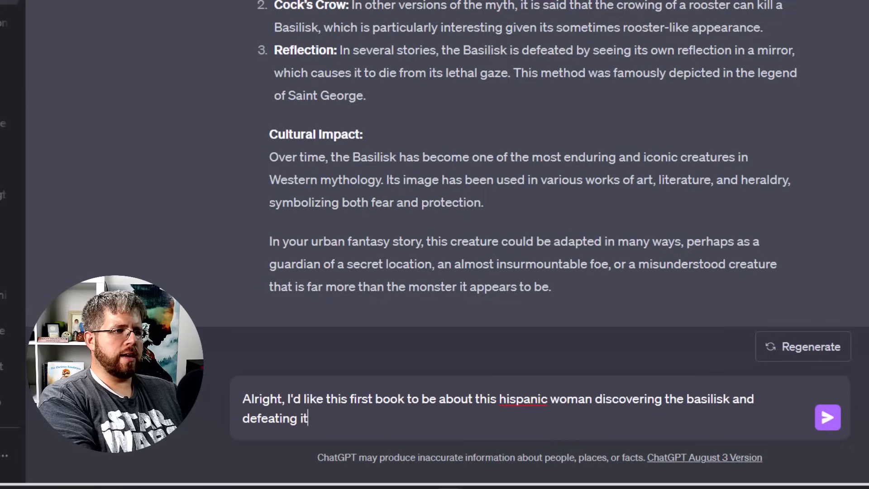
type(" in some way by the")
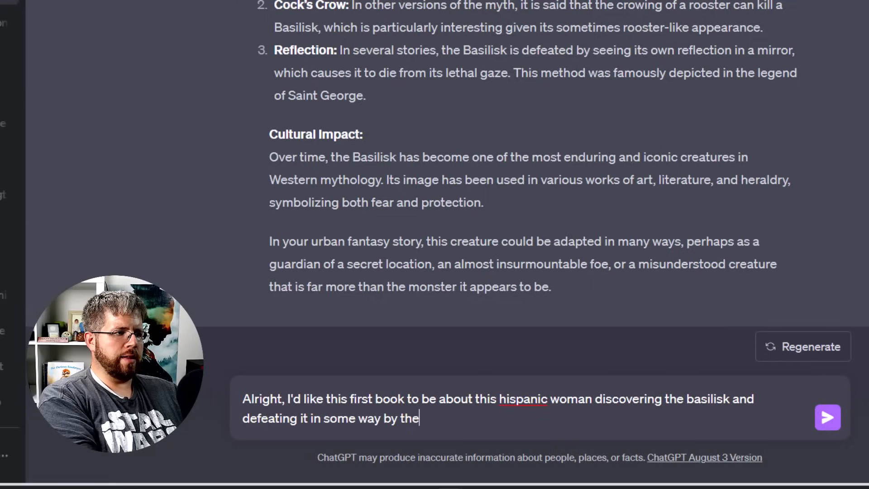
type(" end of the book. The ")
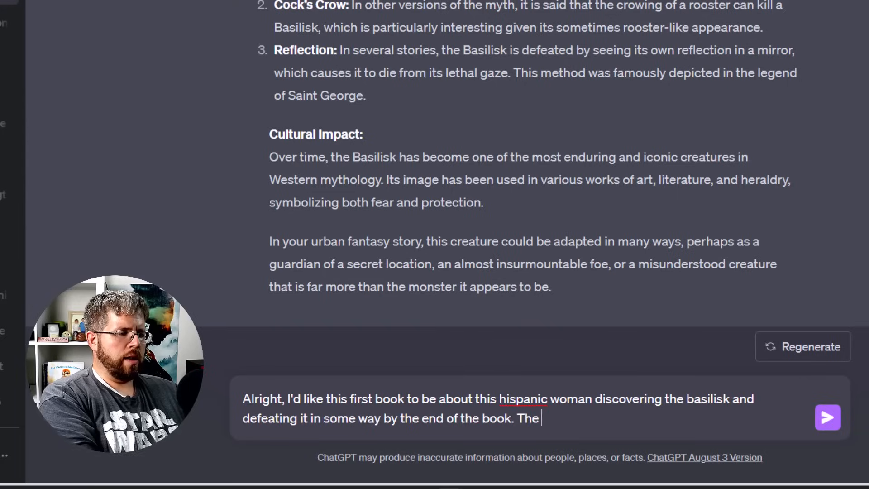
Step: Add "The book should also include a mentor figure who will actually be the mysterious spirit of Osiris who has returned to visit select mortals in modern times."
type("book should also include ")
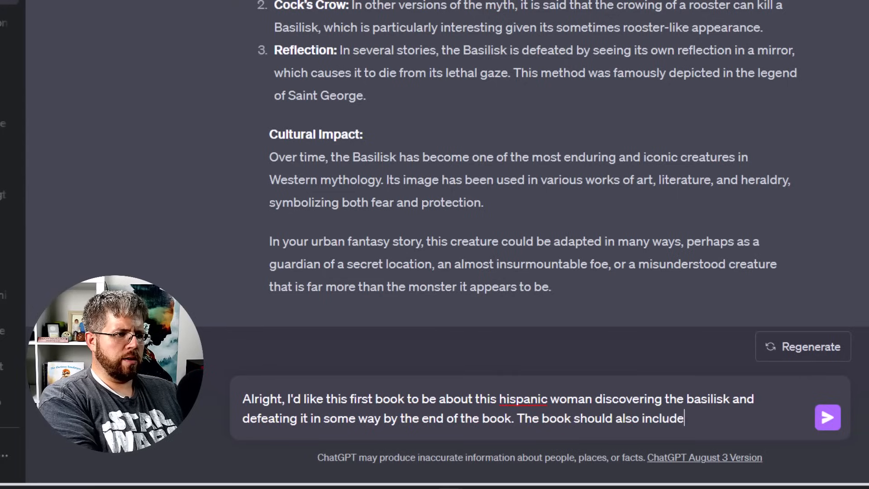
type("a mentor f")
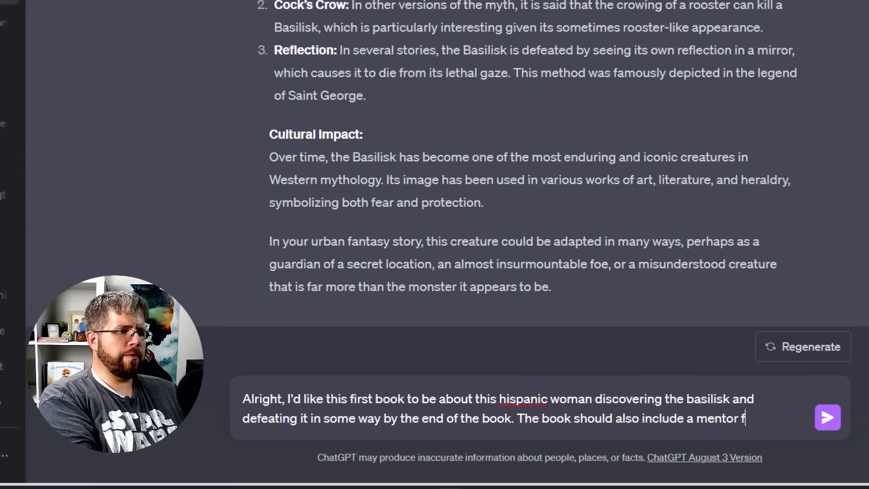
type("igure who ")
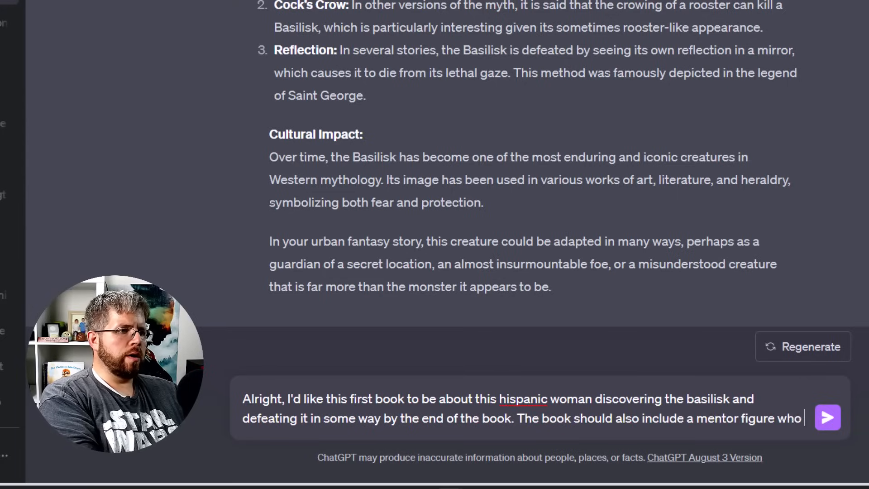
type("will actual")
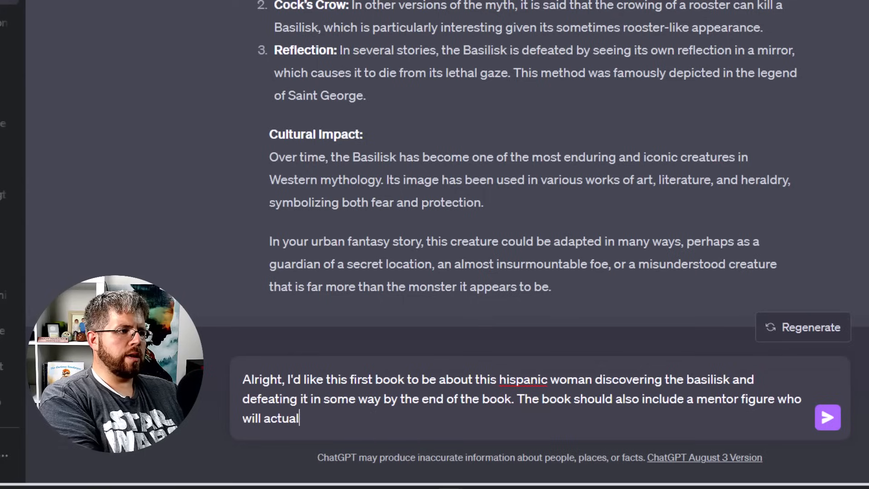
type("ly be the mysterious")
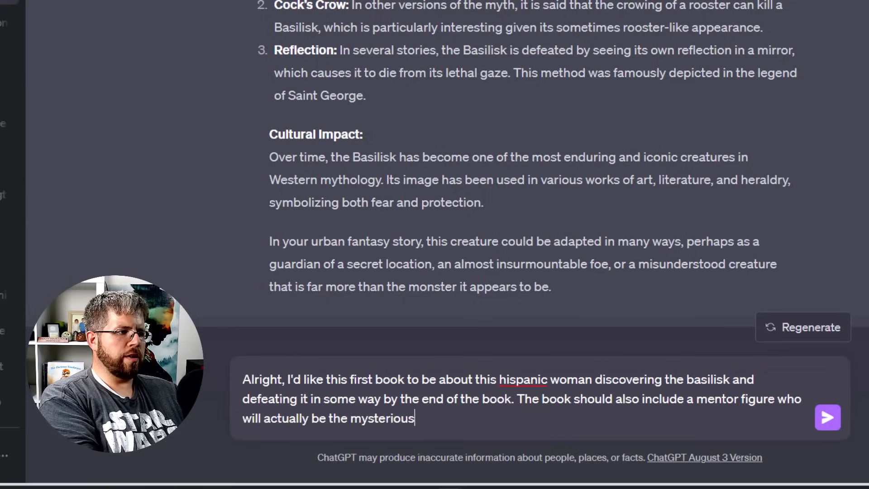
type(" spirit of ")
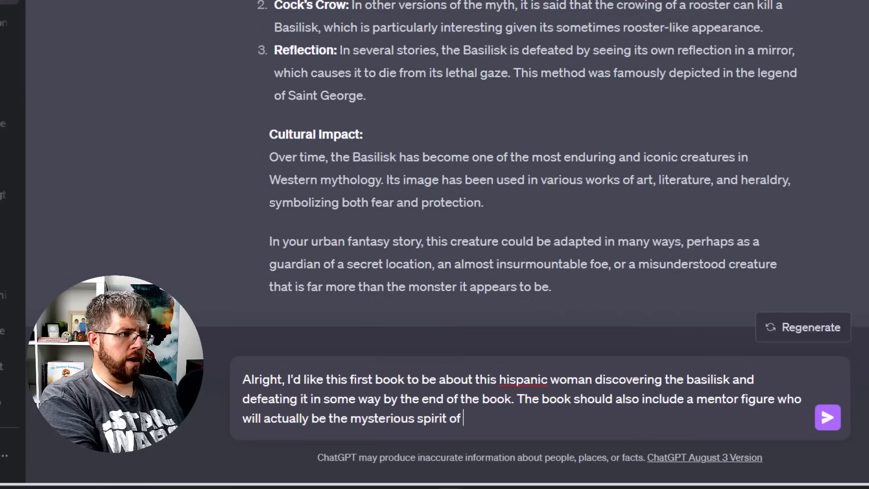
type("Osiris who has returned ")
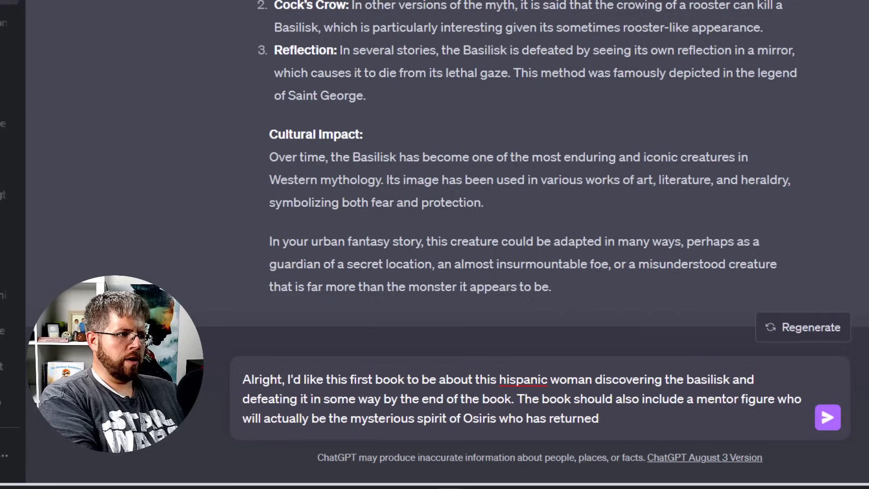
type("to visit sele")
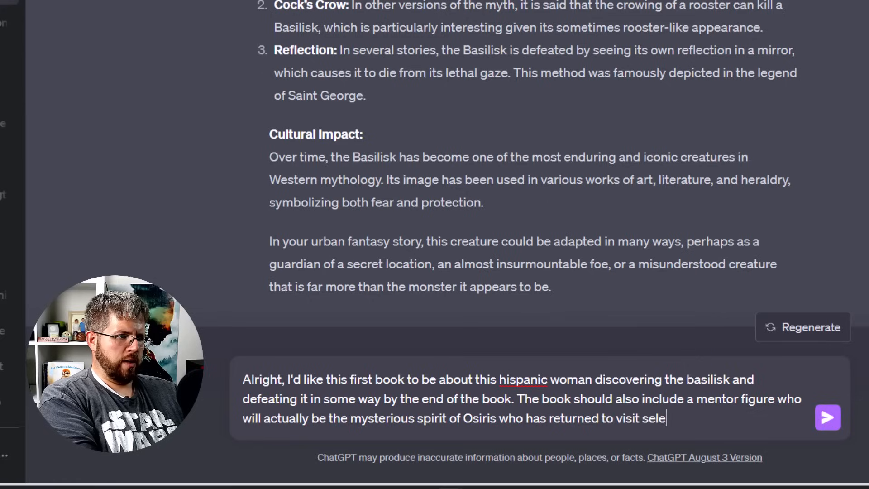
type("ct mortals in ")
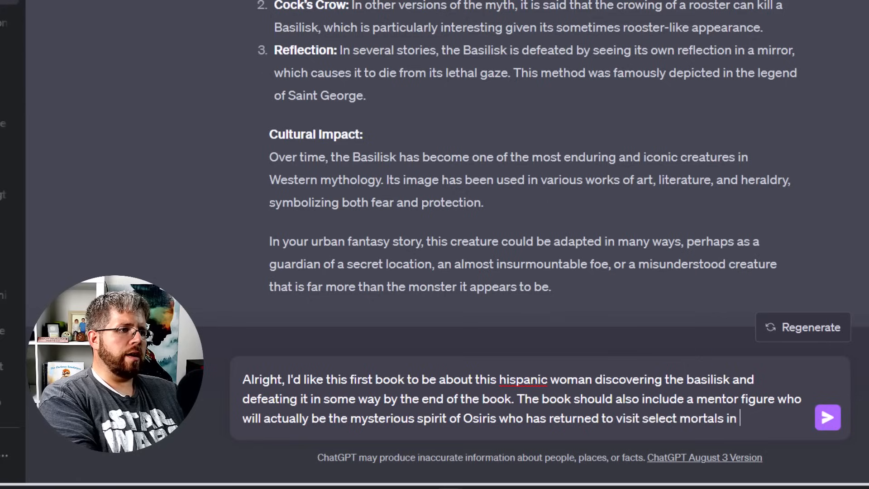
type("modern times. ")
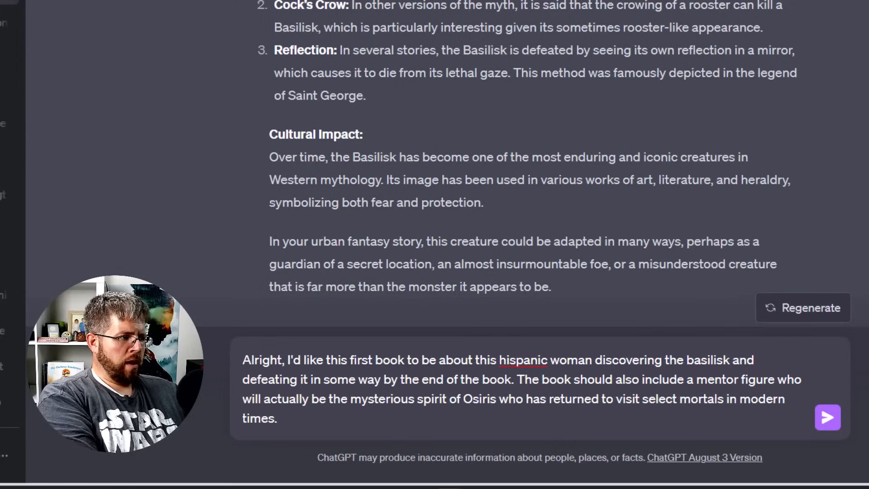
Step: Add the sentence "The girl's name that she goes by should be", completed with the heroine's full name
type("The girl's ")
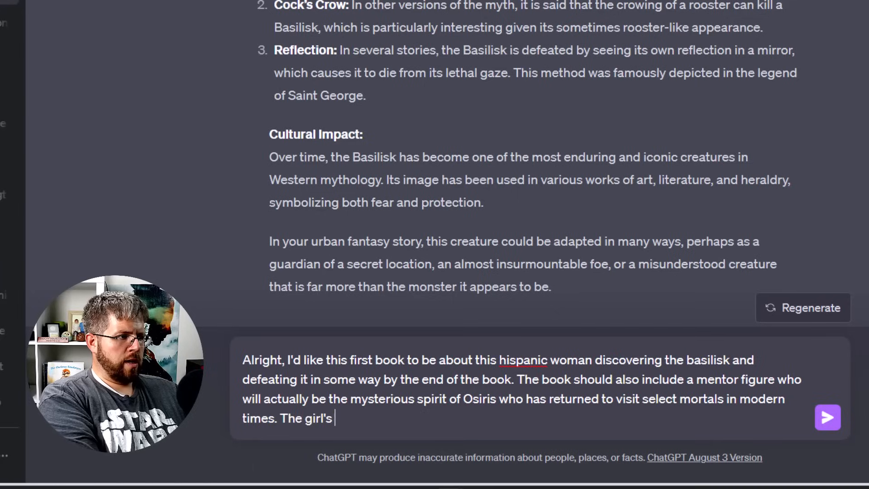
type("name should b")
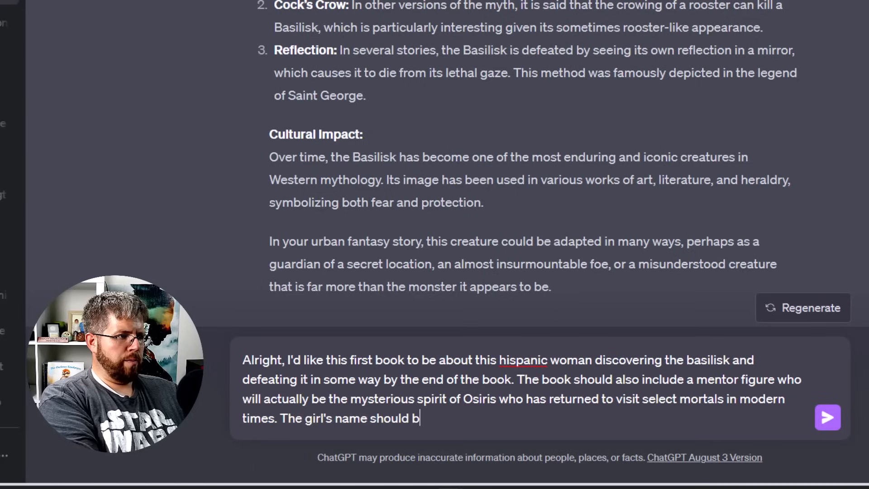
type("e Michael")
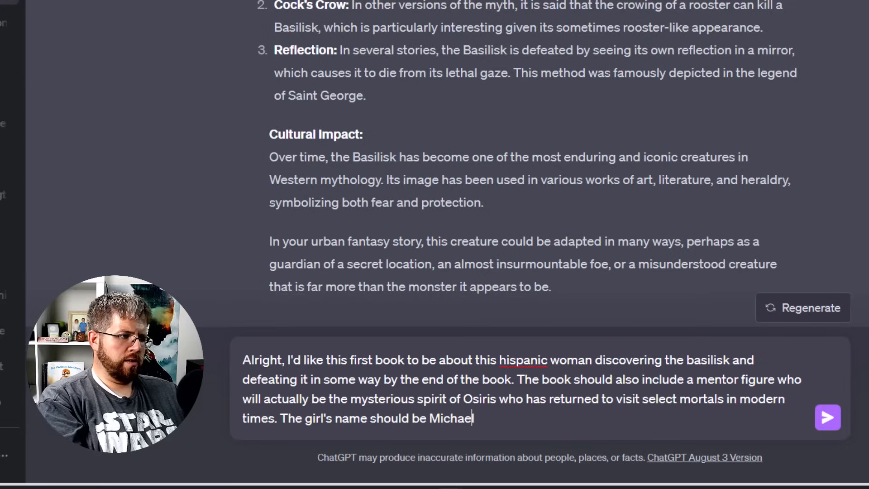
type("that she c")
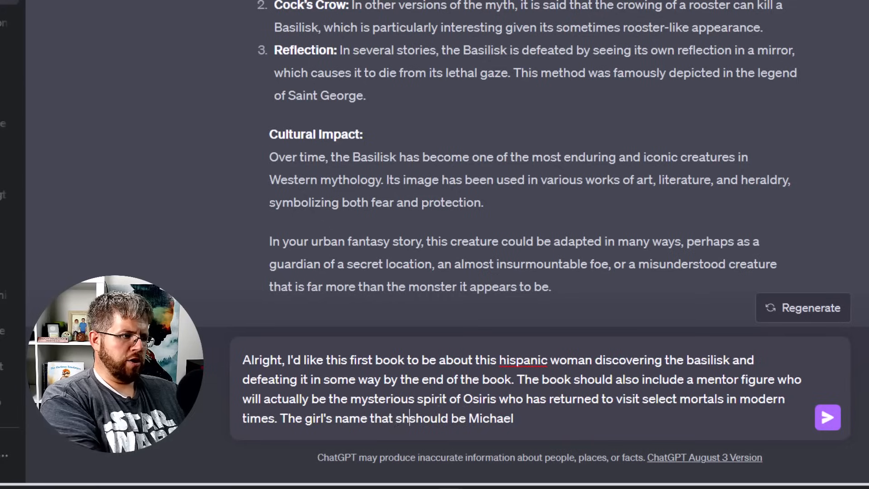
key("BackSpace")
type("goes by should")
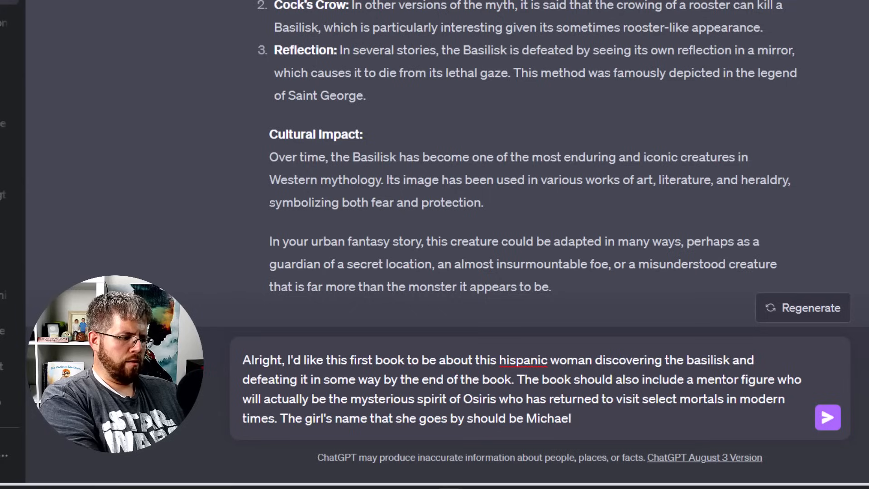
type(" be Michael Rios. She shou")
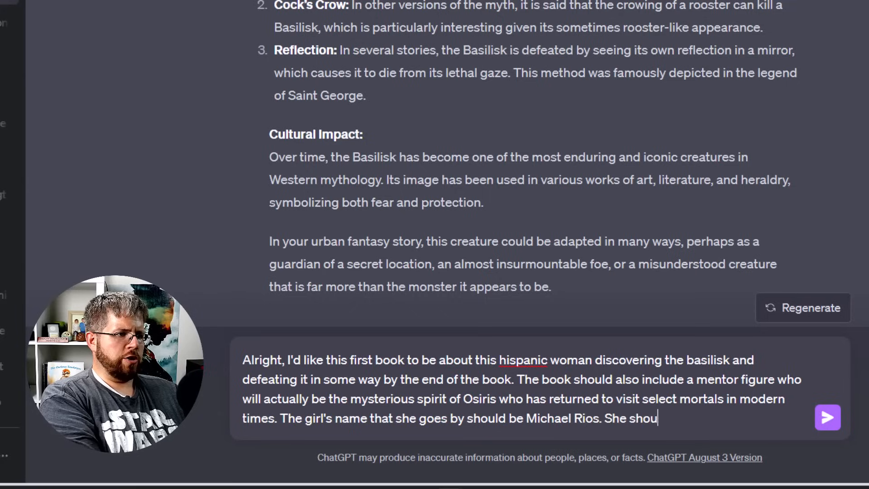
Step: Add "She should start out with no knowledge that myths are real, but slay the basilisk by the end."
type("ld start out with n")
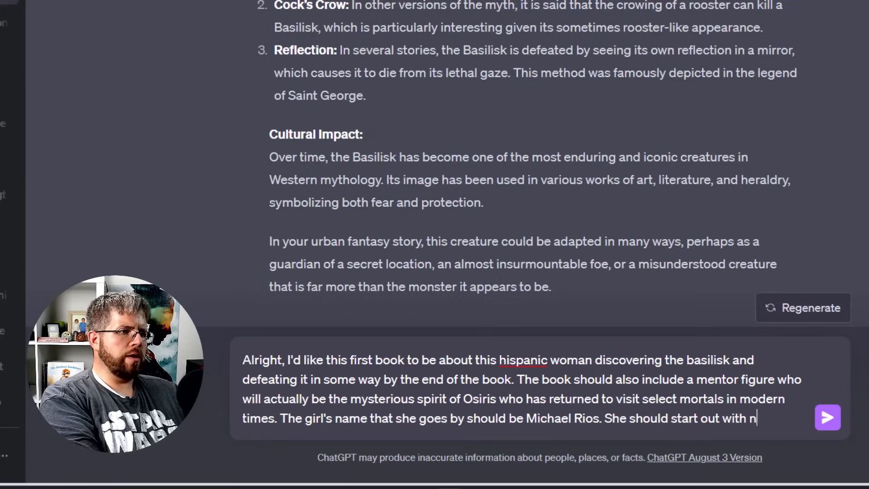
type("o knowledge of myth")
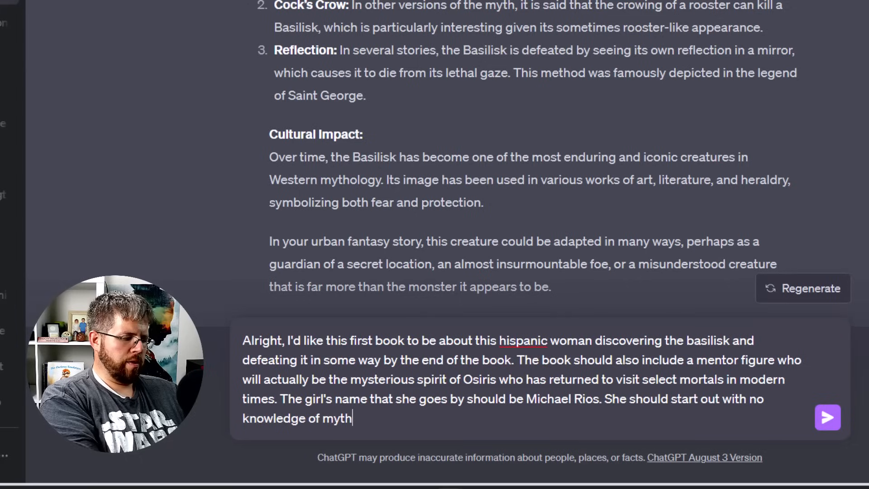
key("BackSpace")
key("BackSpace")
key("BackSpace")
key("BackSpace")
key("BackSpace")
key("BackSpace")
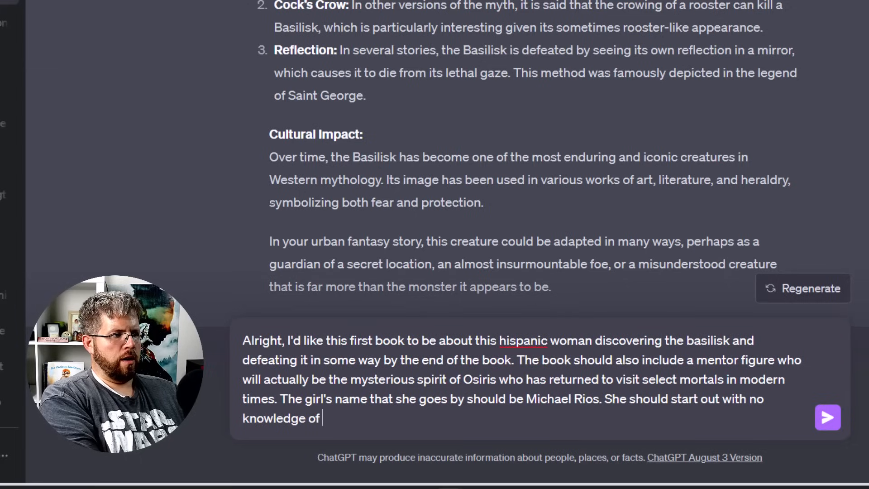
key("BackSpace")
key("BackSpace")
type("that my")
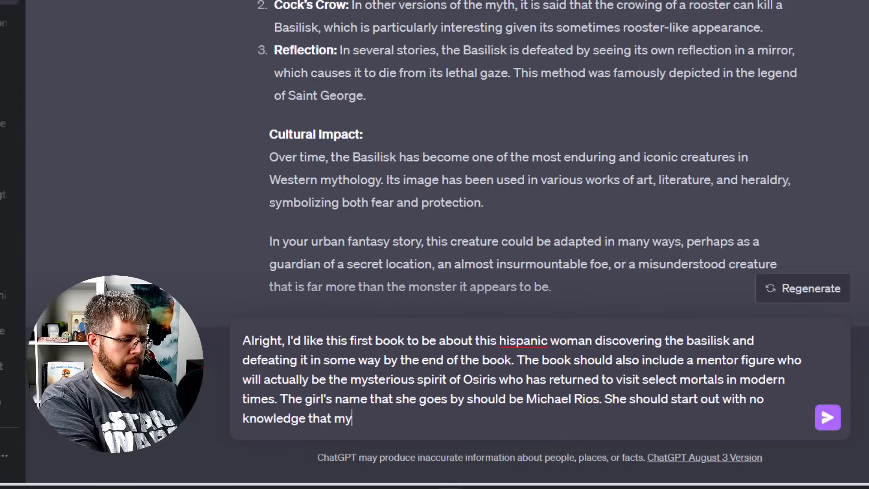
type("ths are real, but")
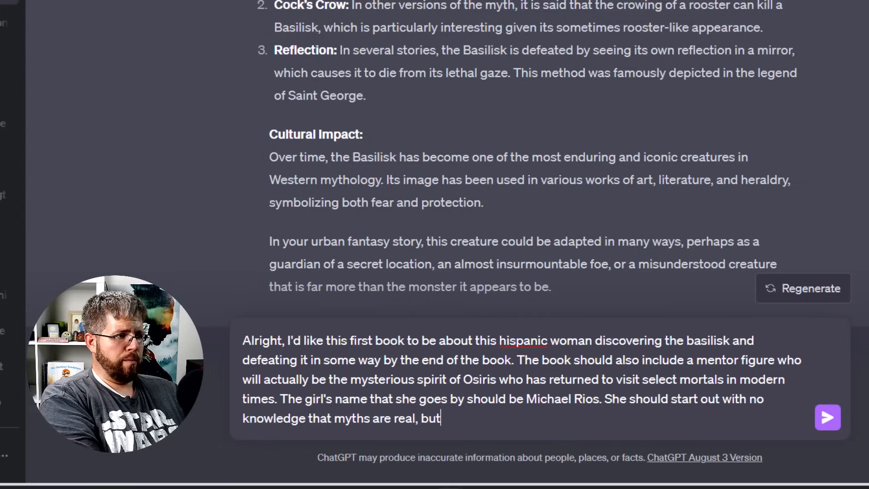
type(" slay the")
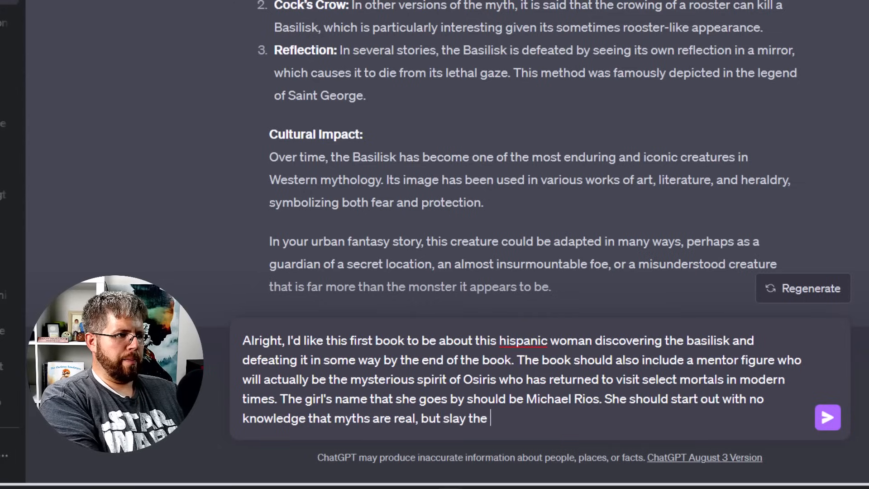
type(" basik")
type("is")
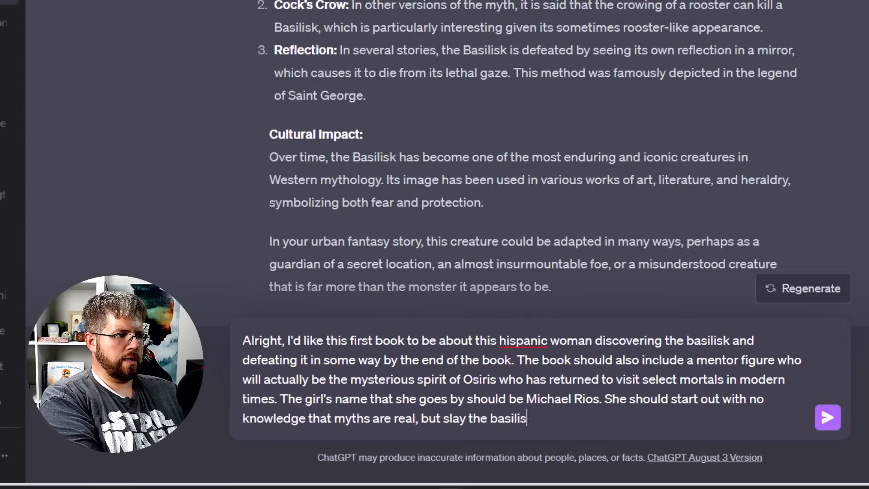
type("k by the end. W")
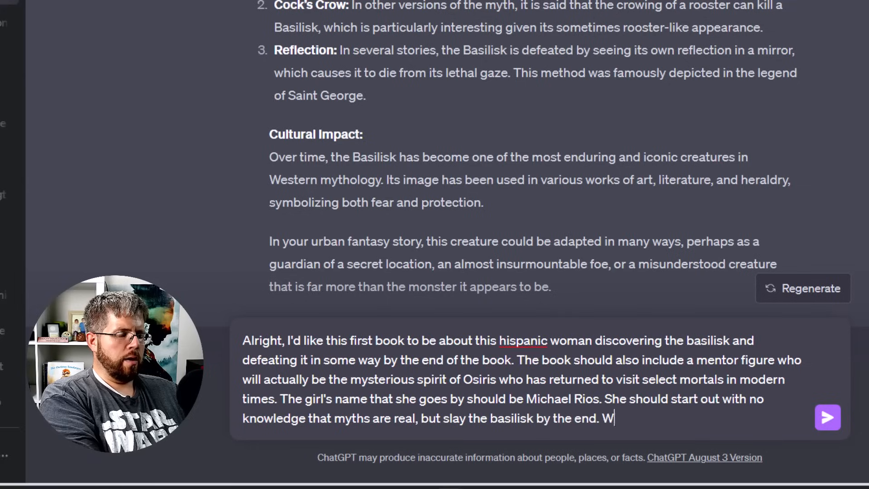
Step: Finish the message with "With all of that in mind, please brainstorm 5 possible endings to this book" and send it
type("ith all of that in mi")
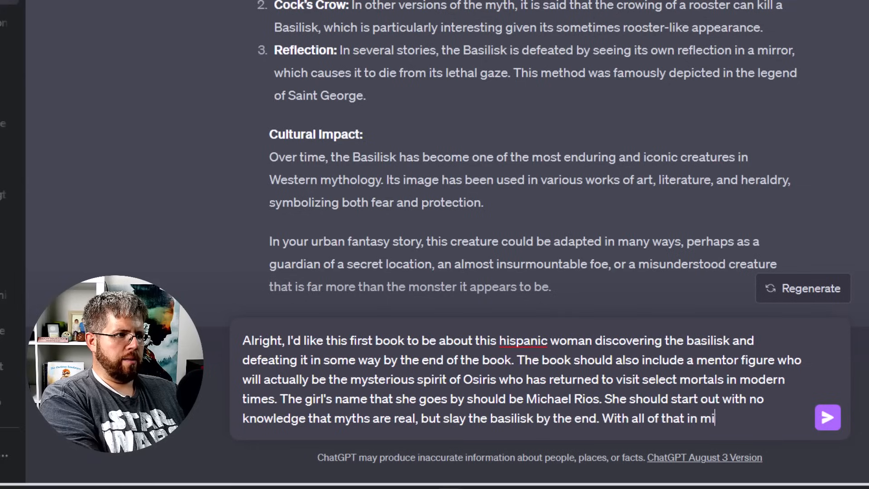
type("nd, please ")
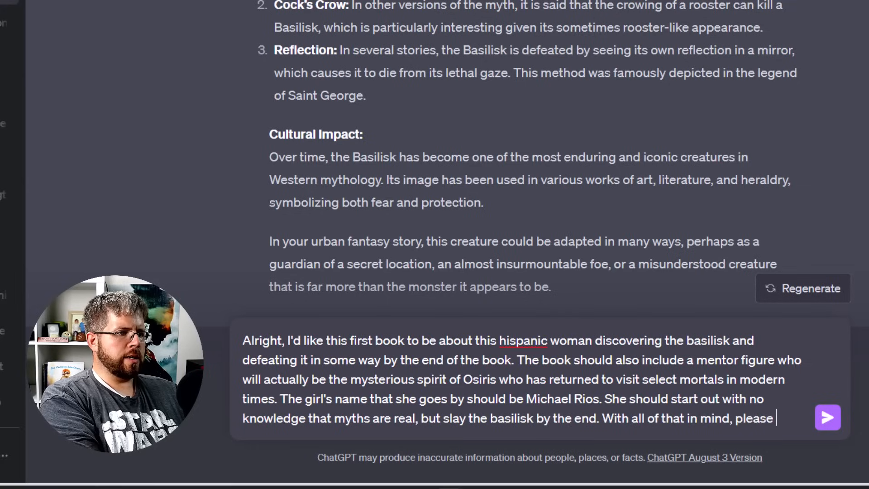
type("brainstorm")
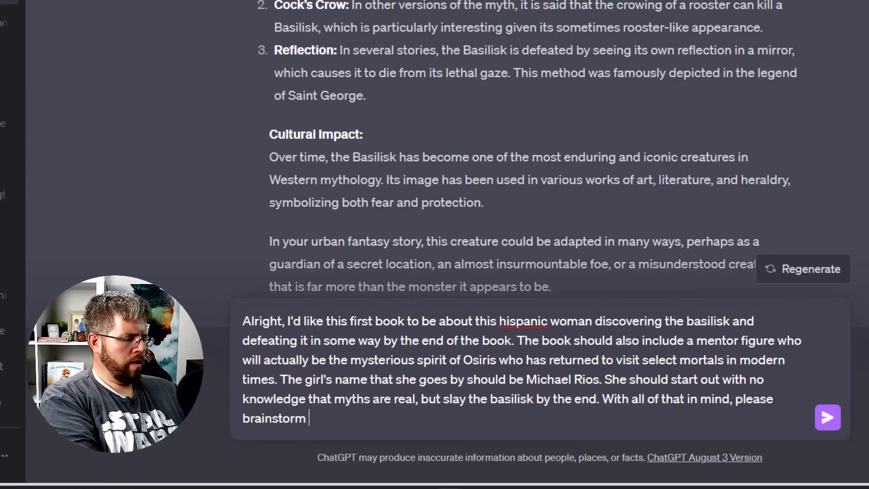
type(" 5 possi")
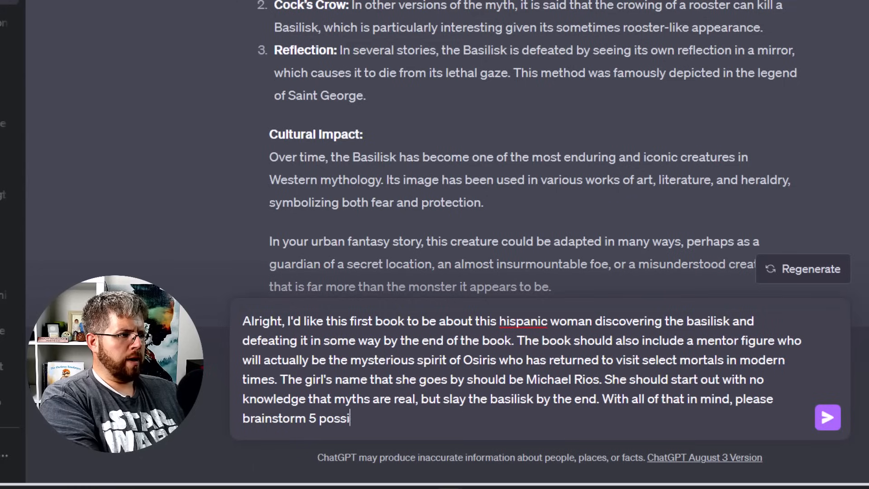
type("ble endings to this ")
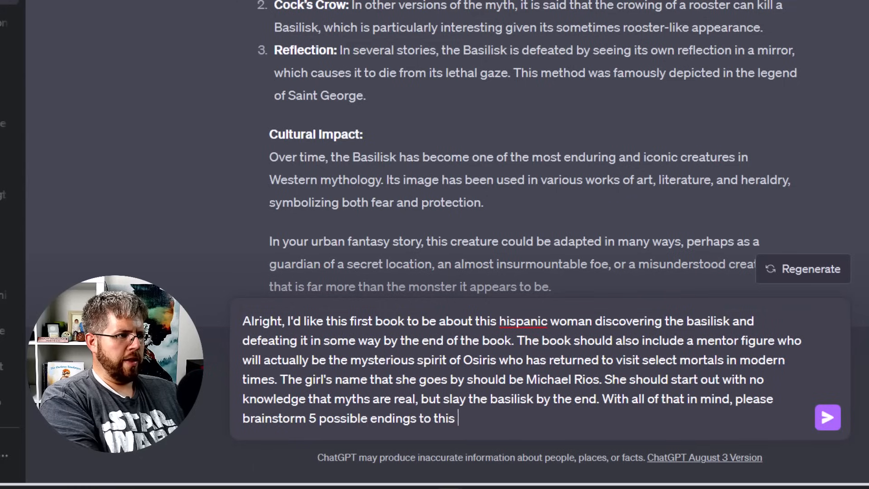
type("g")
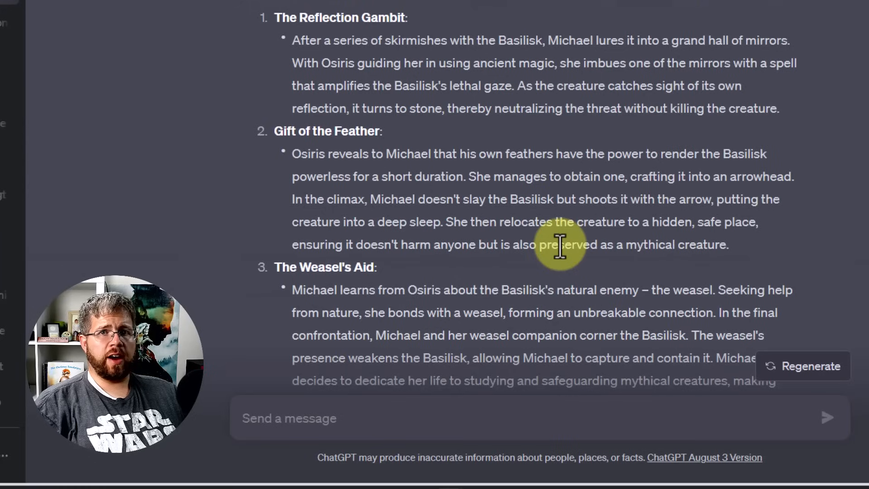
Step: Review the proposed endings and copy the full description of the "Gift of the Feather" ending
scroll(560, 248, "up", 2)
scroll(560, 248, "down", 8)
scroll(558, 250, "up", 5)
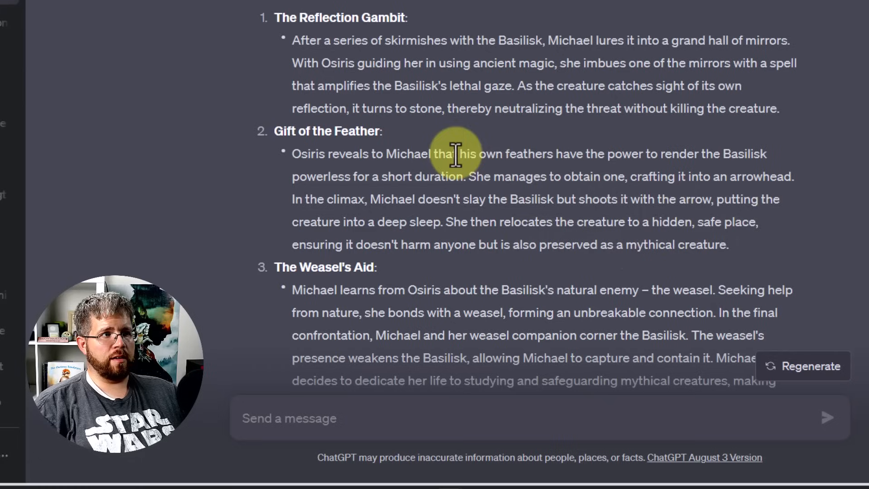
left_click_drag(458, 154, 551, 154)
left_click_drag(551, 154, 553, 154)
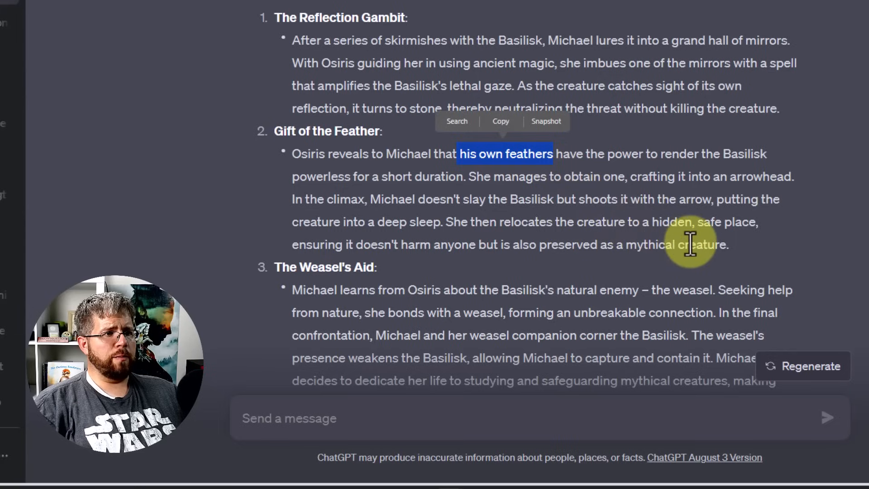
left_click(730, 248)
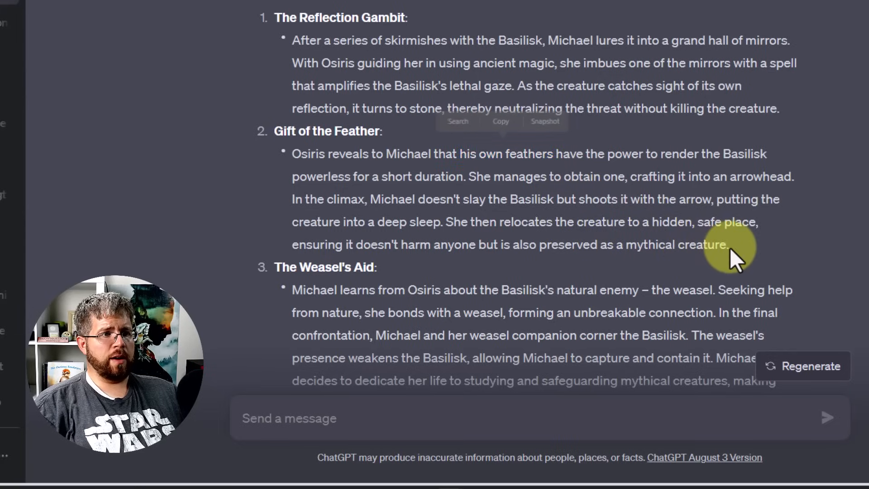
left_click_drag(729, 248, 287, 153)
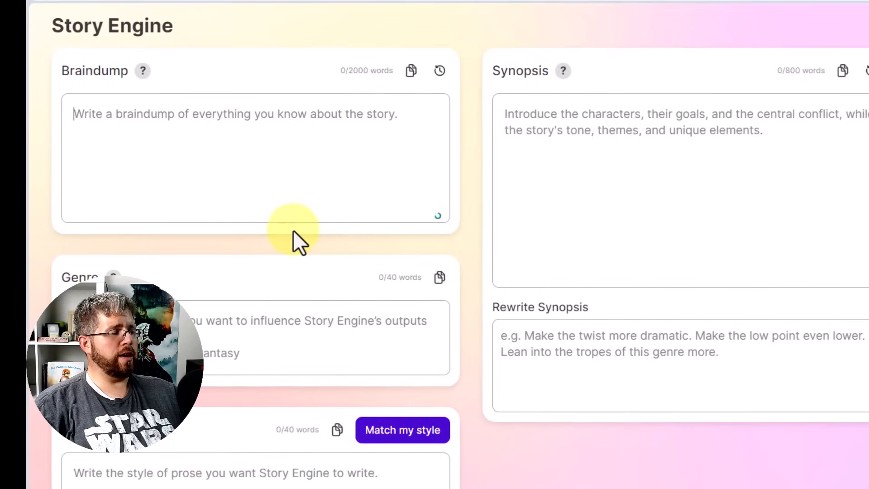
Step: Switch to Sudowrite's Story Engine and fill the Braindump with "Ending:" followed by the copied ending
type("E")
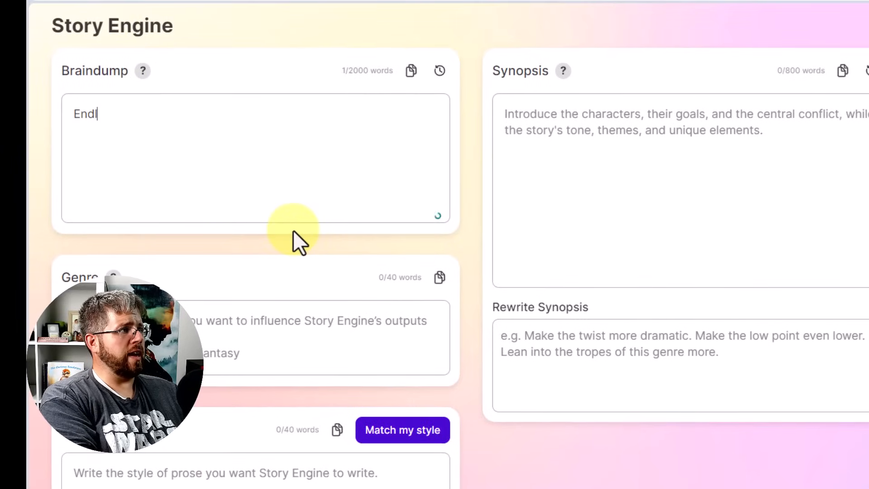
type("nding:")
key("ctrl+v")
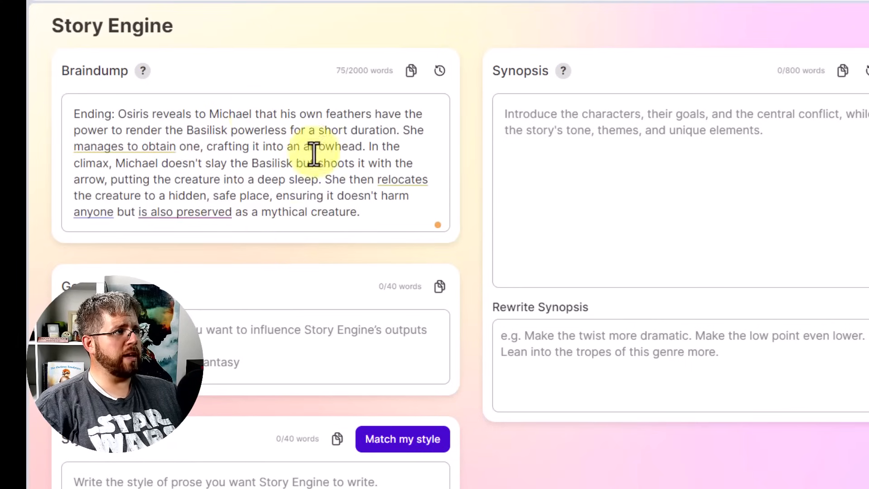
Step: In the Braindump's first ending sentence, replace "his own feathers have" with "basilisk's own venom has"
left_click_drag(280, 114, 401, 114)
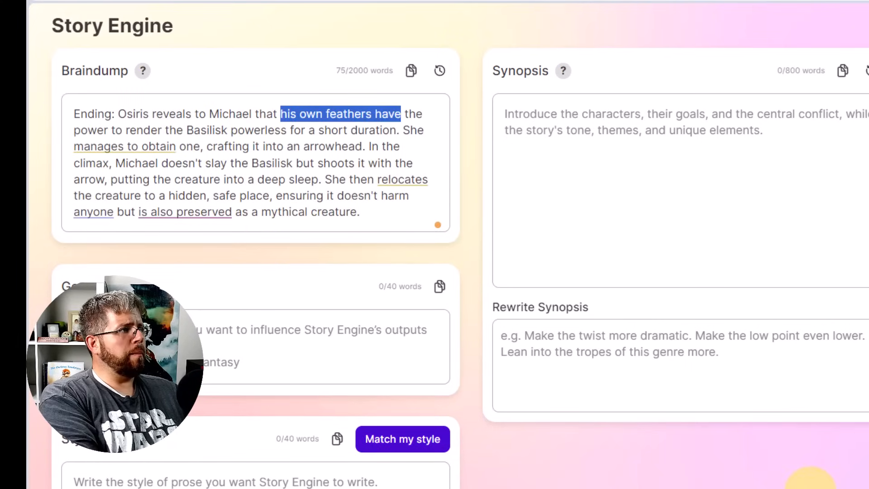
type("basil")
type("isk's own ve")
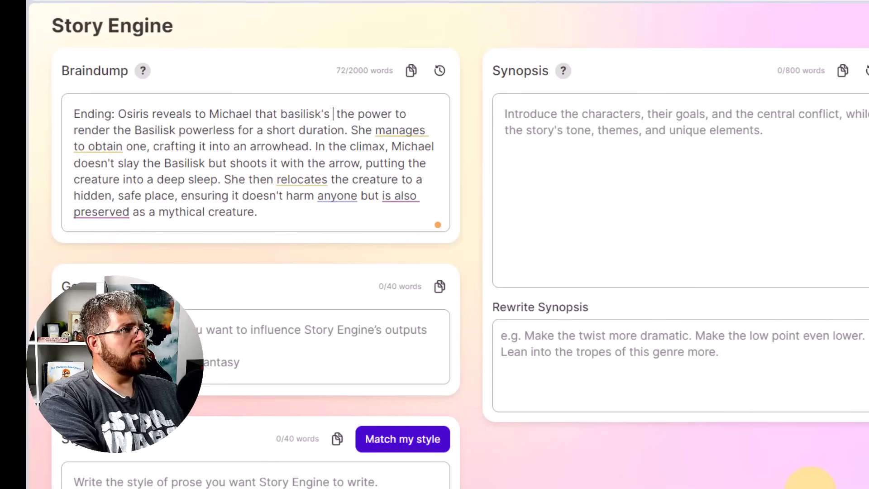
type("nom h")
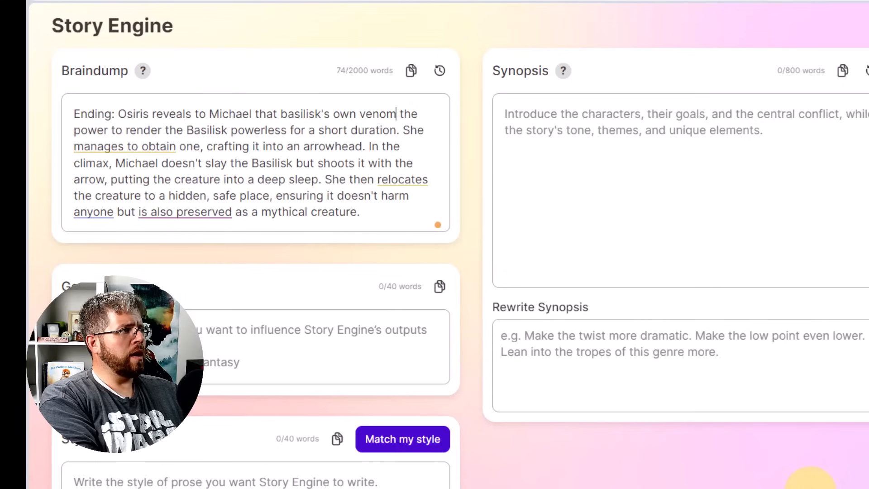
type("as")
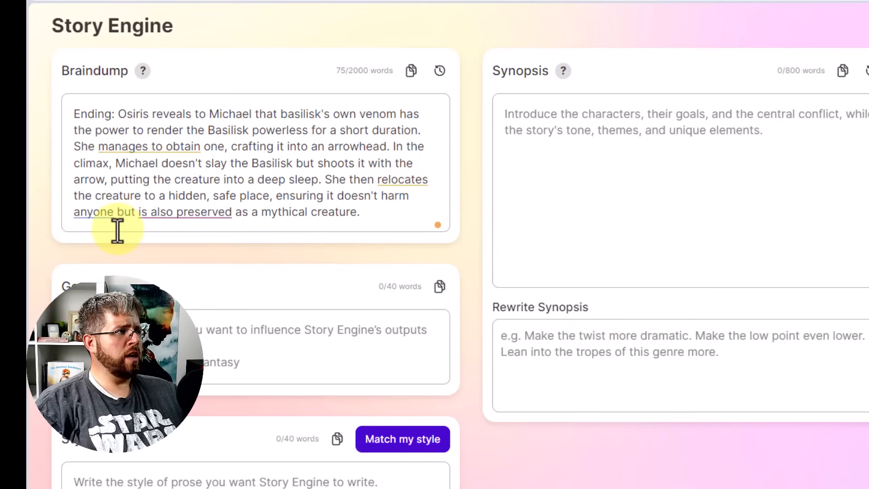
Step: Replace "one" after "manages to obtain" with "some venom and one of the Basilisk's scales"
double_click(213, 146)
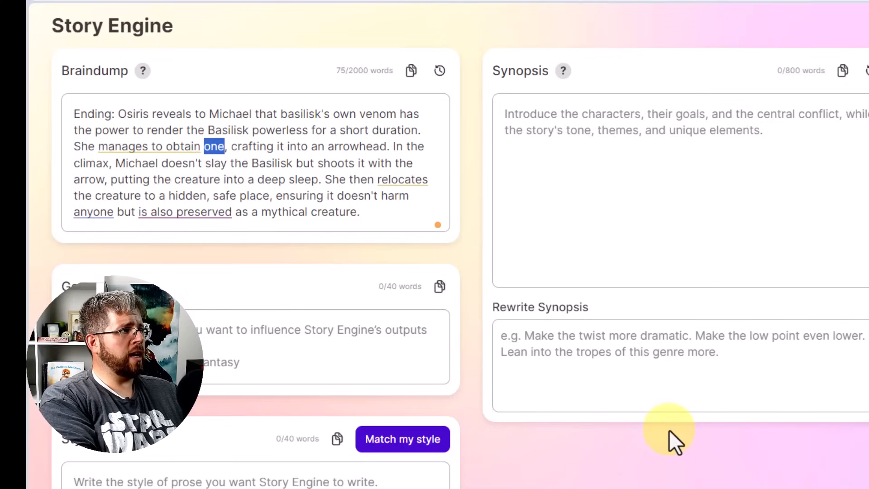
type("short duration. She manages to obtain some venom and on")
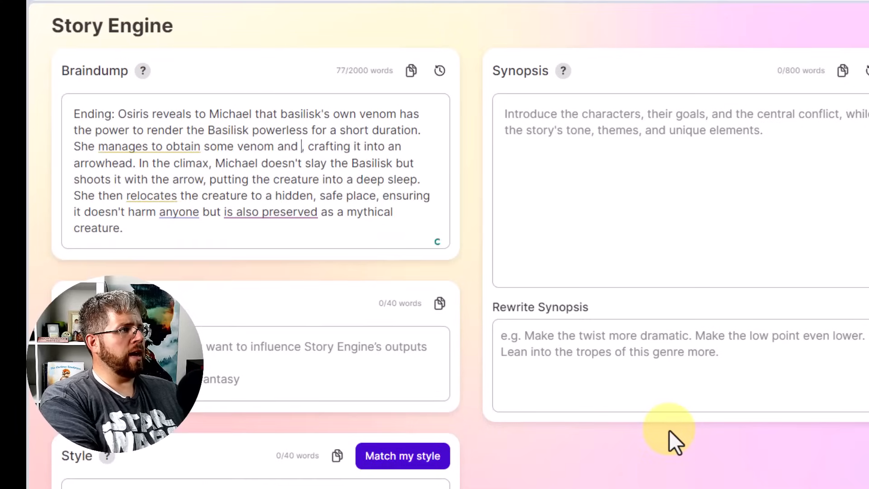
type("e of the Ba")
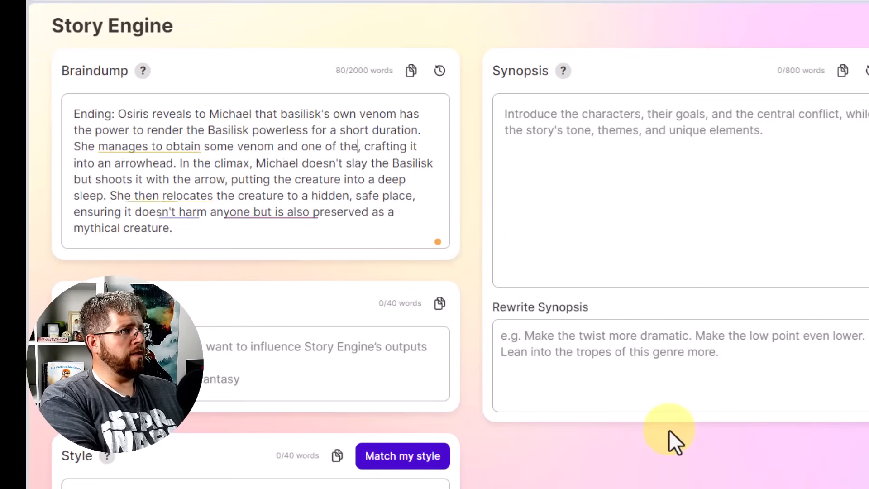
type("silisk's scale")
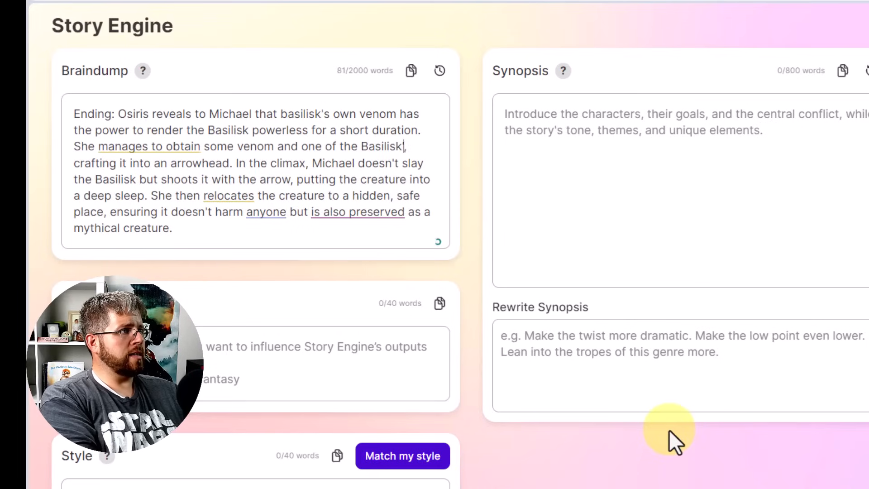
type("s")
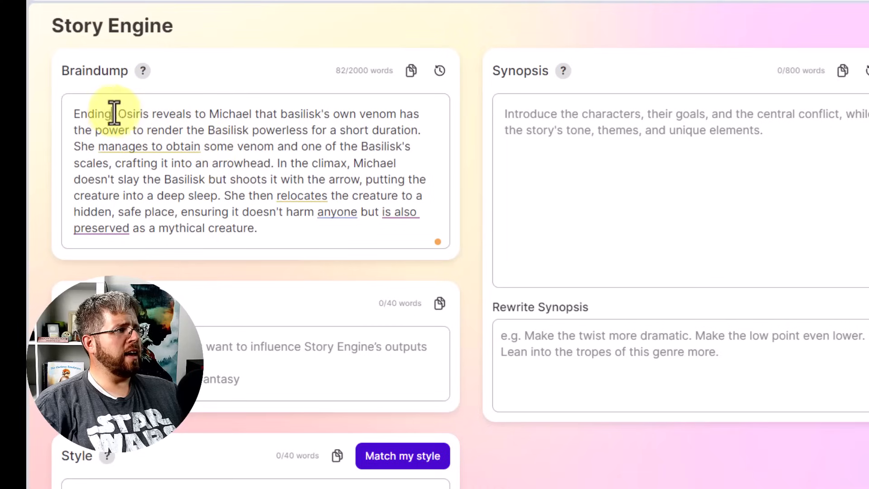
Step: Switch to the ChatGPT conversation and copy the book request from "Alright, I'd like this first book" through "slay the basilisk by the end."
left_click_drag(114, 112, 74, 113)
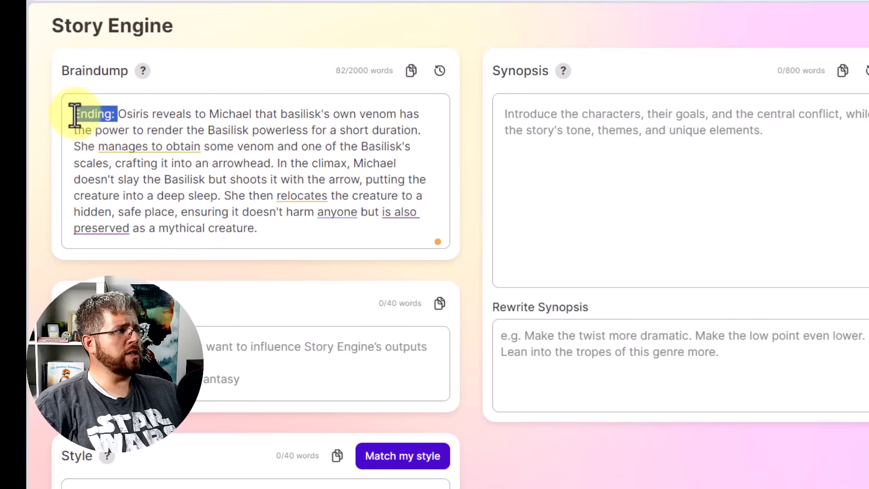
left_click(211, 129)
left_click(195, 1)
scroll(568, 301, "up", 5)
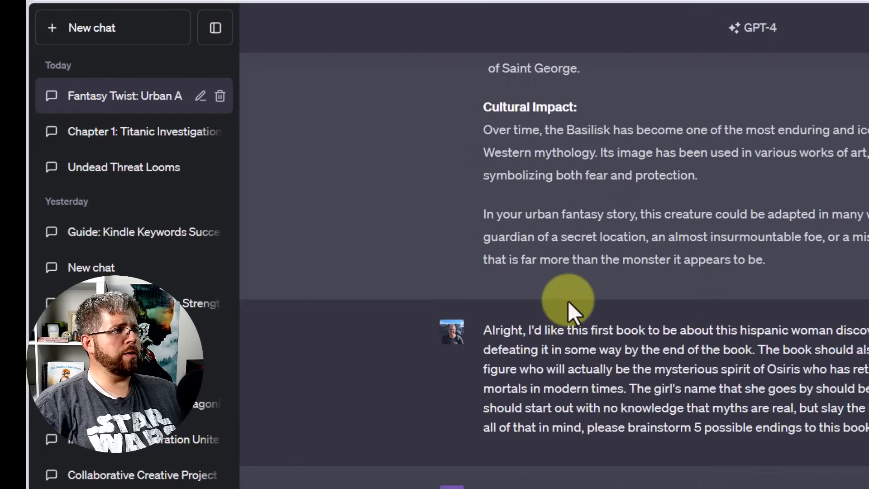
scroll(567, 301, "up", 2)
scroll(566, 301, "down", 5)
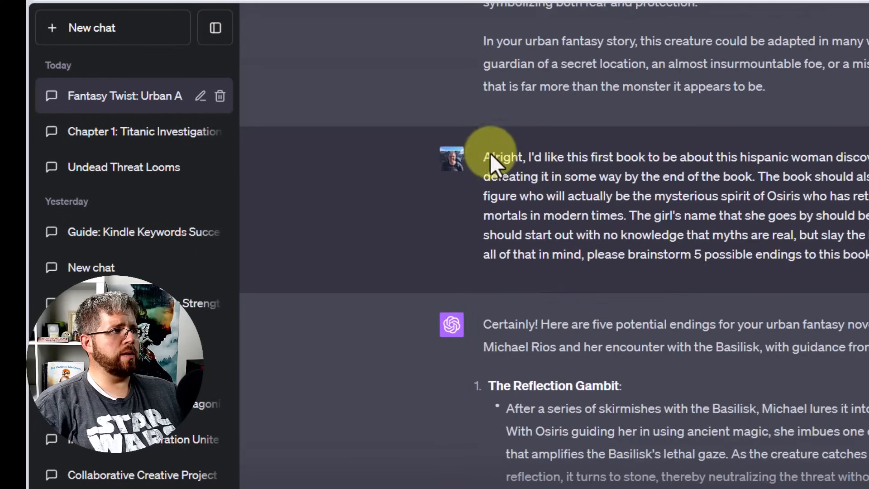
left_click_drag(481, 157, 803, 237)
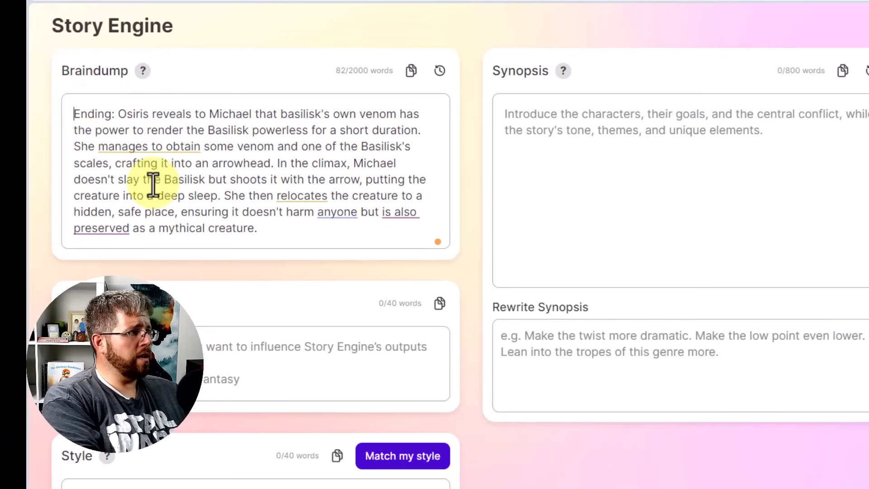
Step: Insert "Premise: " and the copied request above the ending in Story Engine's Braindump, and correct "hispanic" to "Hispanic"
type("Premise:")
type("Alright, I'd like this first book to be about this hispanic woman discovering the basilisk and defeating it in some way by the end of the book. The book should also include a mentor figure who will actually be the mysterious spirit of Osiris who has returned to visit select mortals in modern times. The girl's name that she goes by should be Michael Rios. She should start out with no knowledge that myths are real, but slay the basilisk by the end.")
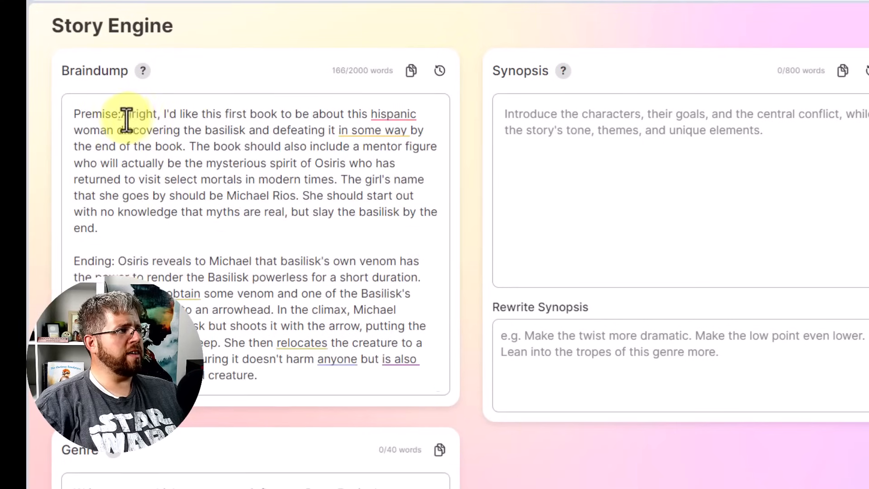
left_click(122, 114)
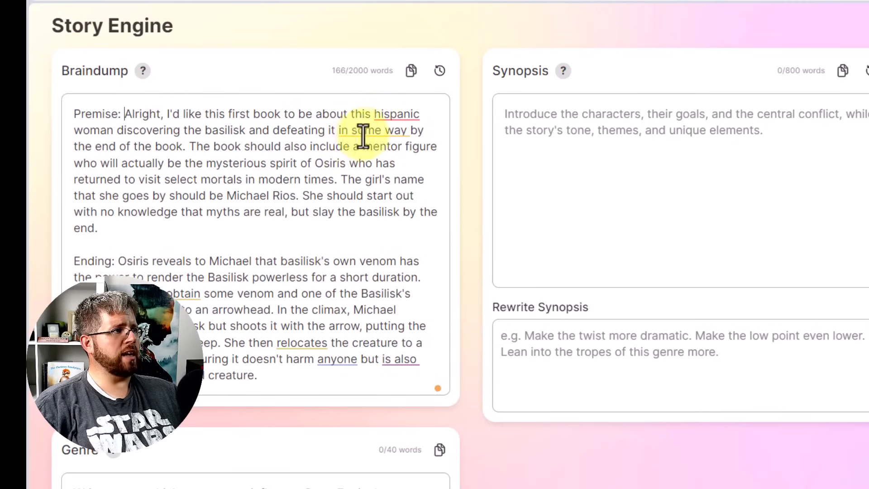
right_click(378, 115)
left_click(346, 161)
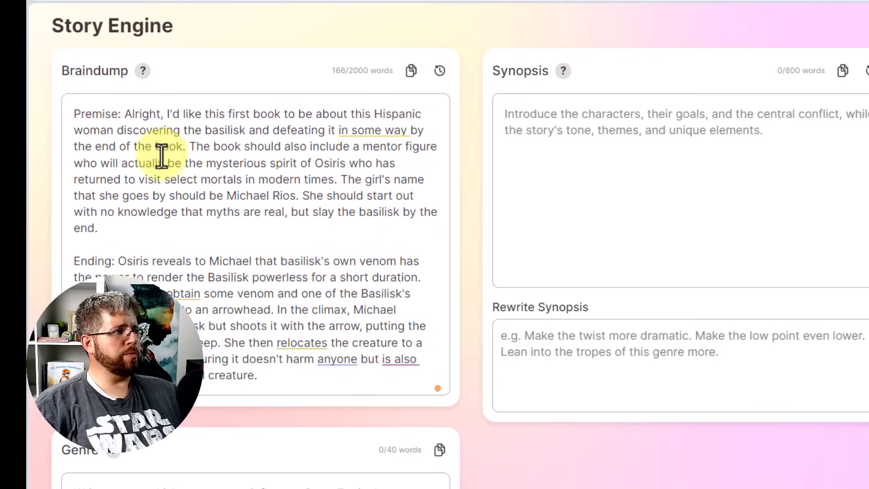
Step: Extend the premise's name sentence with ", short for" and the heroine's full first name
left_click(295, 198)
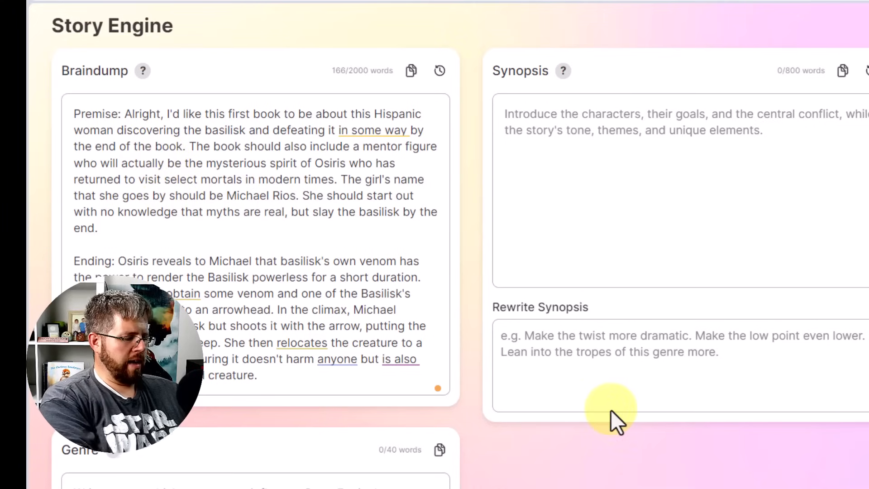
type(", ")
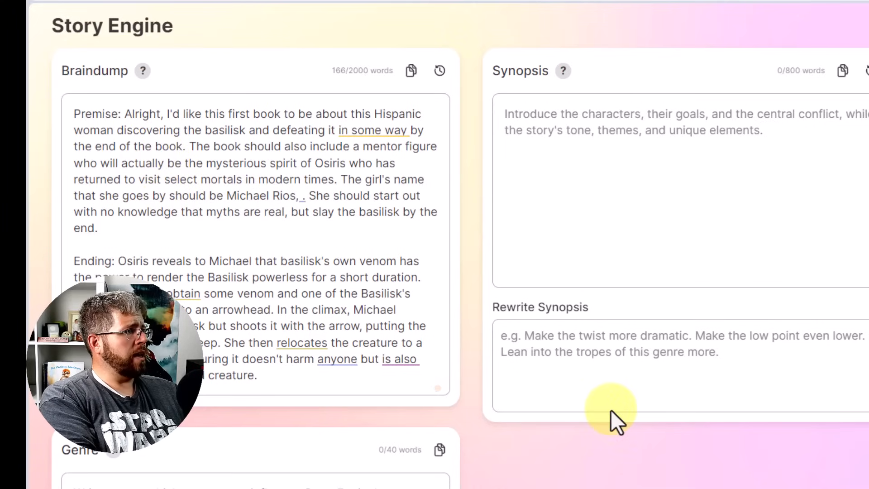
type("short for Mica")
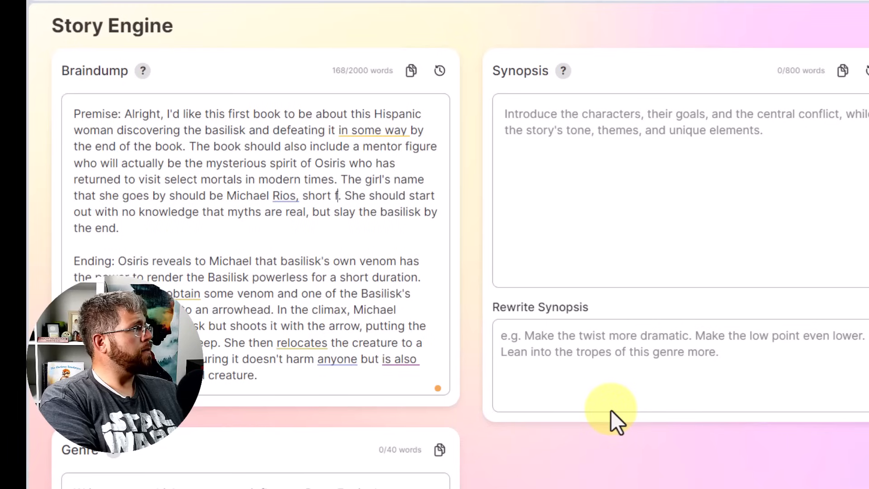
type("ela")
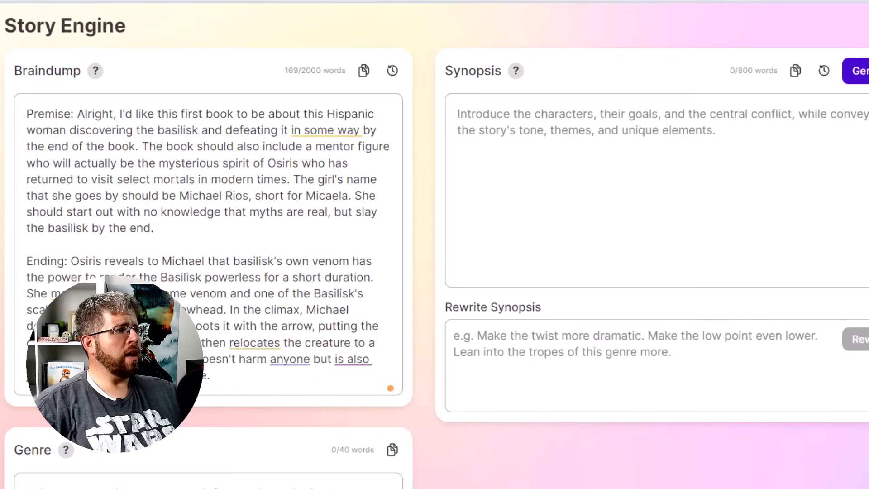
Step: Enter "Urban fantasy. Action-oriented, fast-paced." as the story's Genre in Story Engine
scroll(231, 180, "down", 5)
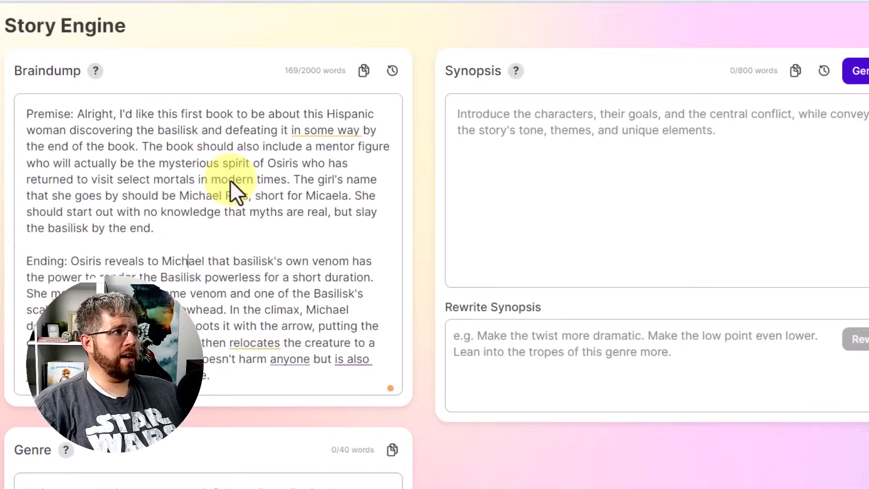
scroll(229, 187, "down", 5)
left_click(214, 246)
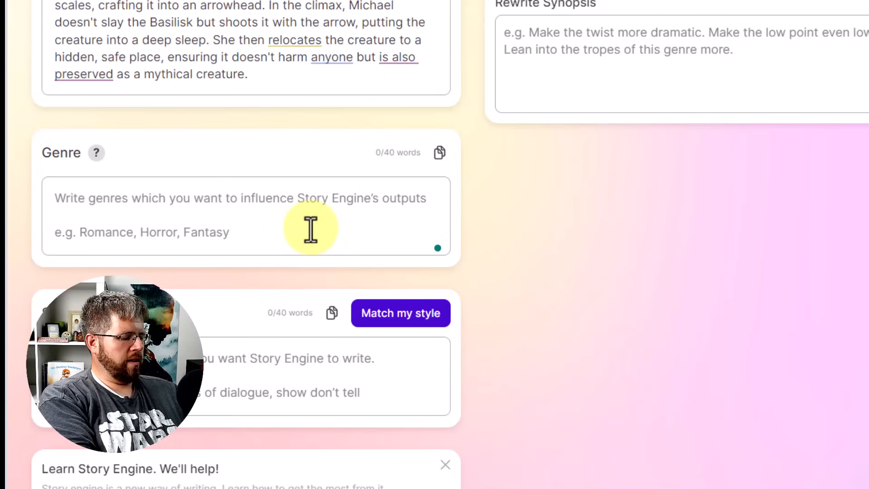
left_click(311, 230)
type("Urban ")
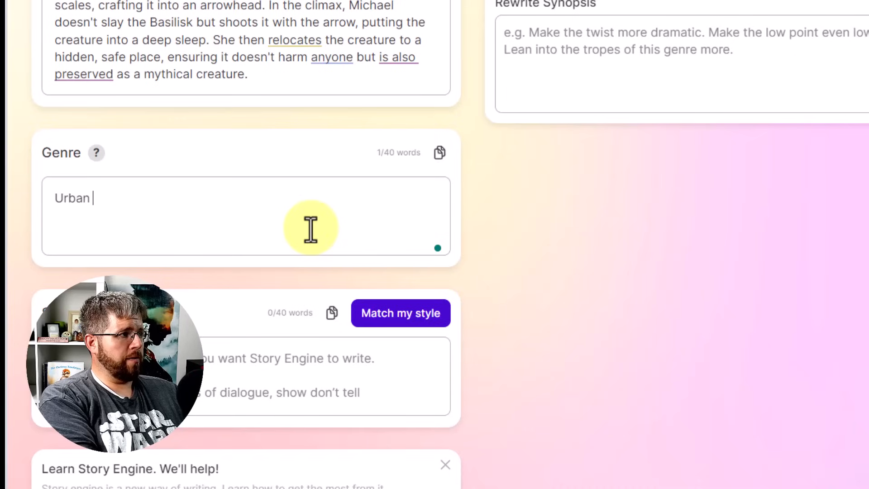
type("fantas")
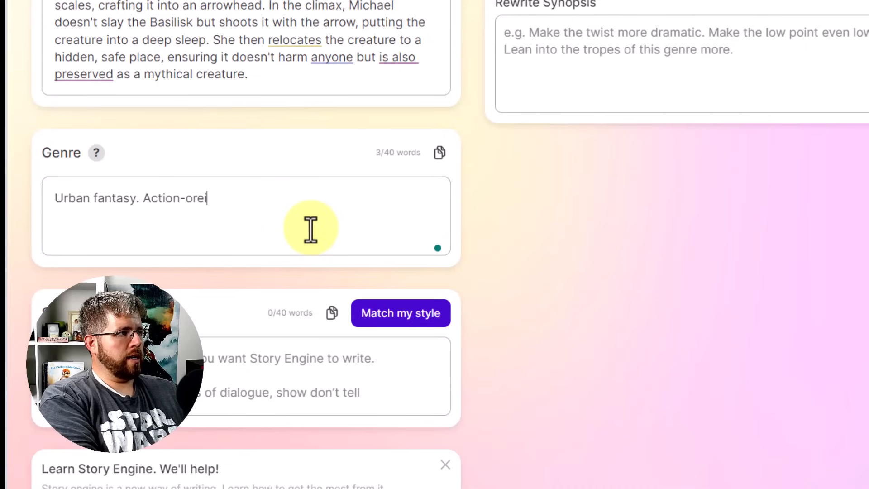
type("y. Action-oriented, fast")
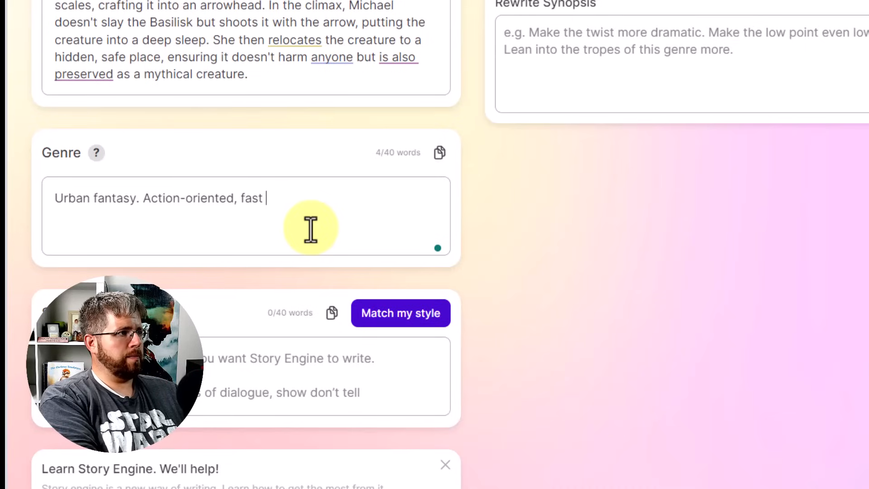
type("-pace")
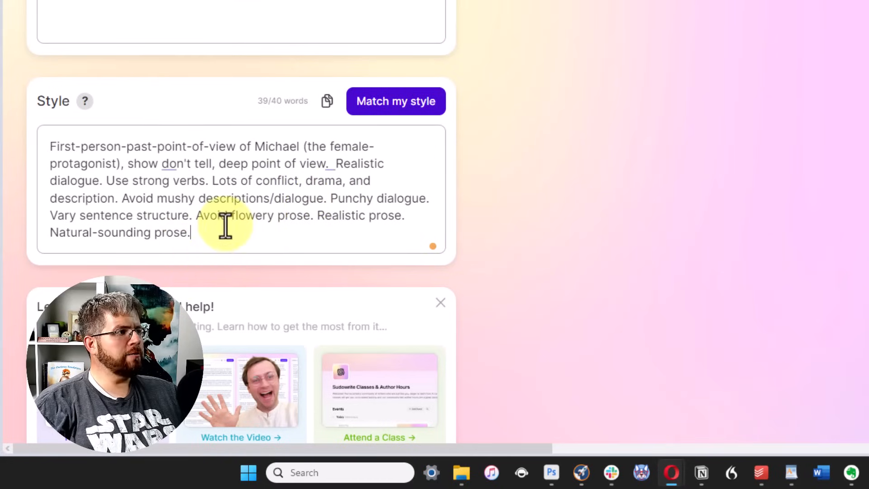
Step: Review the Style prompt's wording, including its point-of-view phrase, and look at the writing-sample dialog of Match my style
left_click_drag(229, 231, 30, 147)
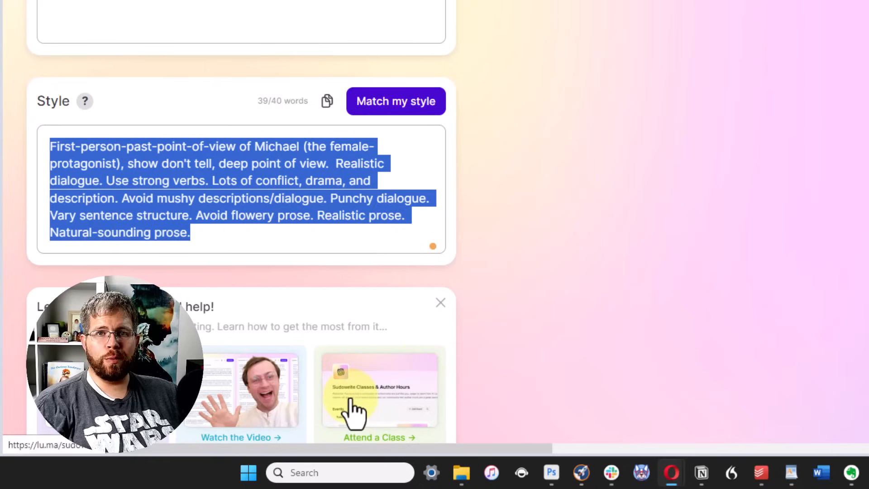
left_click(247, 231)
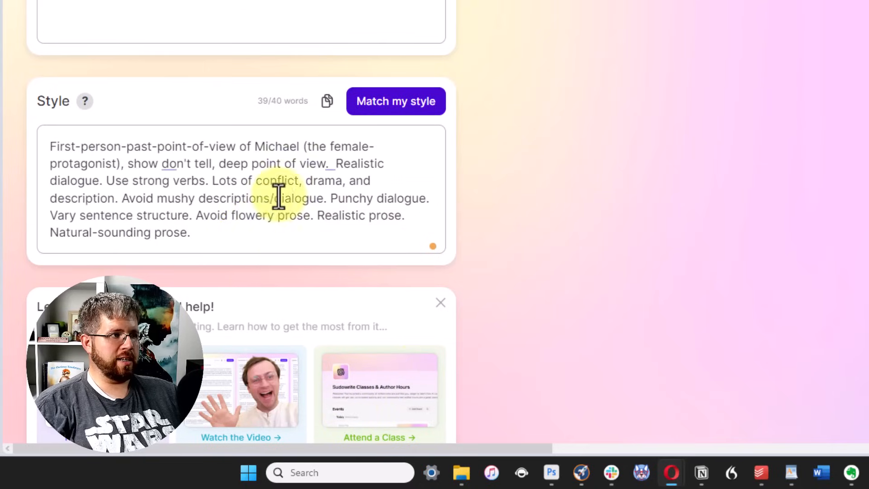
left_click(385, 106)
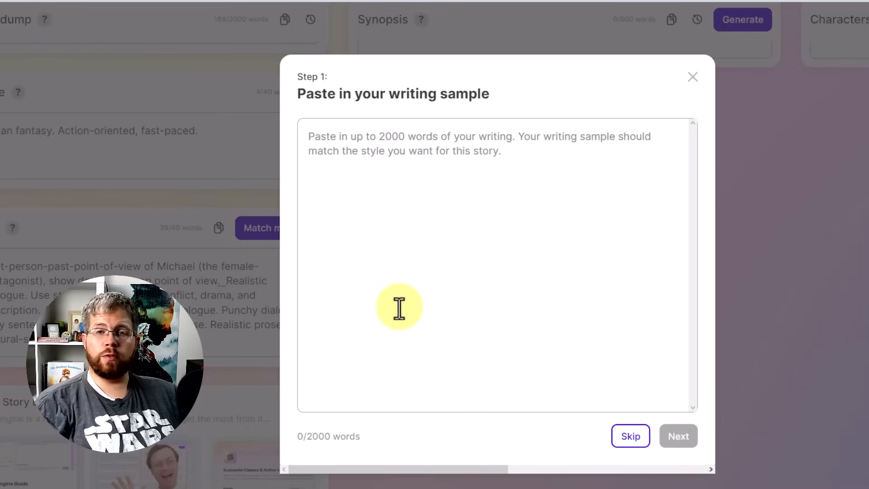
left_click(694, 84)
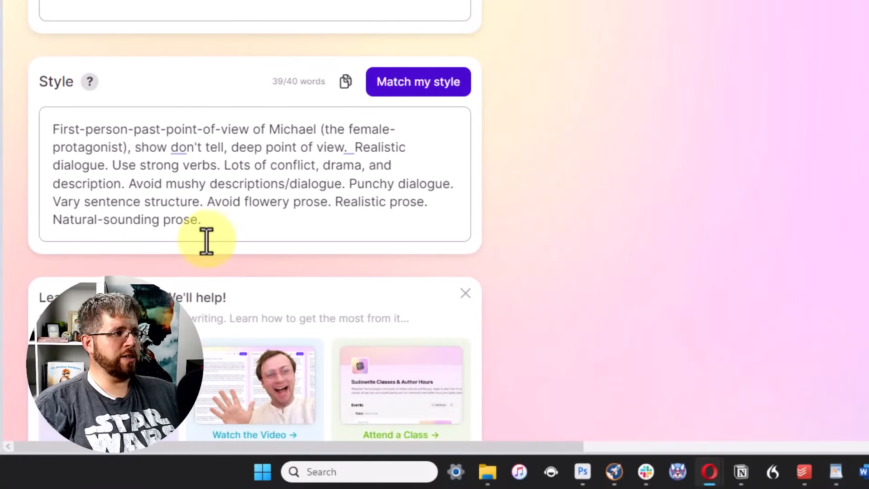
left_click_drag(202, 238, 46, 134)
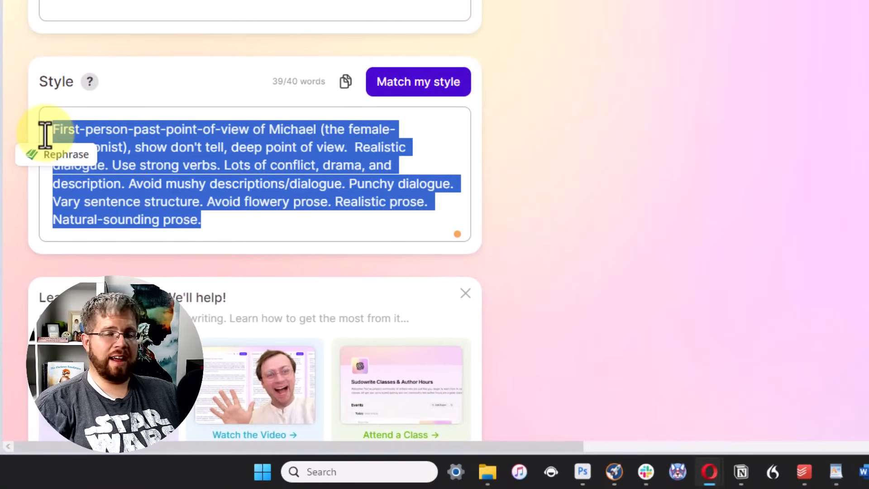
left_click(252, 145)
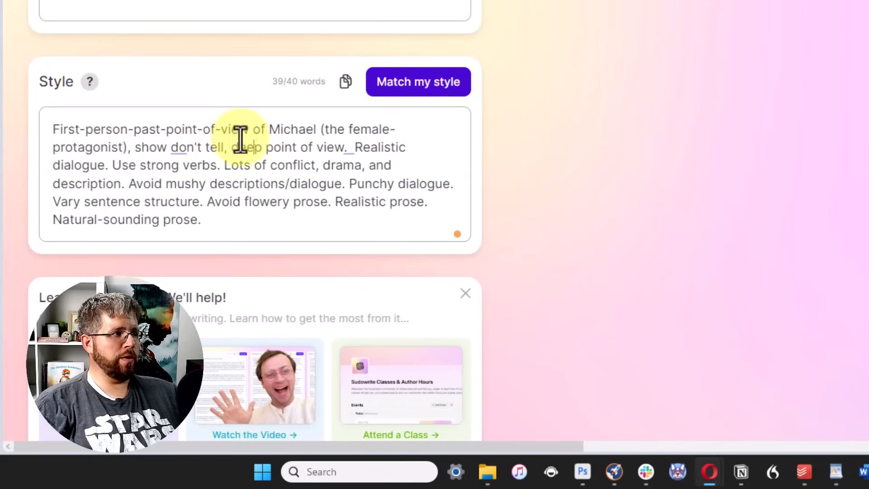
left_click_drag(249, 129, 52, 131)
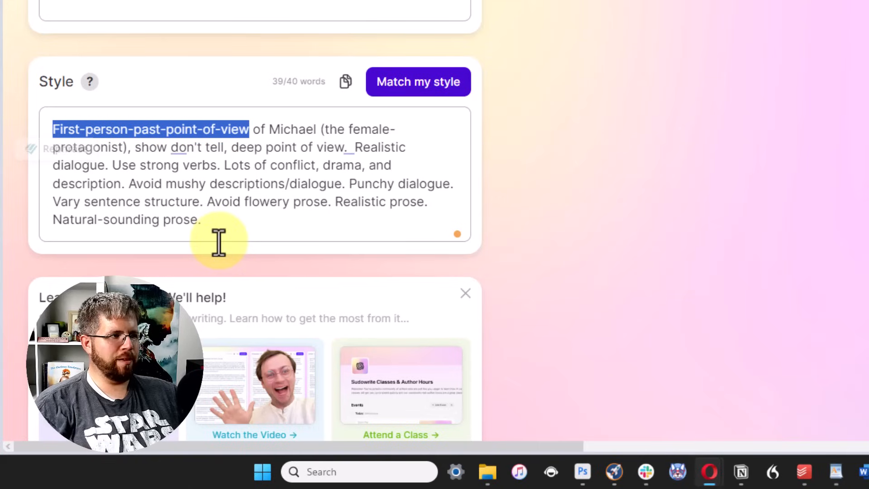
left_click(270, 199)
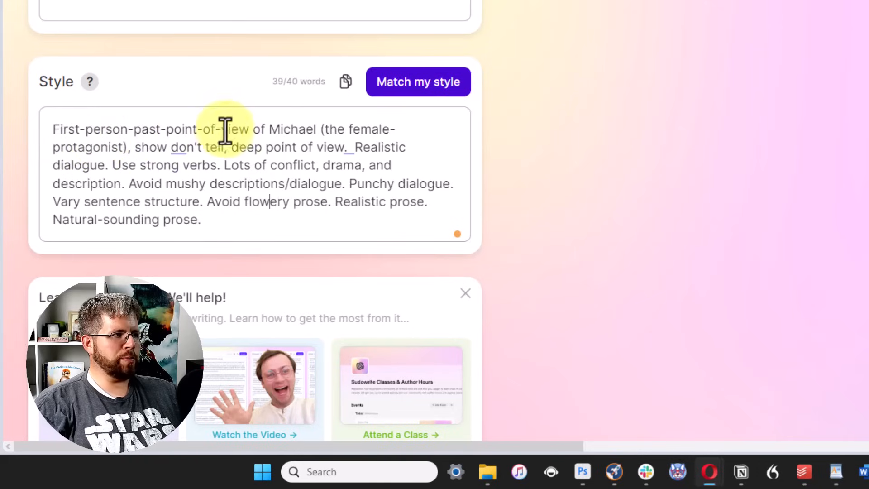
left_click(132, 147)
type(")")
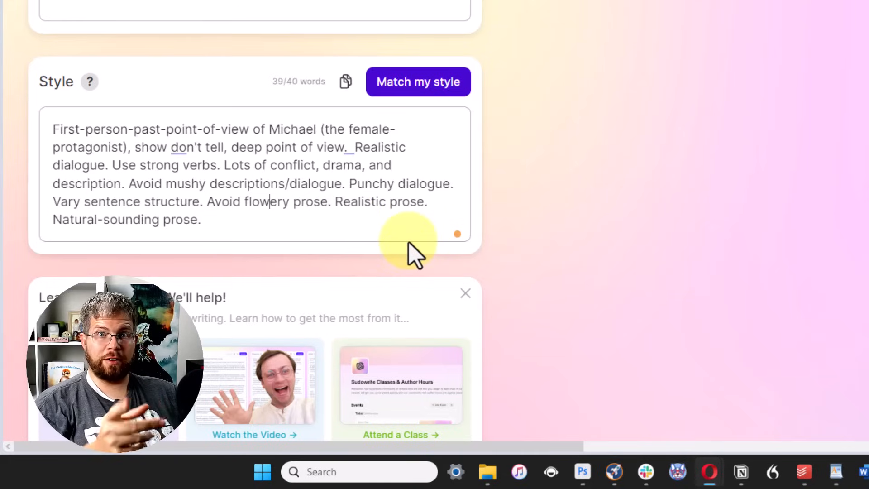
Step: Look over the end of the ChatGPT conversation, return to Story Engine and select the whole Braindump text
scroll(317, 203, "up", 8)
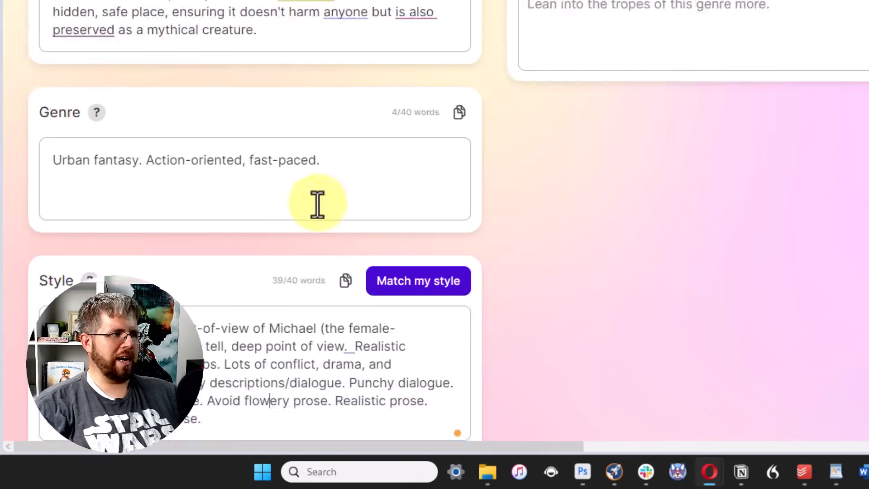
scroll(317, 205, "down", 10)
scroll(295, 203, "up", 6)
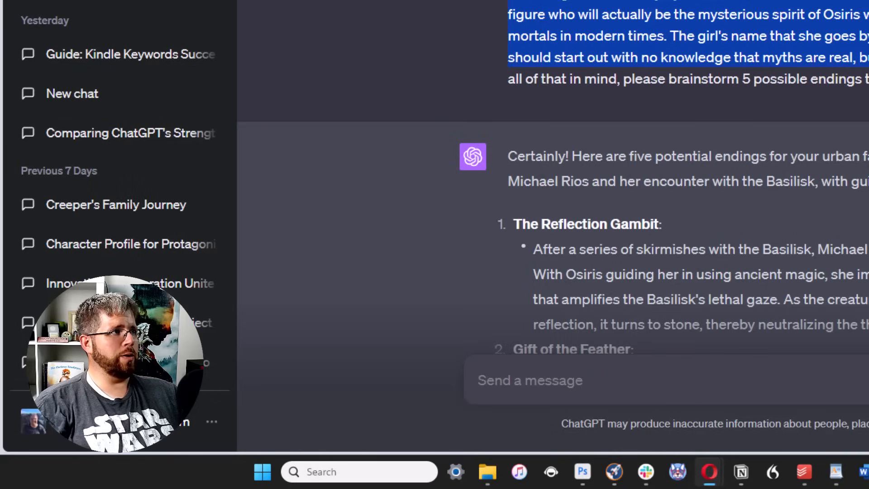
scroll(561, 165, "down", 10)
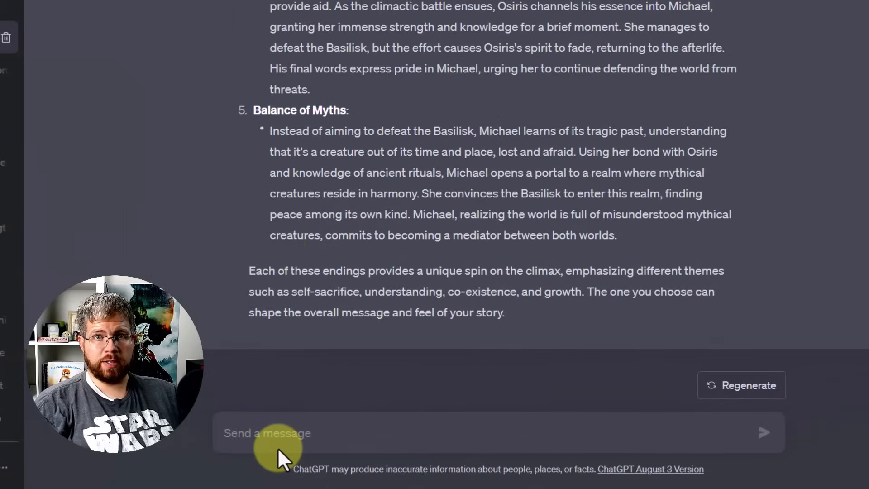
left_click(270, 431)
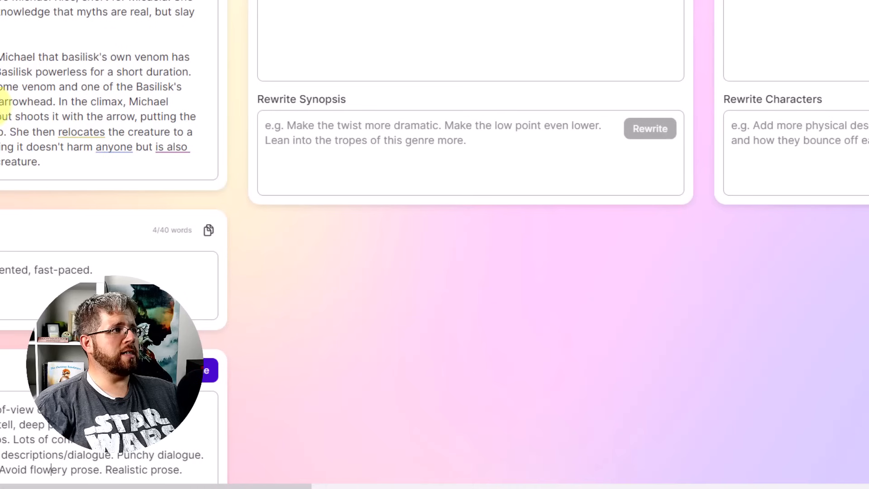
scroll(15, 175, "up", 3)
key("ctrl+a")
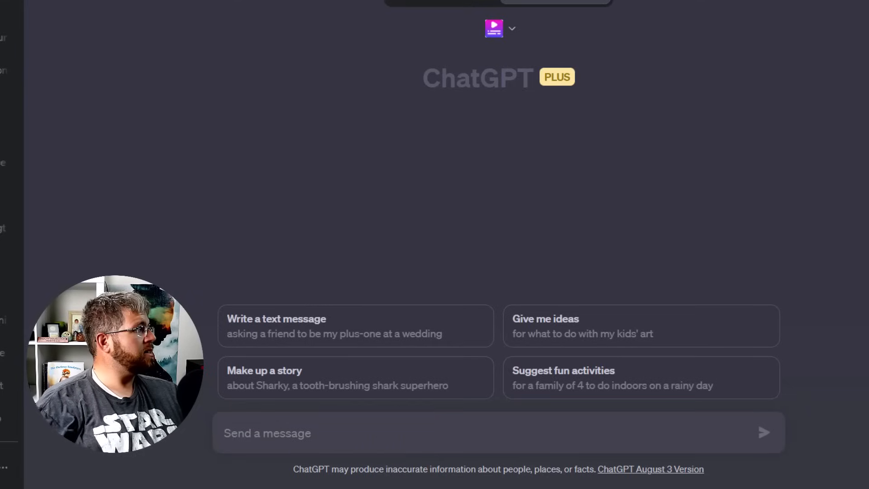
Step: In a new ChatGPT chat, draft a request for a highly detailed urban fantasy synopsis in the traditional three act structure from the following premise and story information
type("Give the foll")
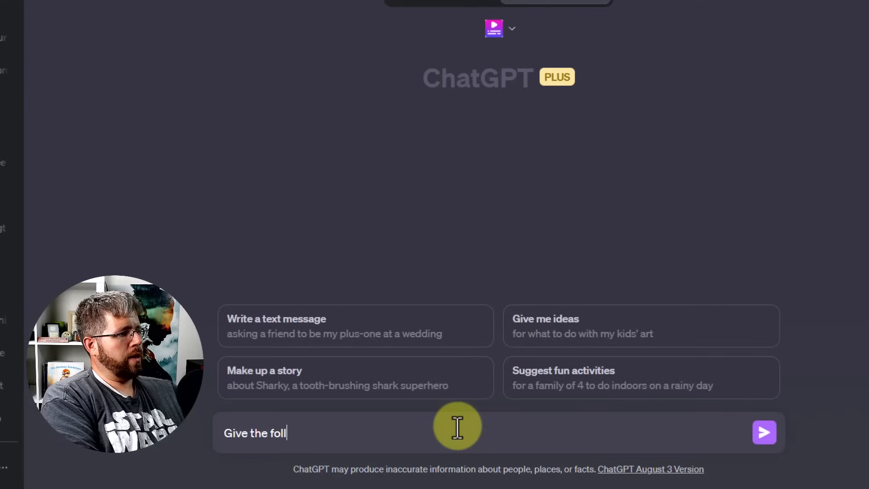
type("owing premise and ")
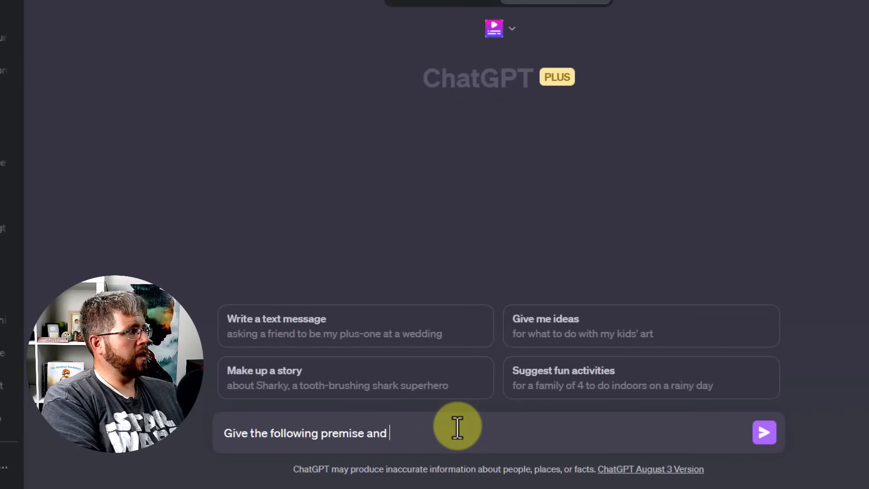
type("story information, g")
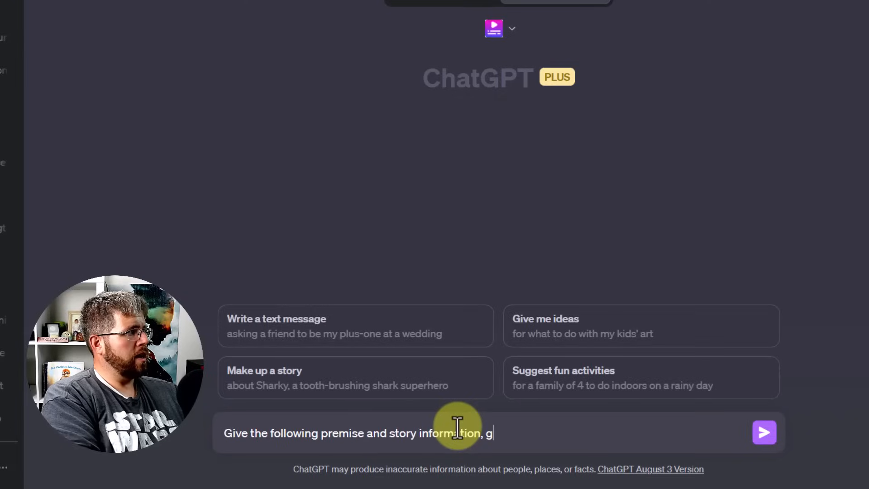
type("ive me a highly detail")
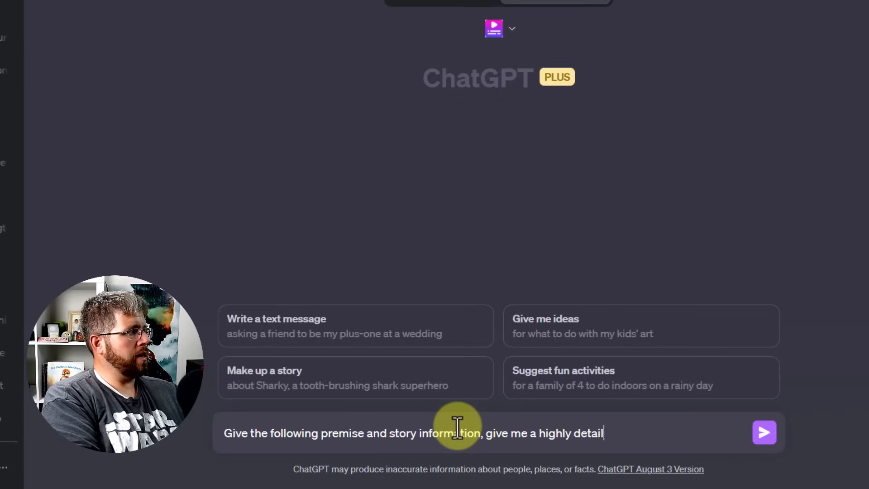
type("ed synopsis for a")
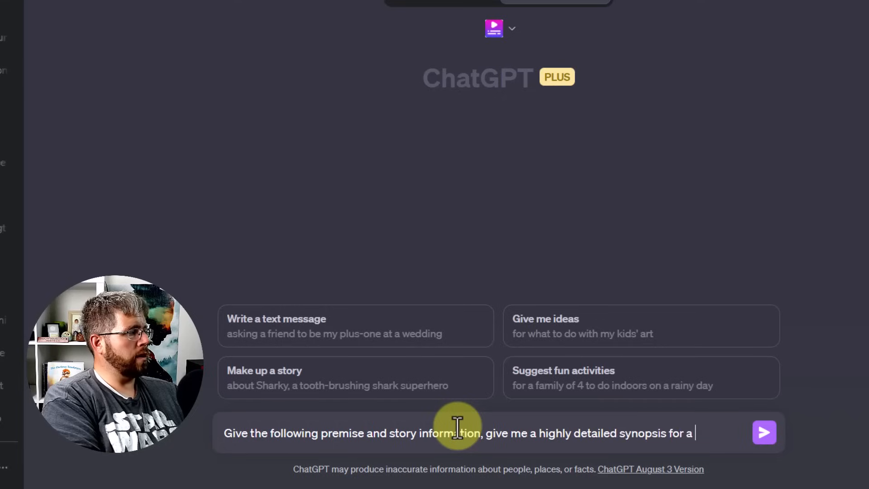
type(" urban ")
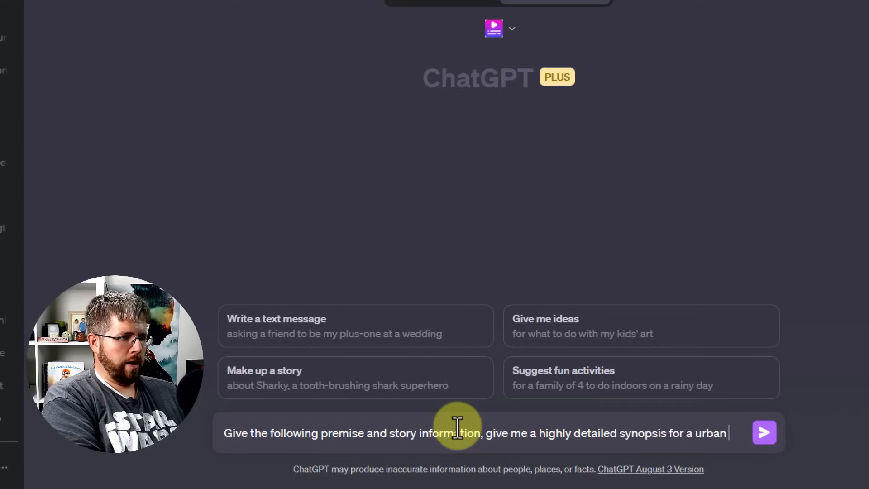
type("fantasy story")
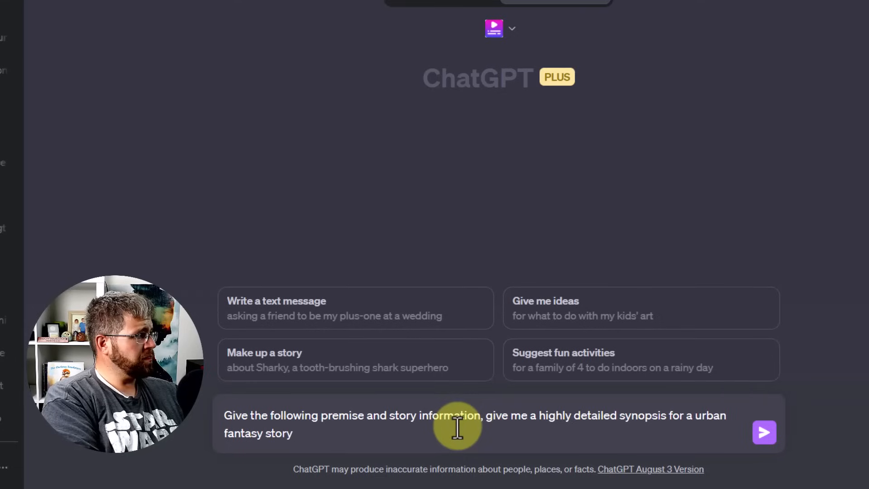
type(" in the traditional")
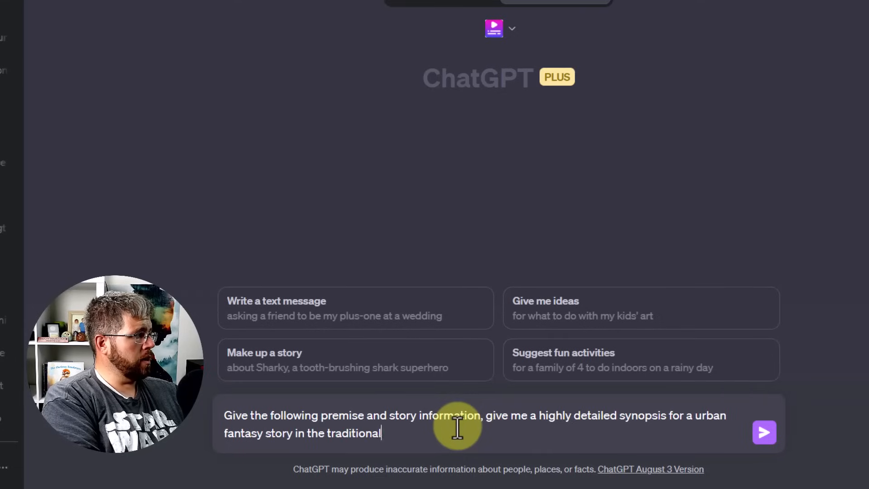
type(" three act structure")
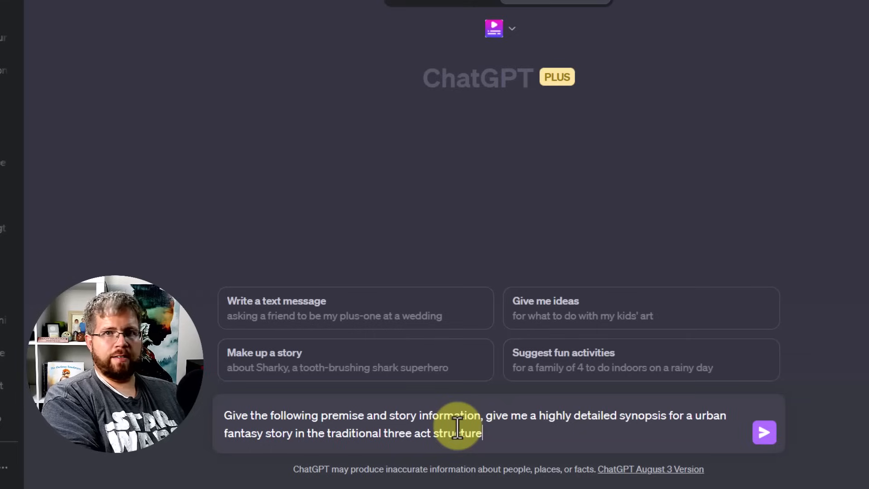
Step: Extend the ChatGPT prompt with "Each act should be clearly labeled and should build toward the ending I've described."
type(". Each")
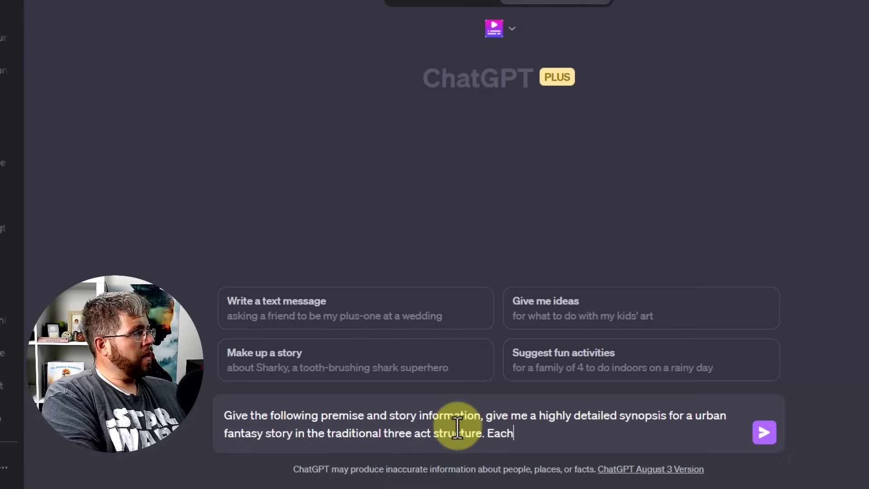
type(" act should be clea")
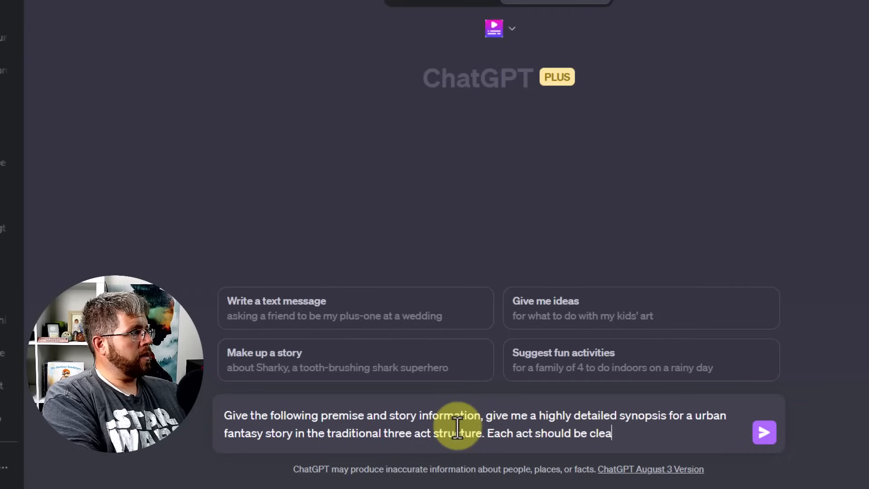
type("rly labeled and sho")
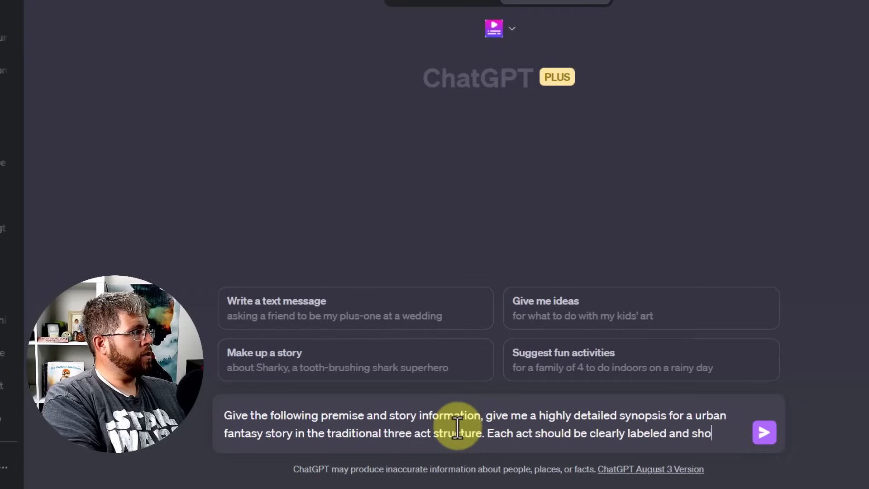
type("uld build toward the ")
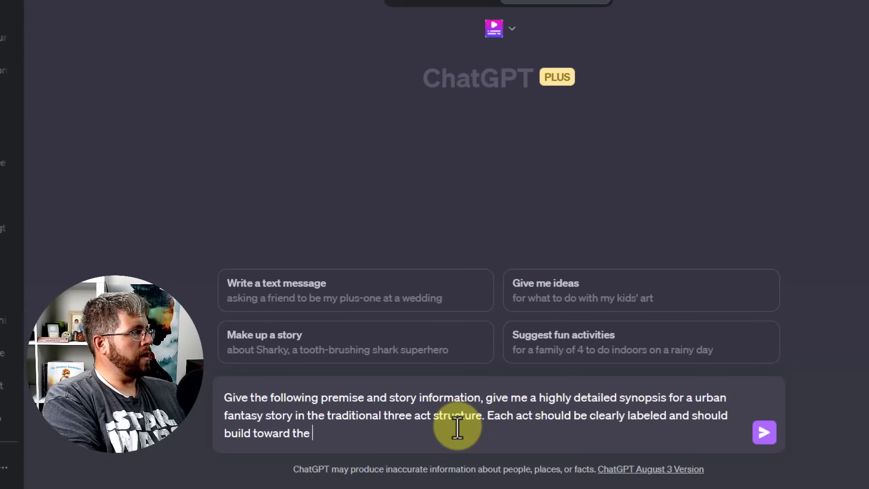
type("ending I've de")
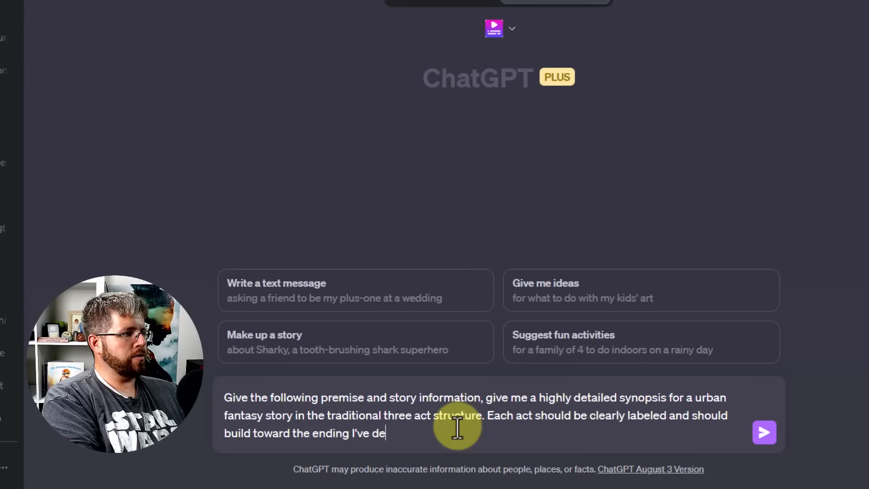
type("scribed.")
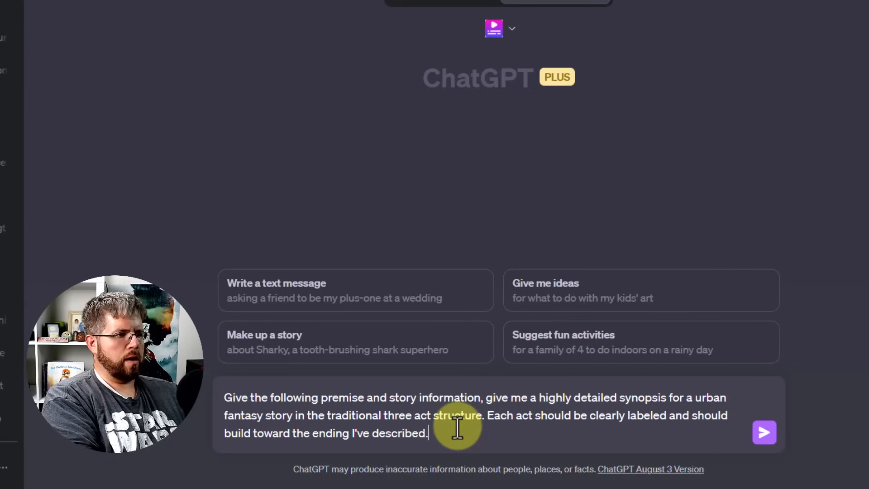
Step: Paste the copied premise and ending below the synopsis request, separated by a blank line, and send the prompt
key("shift+Return")
key("shift+Return")
key("ctrl+v")
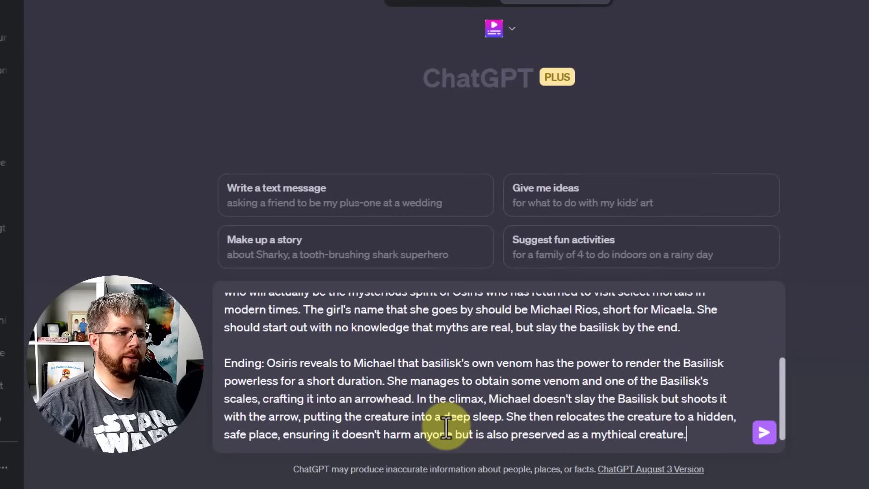
scroll(450, 427, "up", 5)
scroll(296, 362, "down", 5)
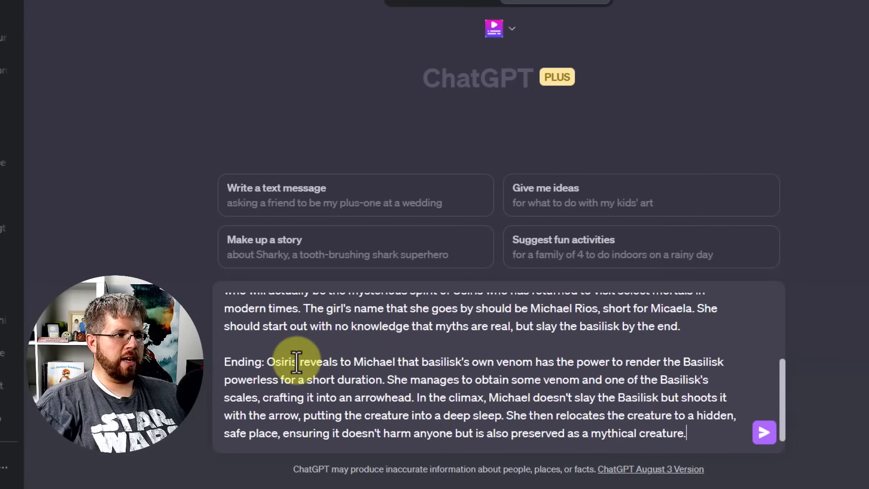
scroll(297, 362, "up", 3)
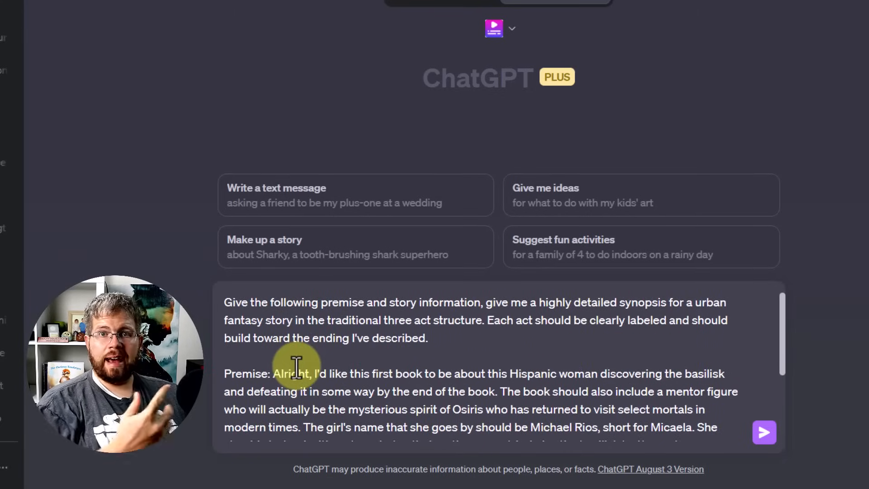
key("Return")
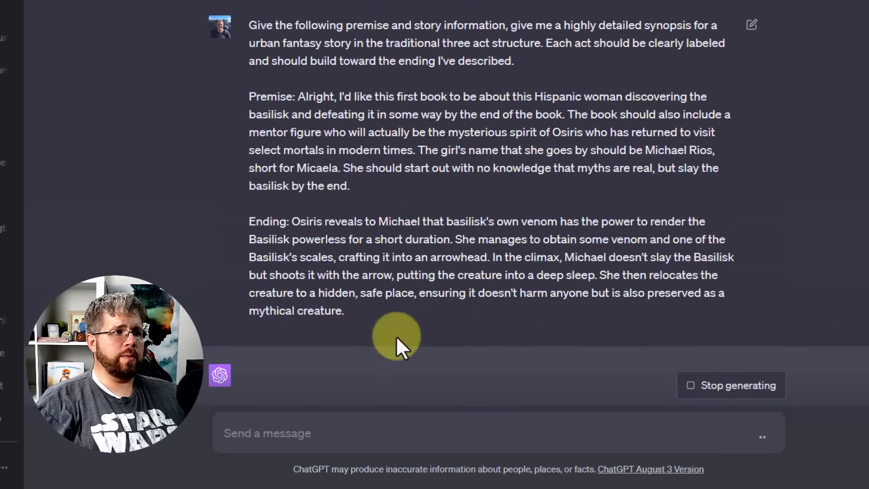
Step: Copy the full synopsis prompt from the ChatGPT conversation and submit it in a new Claude chat
left_click_drag(357, 313, 245, 31)
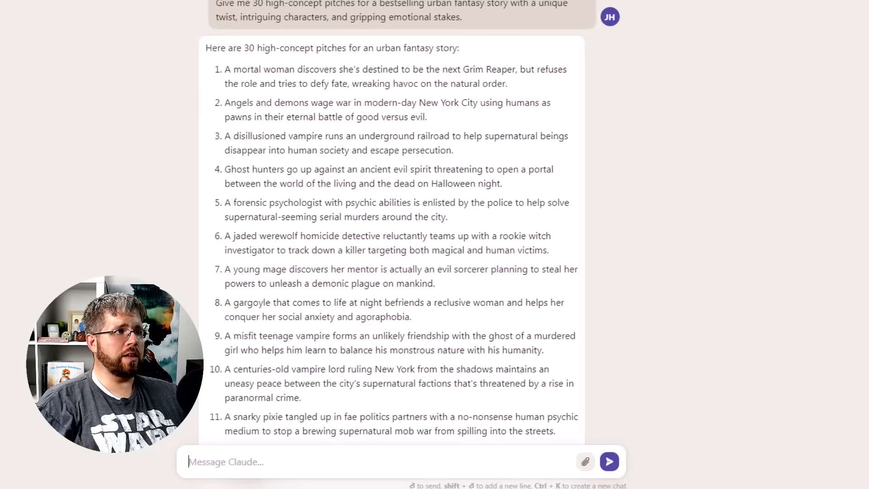
key("ctrl+k")
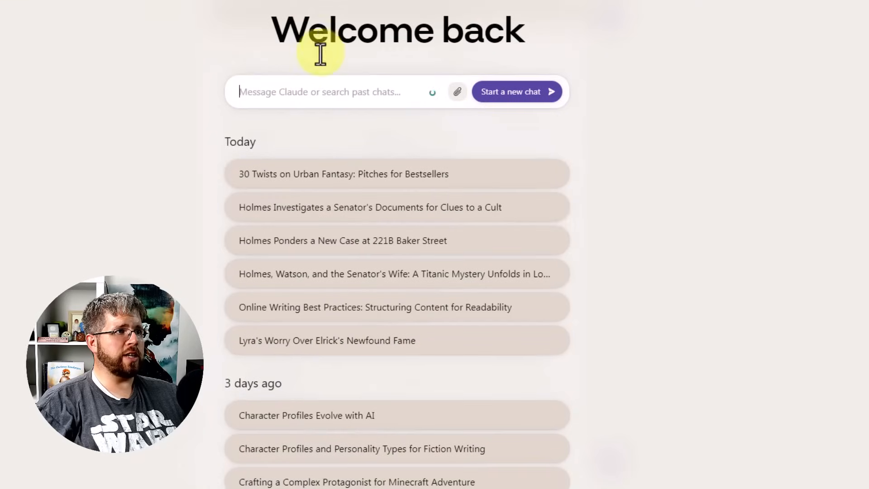
key("ctrl+v")
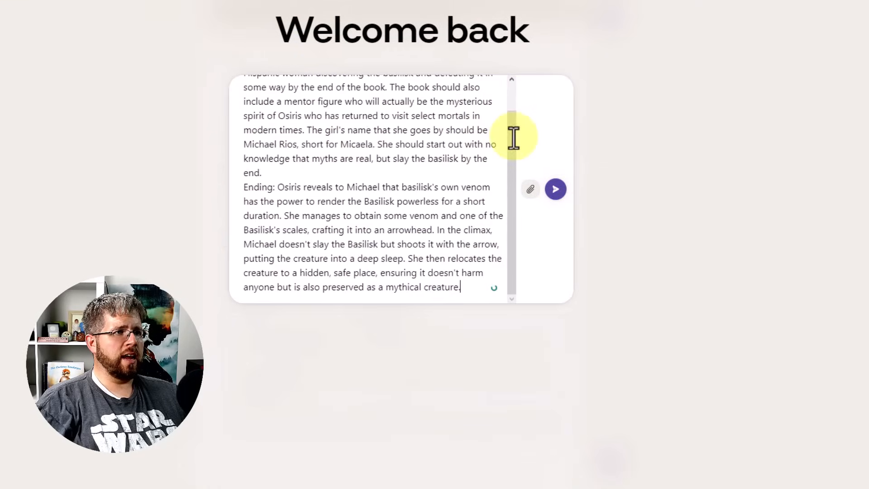
left_click(556, 189)
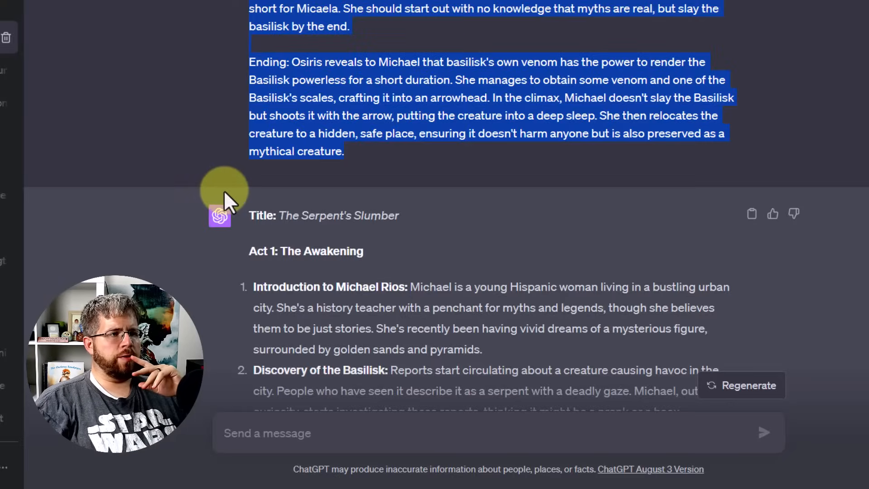
Step: Back in ChatGPT, read through all three acts of the generated synopsis, from the title to the closing paragraph
scroll(225, 191, "down", 6)
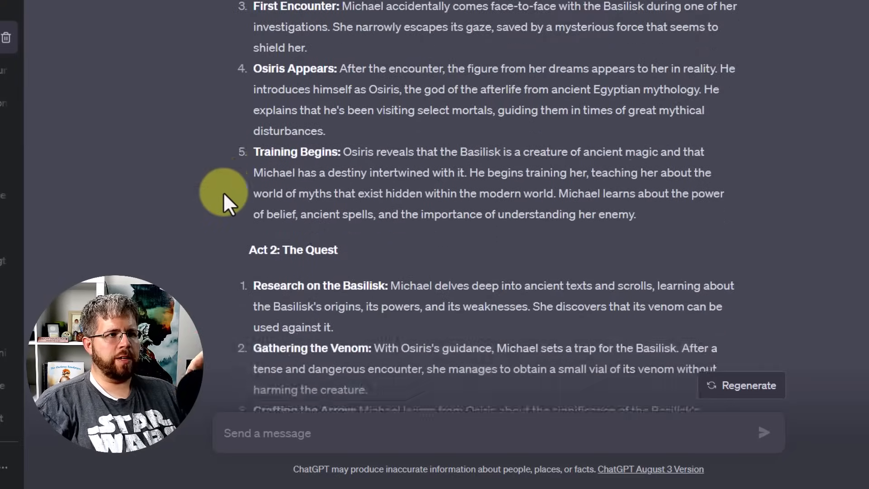
scroll(223, 191, "down", 4)
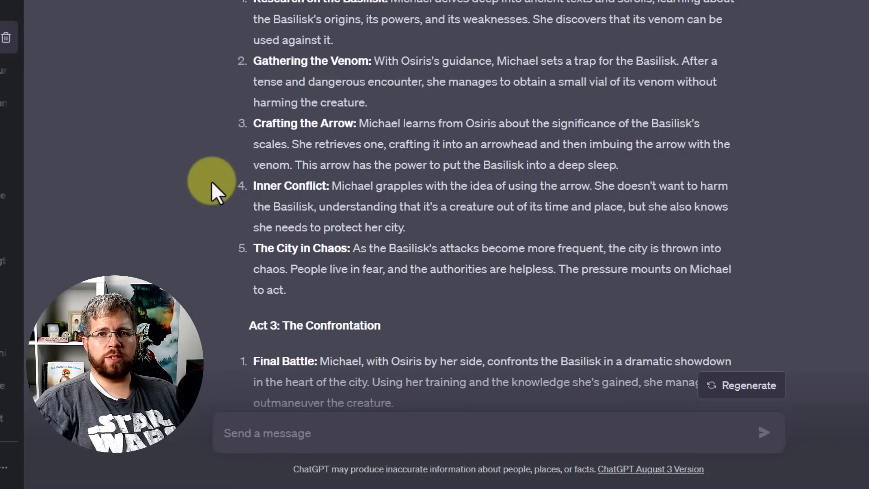
scroll(241, 226, "up", 2)
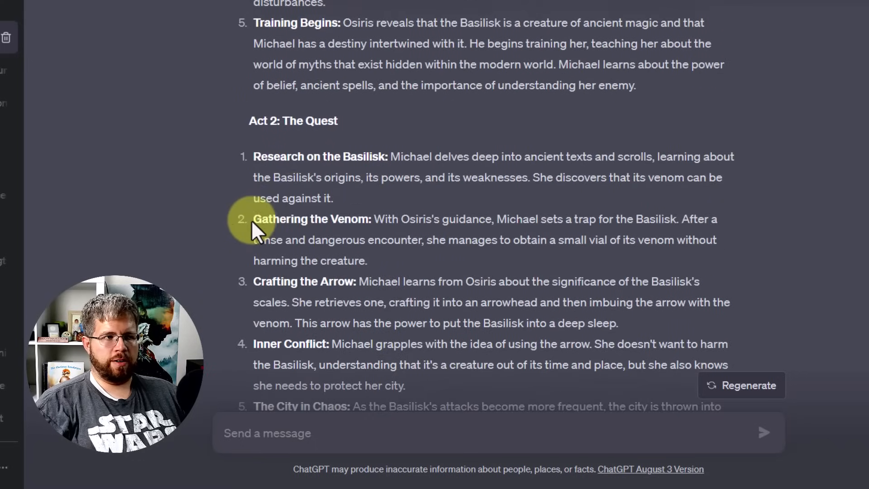
scroll(251, 220, "up", 2)
scroll(293, 199, "up", 5)
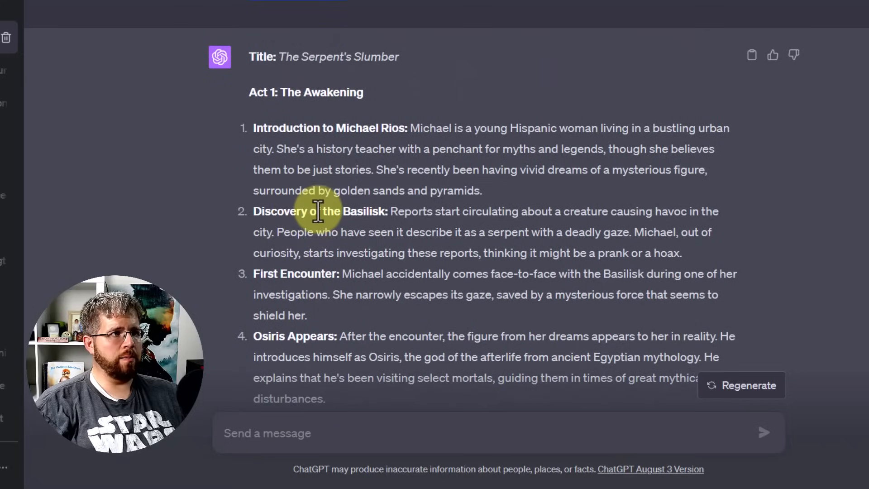
scroll(311, 201, "down", 7)
scroll(309, 179, "down", 8)
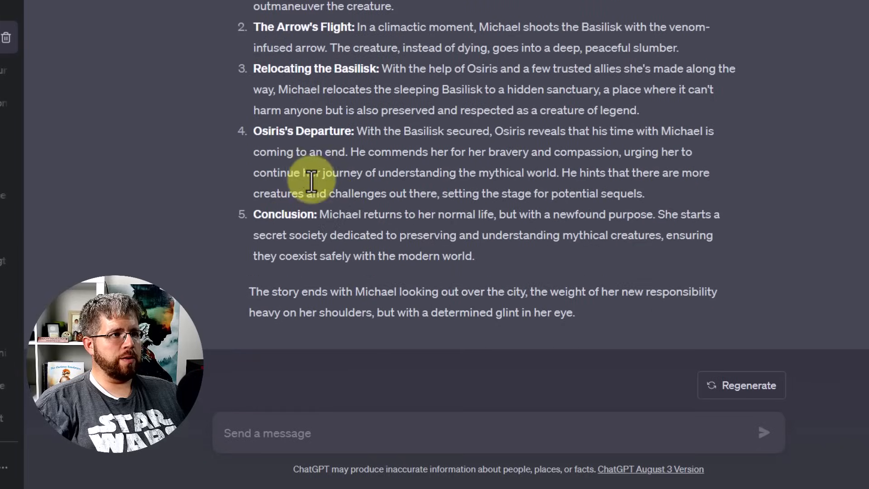
Step: Examine the synopsis from Act 1 to its closing paragraph, focusing on the heroine's introduction
left_click_drag(598, 317, 249, 251)
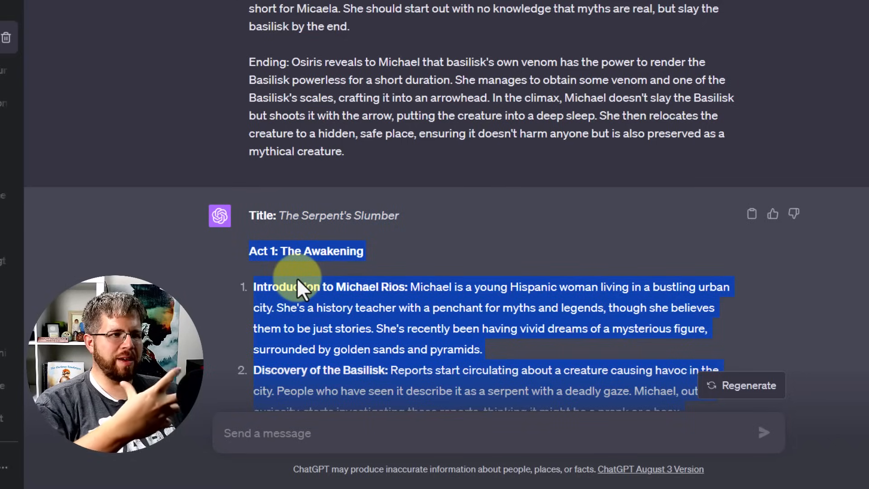
scroll(292, 278, "down", 5)
scroll(262, 317, "up", 3)
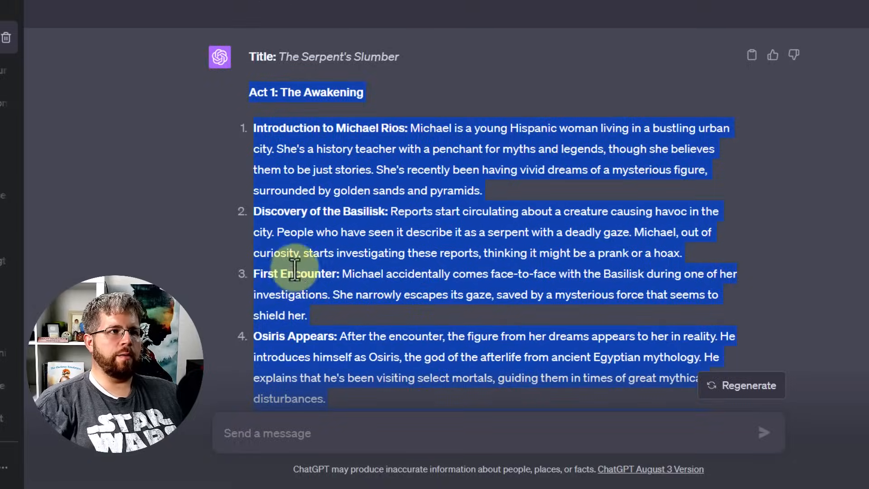
left_click(490, 211)
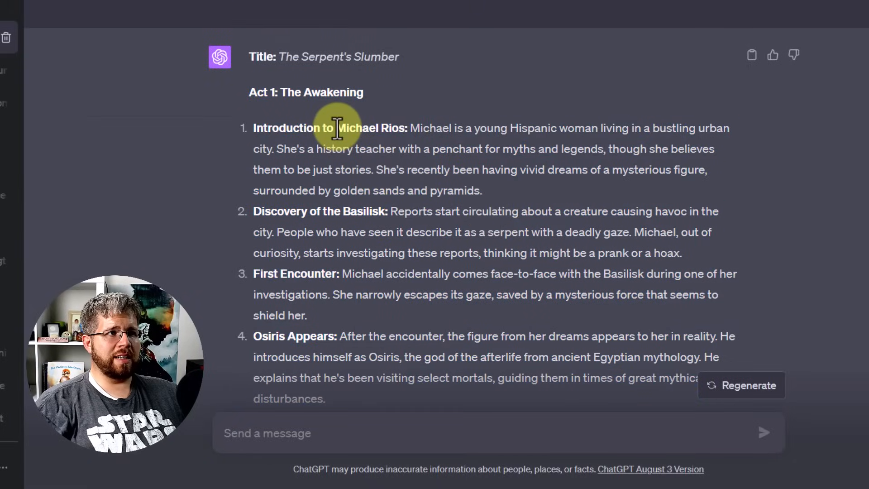
left_click_drag(335, 128, 484, 186)
left_click(403, 131)
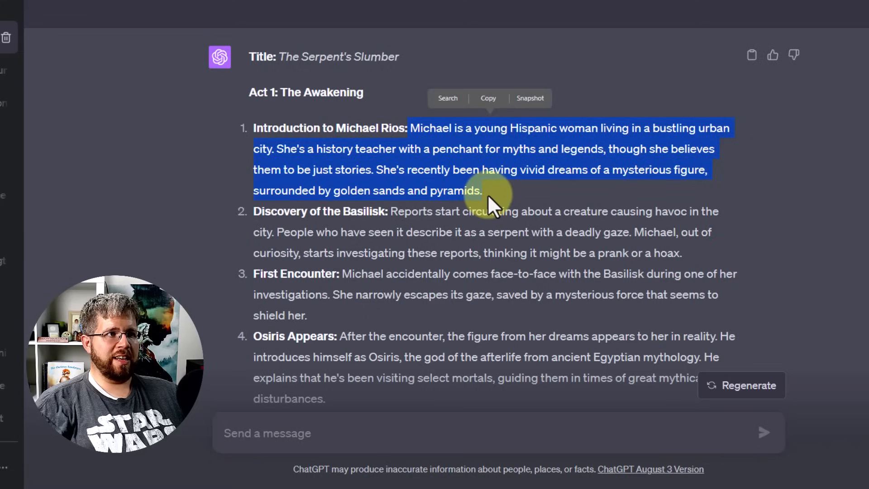
left_click(487, 193)
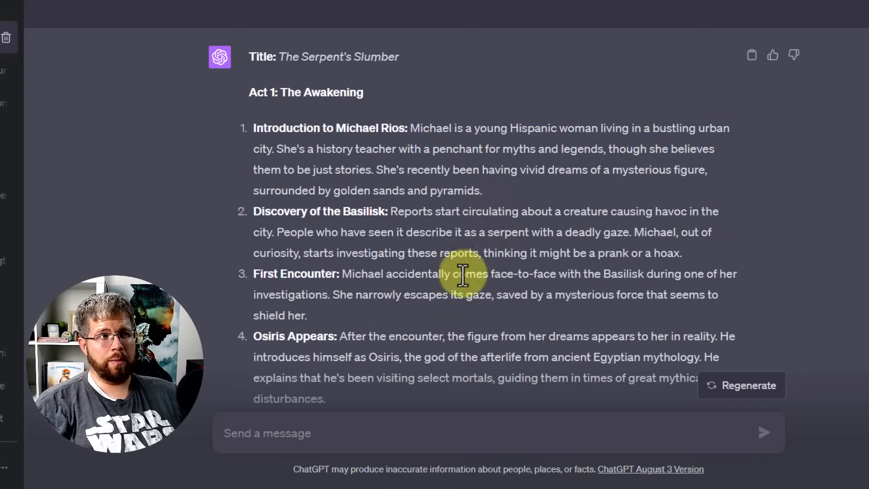
Step: Draft a follow-up message saying the heroine should not be a history teacher and asking what other professions she could have
scroll(402, 307, "down", 5)
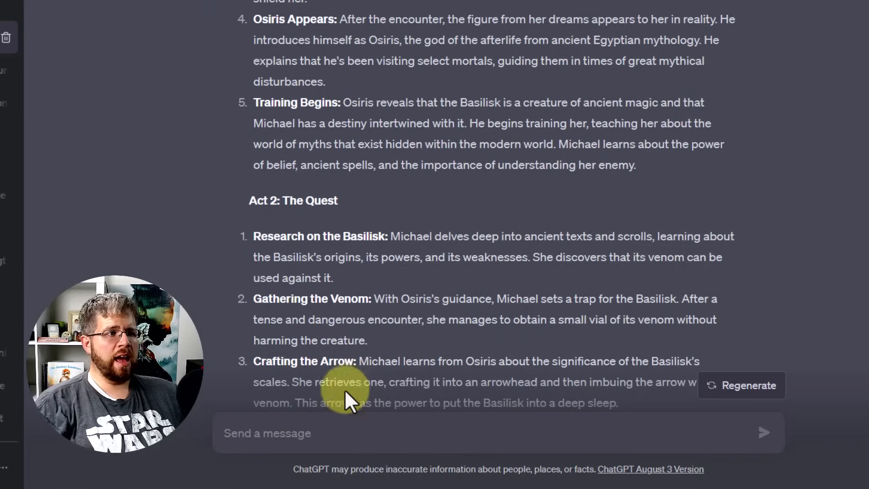
left_click(348, 433)
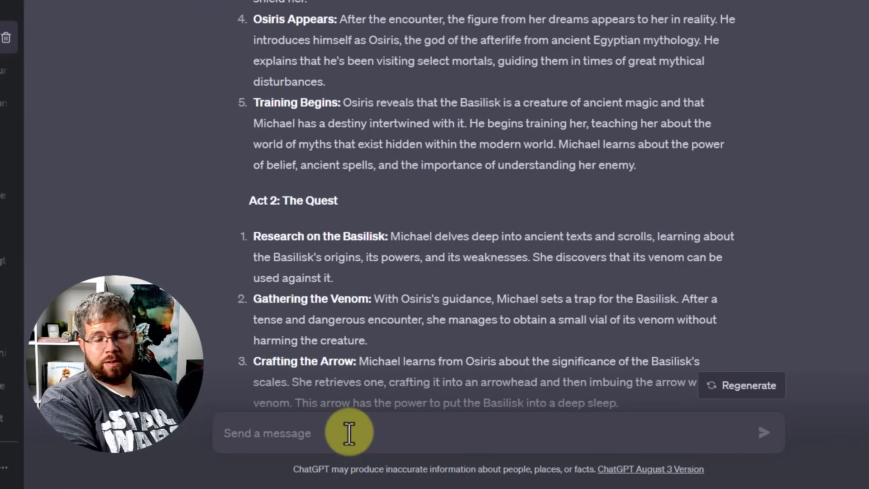
type("I")
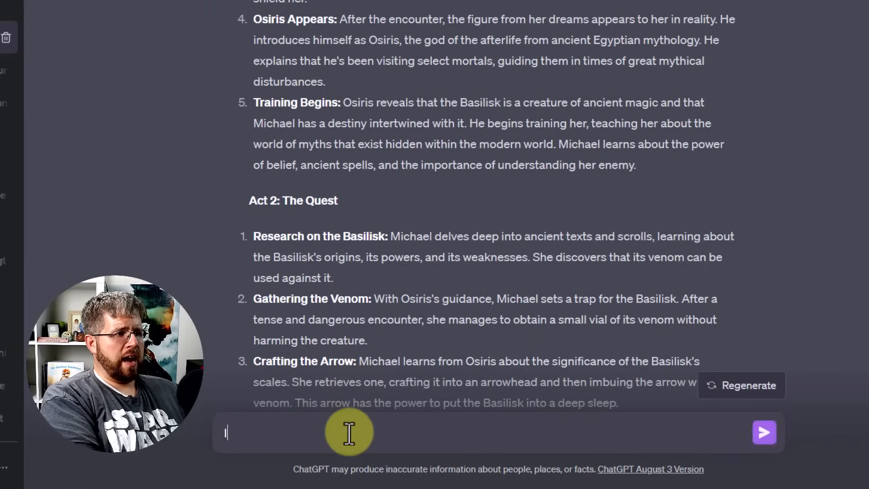
type(" don't want")
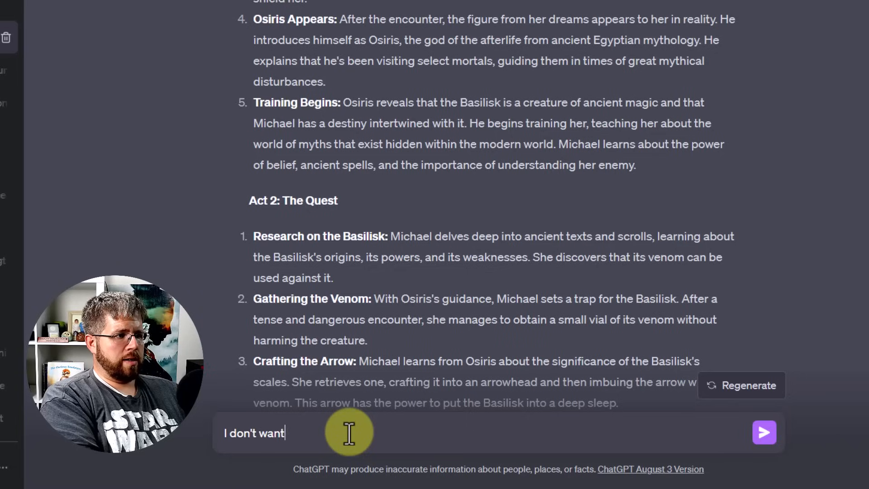
type(" Michael to be a his")
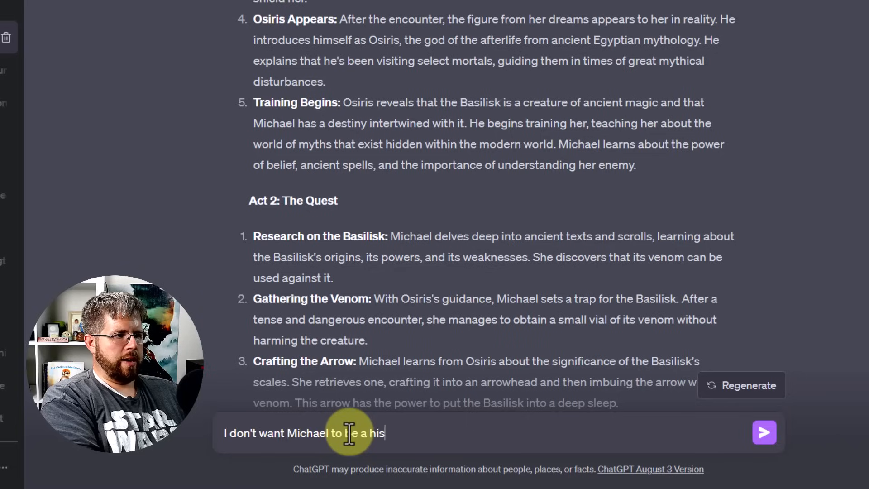
type("tory teacher. What")
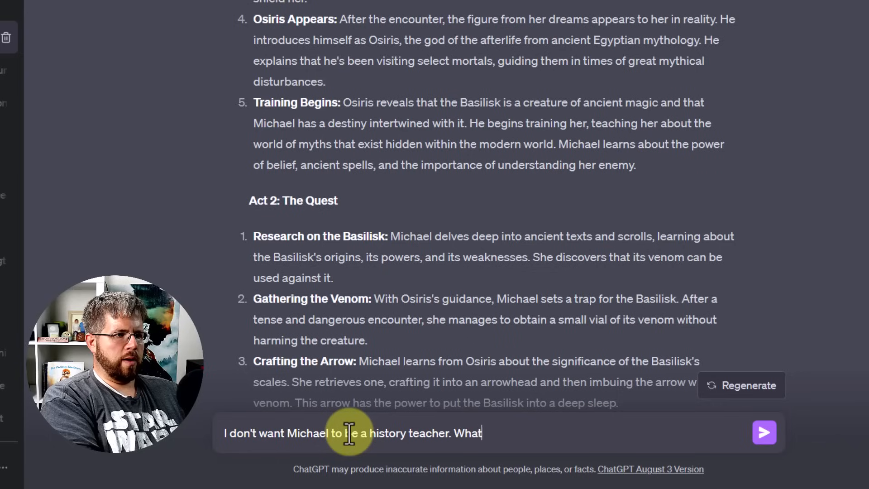
type(" are some other profes")
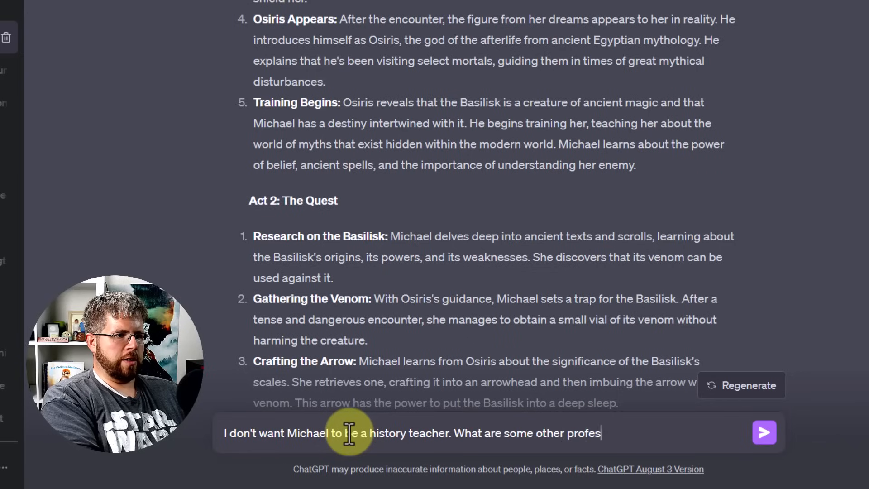
type("sions that she could ")
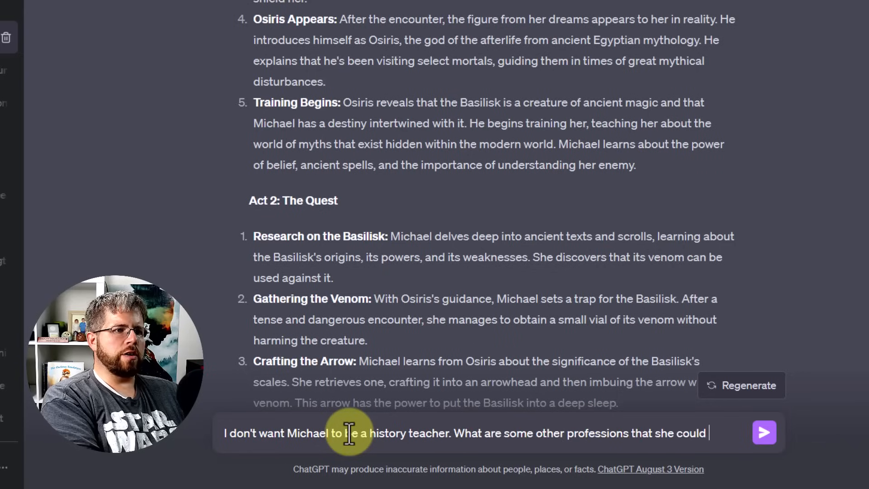
type("have?")
Step: Add "In particular, anything that would prepare her for the physicality of her eventual new role" on a new line and send the message
key("shift+Return")
type("In particular,")
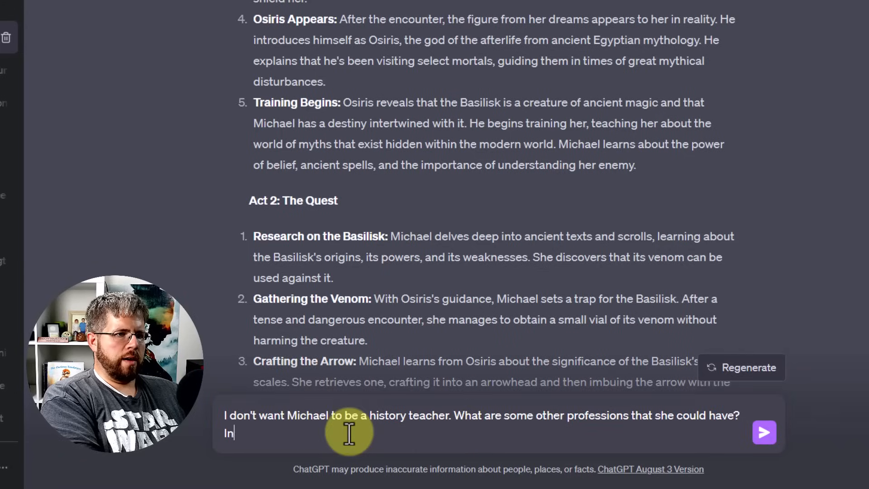
type(" any")
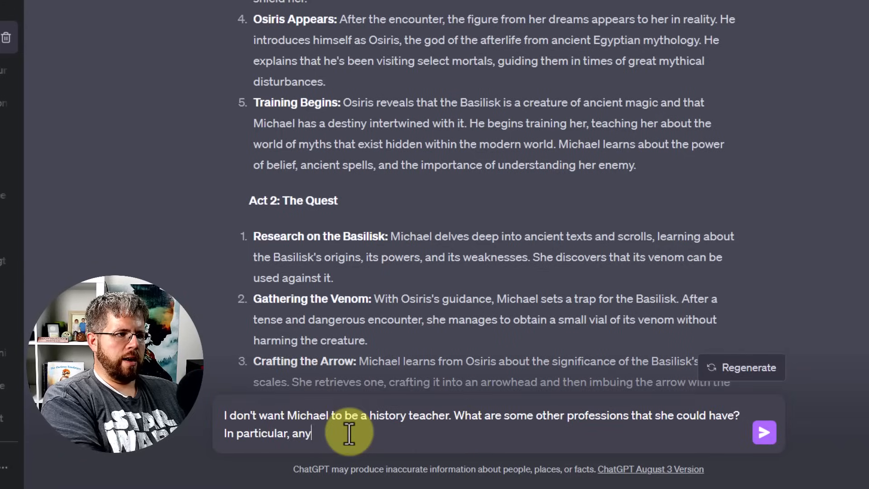
type("thing that would pref")
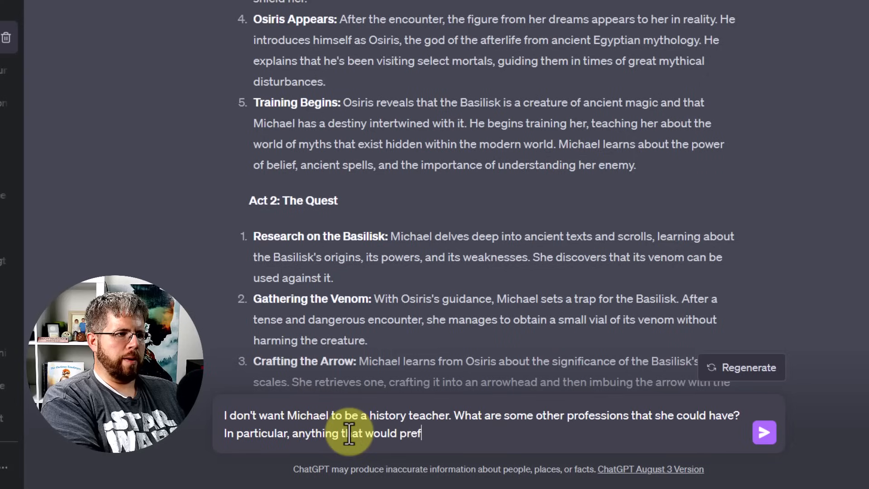
key("BackSpace")
type("pare her ")
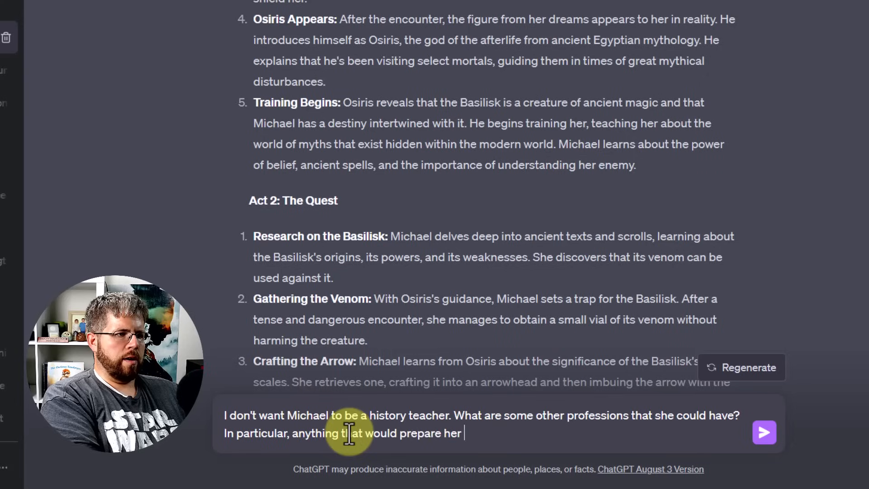
type("for the ")
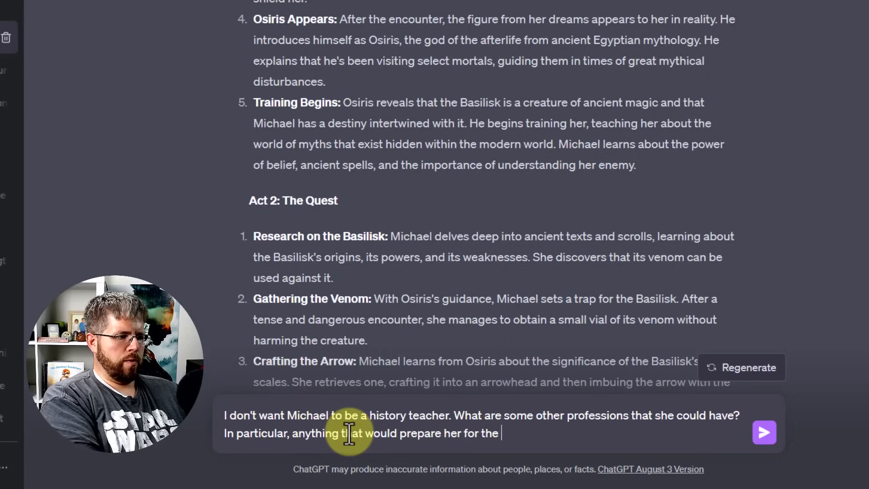
type("physic")
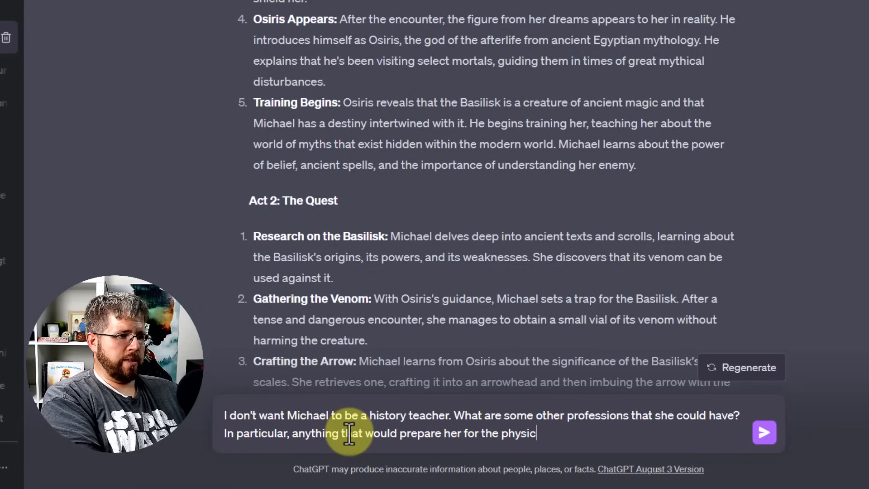
type("ality of her ")
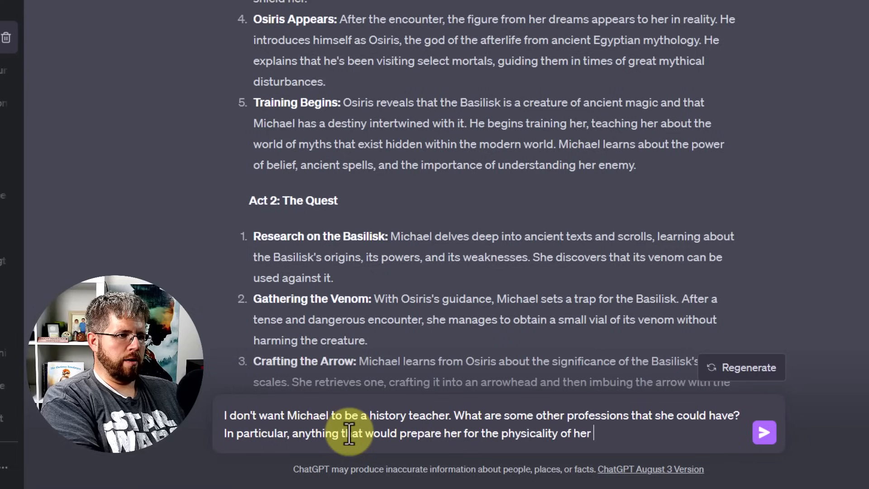
type("eventual new role")
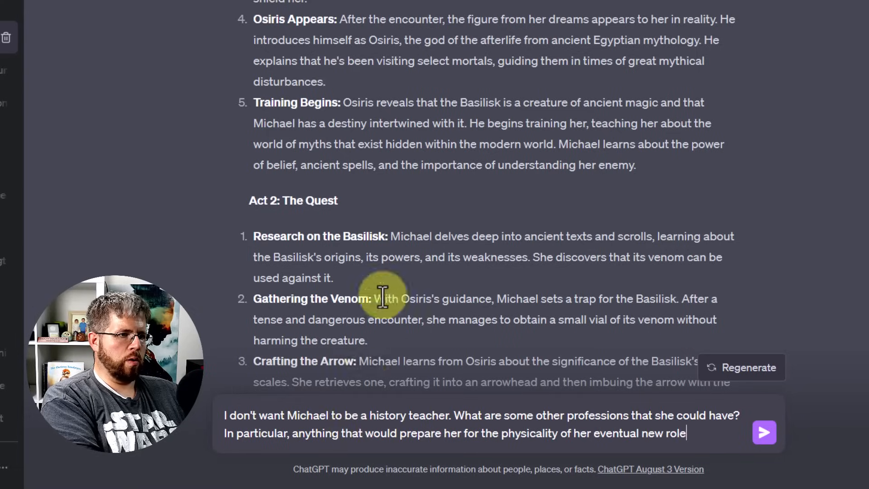
key("Return")
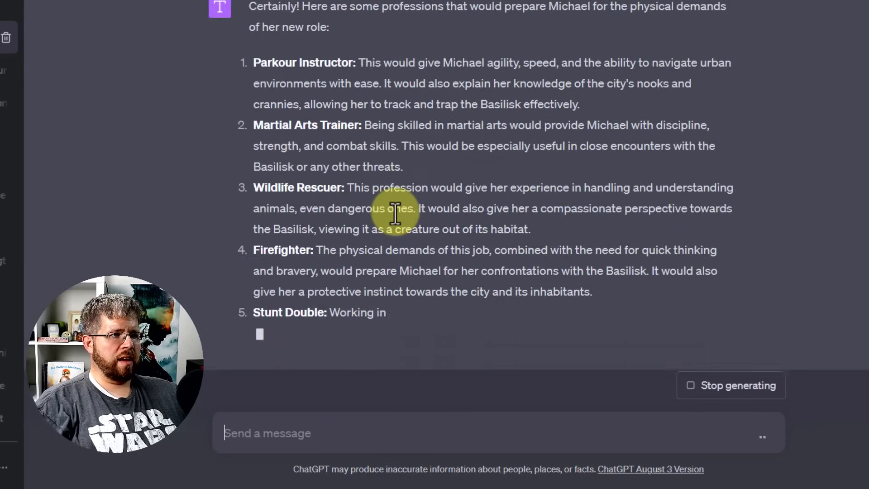
Step: Review the suggested professions from Parkour Instructor to Personal Trainer, highlighting the Wildlife Rescuer entry
scroll(394, 211, "up", 1)
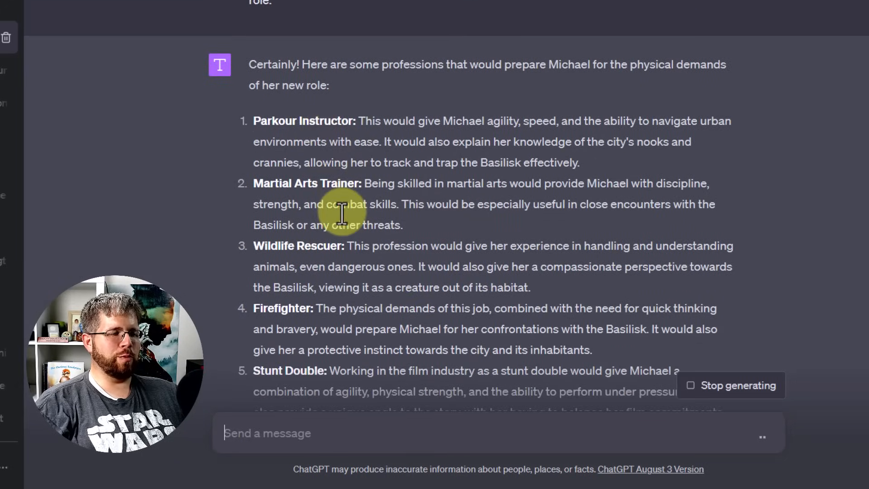
scroll(313, 278, "down", 2)
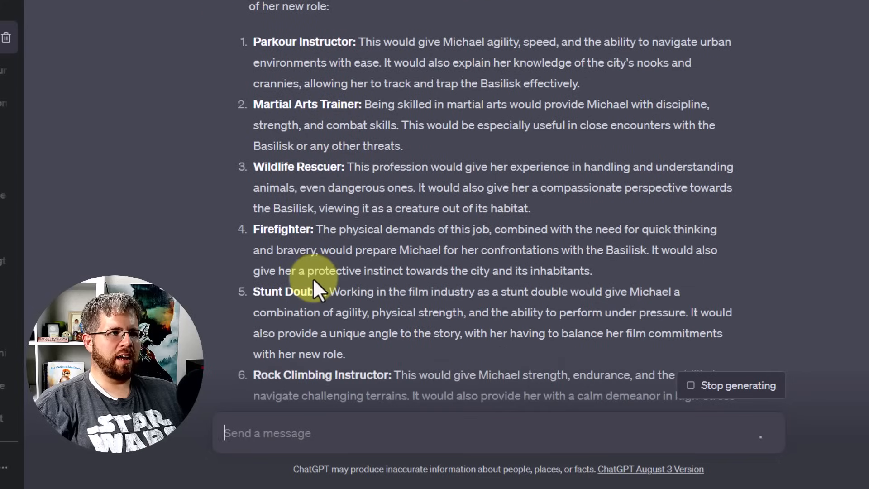
left_click_drag(256, 167, 554, 205)
scroll(402, 269, "down", 4)
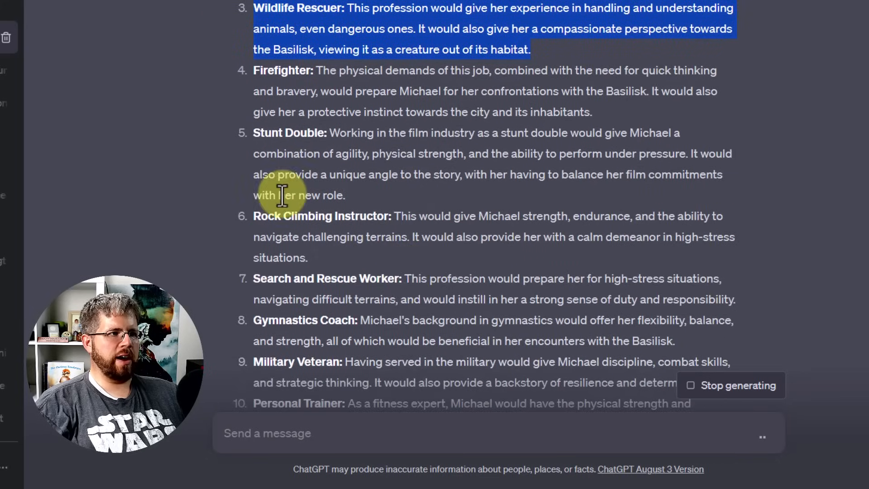
scroll(282, 201, "down", 2)
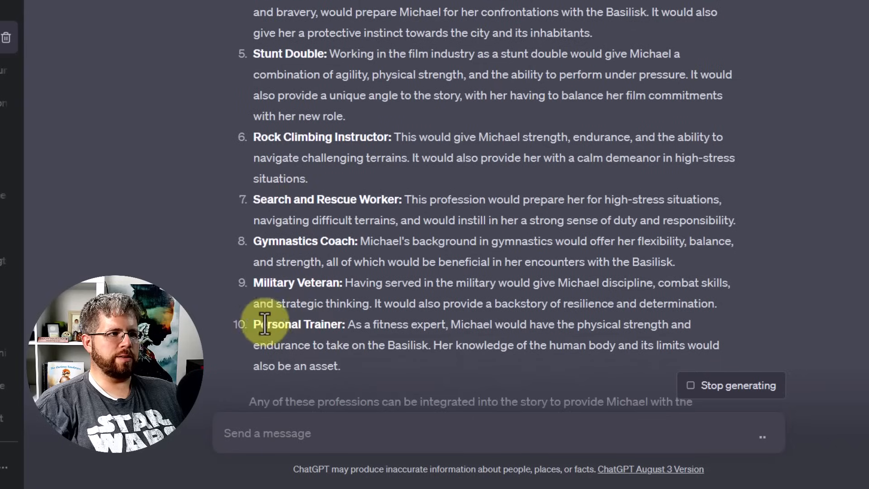
scroll(355, 336, "up", 5)
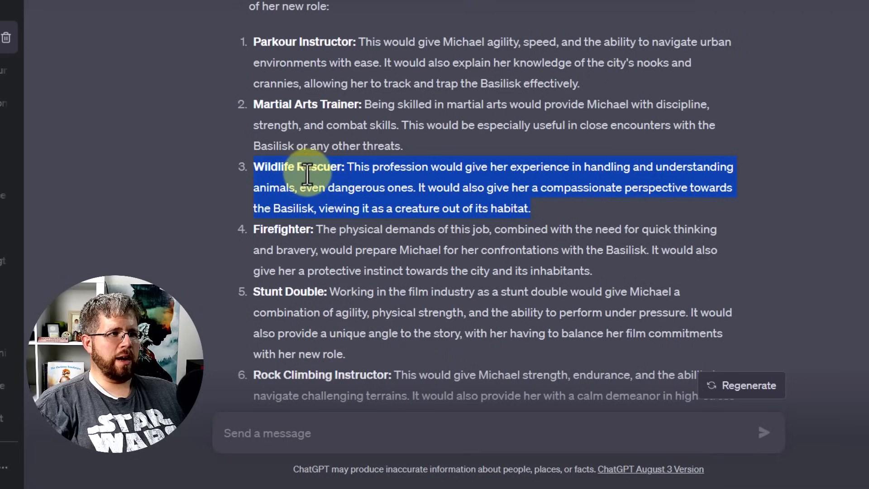
Step: Start a reply to the profession suggestions with "Let's go with wildlife rescuer."
left_click(296, 431)
type("Le")
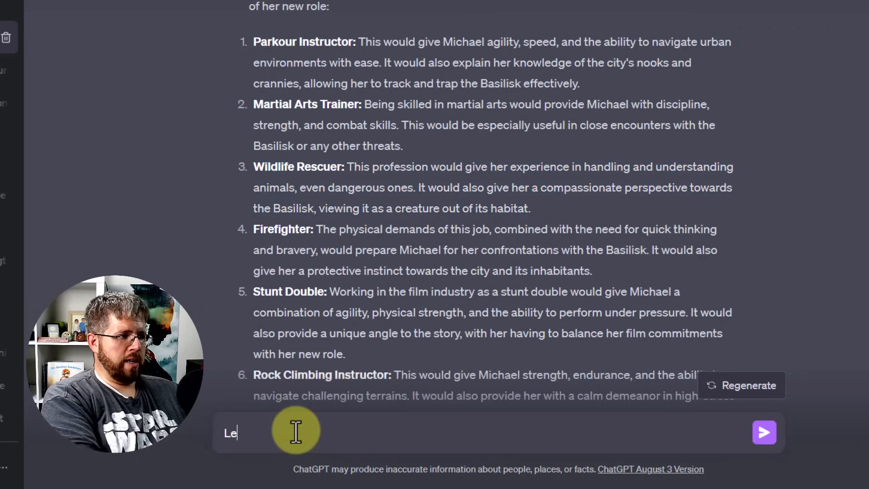
type("t's go with wildlif")
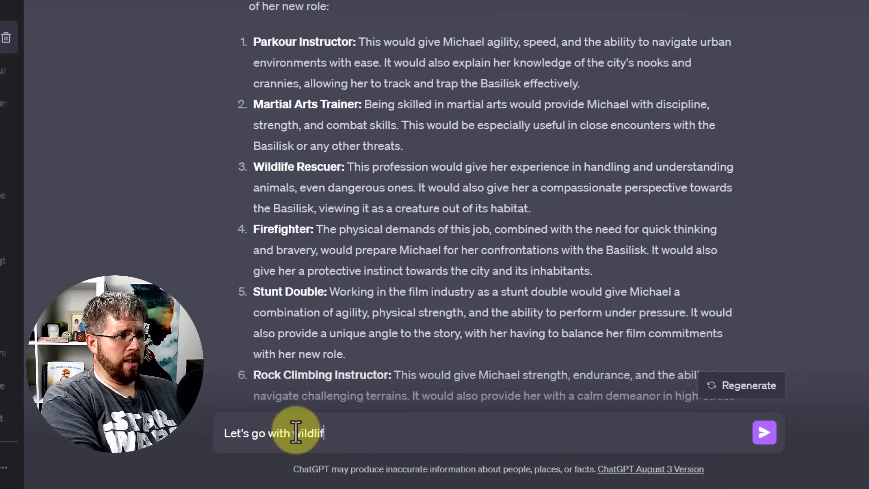
type("e rescuer. ")
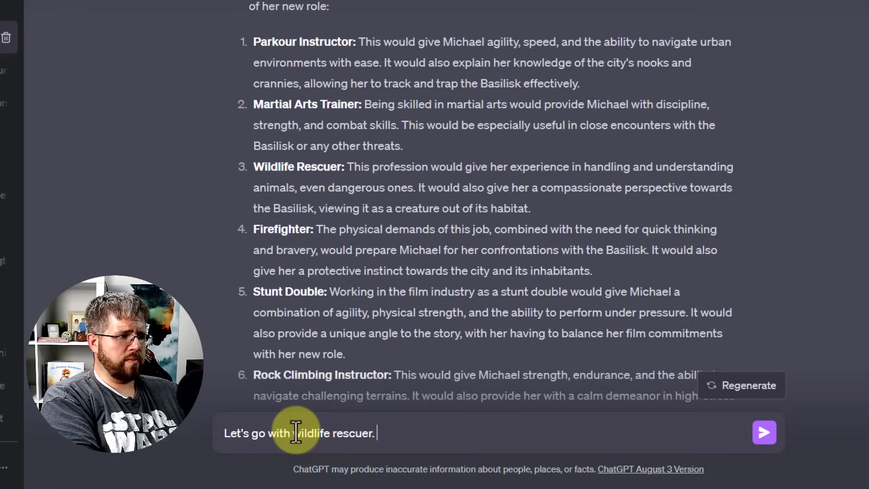
Step: Add "Now can you brainstorm any additional characters this story could use" to the reply and send it
type("Now can you b")
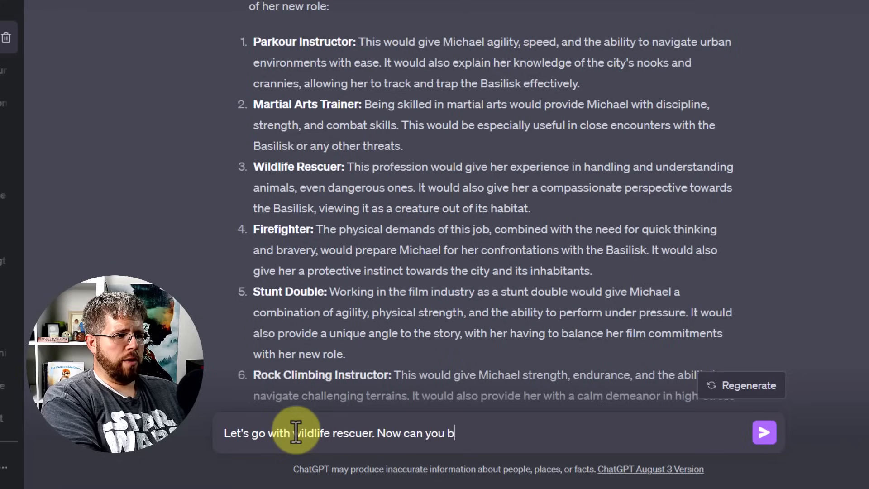
type("rainstomrm ")
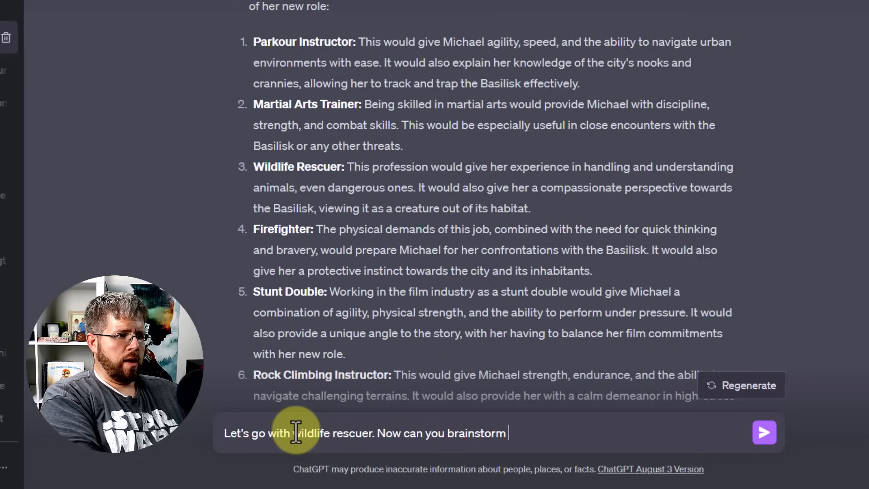
type("any additional character th")
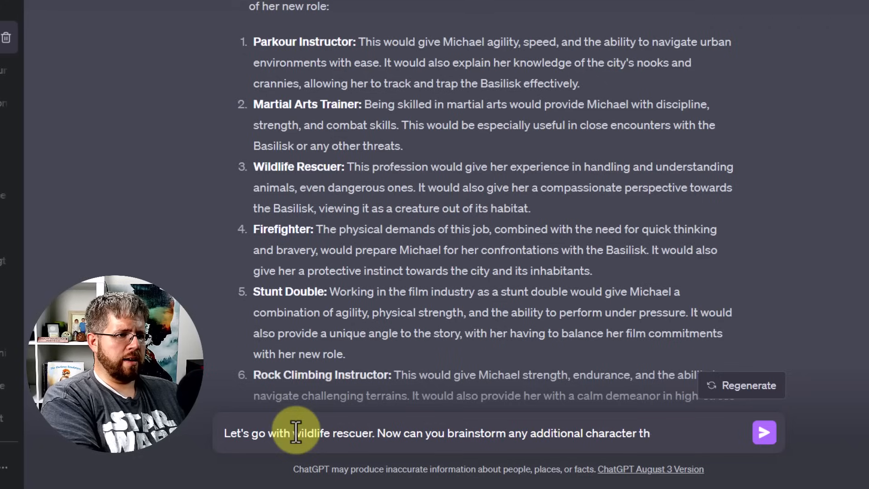
type("at  that")
key("BackSpace")
key("BackSpace")
type("is ")
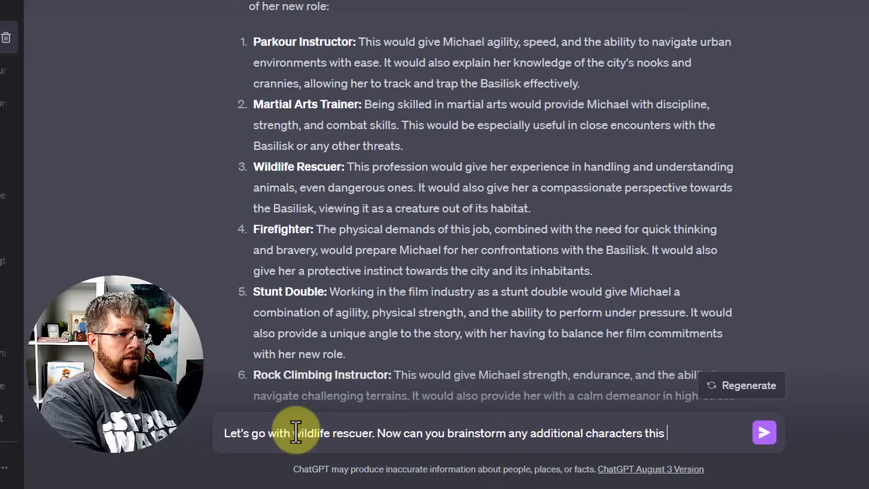
type("story could use?")
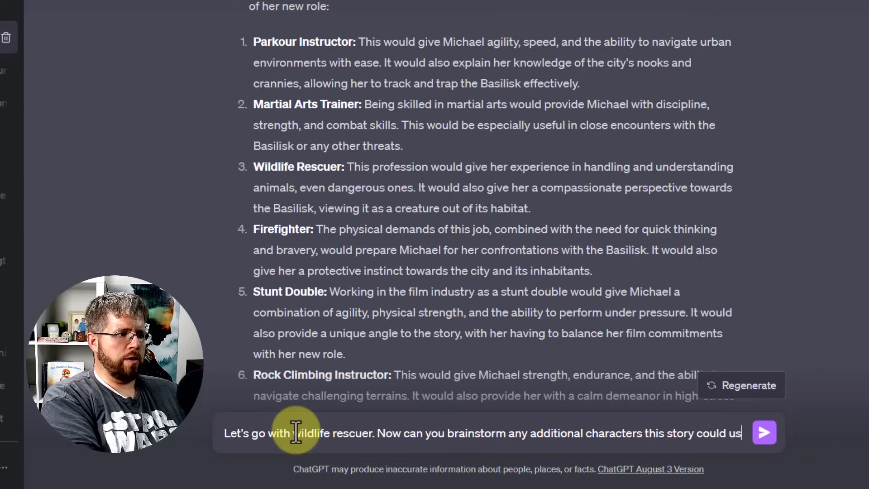
key("Return")
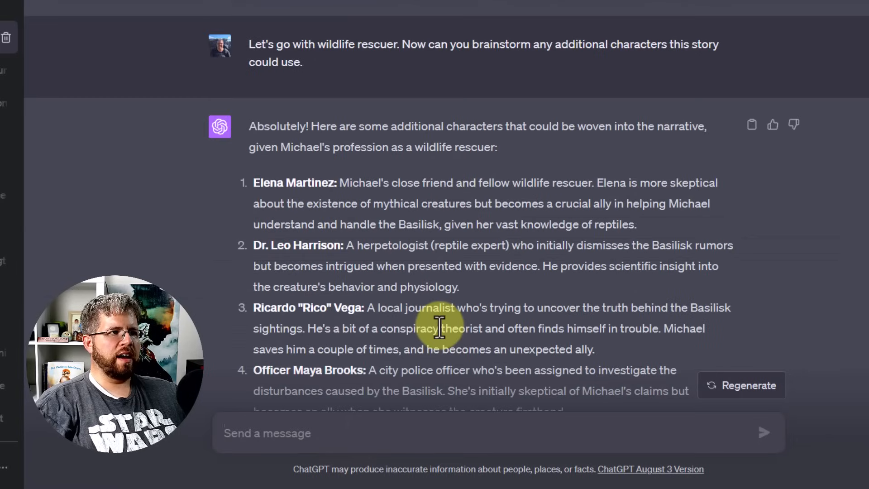
Step: Examine the roles in the list of suggested additional characters, from the fellow wildlife rescuer to the Medusa descendant
scroll(440, 327, "down", 4)
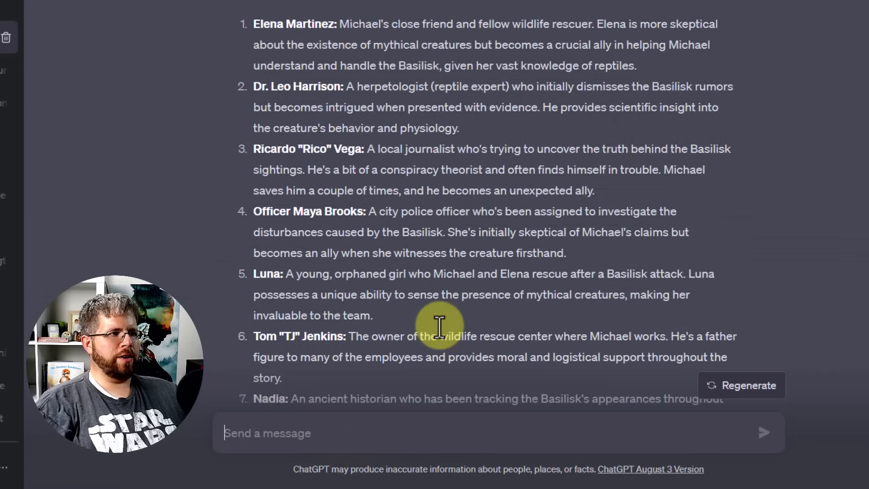
scroll(419, 302, "up", 4)
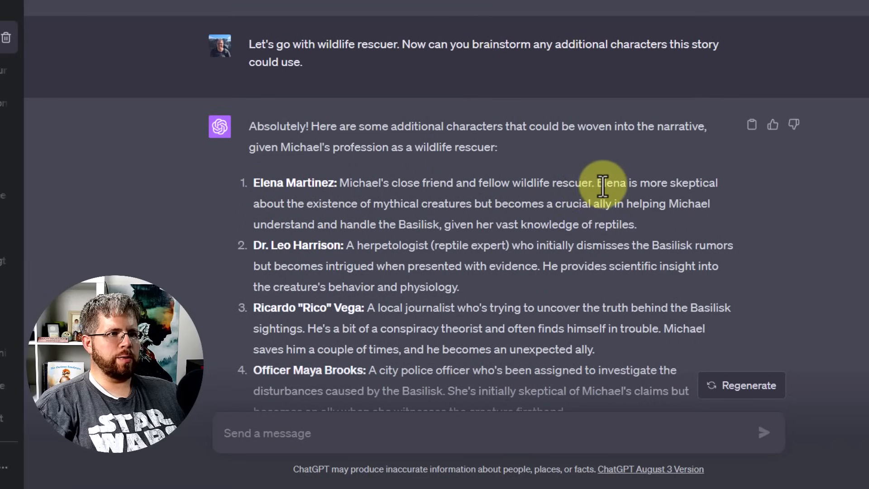
scroll(520, 263, "down", 5)
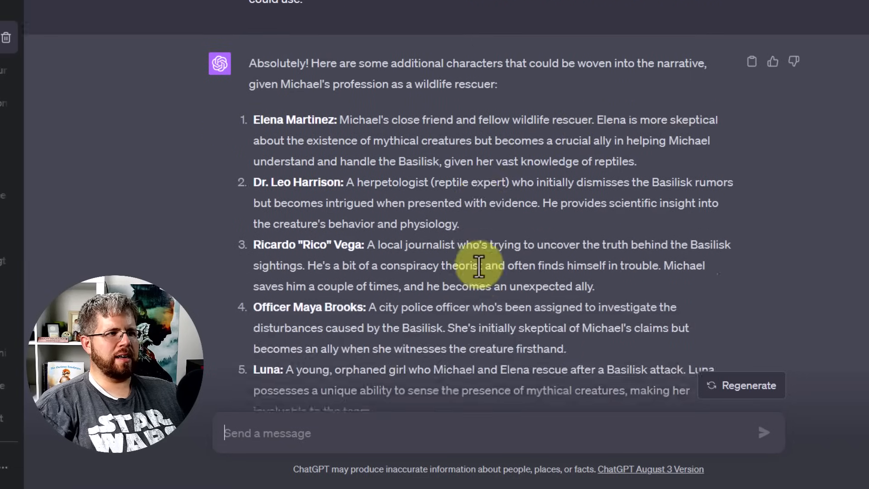
scroll(410, 177, "up", 2)
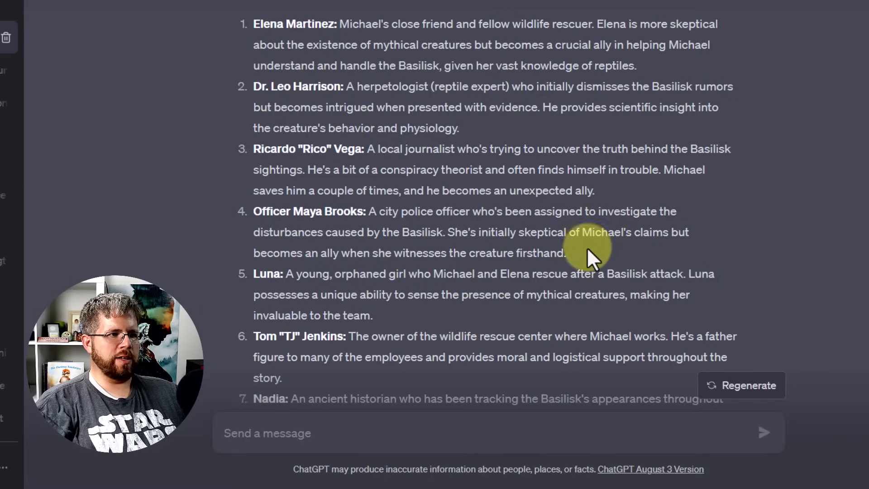
scroll(520, 252, "down", 3)
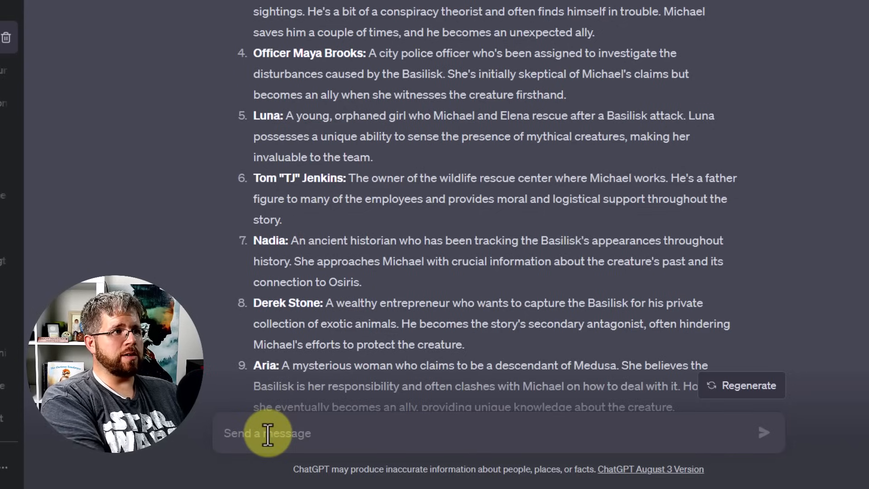
Step: Draft a reply saying you like the police officer and the wildlife rescue center owner, continuing with "With them in mind"
type("I like ")
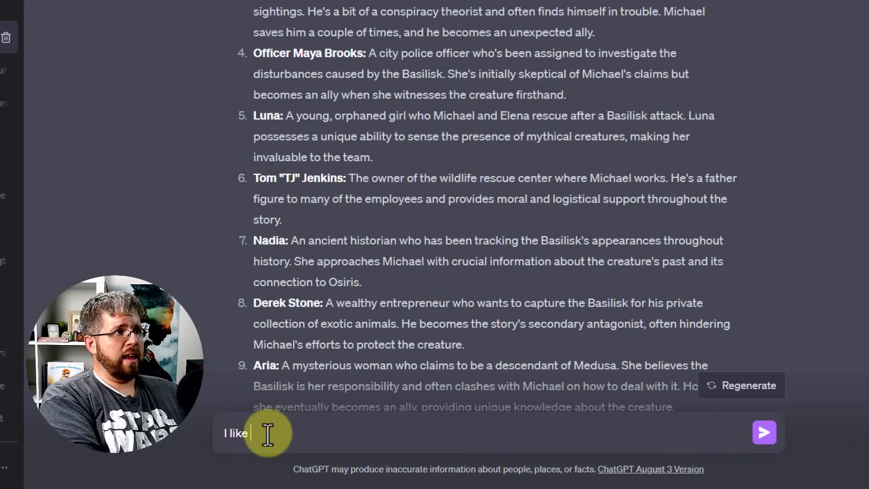
type("Off")
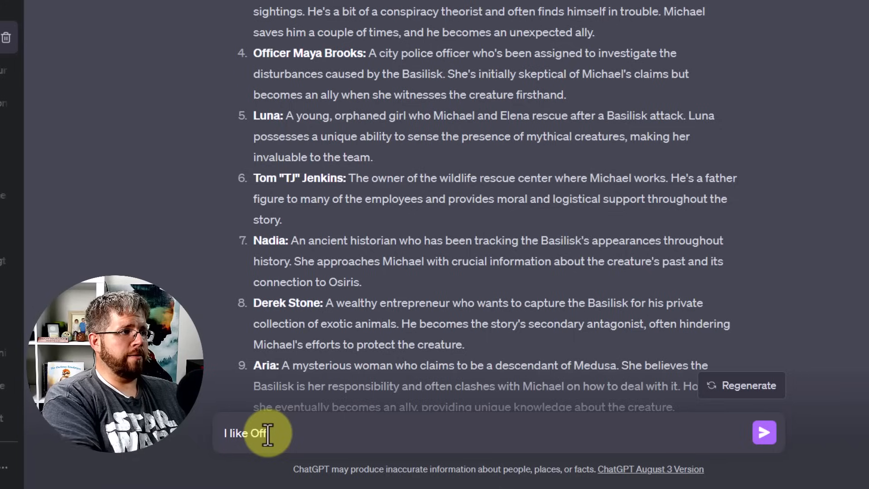
type("icer Maya Brooks and")
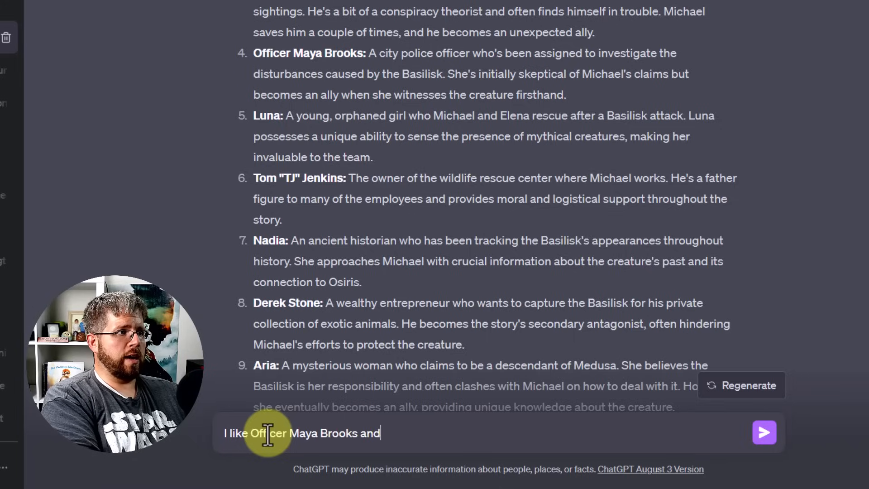
type(" Tom ")
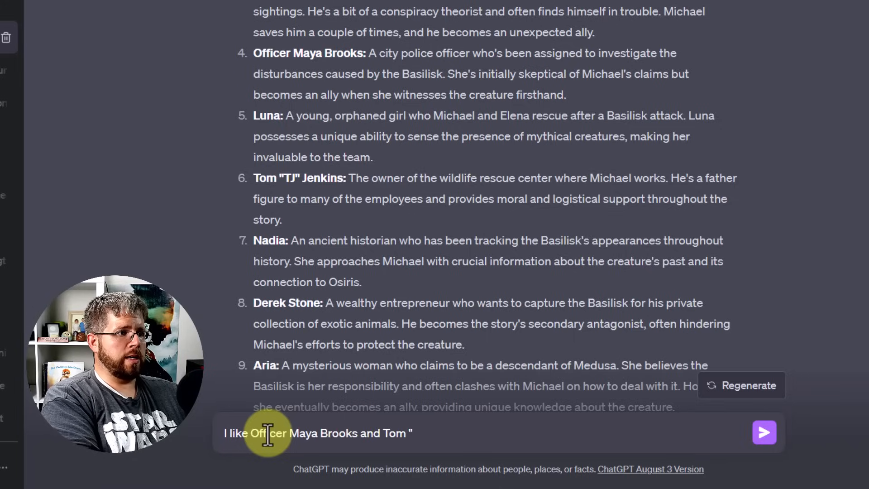
type("\"TJ\" J")
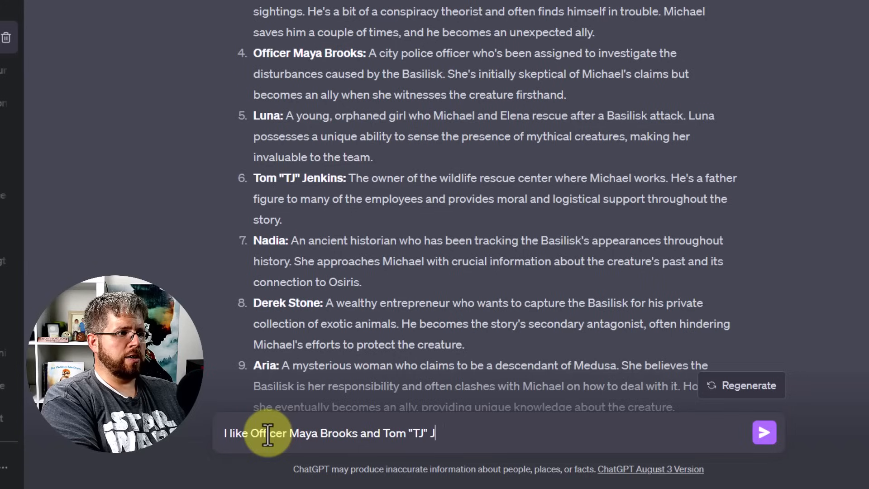
type("enkins. With them in mind")
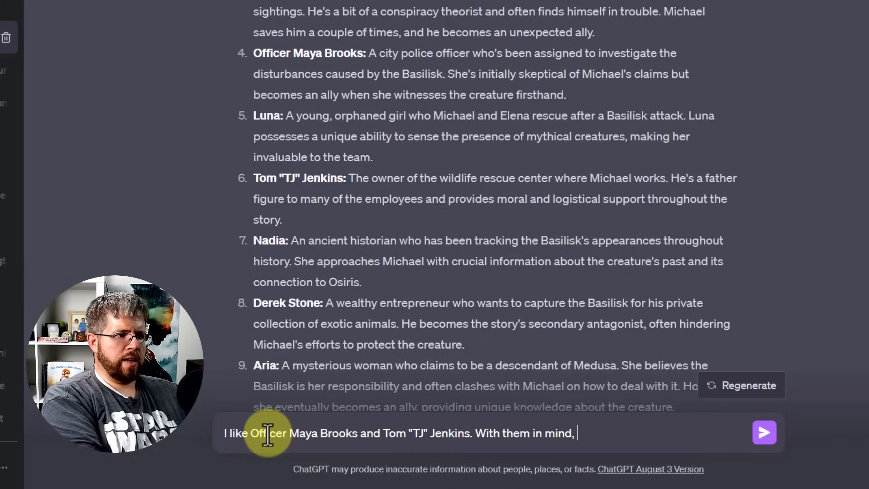
Step: Complete the message by requesting a synopsis rewrite that also reflects the heroine's profession as a wildlife rescuer and national parks ranger, and send it
type(", along with Mich")
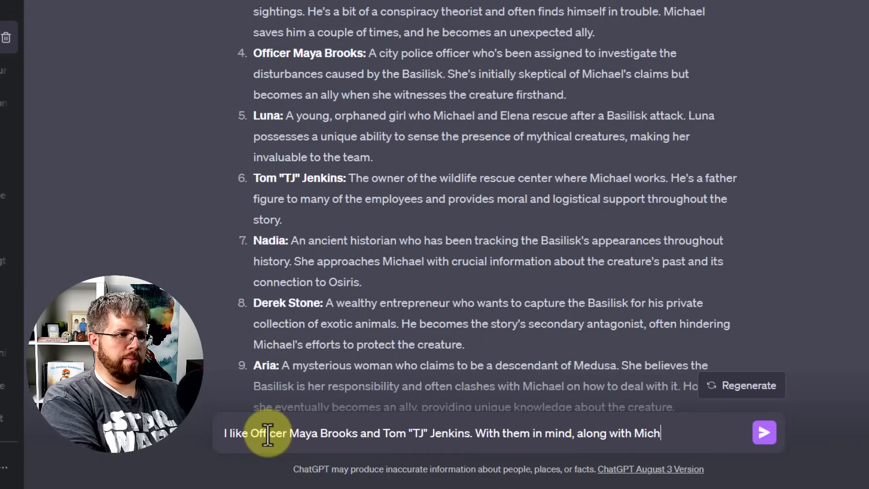
type("ael's profession as ")
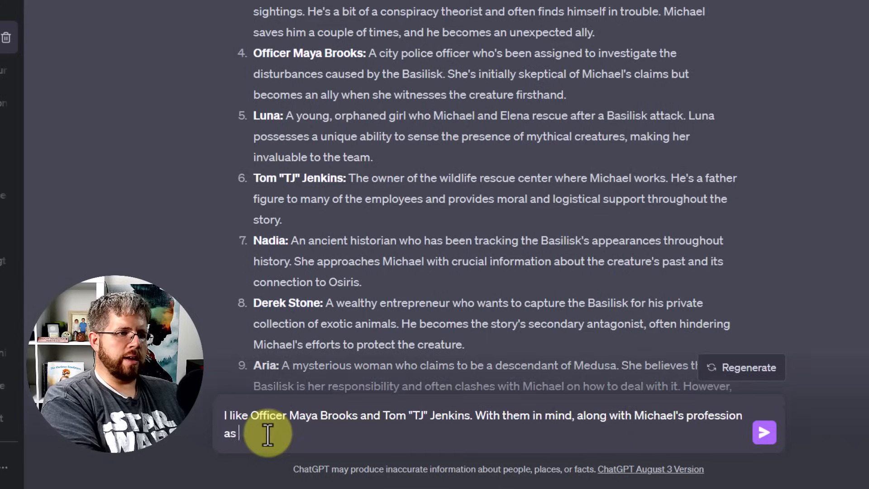
type("a wildlife rescuer")
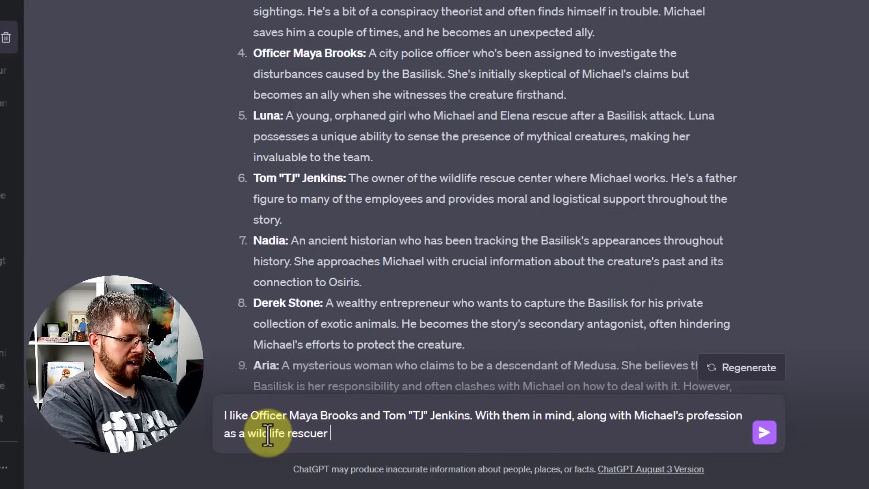
type(" and ")
type("national par")
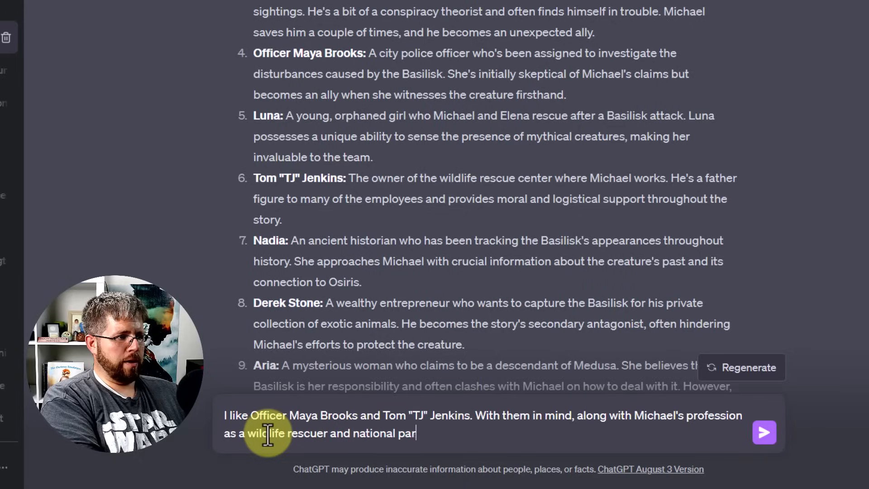
type("ks ranger")
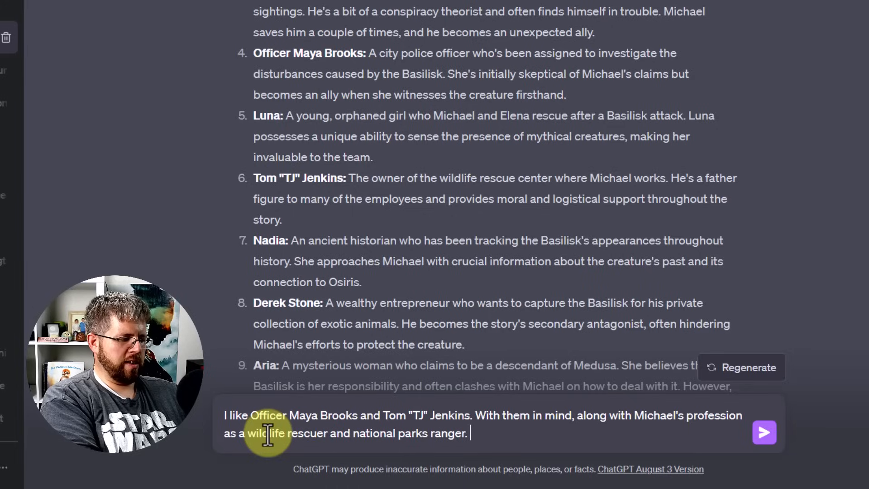
type(", please re")
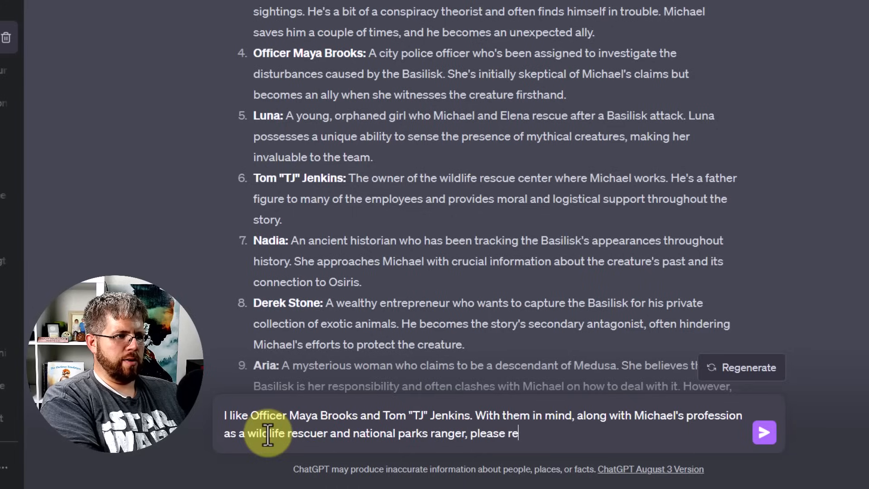
type("write the sny")
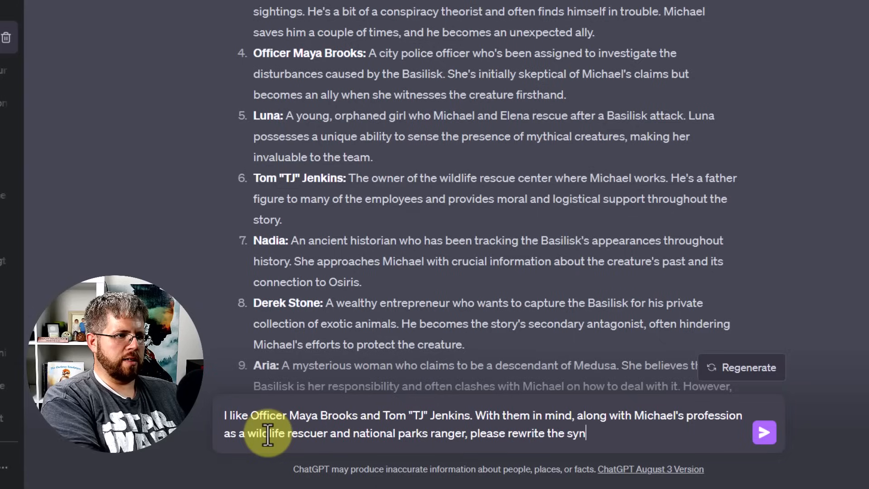
type("opsis.")
key("Return")
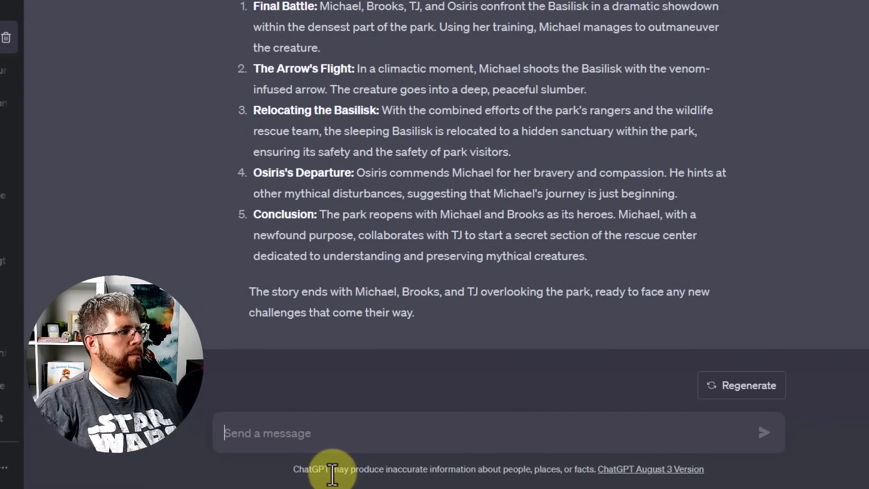
Step: Look back through the rewritten synopsis from its closing paragraph to the title and Act 1
scroll(240, 295, "up", 3)
scroll(240, 295, "up", 6)
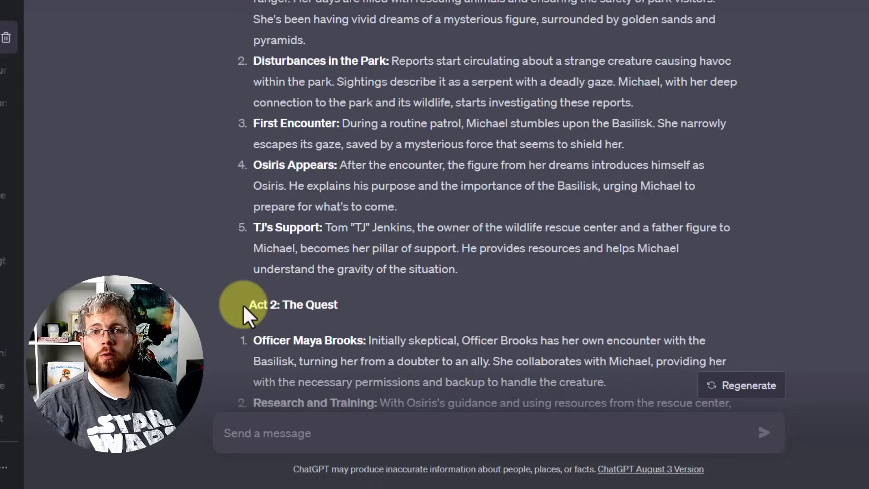
scroll(243, 302, "up", 5)
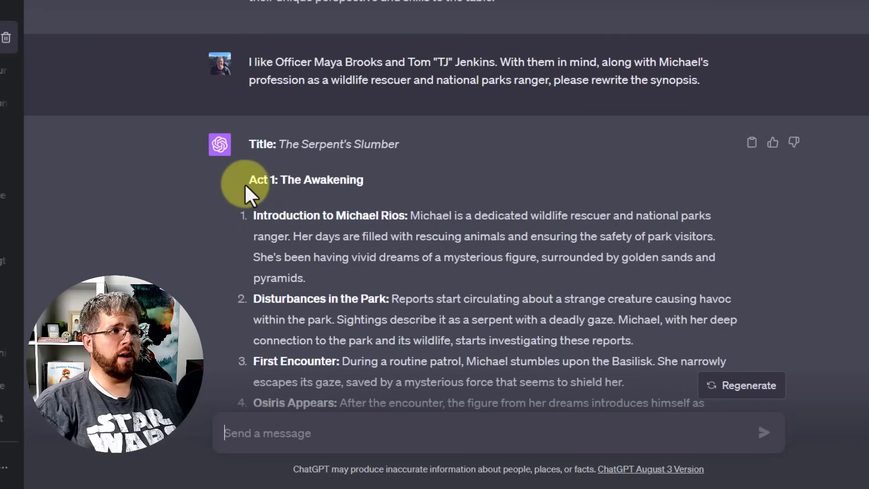
Step: Copy the rewritten synopsis starting from its title and paste it into the empty Synopsis box in Sudowrite
left_click_drag(248, 138, 418, 312)
scroll(335, 245, "down", 20)
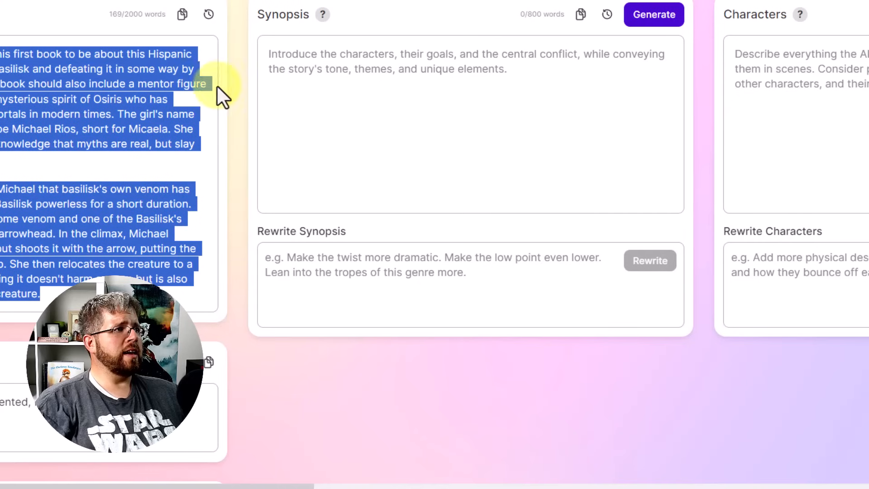
left_click(311, 89)
key("ctrl+v")
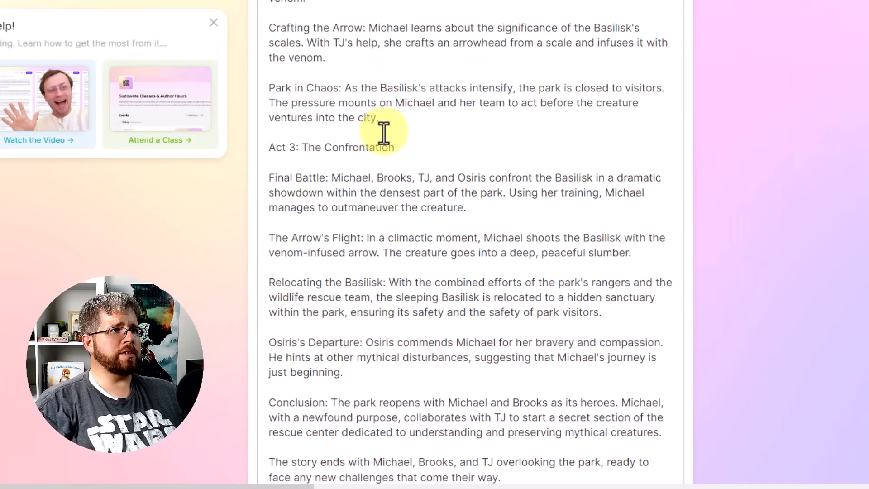
Step: Review the pasted synopsis and its word count, from the title through Act 3
scroll(384, 134, "up", 15)
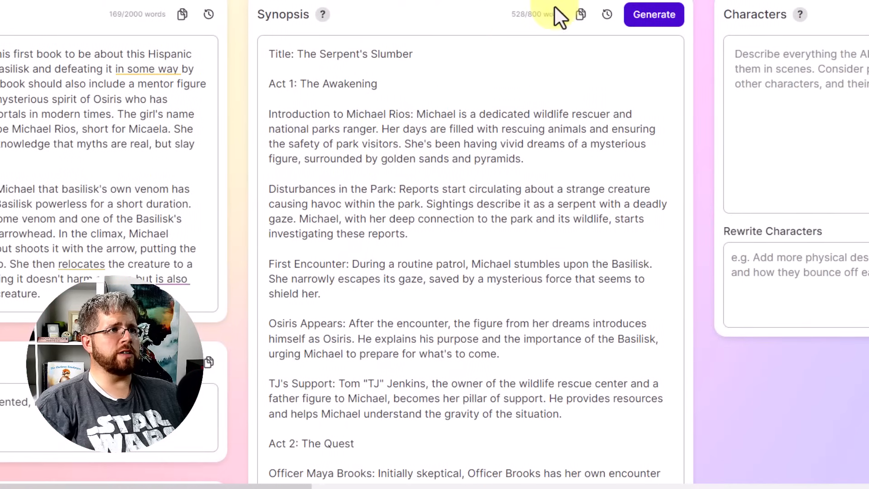
scroll(398, 228, "down", 3)
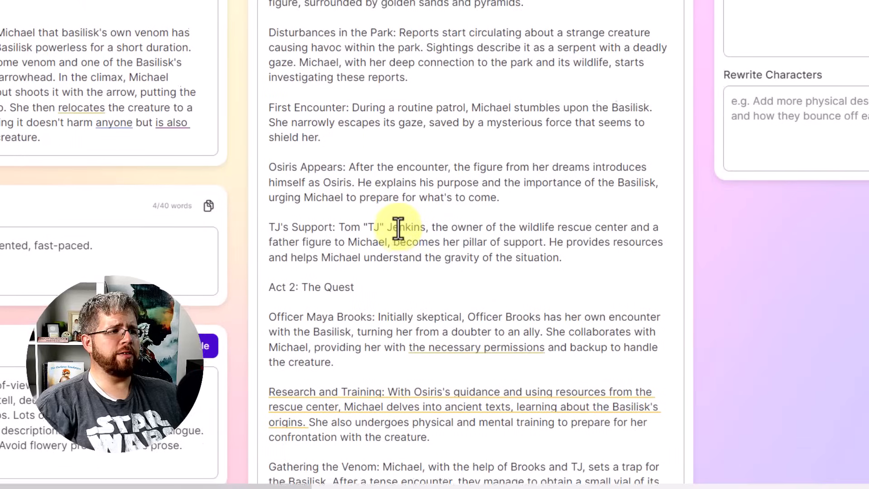
scroll(398, 228, "up", 3)
scroll(387, 209, "down", 8)
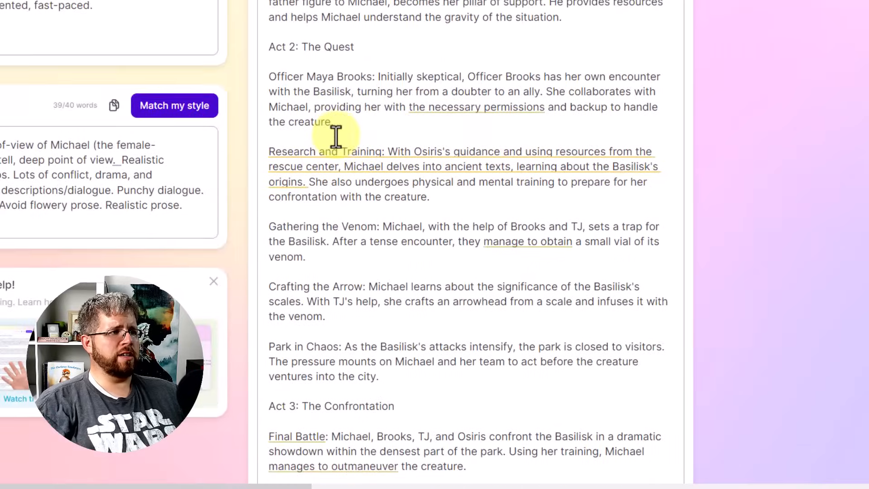
scroll(334, 145, "down", 8)
scroll(334, 159, "up", 15)
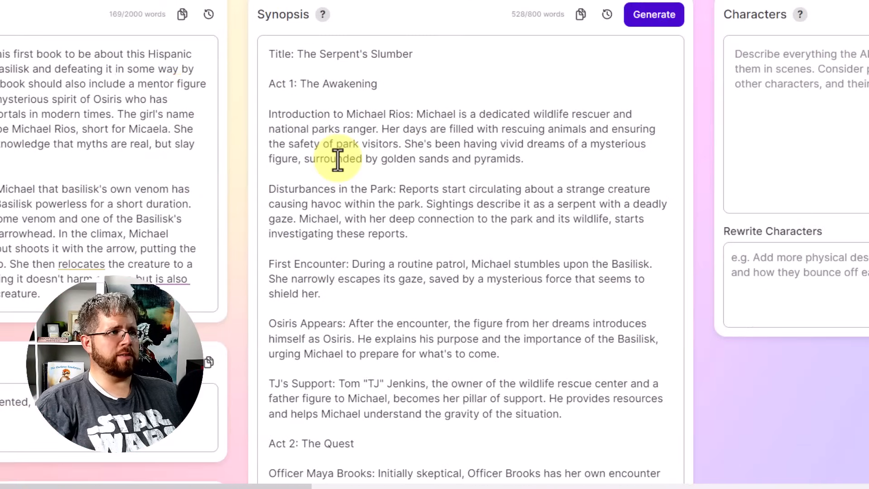
scroll(340, 419, "down", 5)
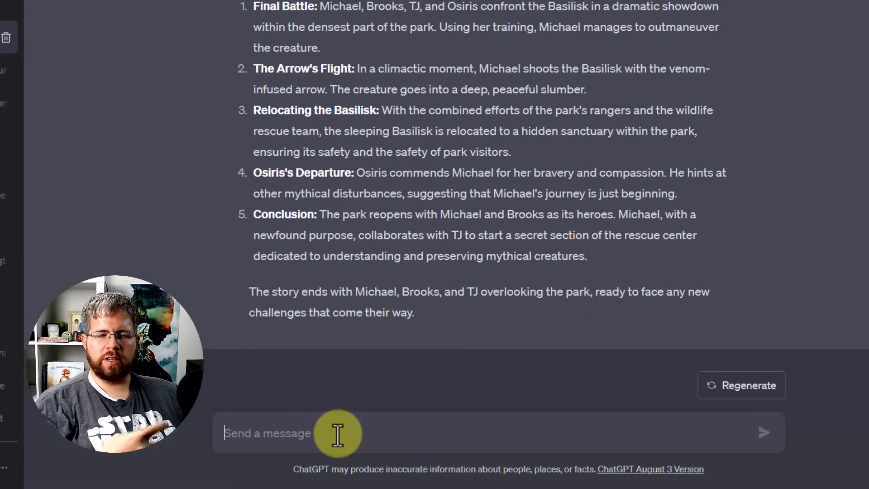
Step: Switch to ChatGPT and draft a request for a scene near the beginning of the story that shows the heroine has the knowledge
type("Can")
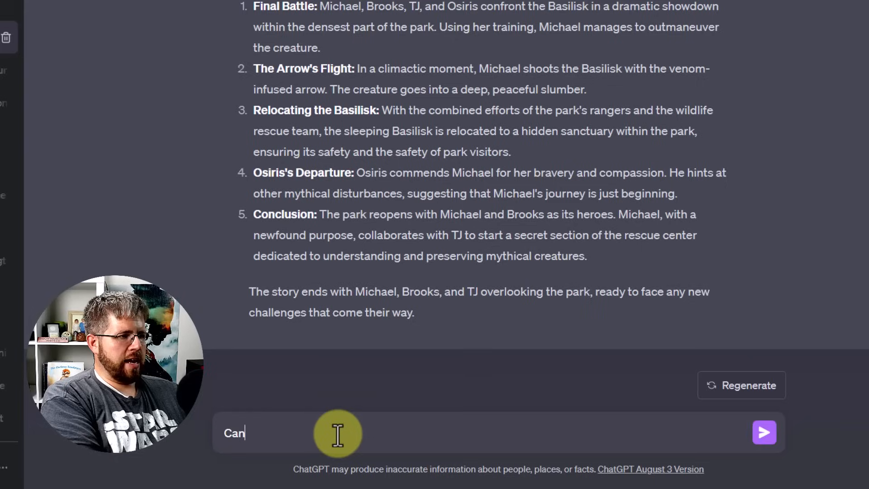
type(" you give me ")
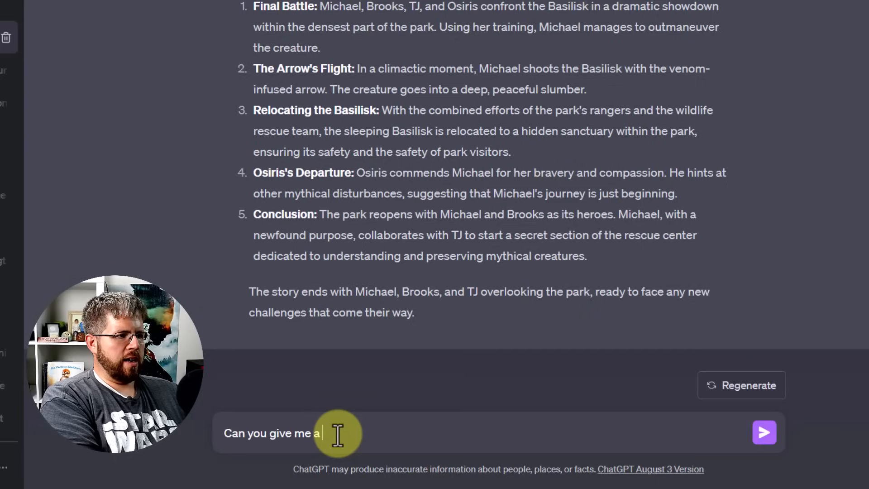
type("a scene that we can")
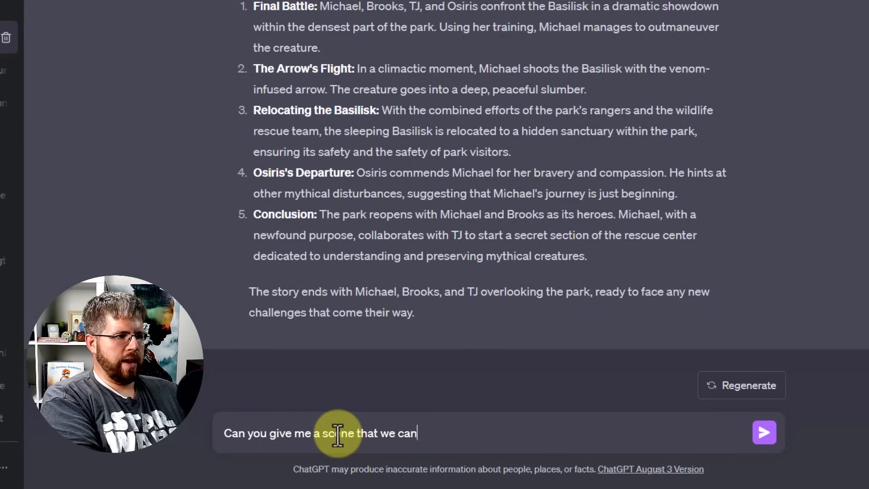
type(" place hear the b")
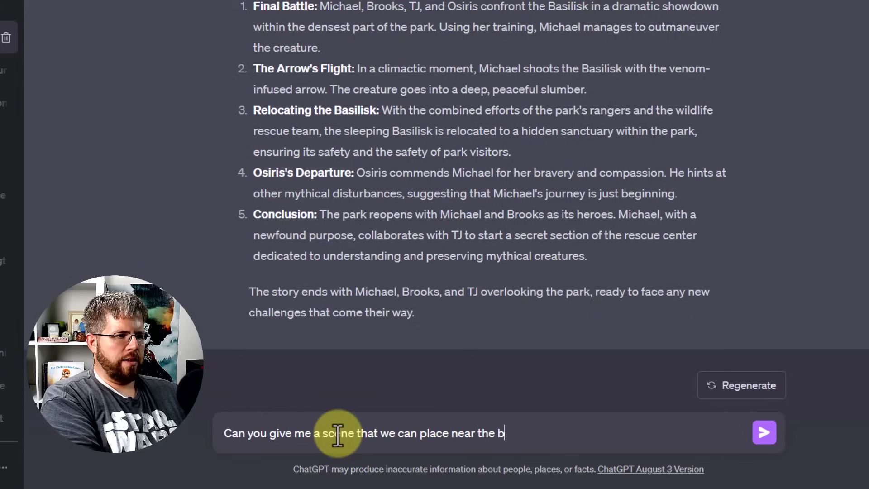
type("eginning of the story")
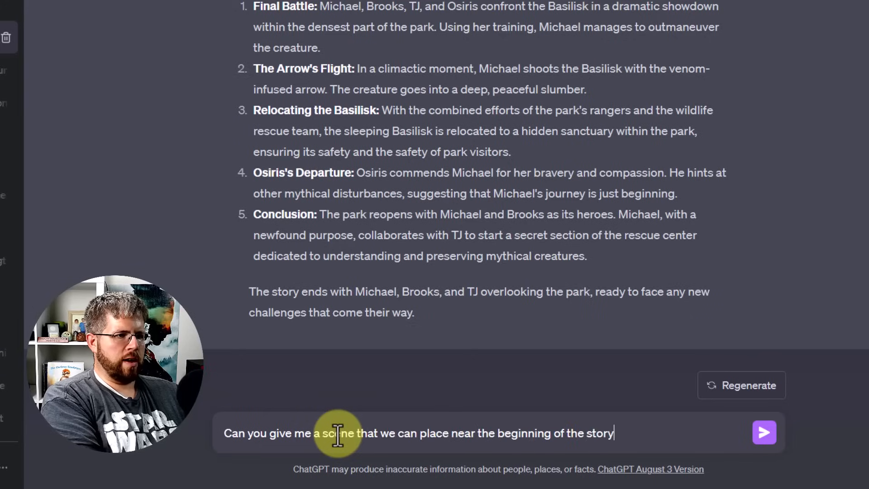
type(" that shows that Michael has the knowledge")
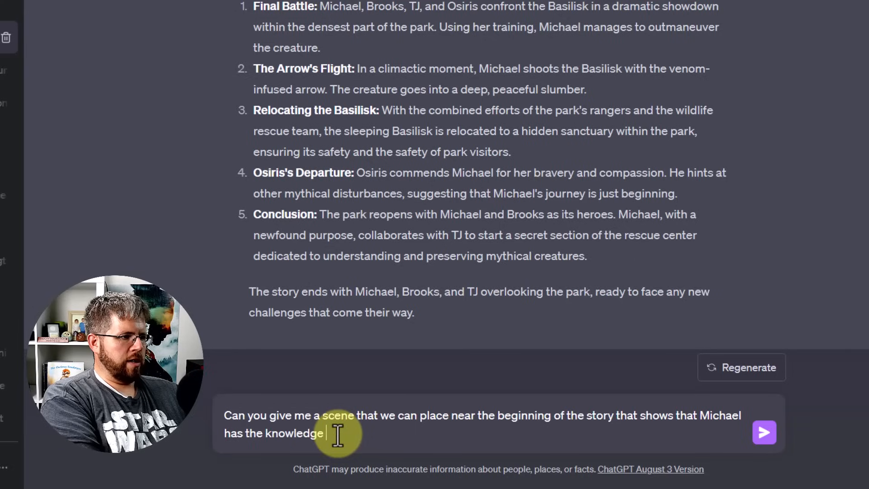
Step: Complete the request with how to handle a bow and arrow, setting up what happens at the end of the story, and send it
type("handle ")
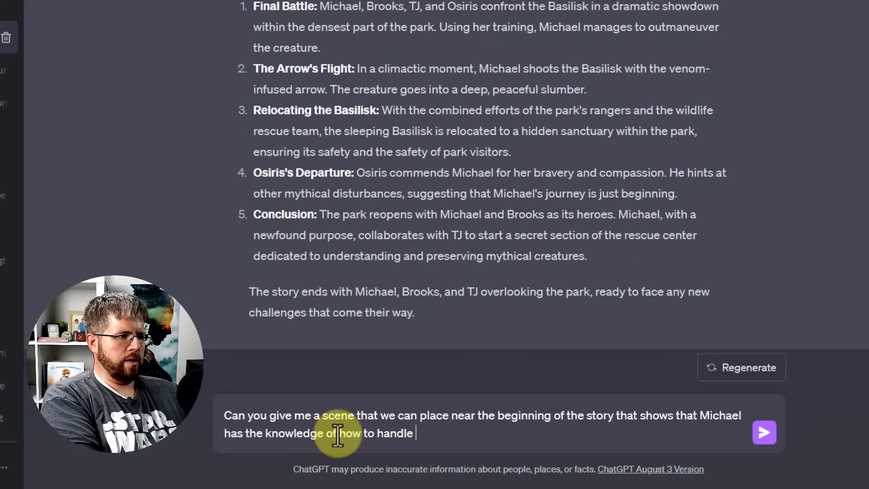
type("a bow and arrow, to ")
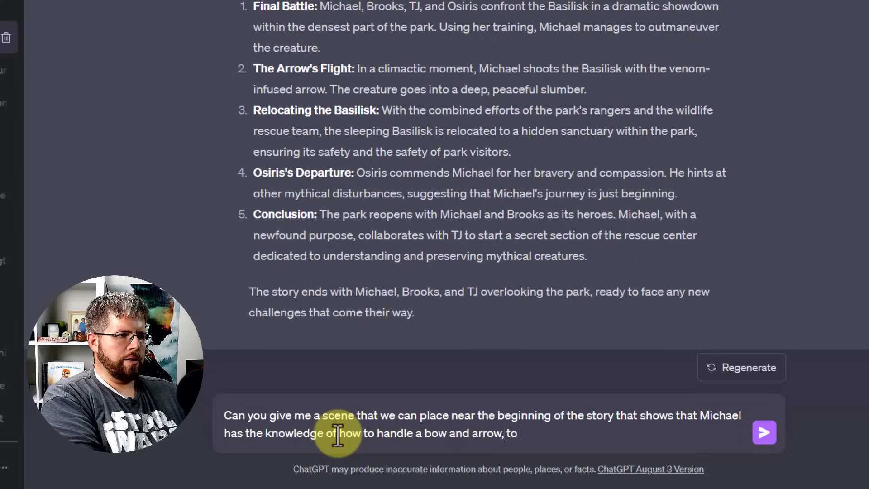
type("set up what happn")
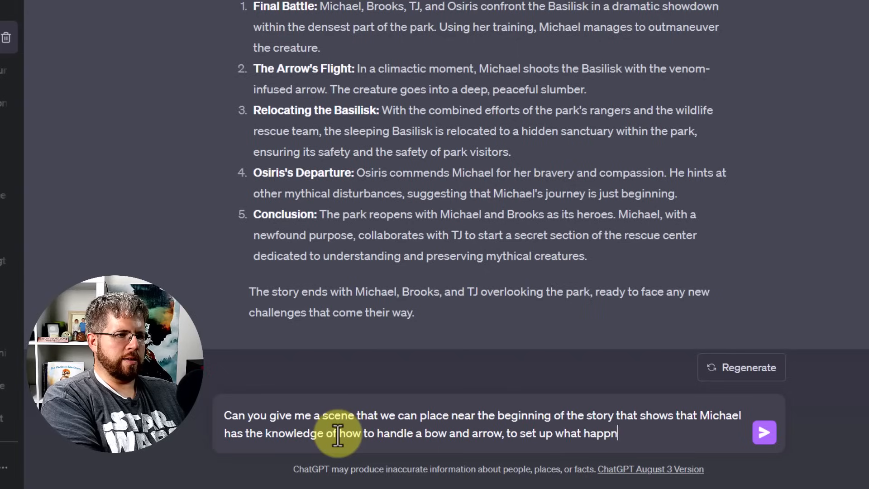
type("s at the")
key("BackSpace")
key("BackSpace")
key("BackSpace")
key("BackSpace")
key("BackSpace")
key("BackSpace")
key("BackSpace")
key("BackSpace")
key("BackSpace")
type("en at the end of th")
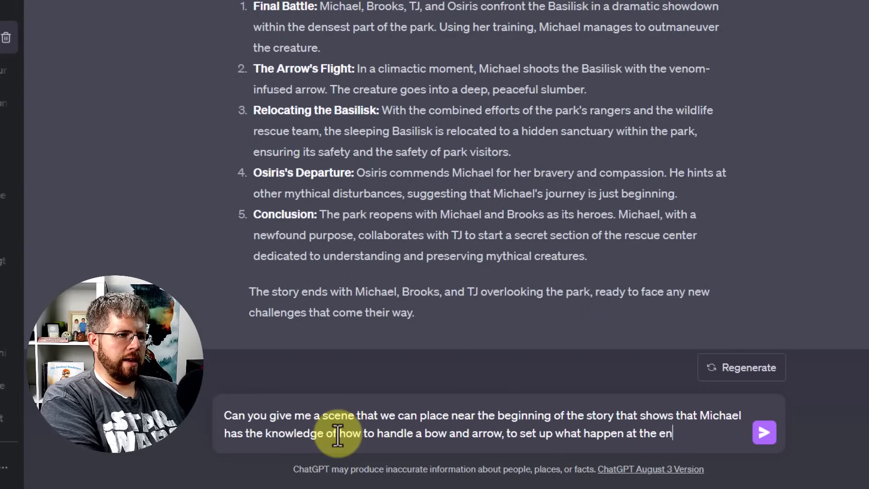
type("e story.")
key("Return")
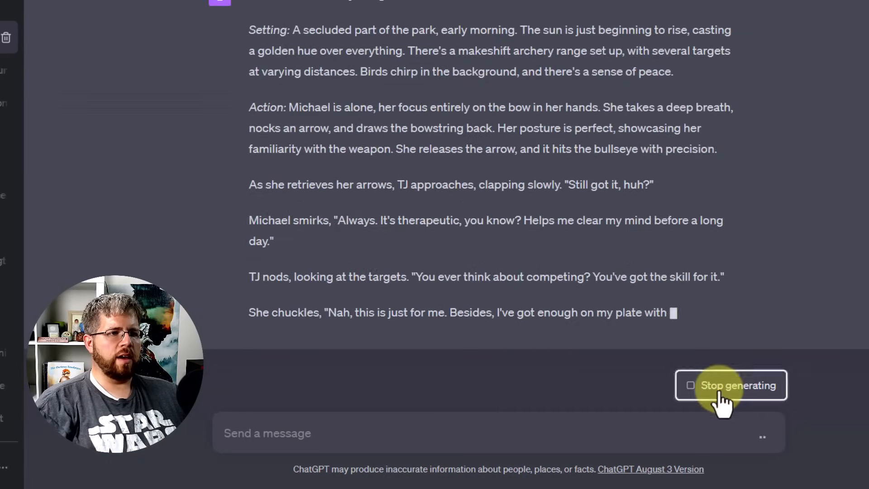
Step: Stop the scene generation and look over the archery range scene written so far together with the request above it
left_click(684, 385)
scroll(383, 241, "up", 5)
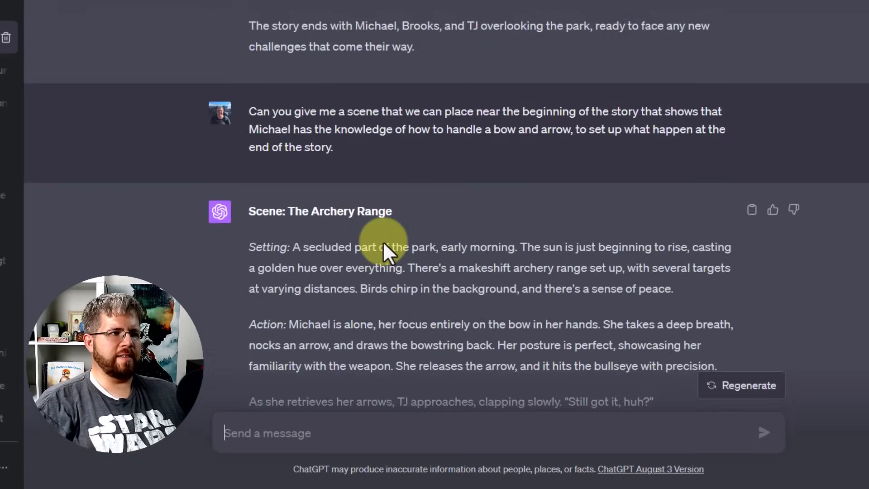
scroll(383, 240, "down", 5)
scroll(382, 243, "up", 1)
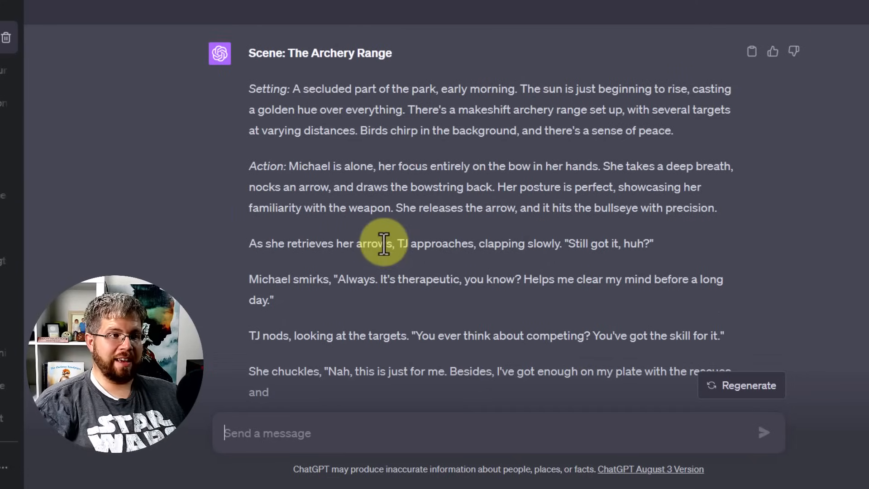
scroll(388, 184, "up", 3)
scroll(389, 186, "up", 6)
scroll(389, 195, "down", 6)
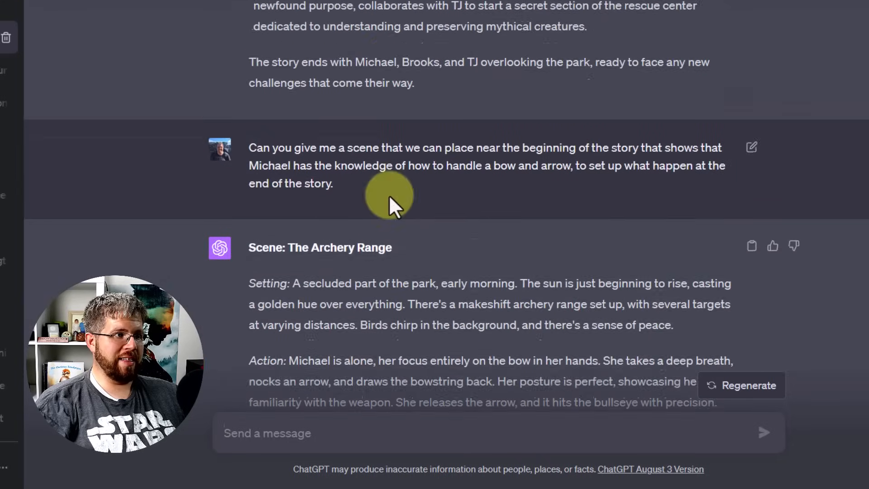
Step: Send a reworded request for a summary of a scene near the story's beginning that shows the heroine's bow and arrow knowledge
type("Can y")
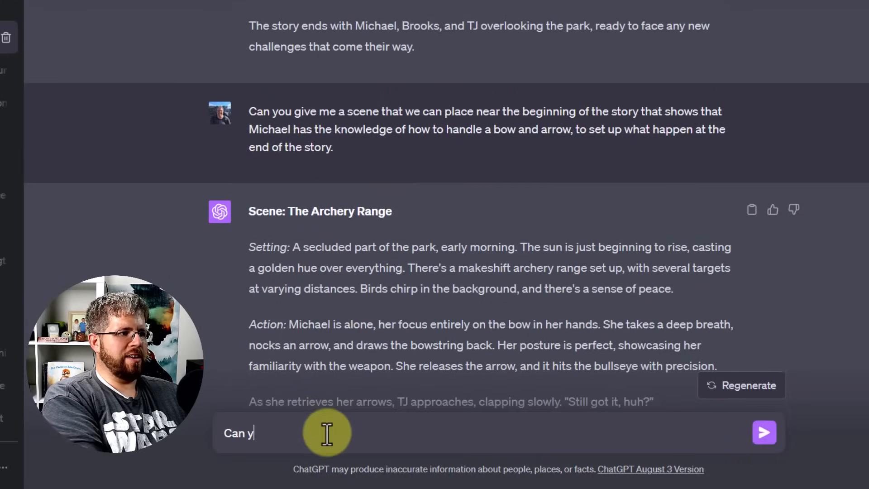
type("ou give me a summary o")
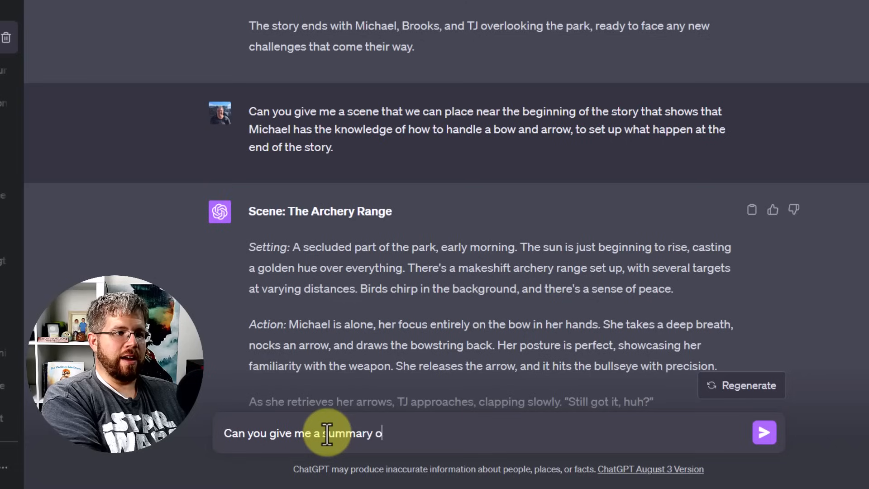
type("f a scene")
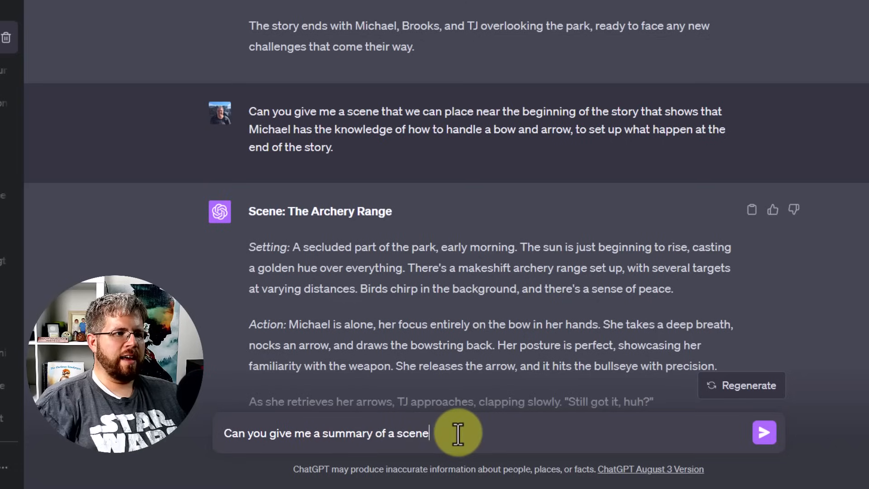
type("that we can place near the beginning of the story that shows that Michael has the knowledge of how to handle a bow and arrow, to set up what happen at the end of the story.")
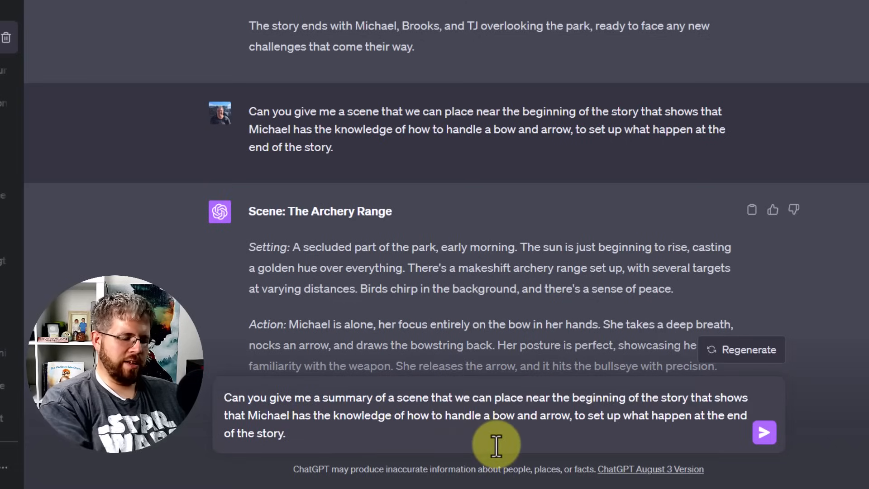
key("Return")
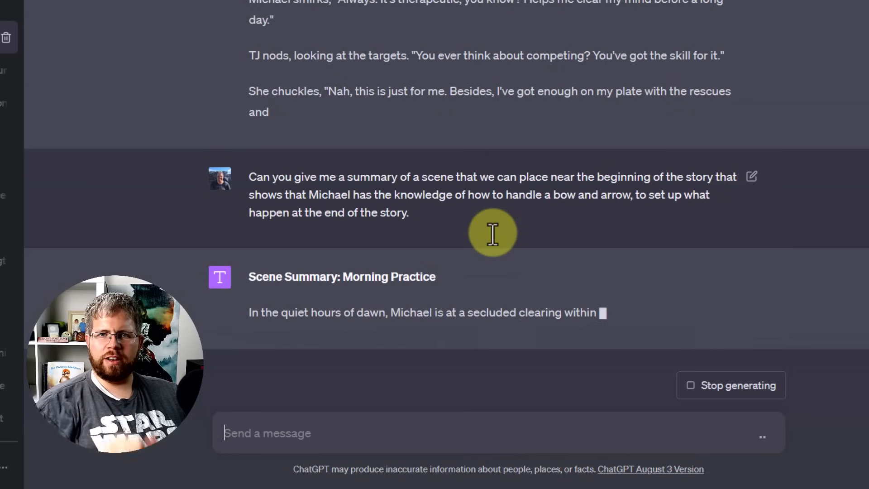
Step: Copy the archery scene summary from the reply and return to the Act 1 synopsis in Sudowrite
left_click_drag(724, 312, 241, 181)
key("ctrl+c")
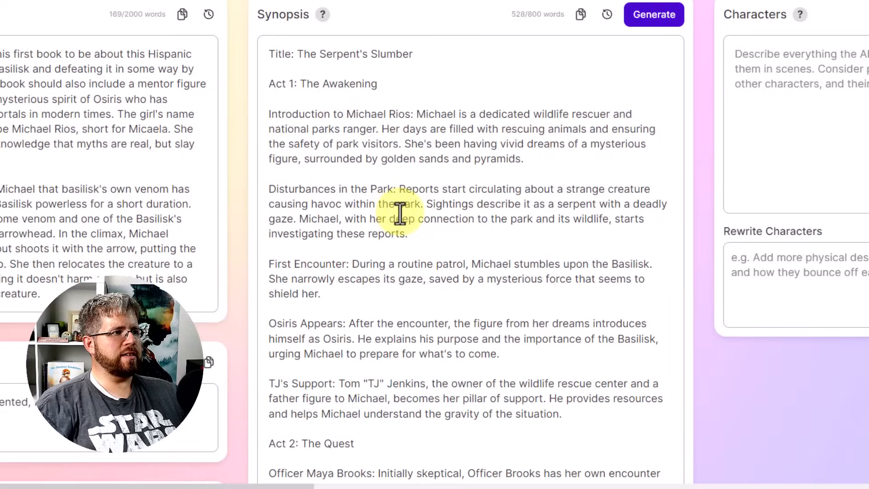
scroll(400, 213, "down", 1)
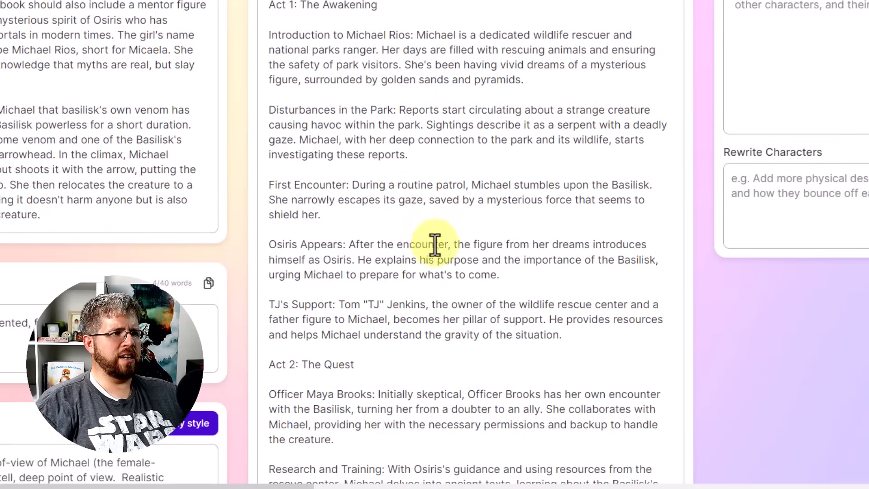
scroll(435, 243, "up", 1)
Step: Try inserting the copied scene summary as a new paragraph after "Disturbances in the Park"
left_click(437, 242)
key("Return")
key("Return")
key("ctrl+v")
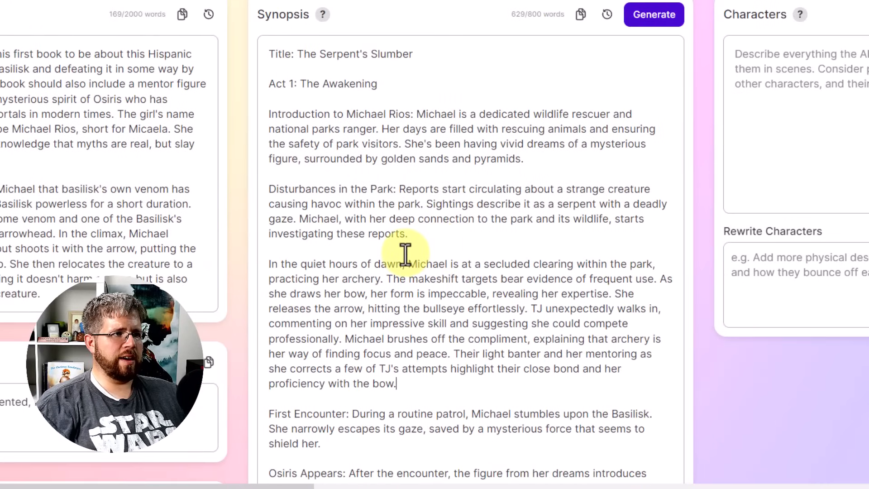
key("ctrl+z")
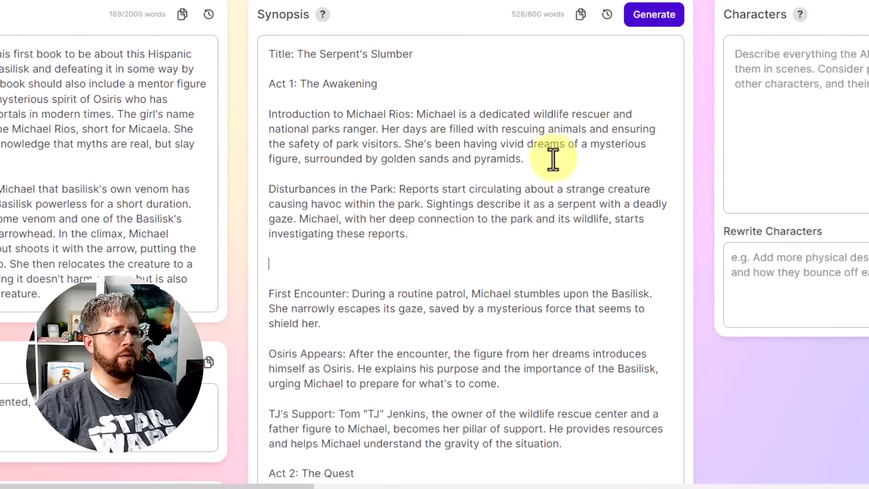
Step: Paste the scene summary before "Disturbances in the Park" and reword its start to "In one opening scene at the quiet hours of dawn"
left_click(260, 189)
key("ctrl+v")
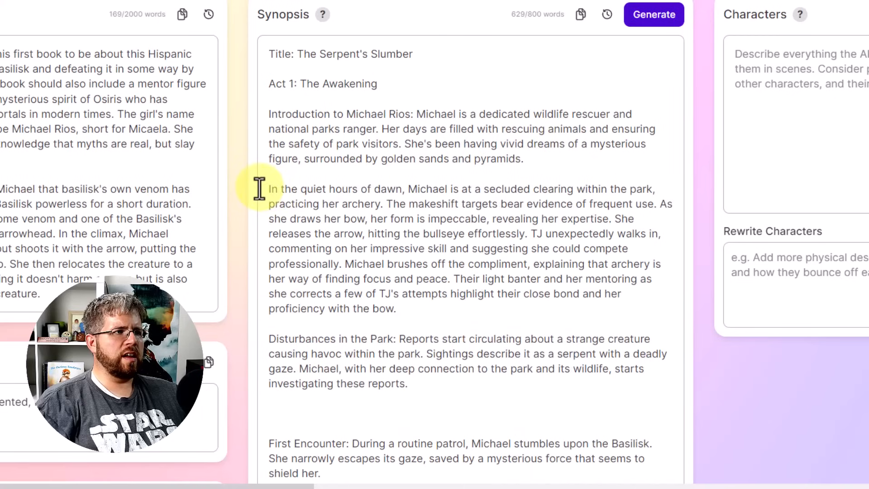
left_click(277, 189)
type("one opening")
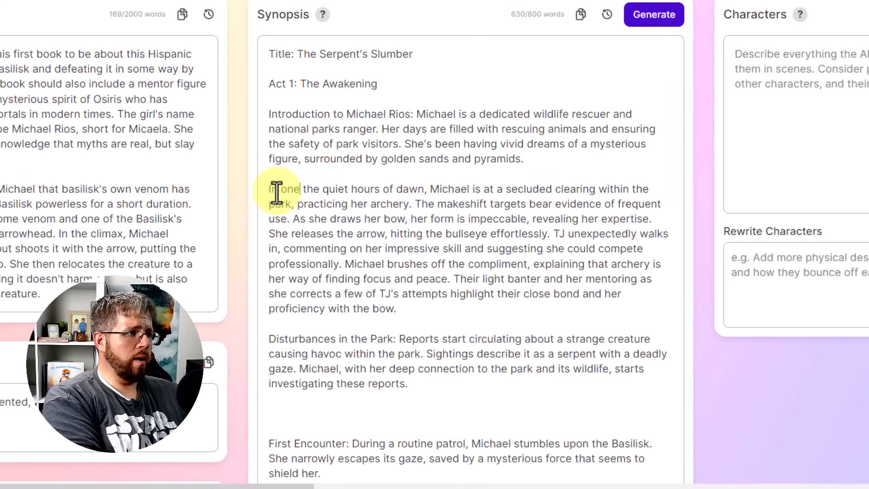
type(" scene")
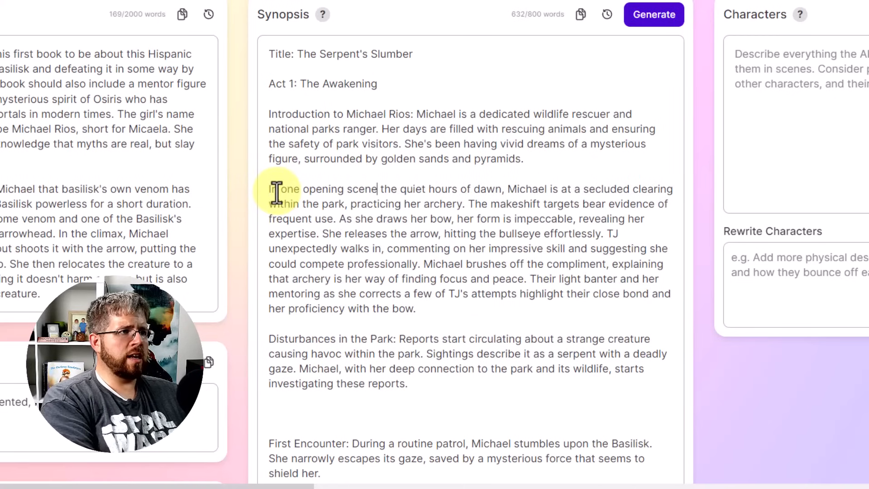
type(" at")
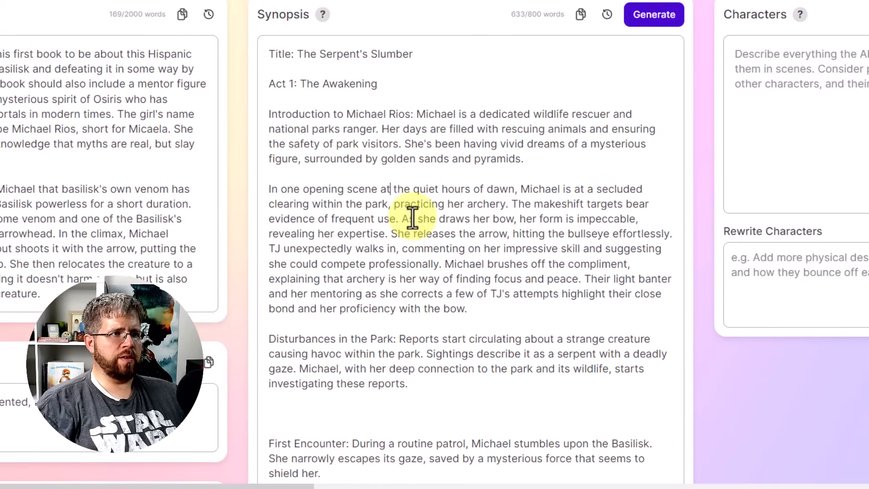
scroll(436, 208, "down", 3)
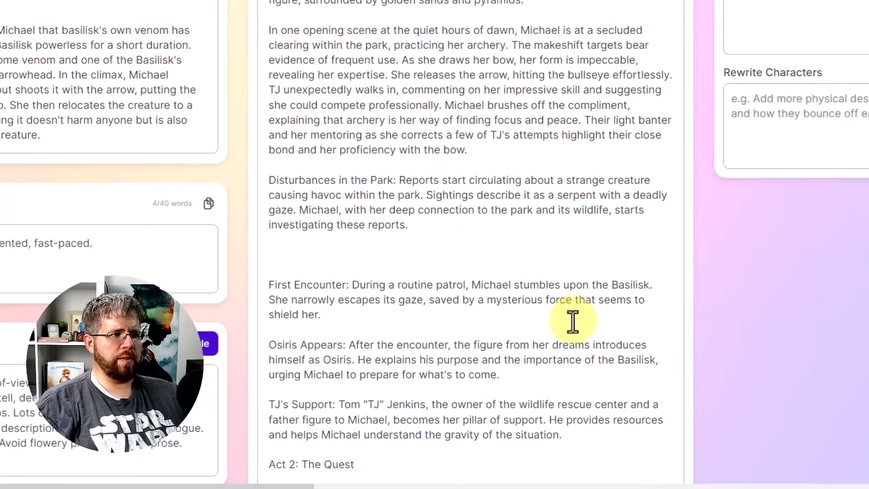
Step: Change the start of the archery paragraph in the Act 1 synopsis to "In the opening scene"
scroll(543, 328, "down", 5)
scroll(497, 319, "down", 10)
scroll(496, 316, "up", 15)
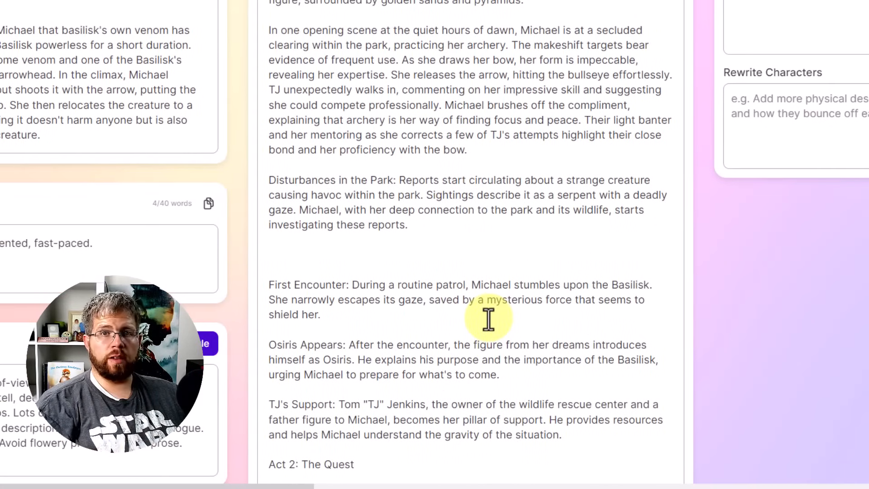
scroll(483, 314, "up", 3)
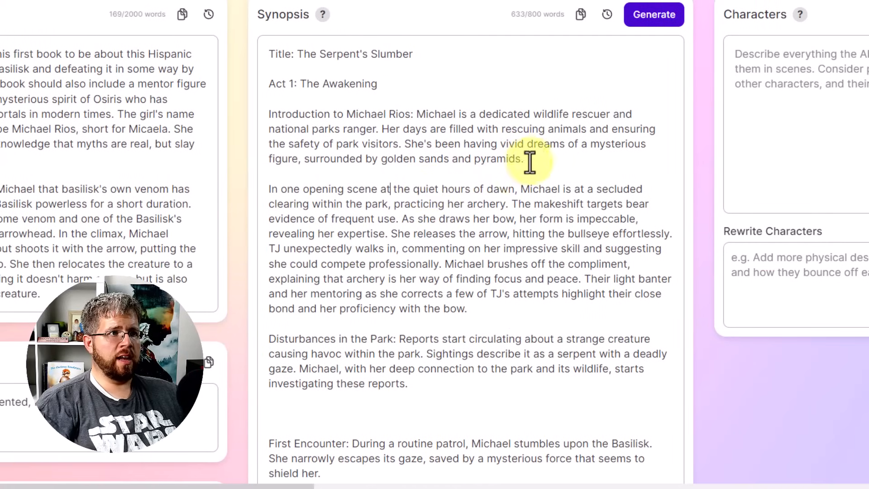
left_click(297, 190)
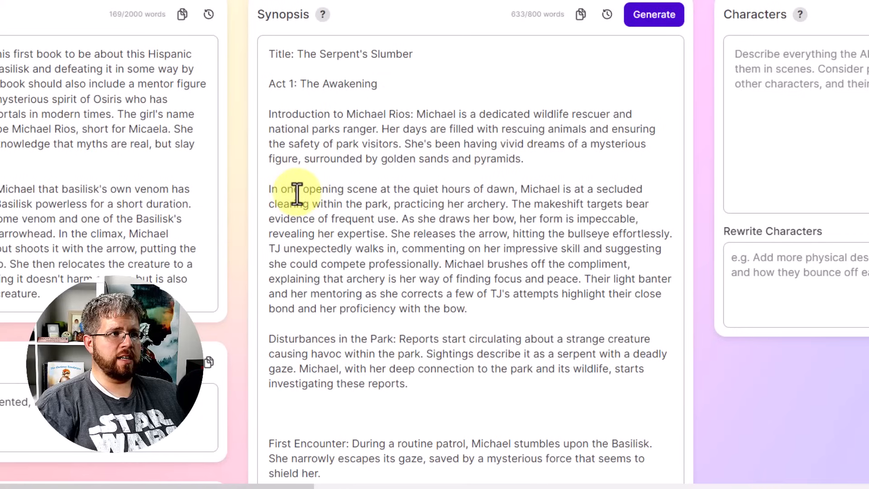
key("BackSpace")
key("BackSpace")
key("BackSpace")
type("the")
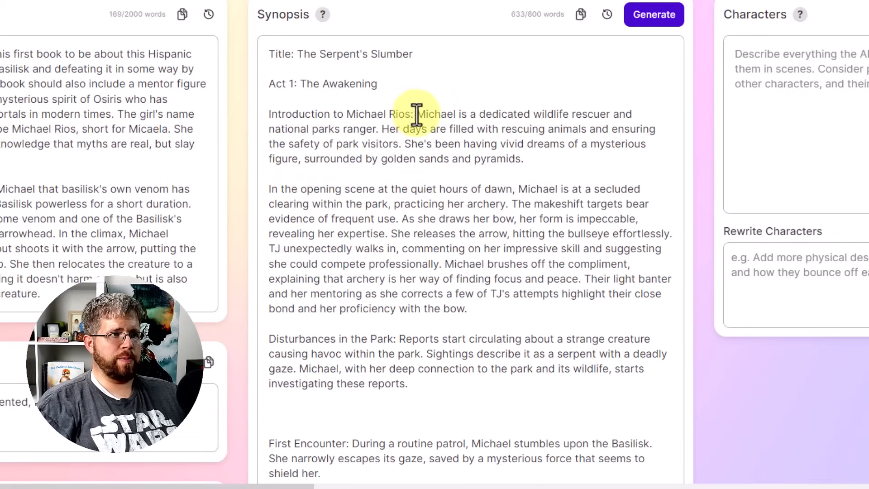
left_click_drag(415, 115, 476, 124)
left_click(533, 168)
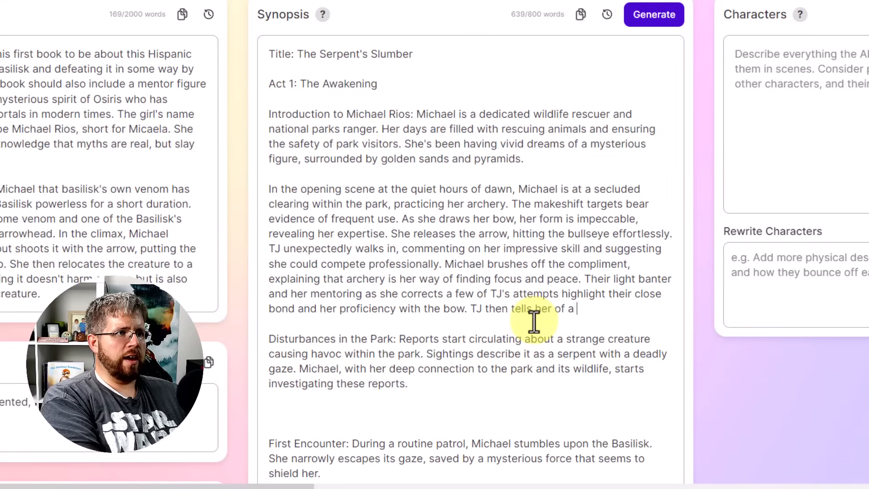
type("wit")
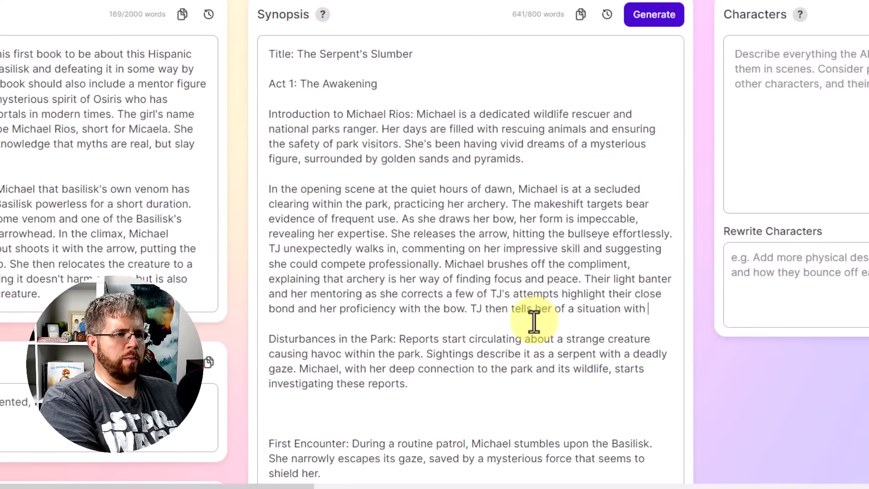
type("h")
key("ctrl+BackSpace")
key("ctrl+BackSpace")
key("ctrl+BackSpace")
key("ctrl+BackSpace")
key("ctrl+BackSpace")
key("ctrl+BackSpace")
key("ctrl+BackSpace")
key("ctrl+BackSpace")
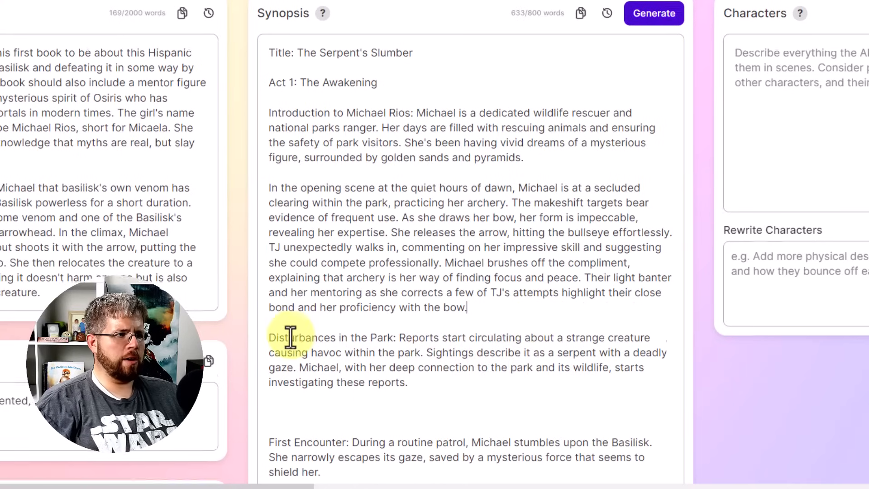
Step: In "Disturbances in the Park", replace the single creature causing havoc with "strange creatures that are being found dead throughout the park"
scroll(294, 294, "down", 3)
scroll(303, 263, "up", 2)
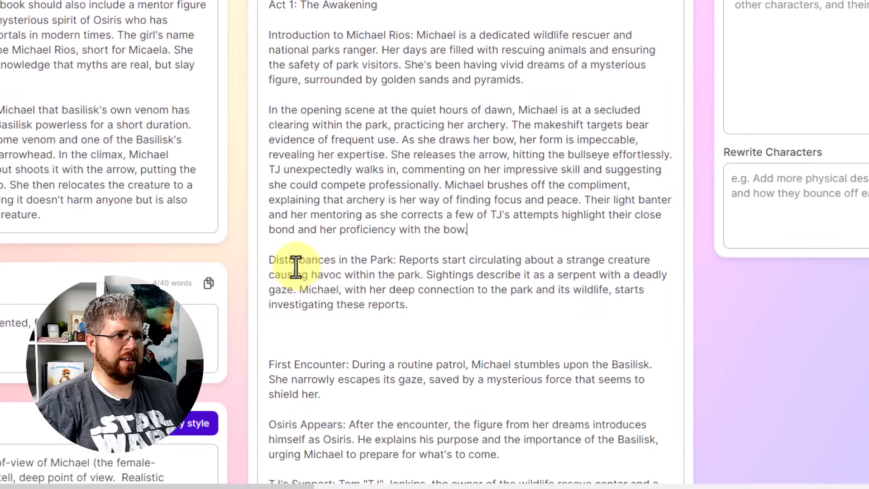
left_click_drag(295, 262, 348, 275)
left_click(347, 261)
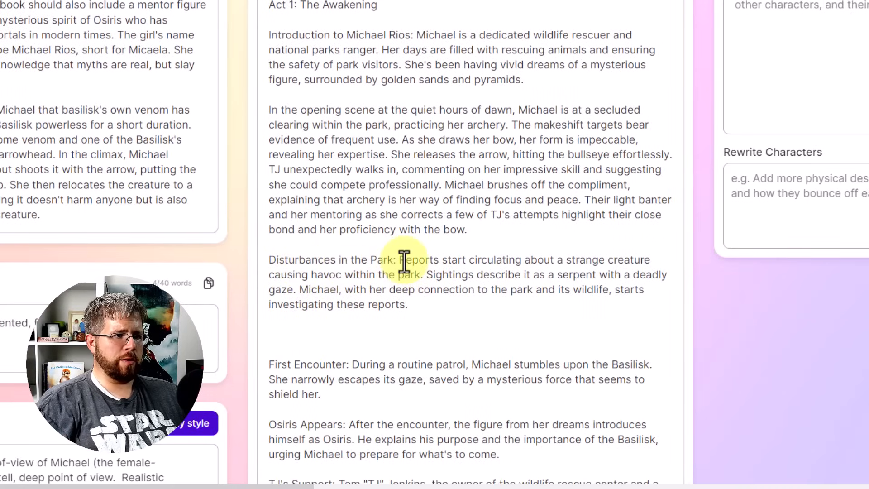
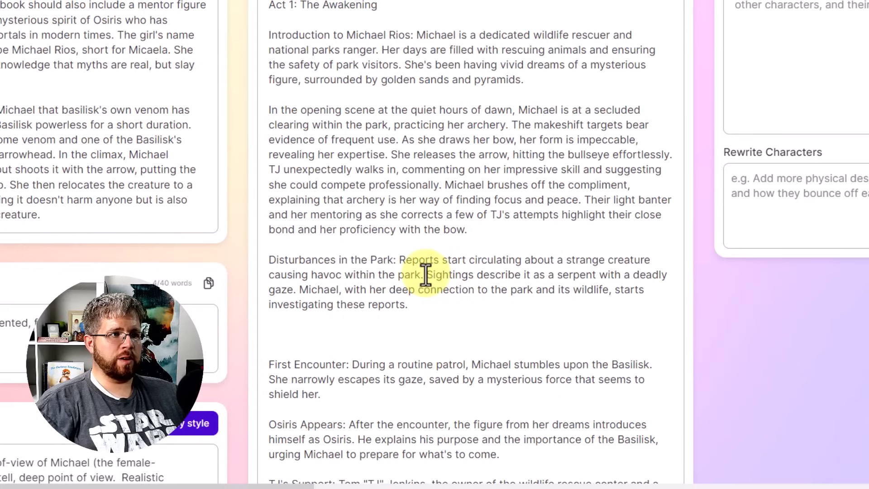
left_click_drag(435, 275, 448, 269)
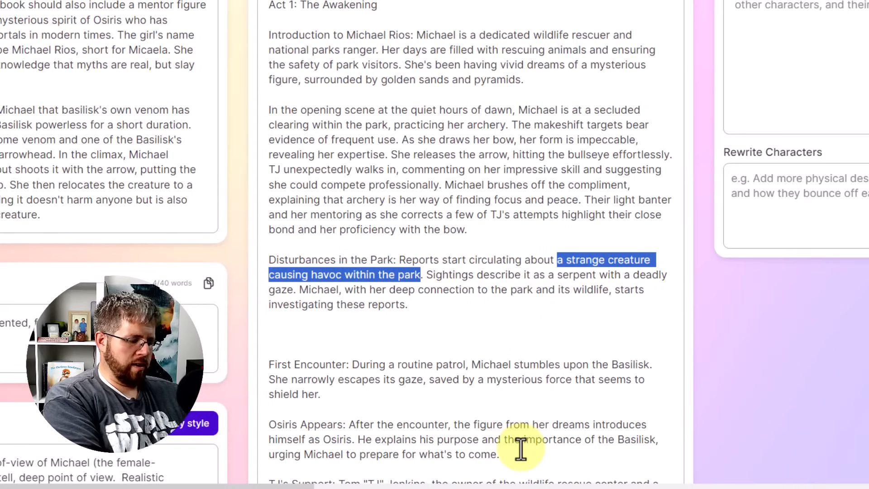
type("strange ")
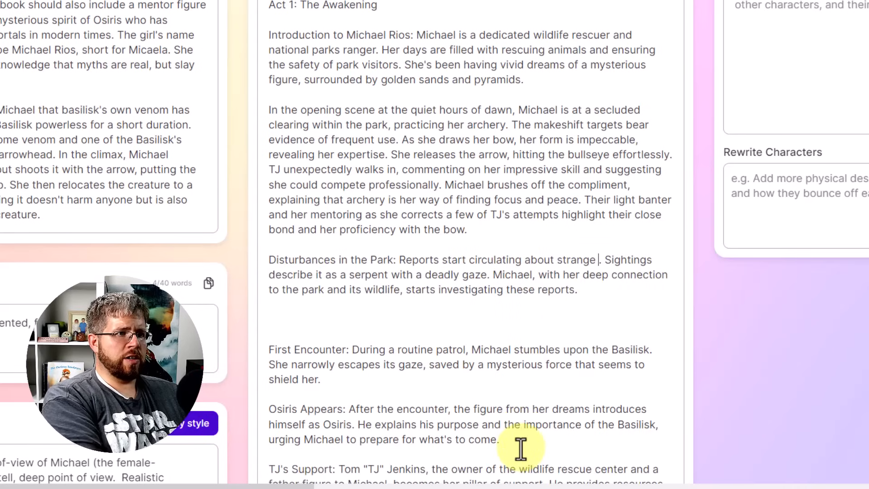
type("creatures that are ")
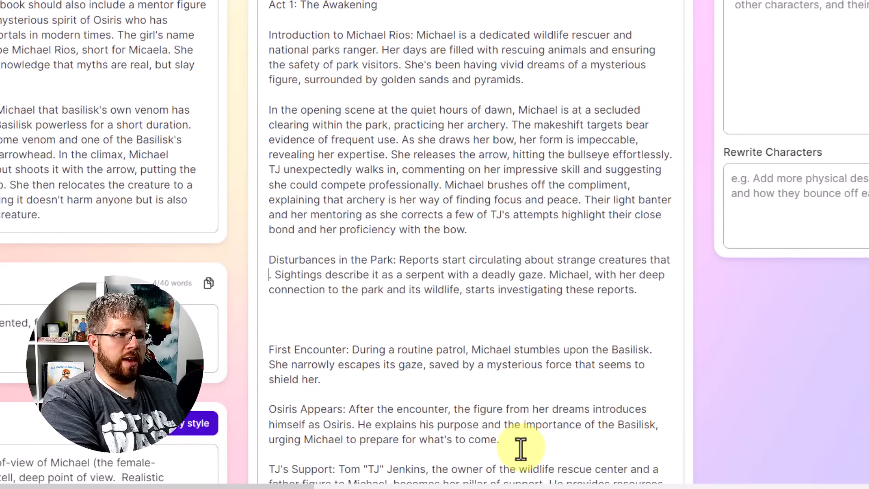
type("being found ")
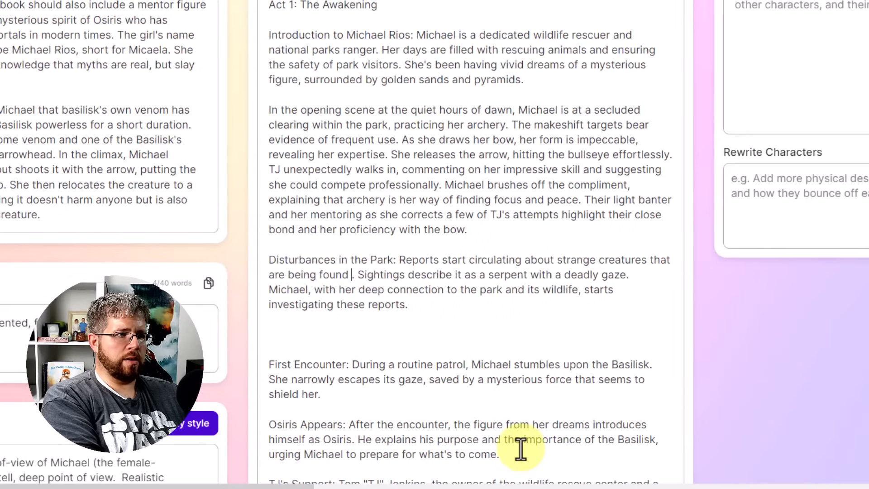
type("dead throughou")
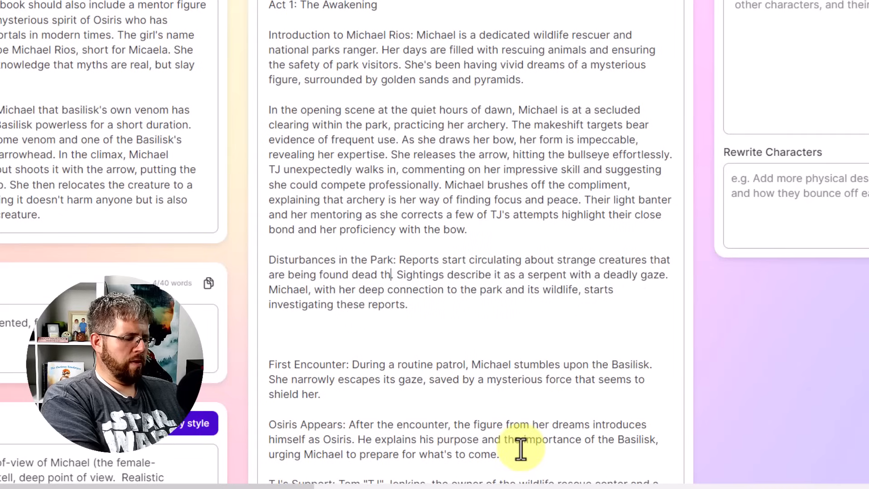
type("t the p")
key("BackSpace")
type("k. While")
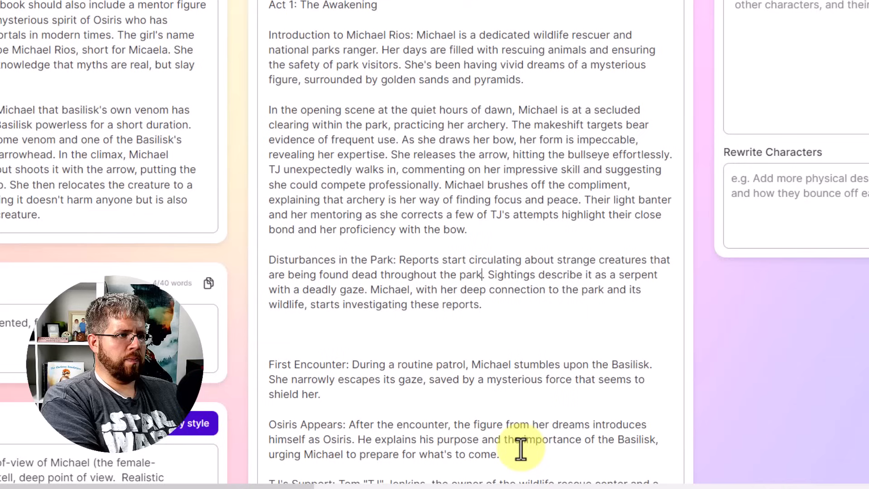
Step: Continue the paragraph with "While investigating, Michael finds some birds that have been turned to stone. She thinks they are finely-detailed statues but finds them strange."
type(" investigating, Miacha")
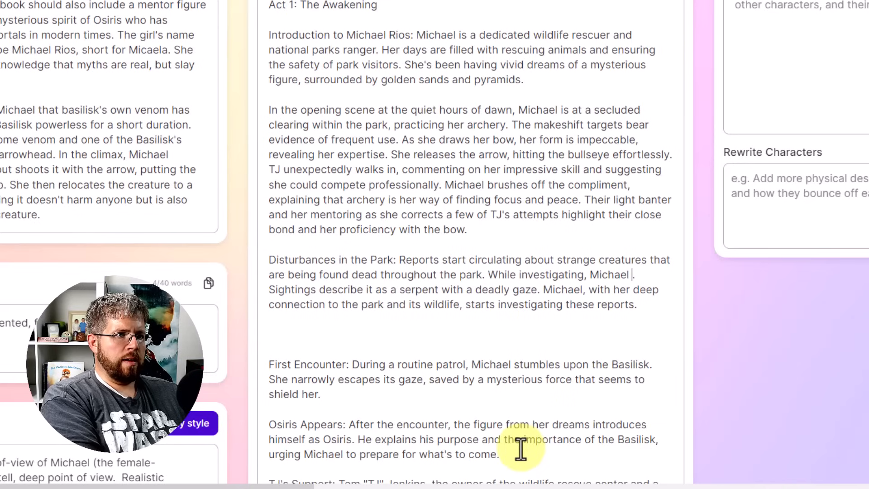
type("el finds some birds that ")
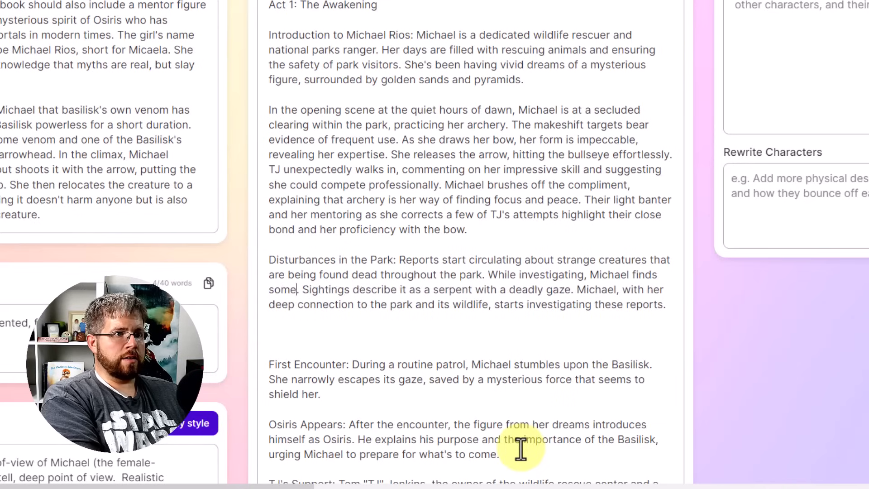
type("have been turned")
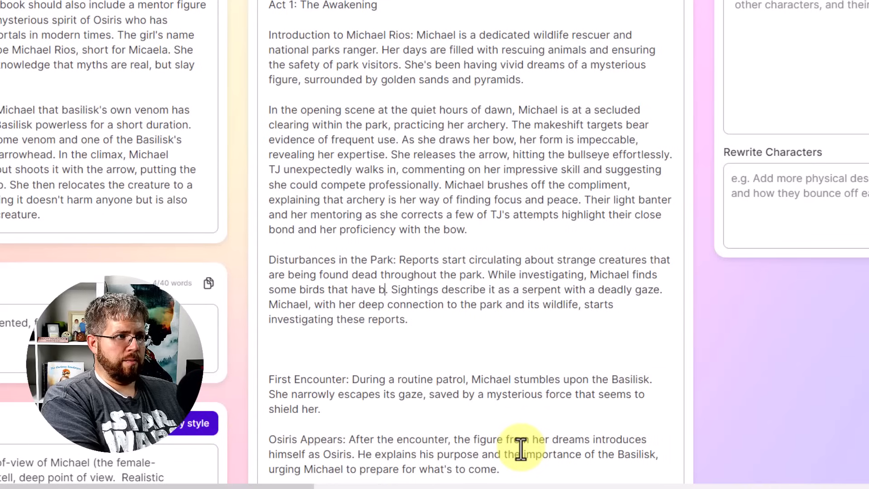
type(" to stone. She")
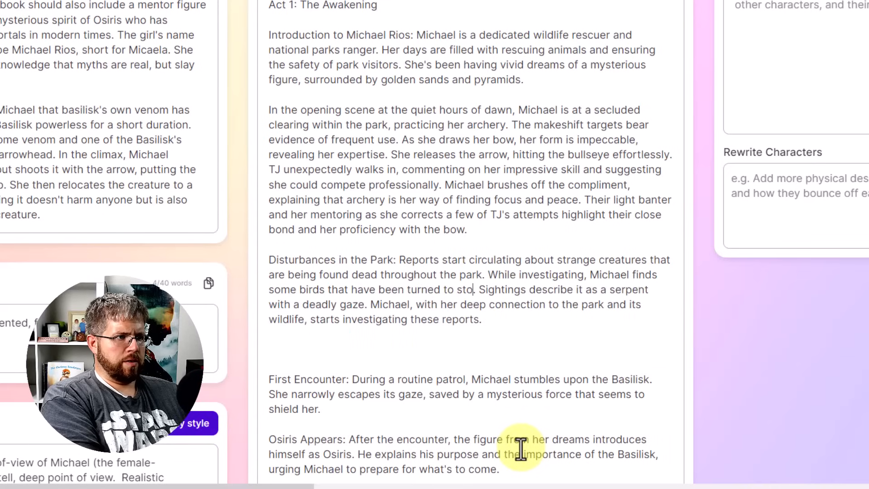
type(" think")
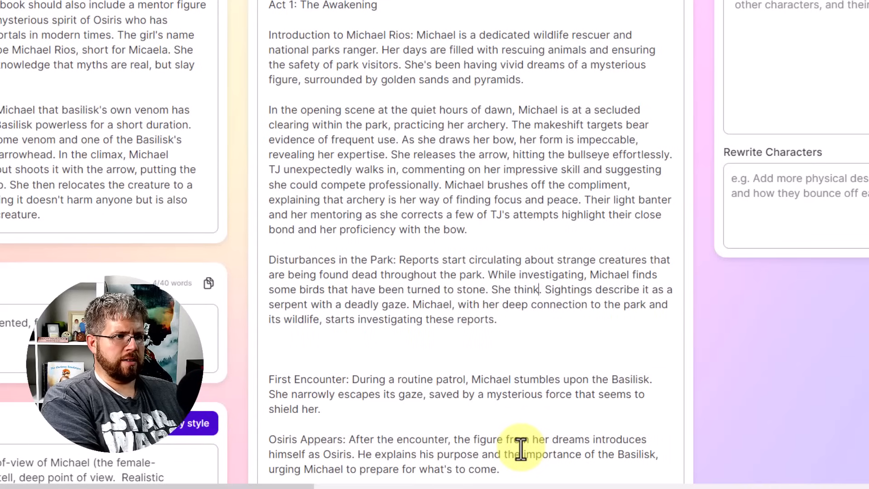
type("s they are fin")
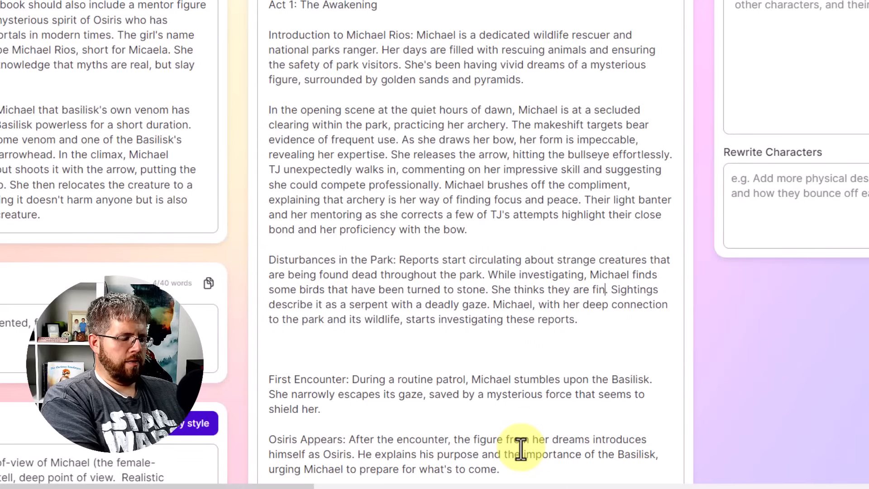
type("ely-detailed")
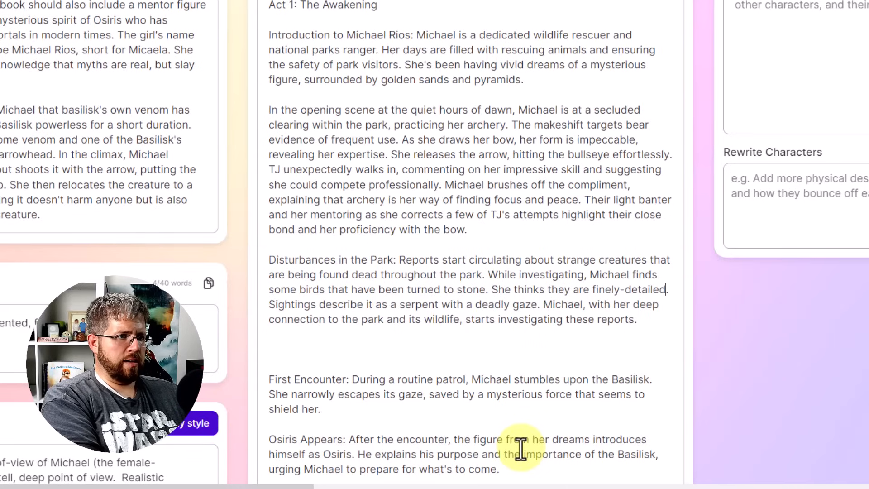
type(" statues b")
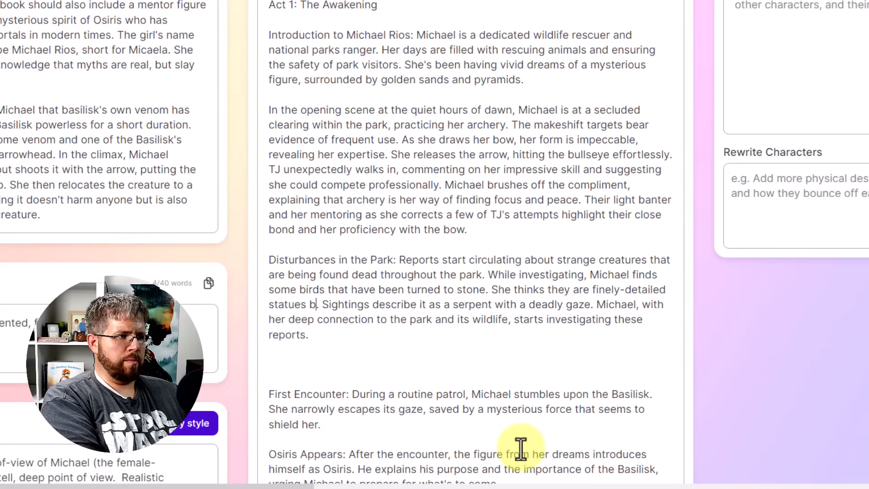
type("ut finds them strange.")
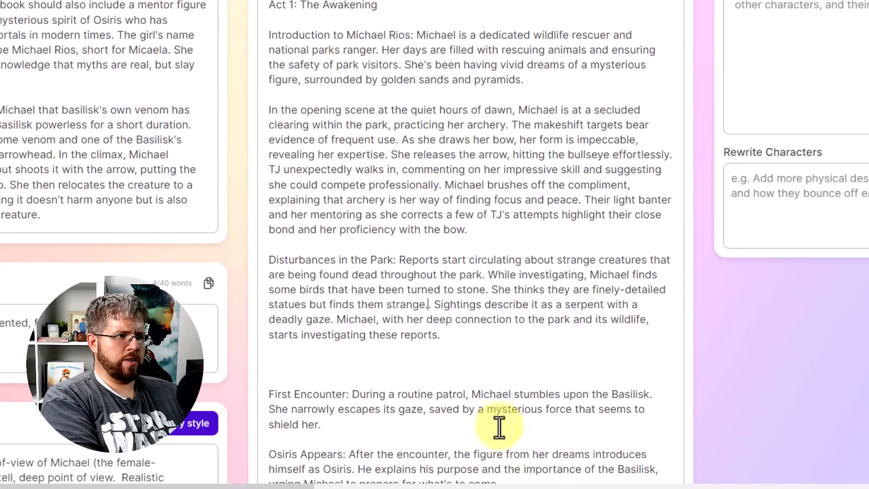
Step: Replace the sightings sentence with "But then someone finds a person who has also been turned to stone, and Michael realizes that something else is going on here."
type("But then ")
type("someone")
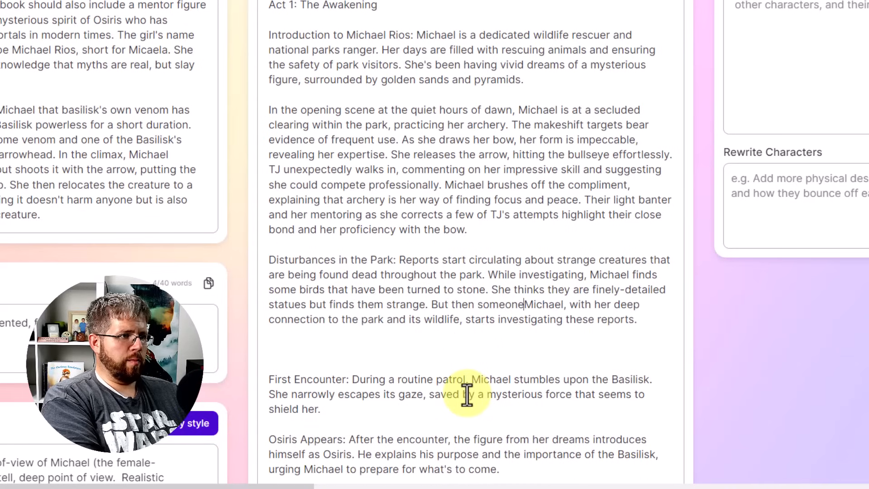
type(" finds a person who has alw")
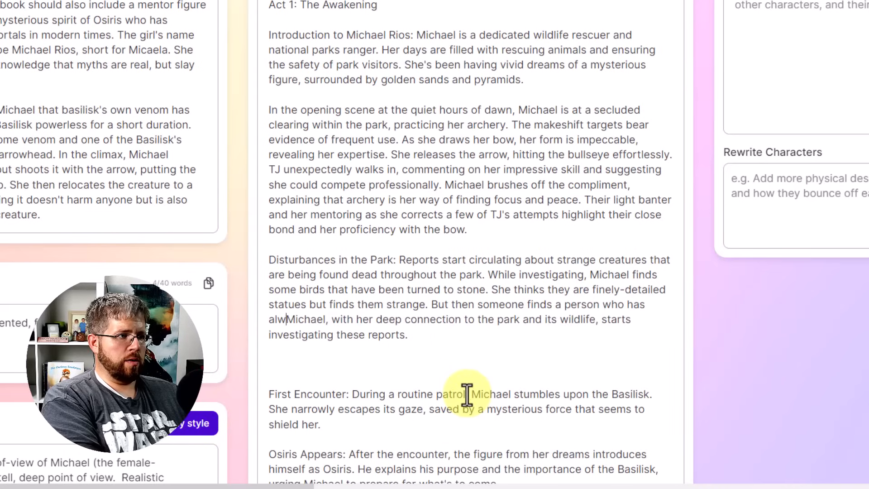
key("BackSpace")
type("so been turned to stone.")
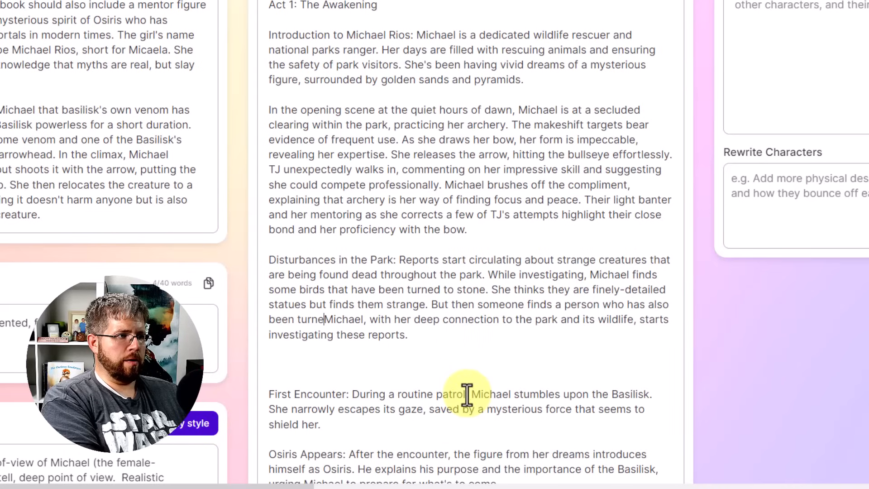
key("BackSpace")
key("BackSpace")
type(", and M")
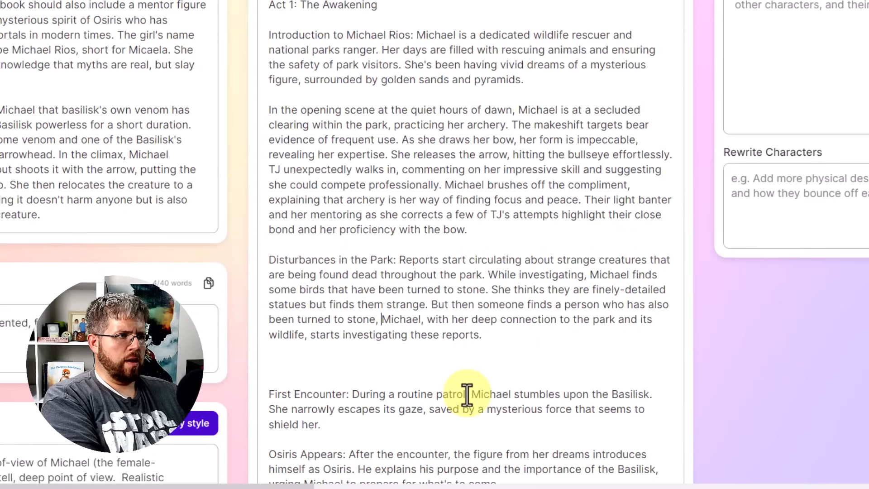
type("ichael realizes")
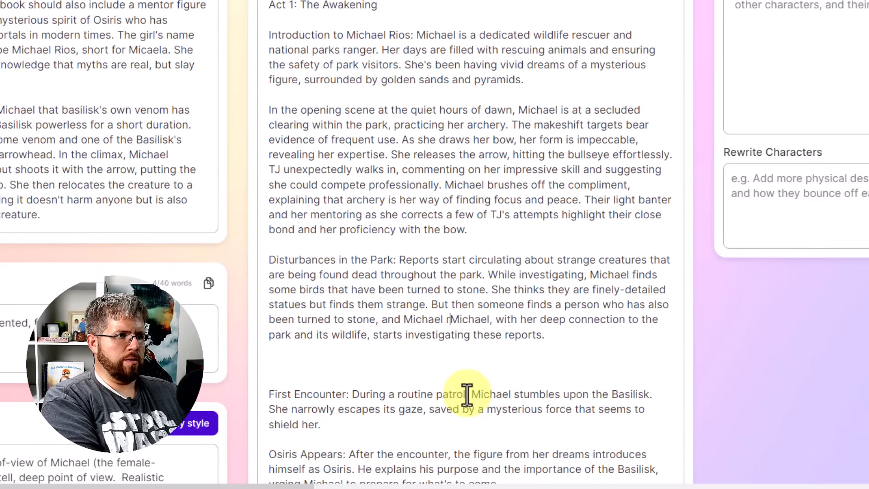
type(" that something else is g")
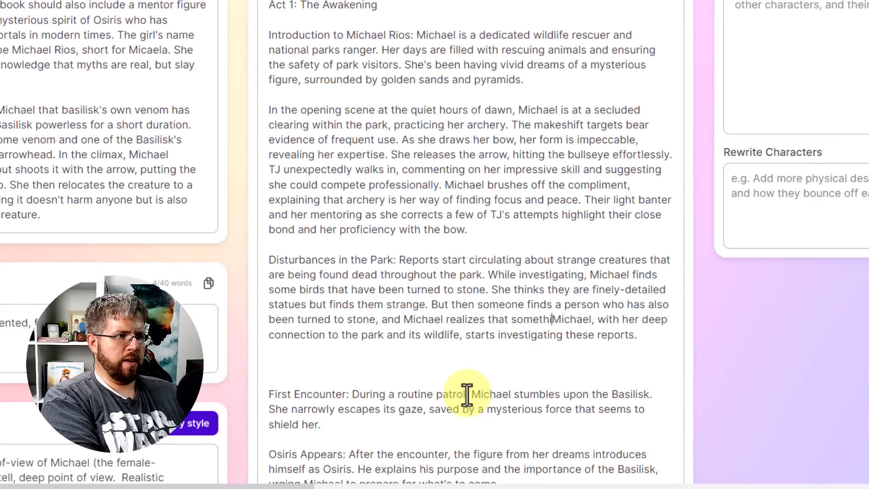
type("oing on here.")
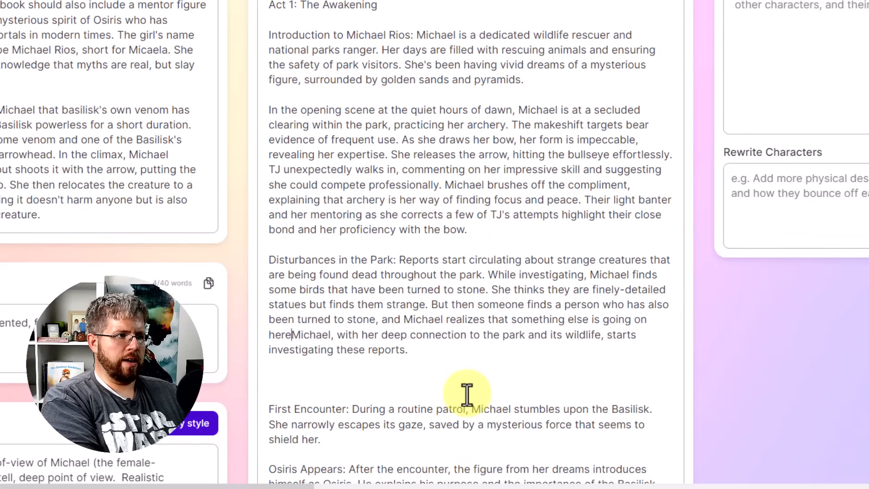
Step: Delete "these reports" from the end of the Disturbances in the Park paragraph and remove the extra blank lines before First Encounter
left_click_drag(406, 349, 335, 351)
key("BackSpace")
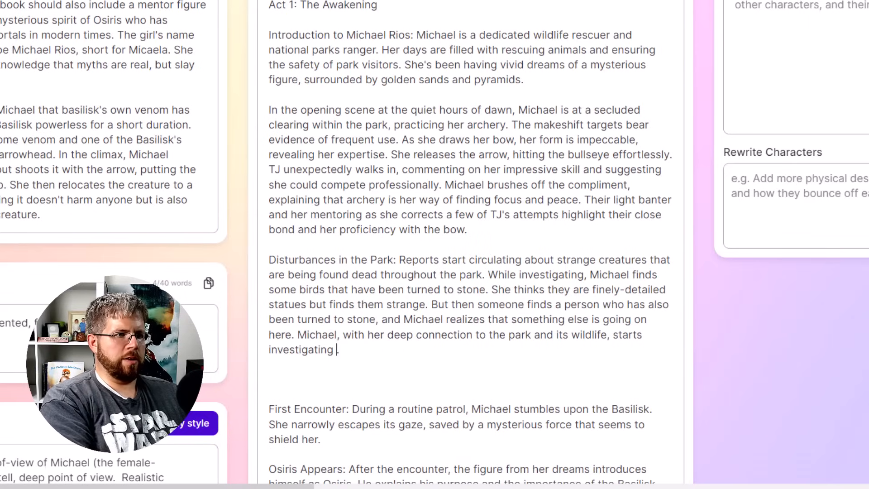
scroll(501, 382, "down", 3)
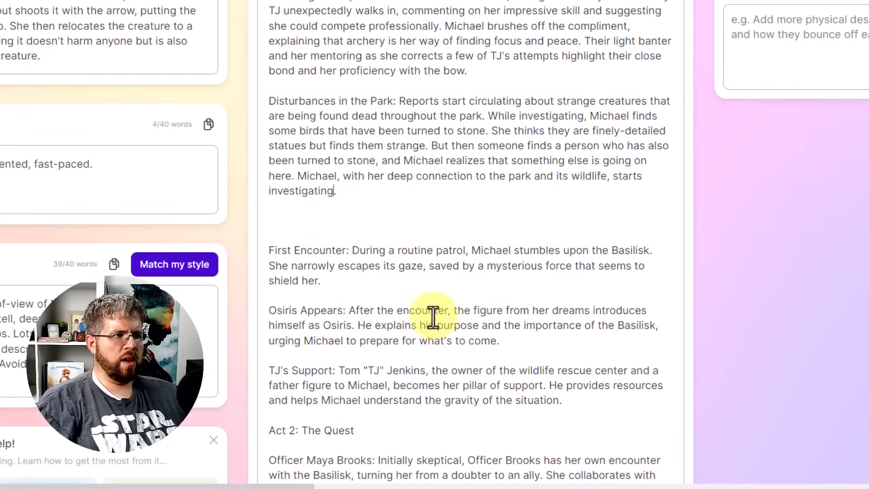
left_click(367, 228)
key("BackSpace")
key("BackSpace")
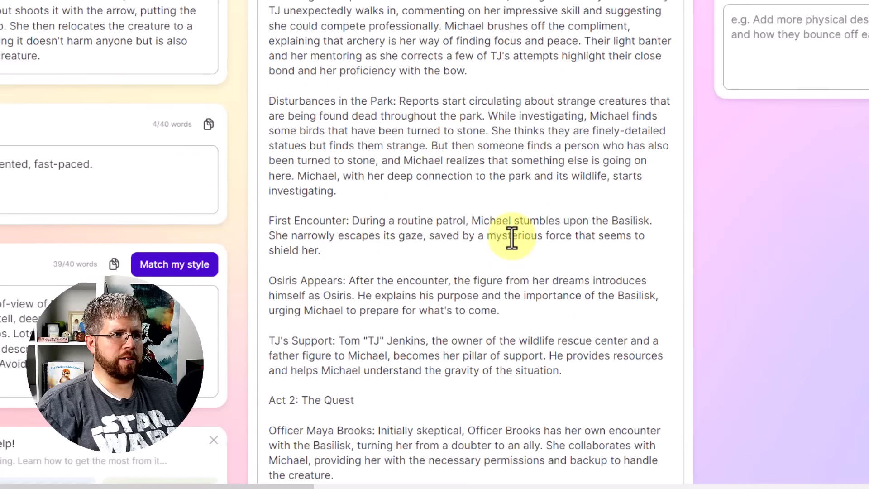
Step: Review the edited synopsis across its acts and highlight its entire text
left_click(416, 262)
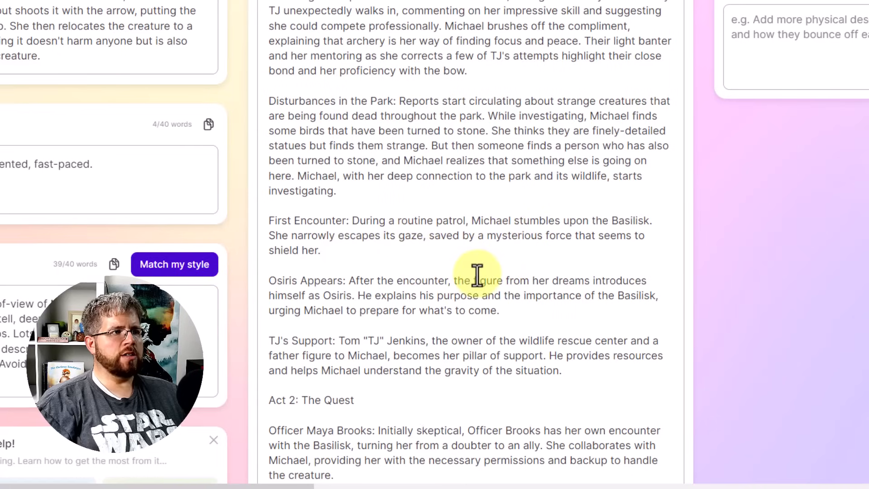
scroll(475, 278, "up", 3)
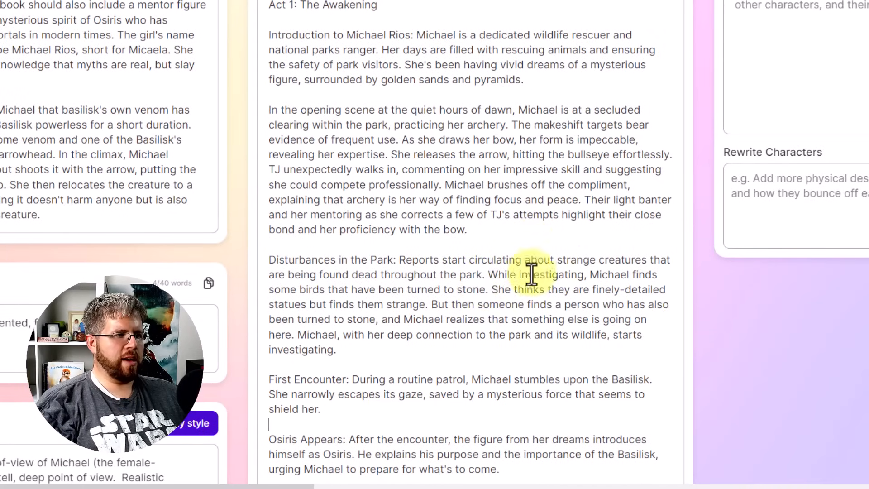
scroll(511, 316, "down", 3)
scroll(513, 319, "down", 7)
scroll(511, 322, "up", 9)
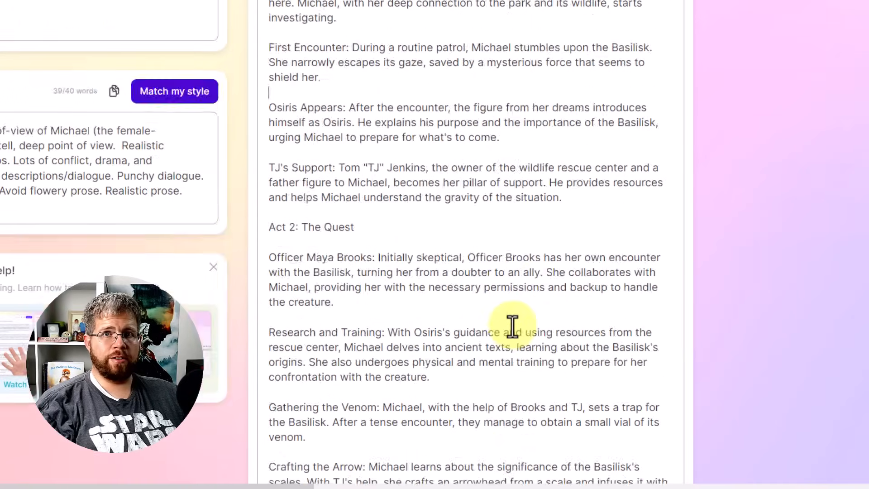
left_click(512, 327)
key("ctrl+a")
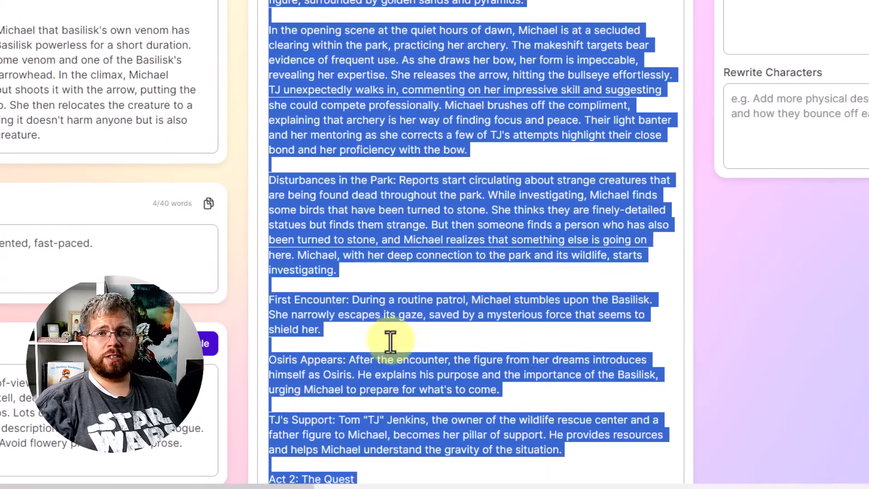
scroll(547, 284, "up", 3)
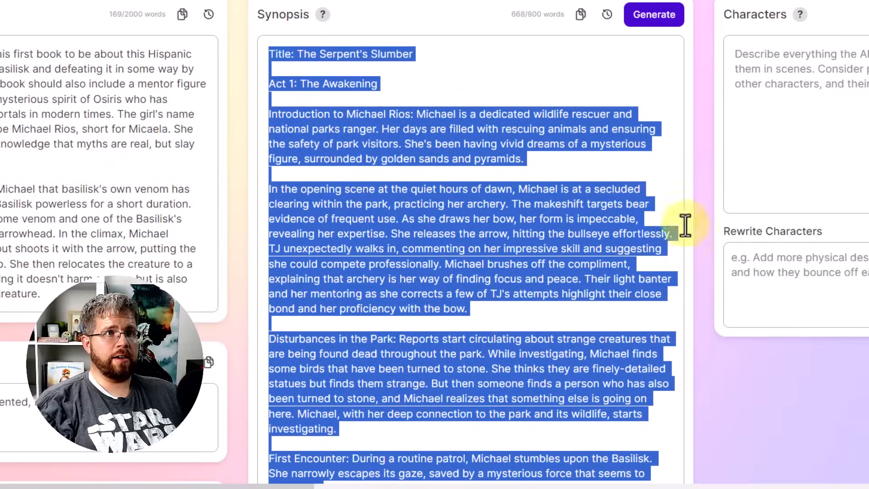
Step: Switch to ChatGPT and begin a message reading "Give me some character summaries for all of the main characters in this book"
left_click(837, 108)
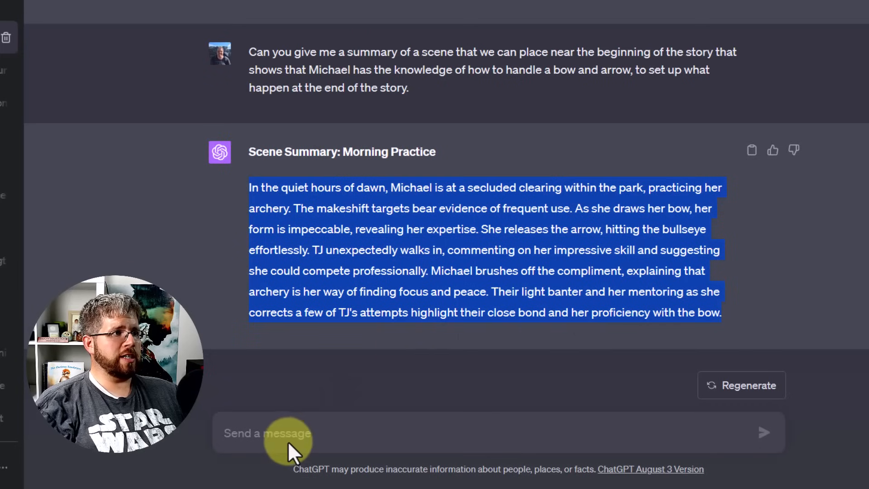
left_click(295, 420)
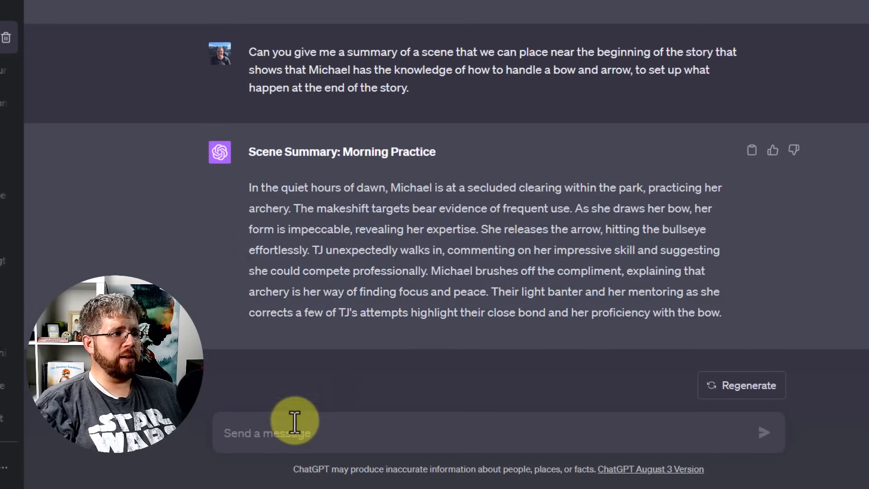
type("Give me ")
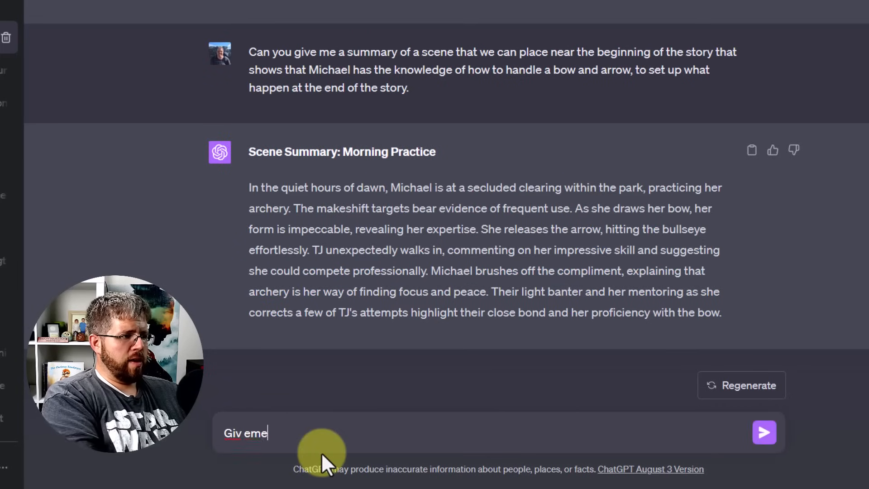
type("some character summaries")
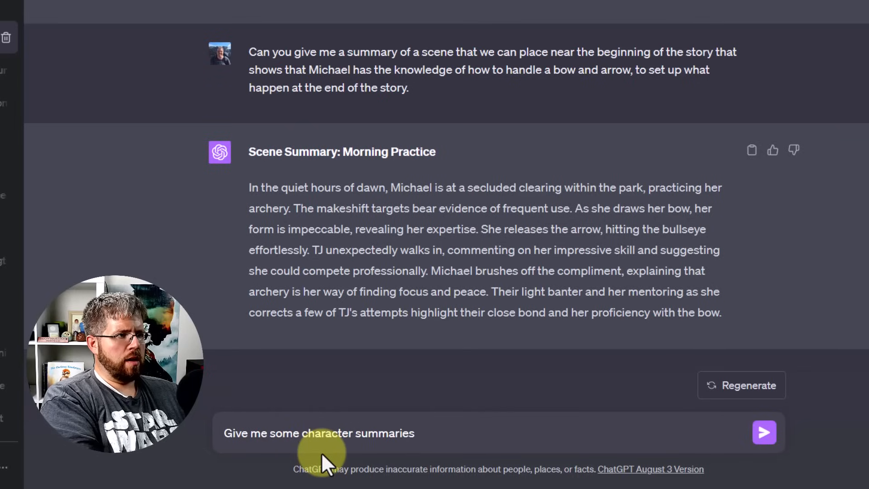
type(" for all of the m")
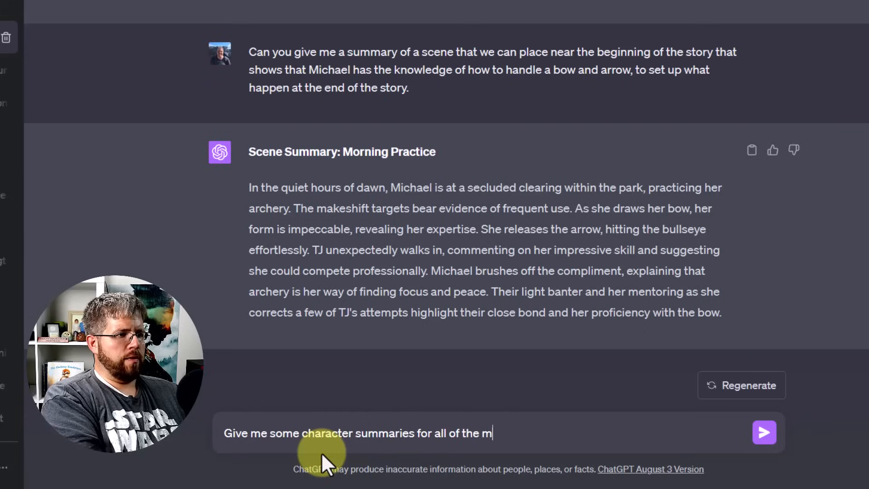
type("ain characters i")
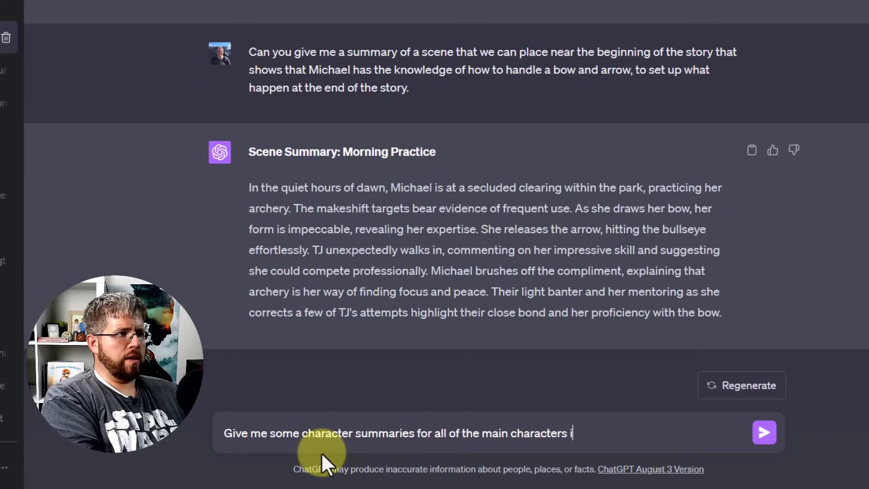
type("n this book")
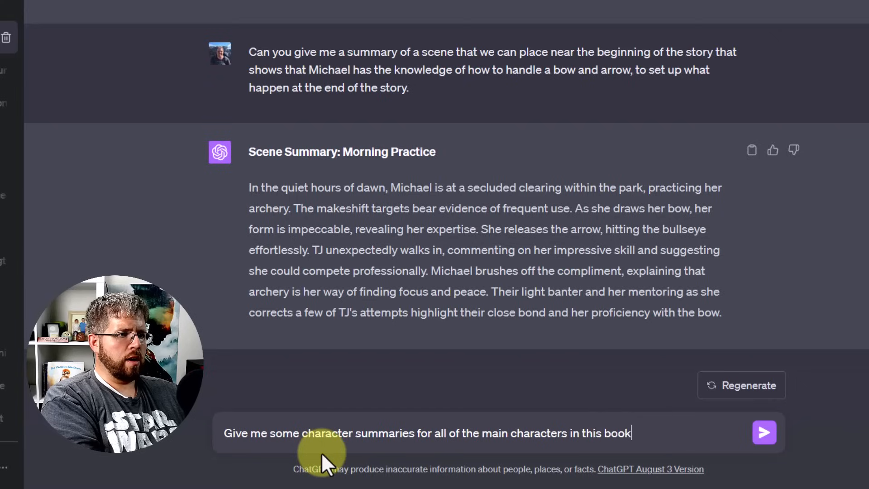
Step: Continue the message with "Make sure to include a brief physical description, their Myers-Briggs personality type, their Enneagram type, and"
type(". Make sure to includ")
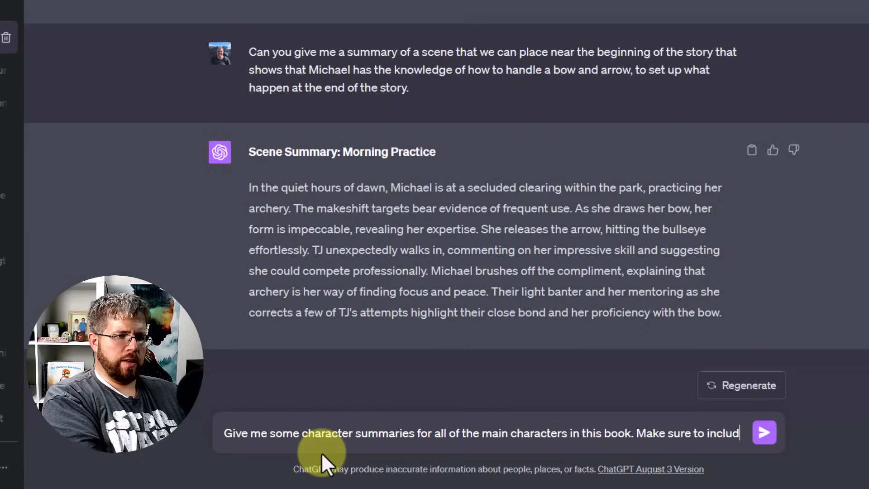
type("e ")
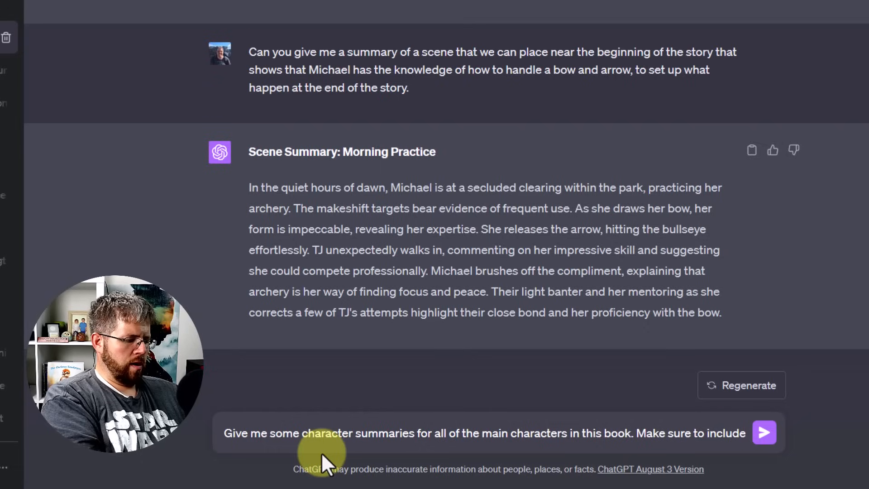
type("a brief phyr")
key("BackSpace")
type("si")
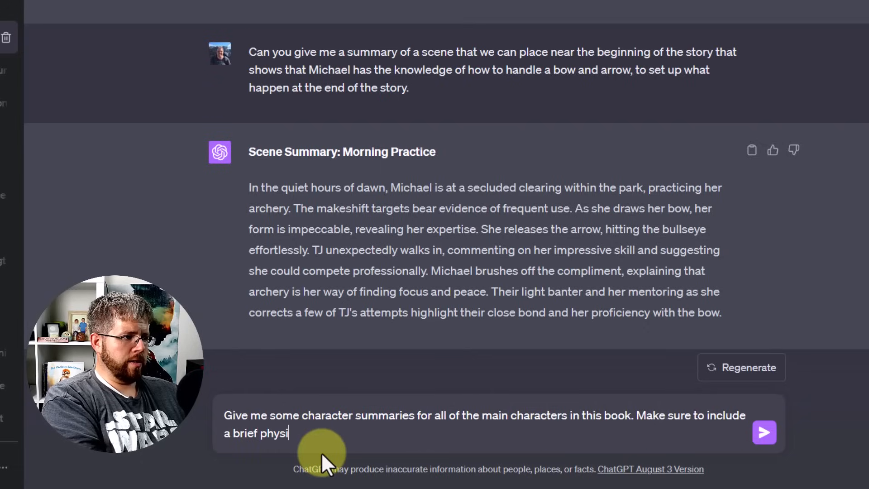
type("cal description")
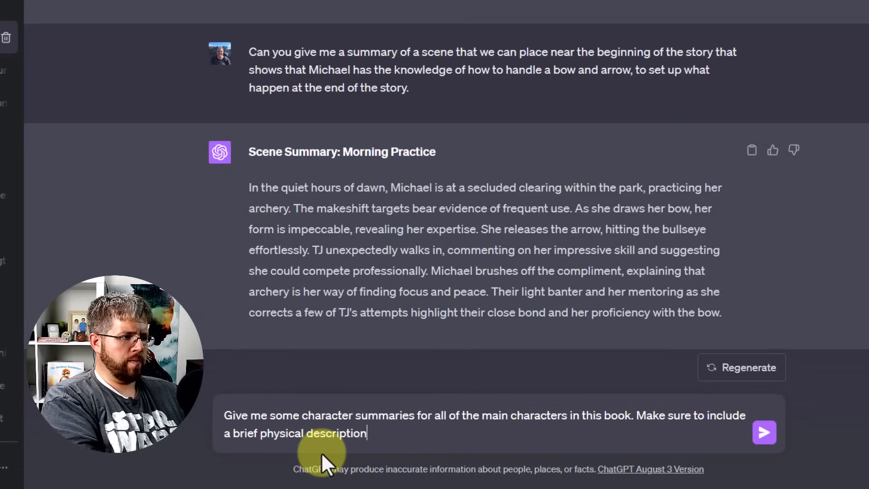
type(", their")
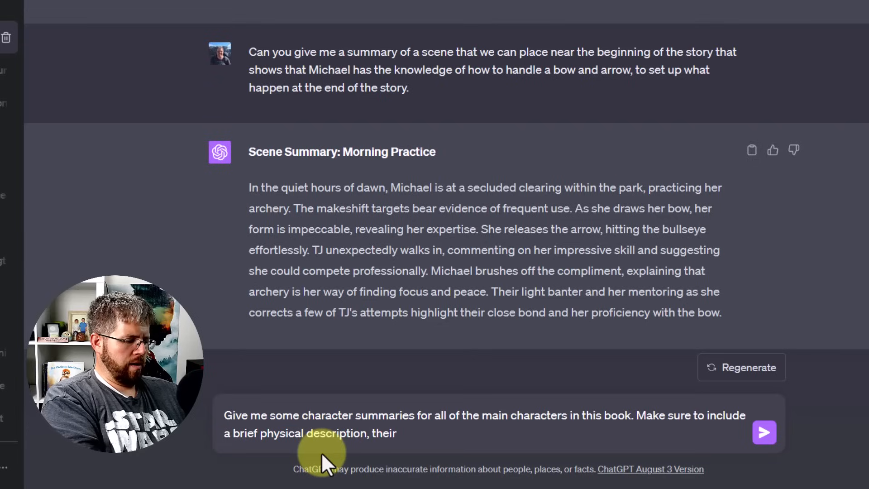
type(" Myers-")
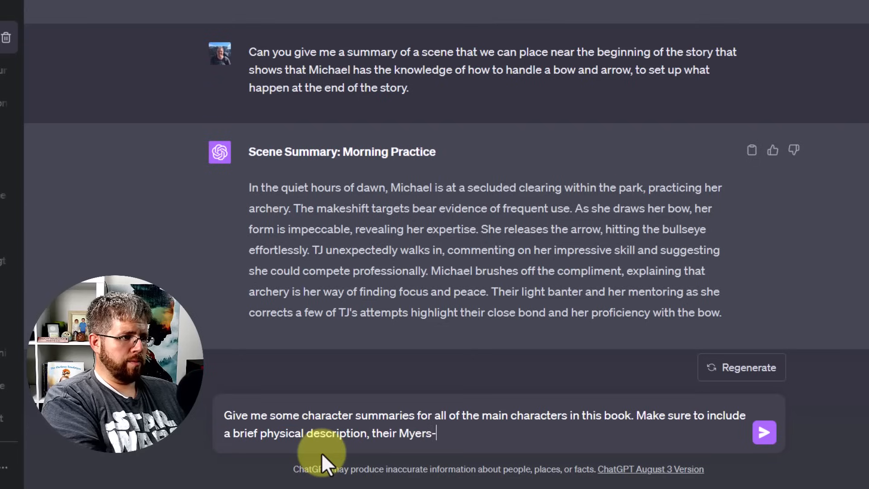
type("Briggs personality t")
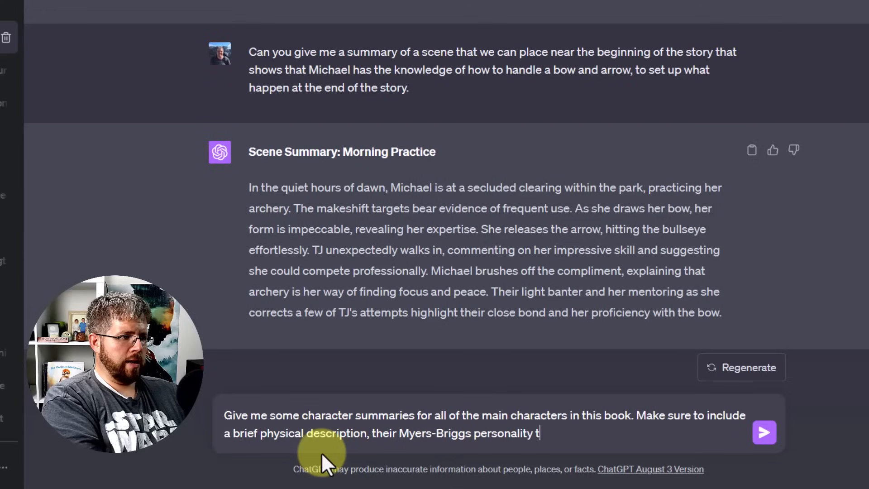
type("ype, their Enneagam")
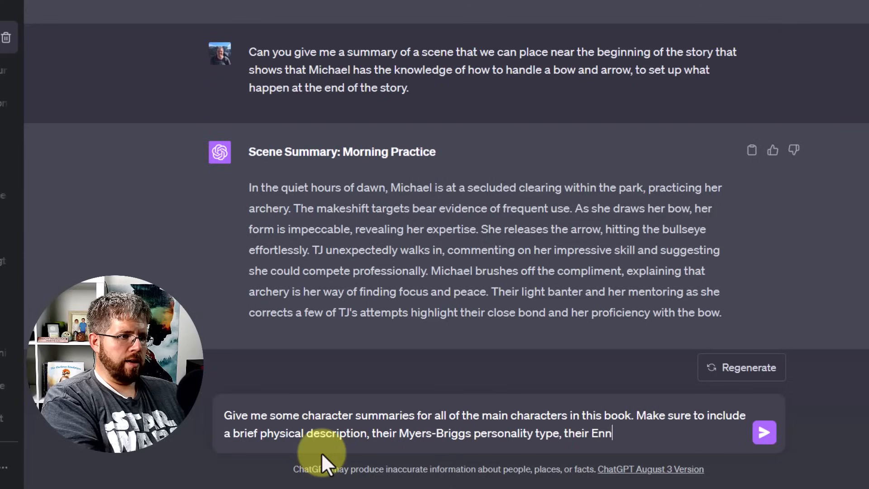
key("BackSpace")
key("BackSpace")
type("ram t")
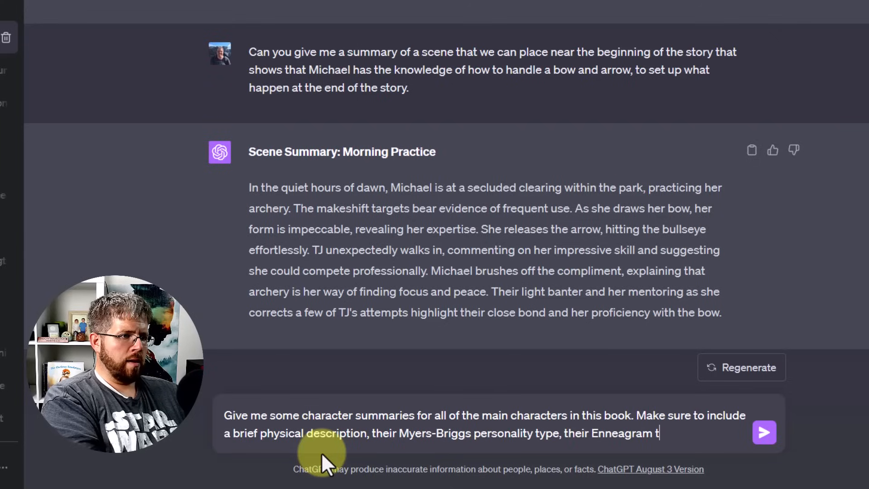
type("ype, and ")
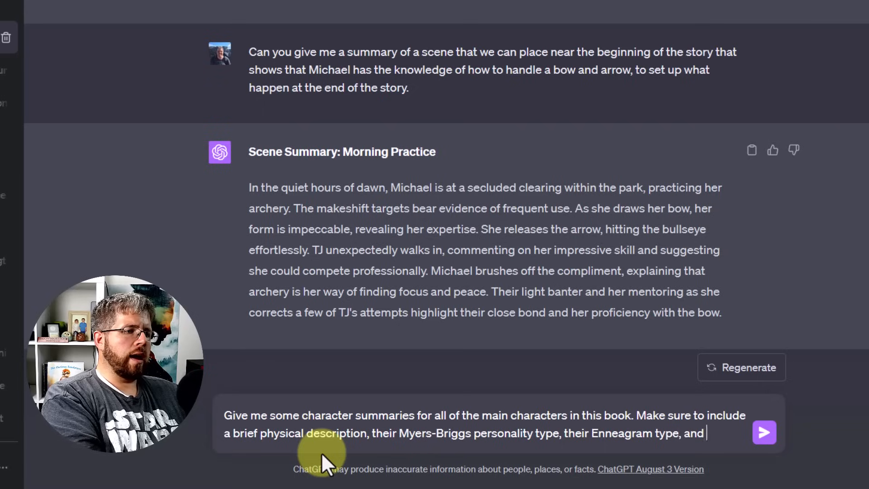
Step: Finish with "a brief description of how they talk, what their dialogue sounds like, and how they react in various types of situations." and send the message
type("a brief descripti")
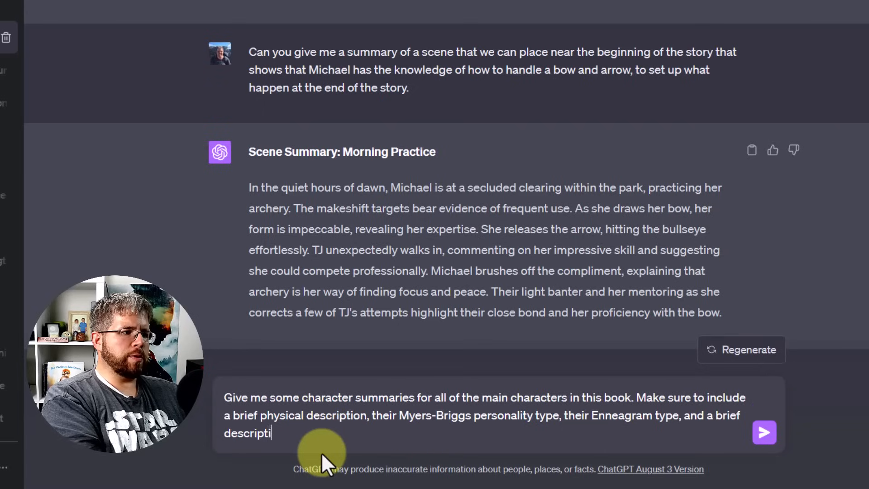
type("on of ho")
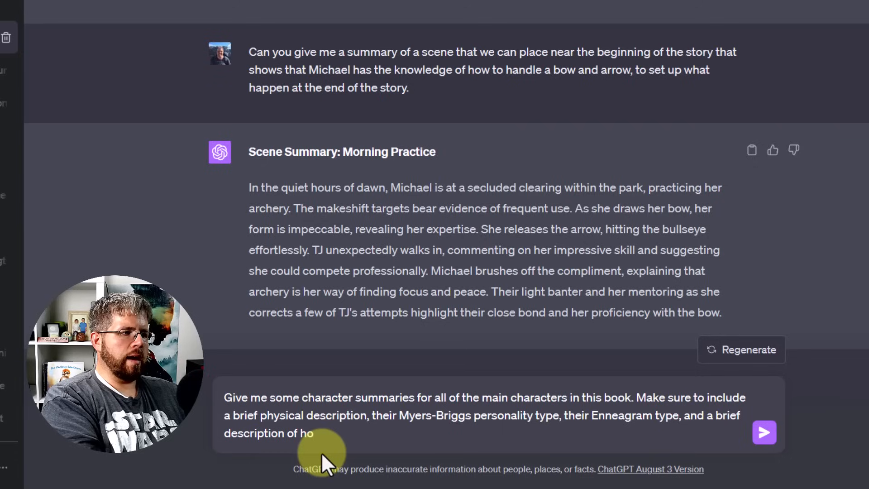
type("w they talk, what ")
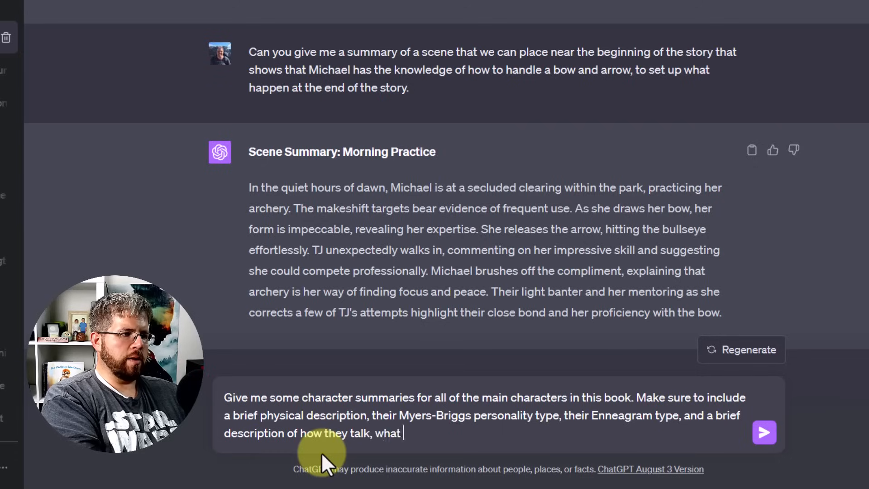
type("their dialogue sounds li")
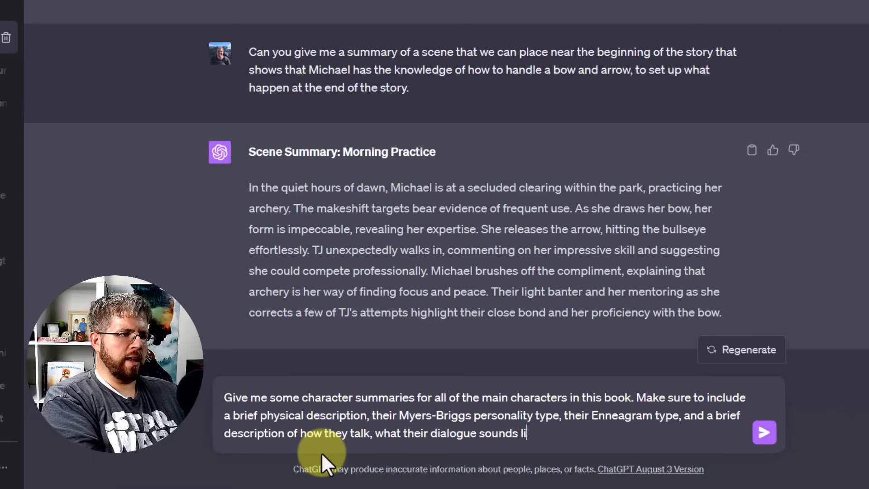
type("ke, and how they reac")
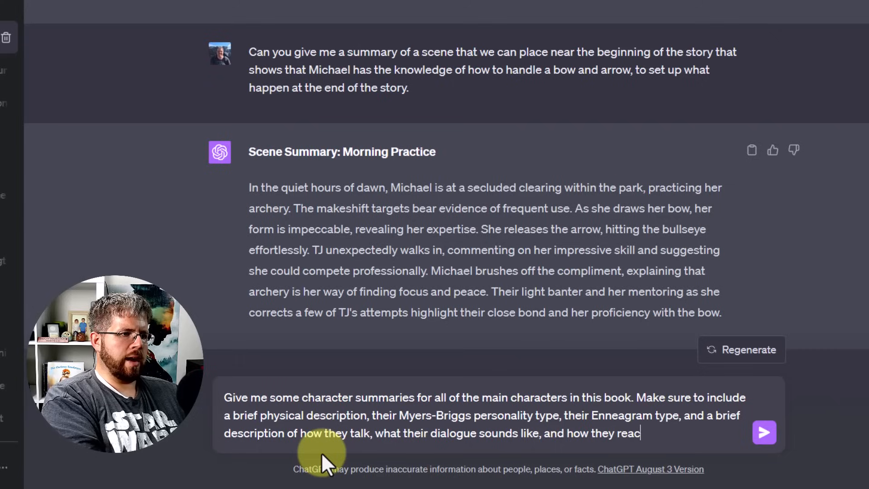
type("t in")
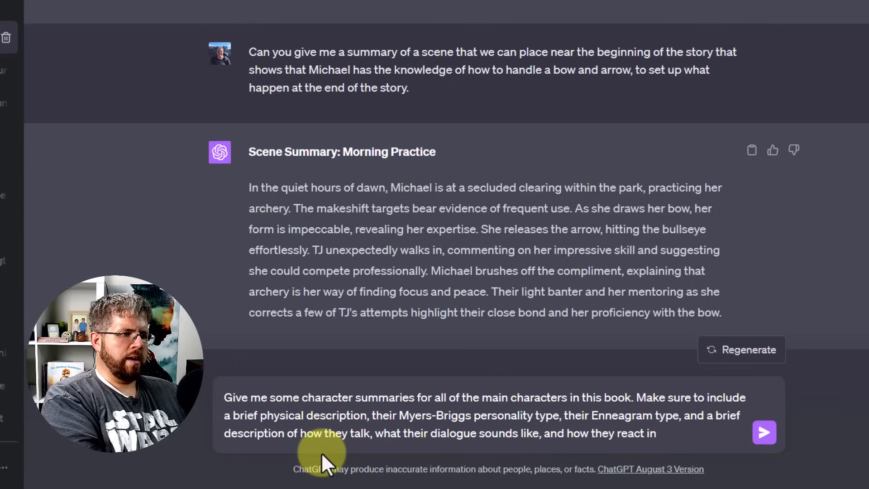
type(" various types of situations.")
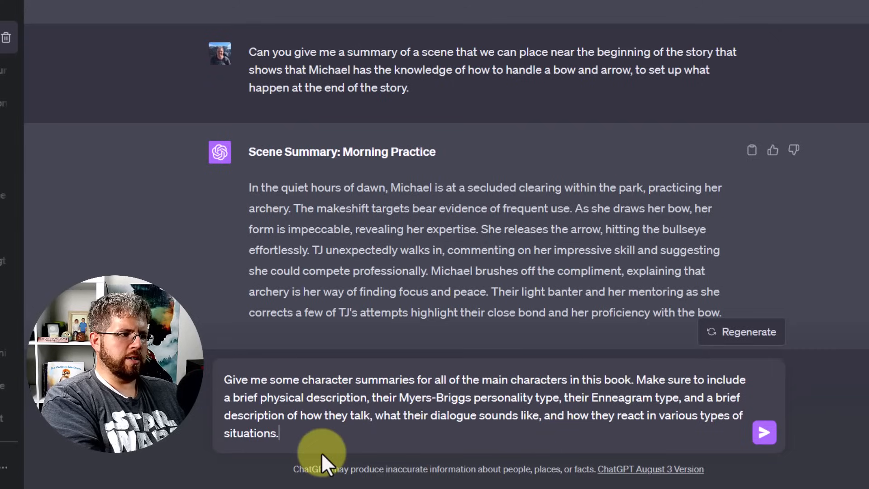
key("Return")
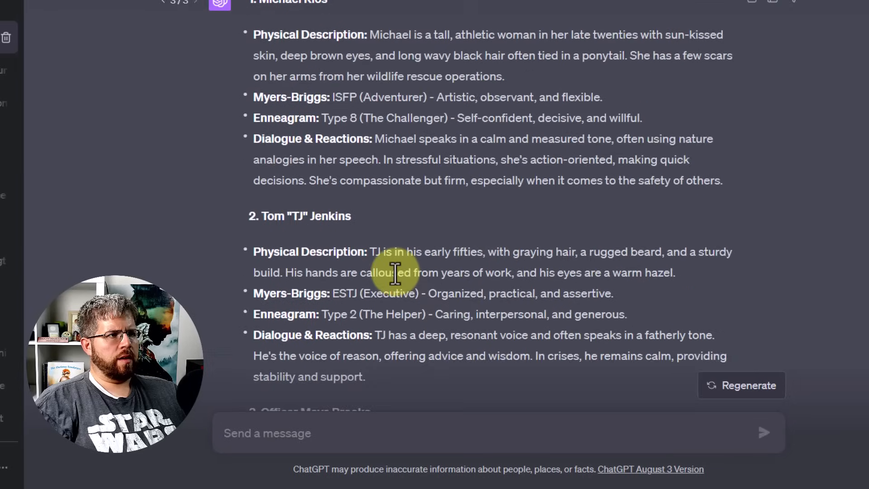
Step: Read through the generated character summaries from Michael Rios to Osiris
scroll(317, 190, "up", 3)
scroll(272, 203, "down", 15)
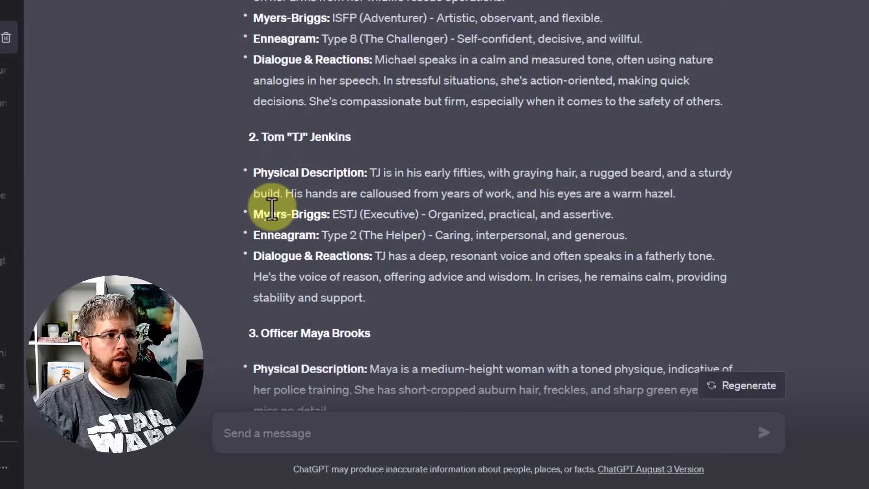
scroll(338, 286, "down", 2)
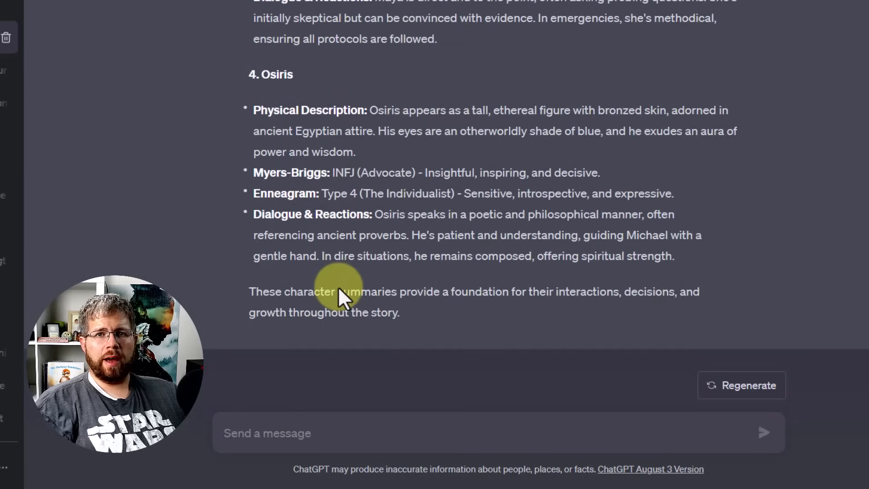
Step: Switch to the story planner and open the help for the Characters section
scroll(334, 288, "up", 5)
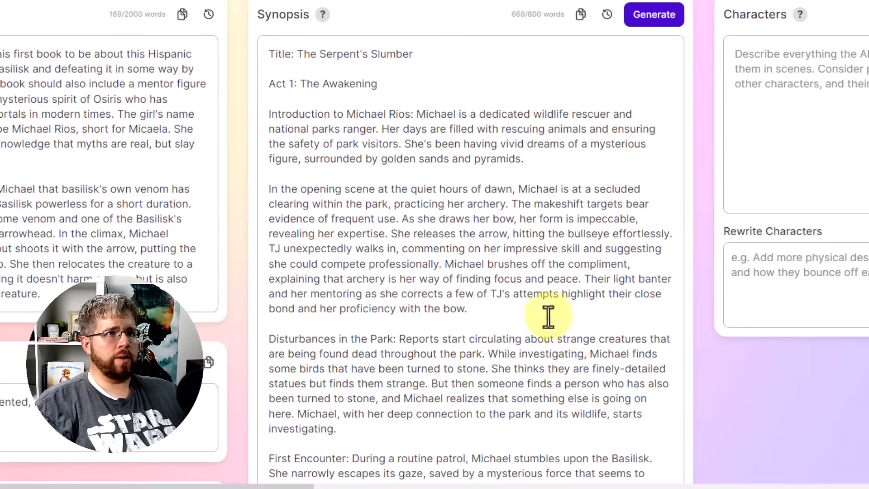
left_click_drag(320, 488, 526, 486)
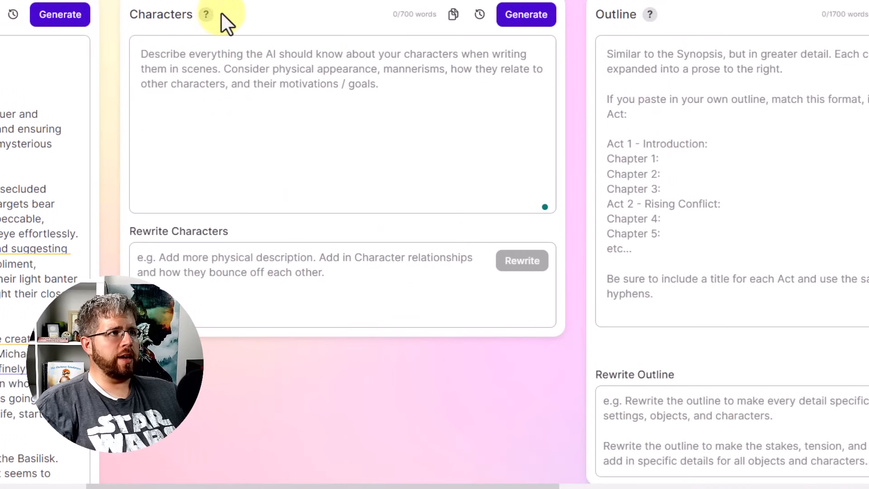
left_click(206, 18)
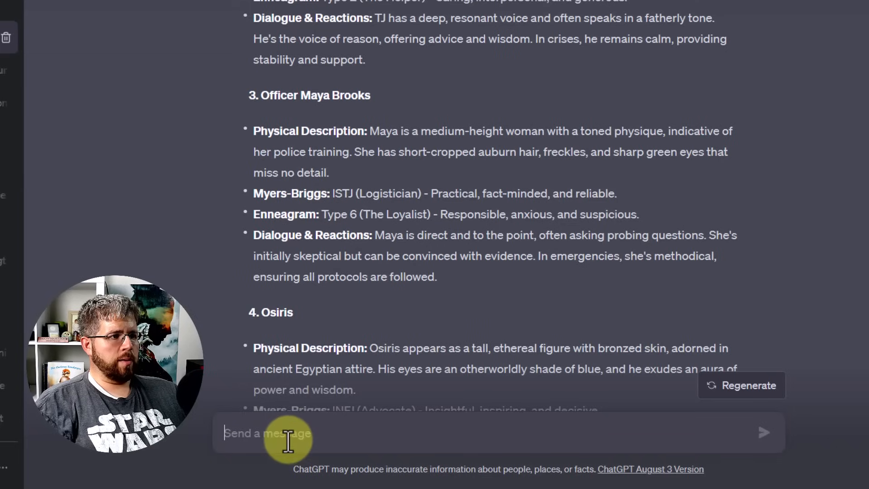
Step: Return to ChatGPT and begin a new message reading "Reformat each of those characters in this format:"
left_click(286, 430)
scroll(300, 338, "down", 2)
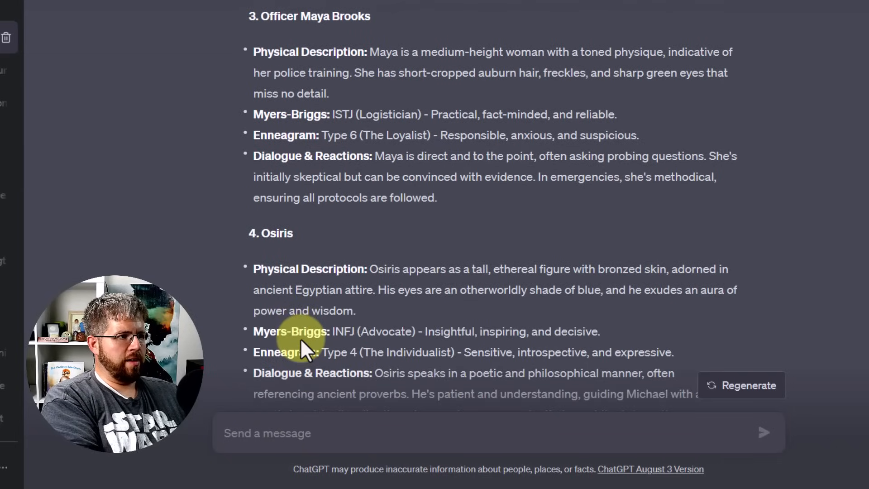
scroll(344, 312, "up", 2)
scroll(332, 205, "up", 6)
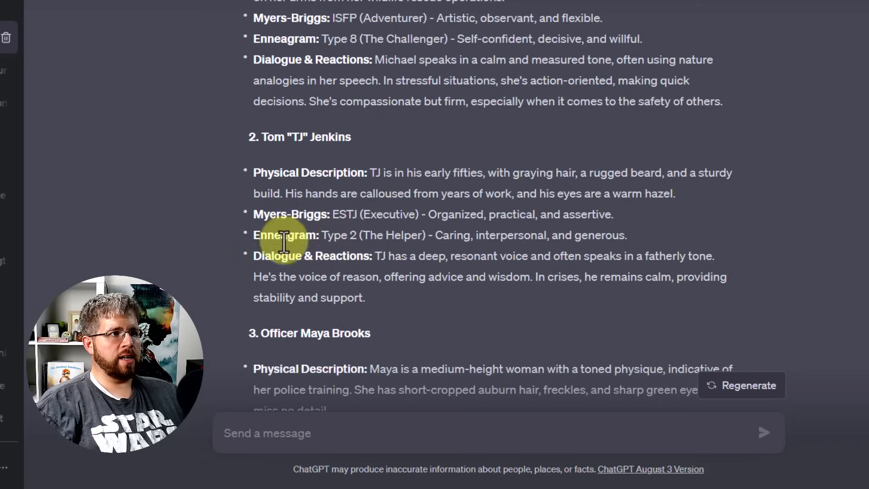
scroll(346, 333, "down", 7)
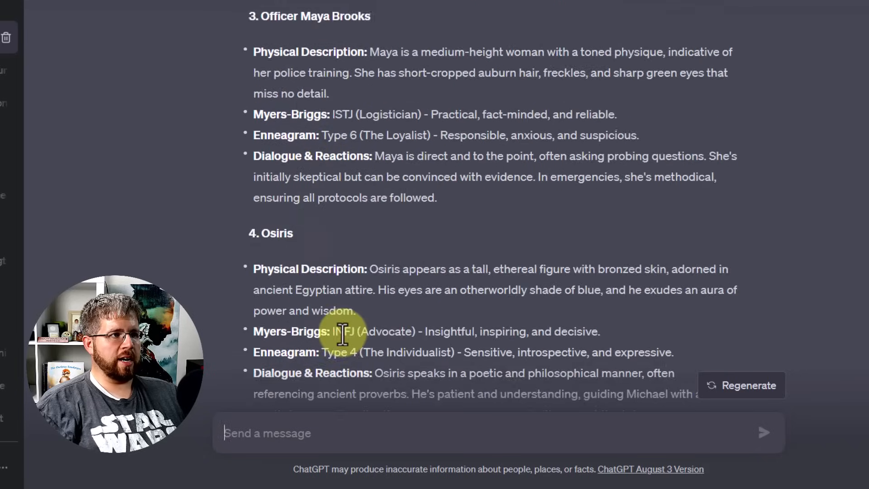
scroll(344, 337, "down", 3)
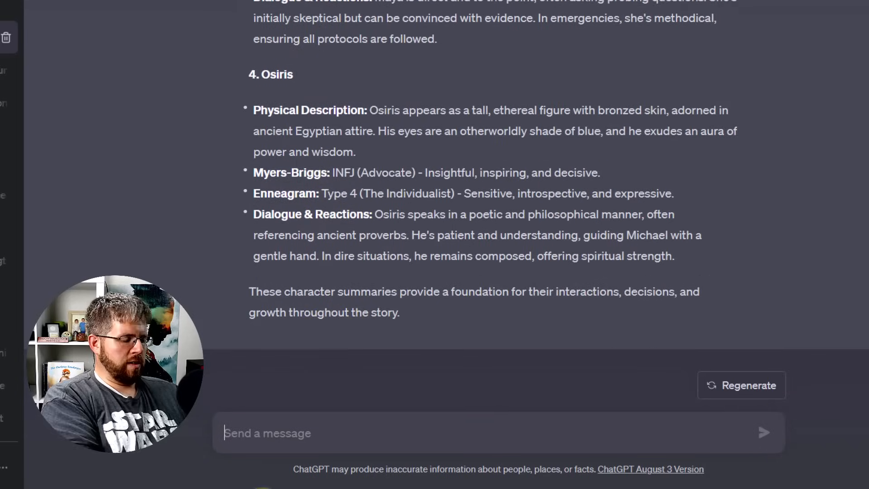
type("Reformat ")
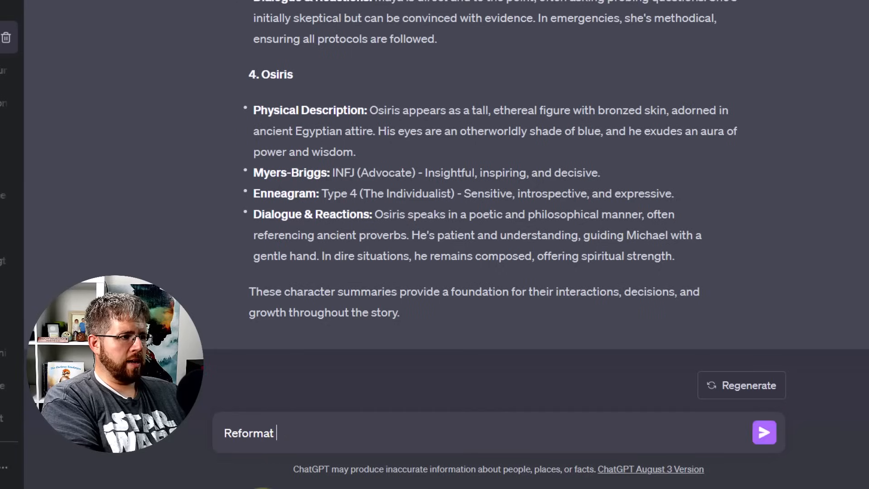
type("eah")
key("BackSpace")
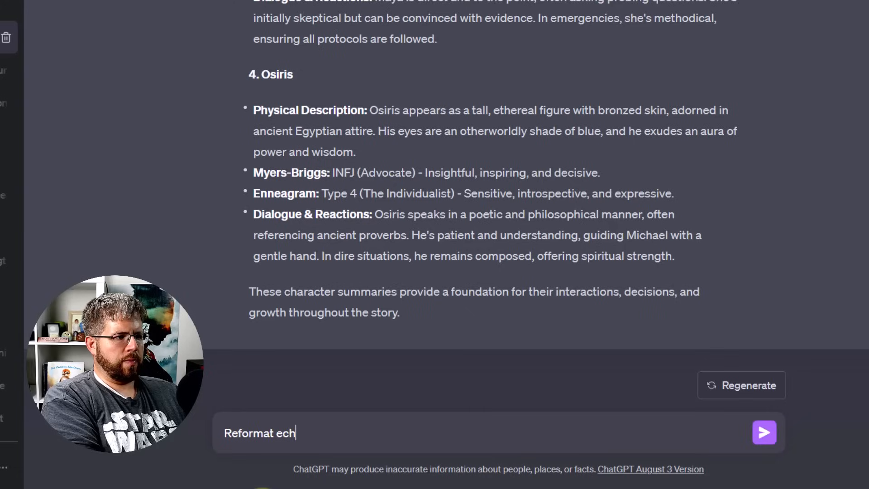
type("ch of those characters")
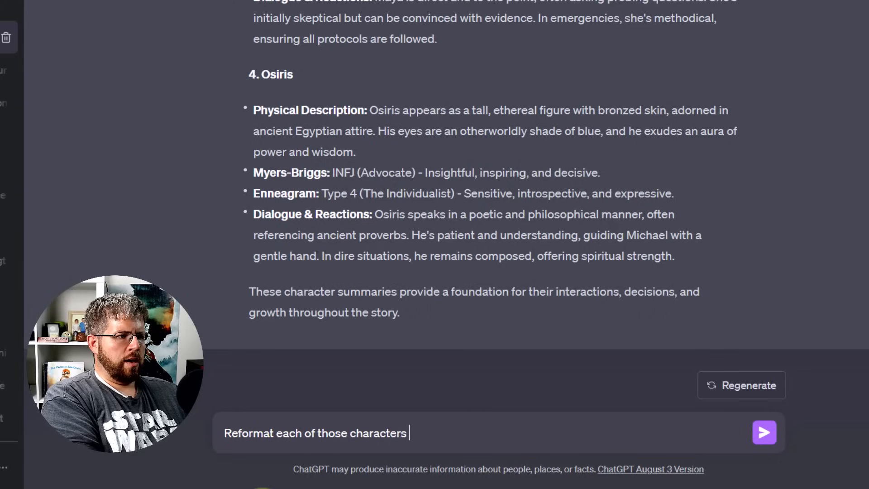
type(" in this format")
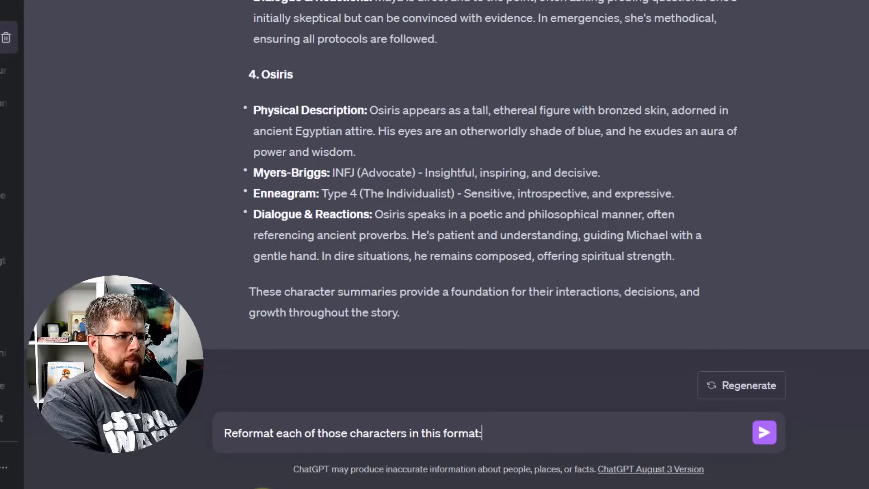
type(":")
Step: Add a separate line to the message reading "Name of character: A single paragraph containing on important information."
key("shift+Return")
type("Name of ")
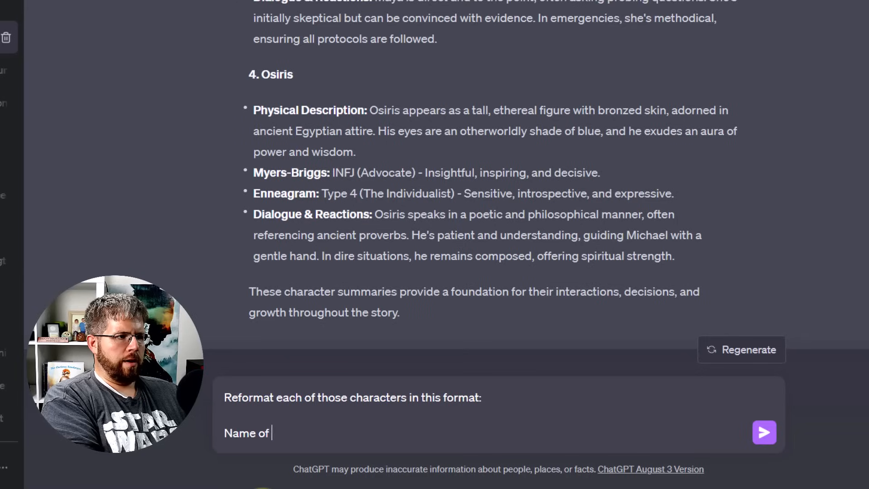
type("character: A")
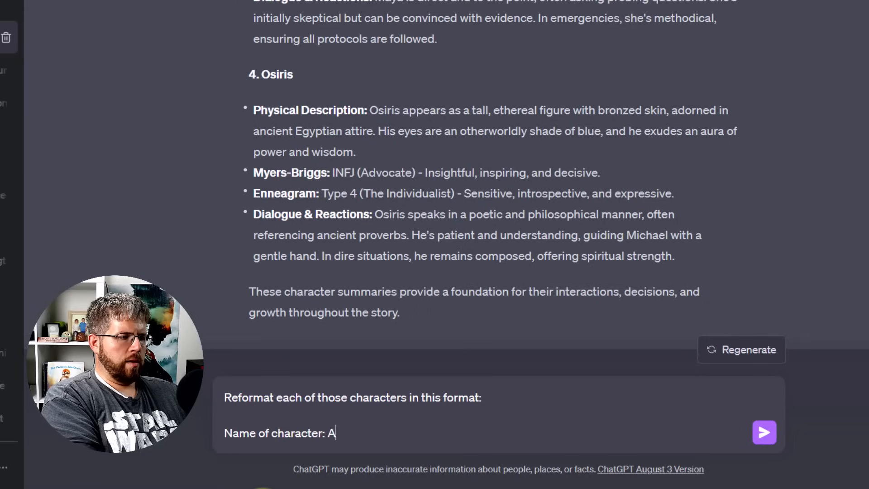
type(" single pa")
type("graph ")
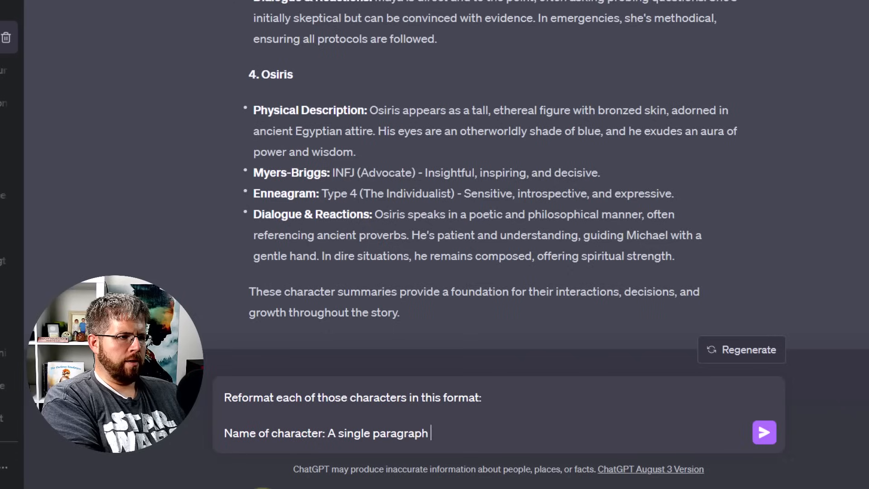
type("continai")
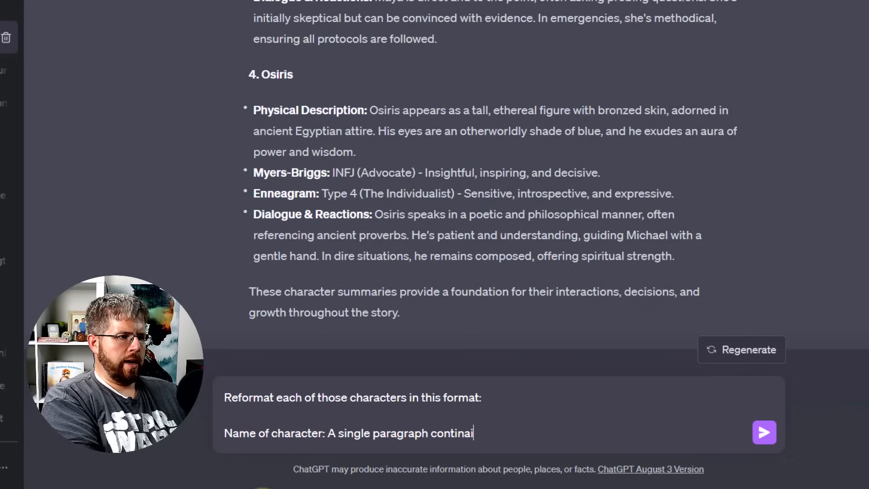
key("BackSpace")
key("BackSpace")
key("BackSpace")
key("BackSpace")
type("aining on ")
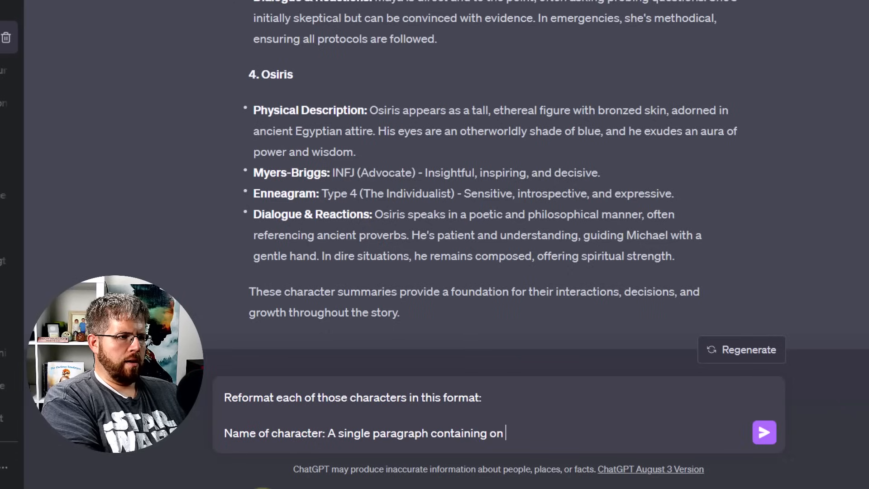
type("impor")
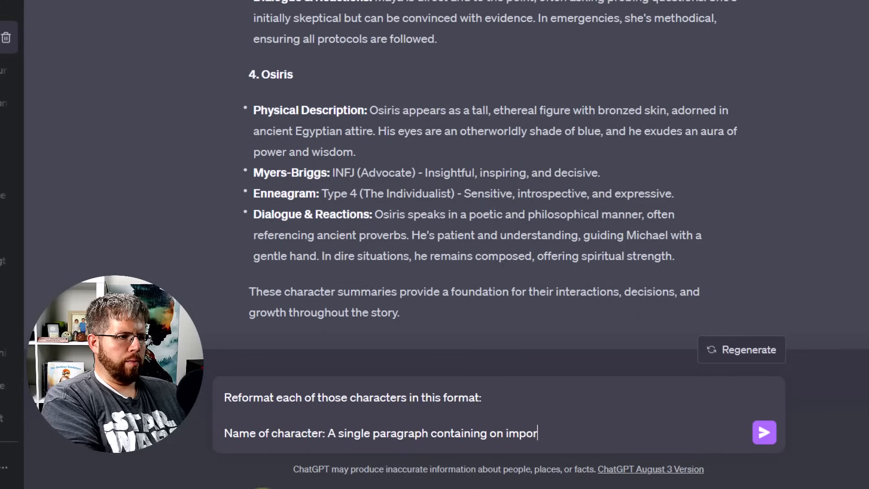
type("tant information.")
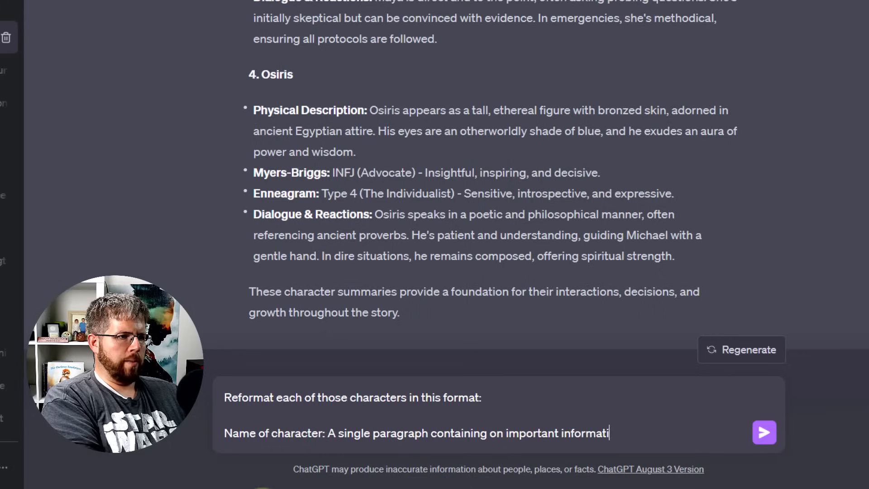
Step: Finish the message with a separate line reading "Do not use bullet points." and send it
key("shift+Return")
key("shift+Return")
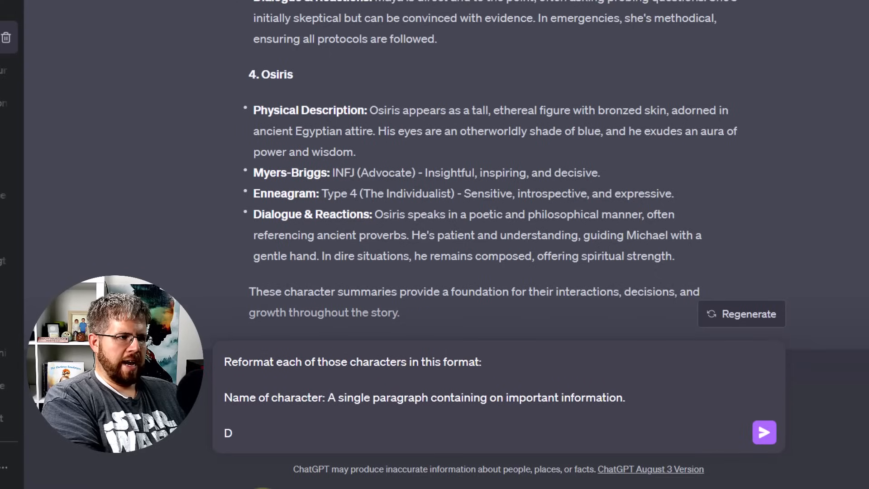
type("Do not use ")
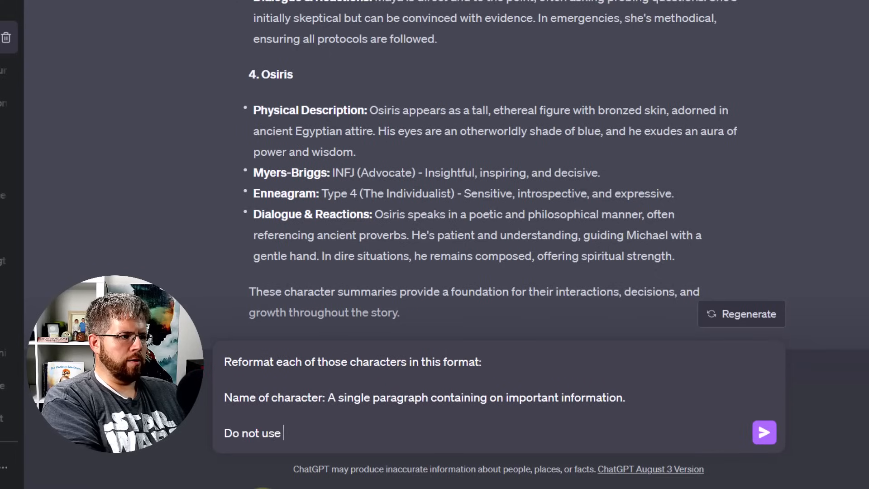
type("bullet points.")
key("Return")
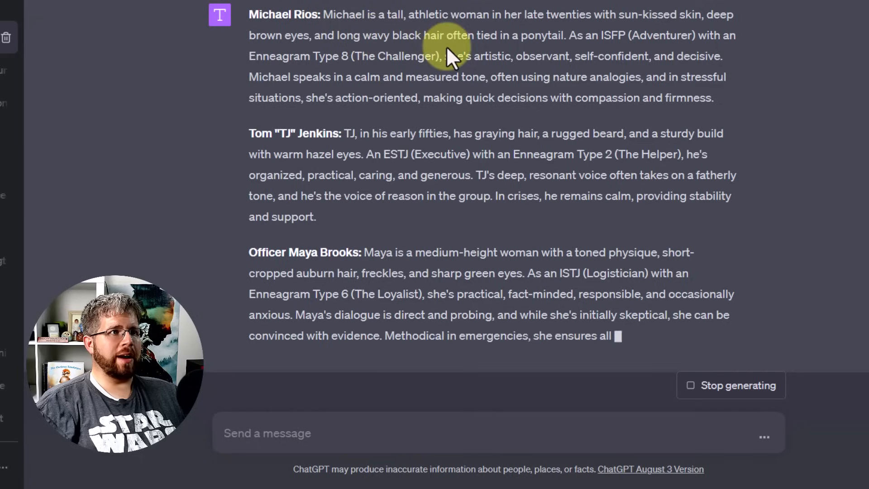
Step: Copy all four reformatted character summaries from the ChatGPT reply into the story planner's Characters section
scroll(463, 68, "up", 1)
scroll(462, 68, "up", 1)
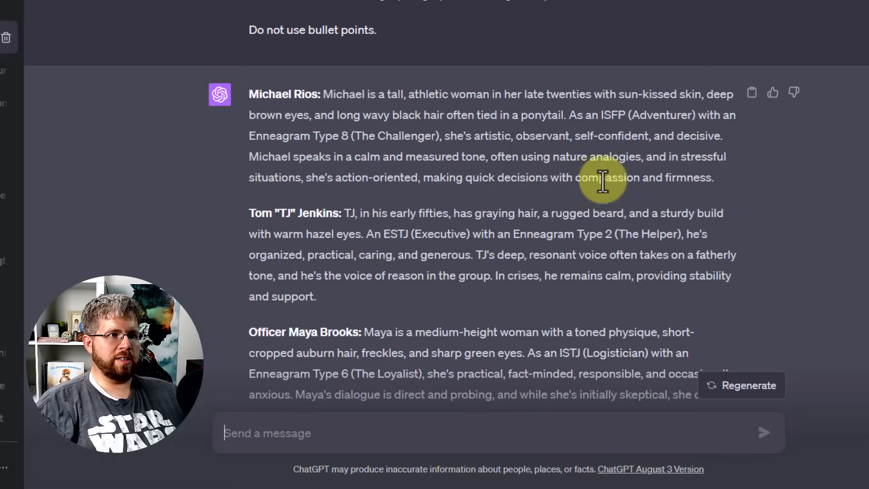
scroll(387, 215, "up", 2)
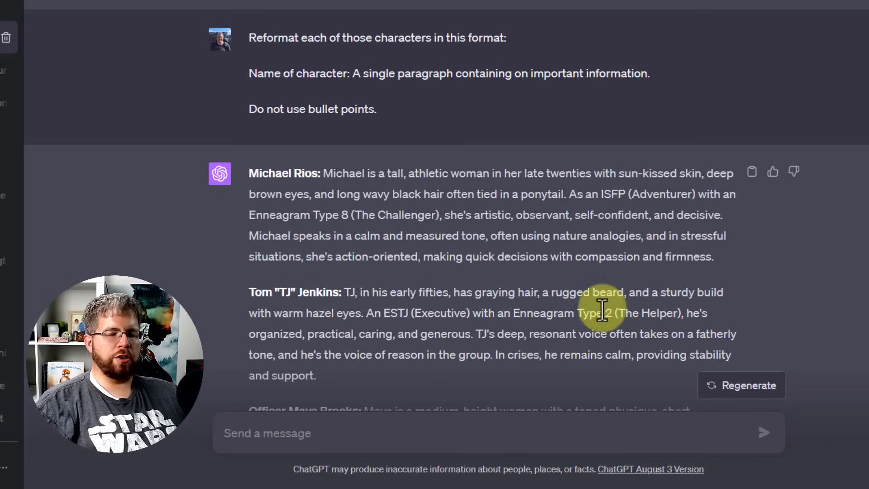
scroll(468, 235, "down", 2)
scroll(448, 231, "down", 4)
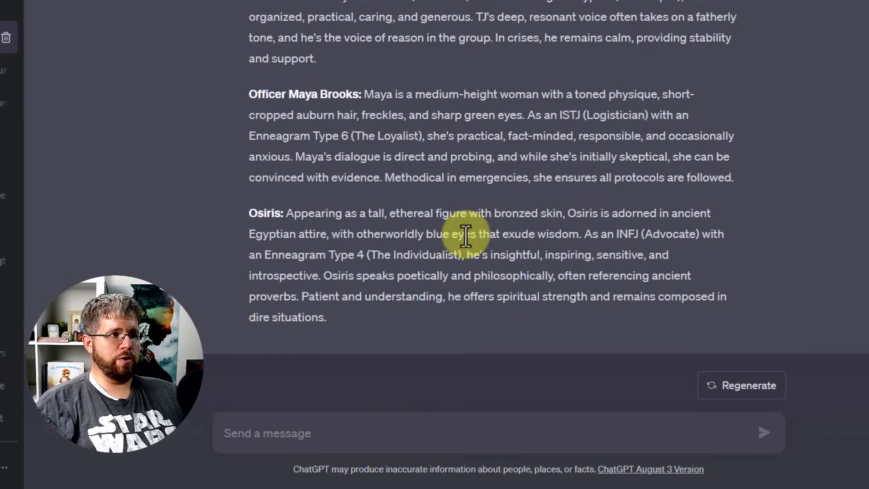
left_click_drag(329, 334, 238, 256)
scroll(229, 315, "up", 8)
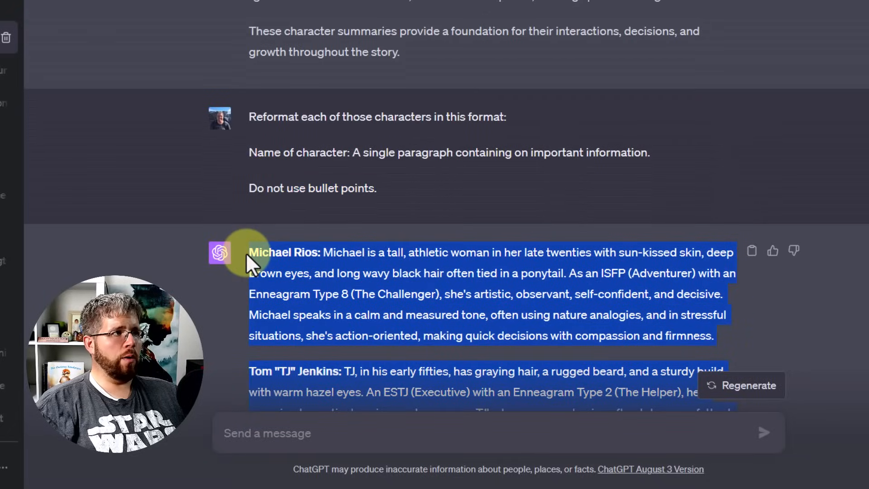
key("ctrl+Tab")
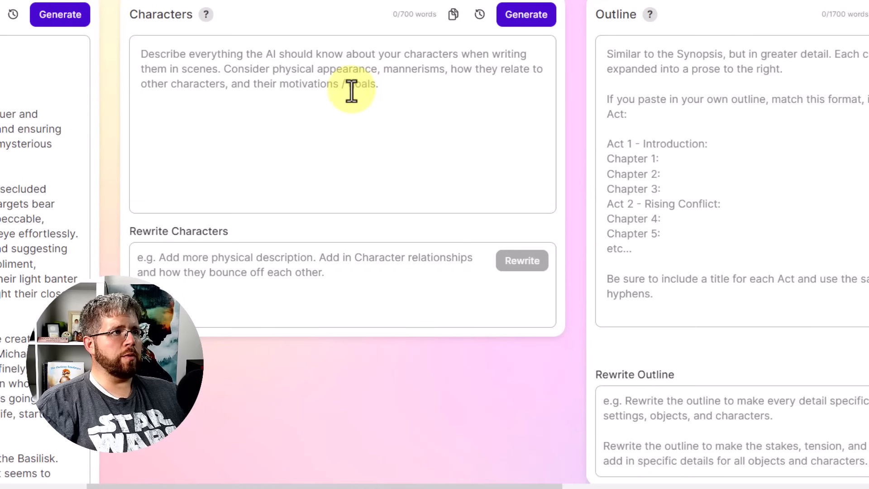
key("ctrl+v")
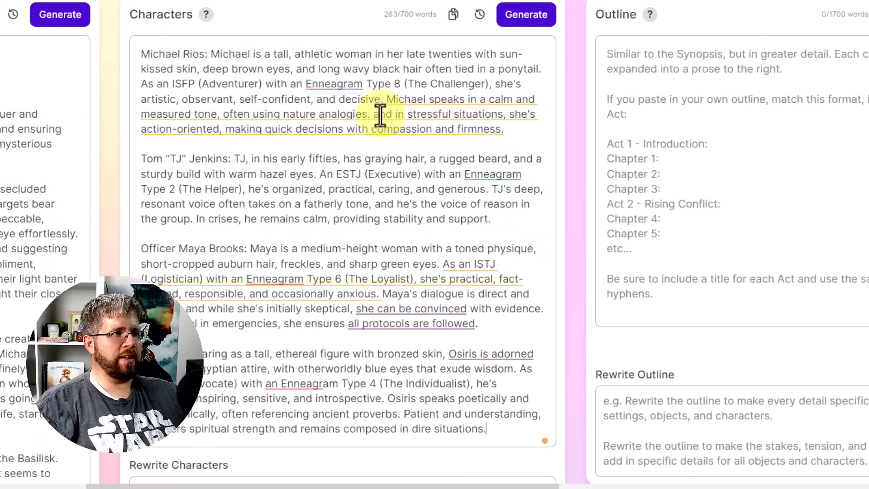
mouse_move(351, 85)
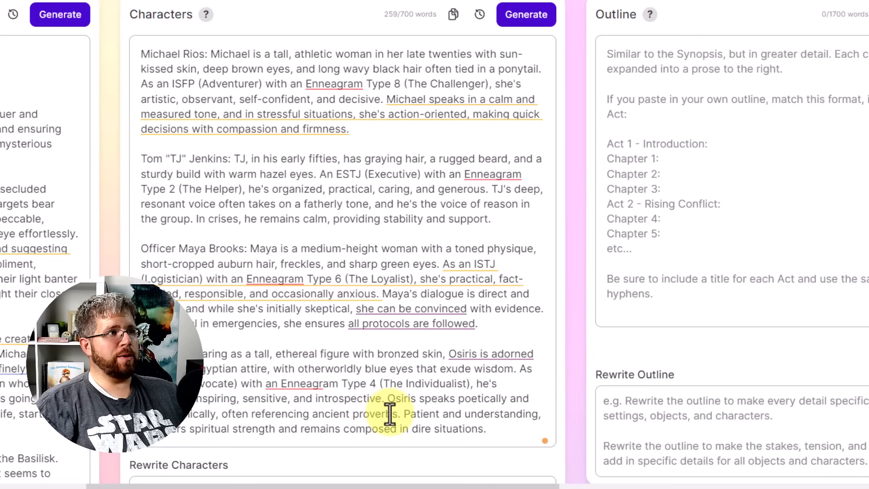
left_click_drag(390, 414, 141, 45)
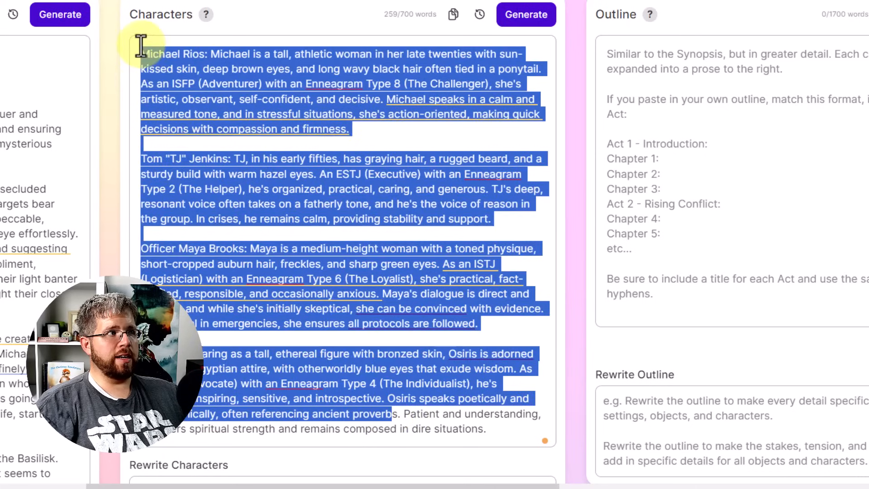
left_click(234, 58)
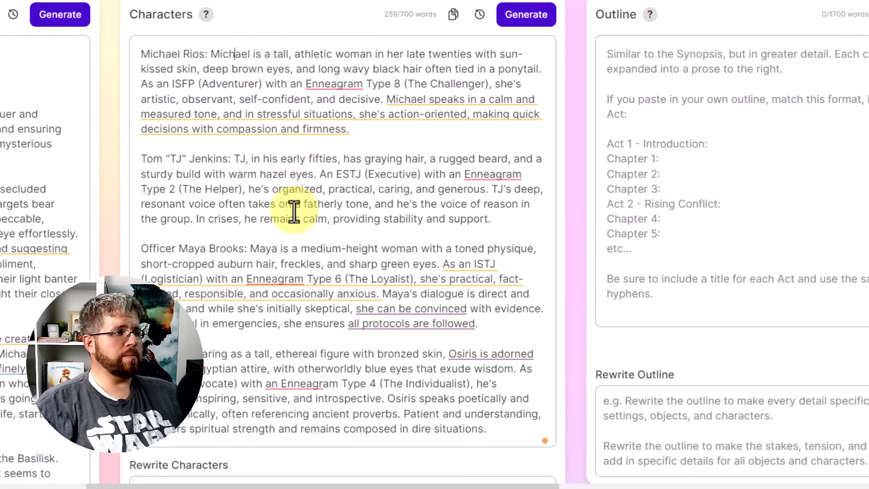
scroll(273, 171, "down", 5)
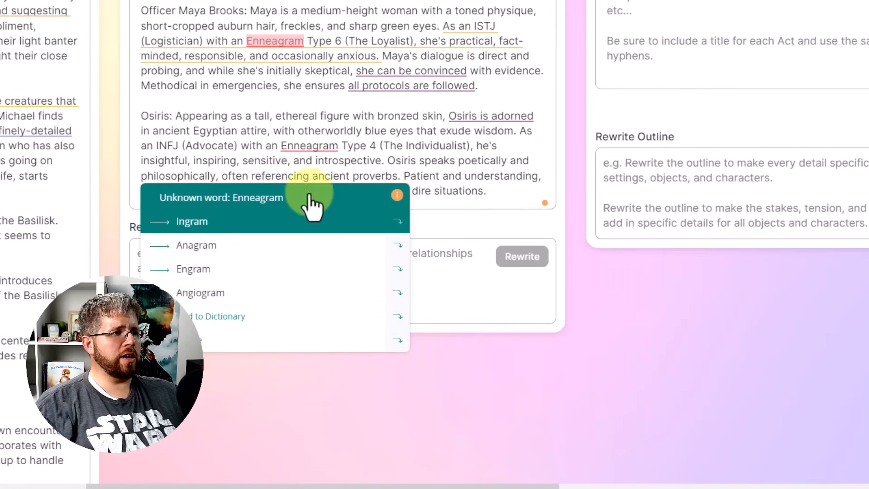
left_click(429, 177)
scroll(442, 187, "up", 5)
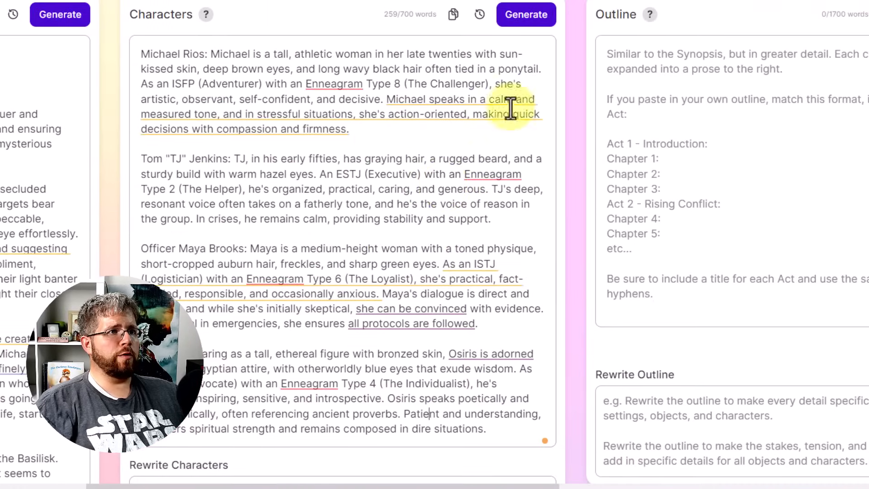
Step: Go to the empty Outline section and examine the act and chapter format it expects
scroll(679, 146, "right", 5)
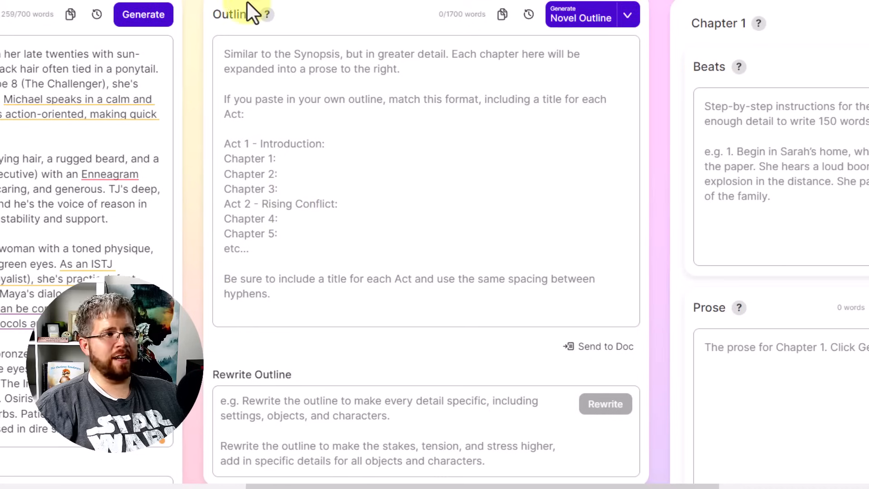
mouse_move(261, 20)
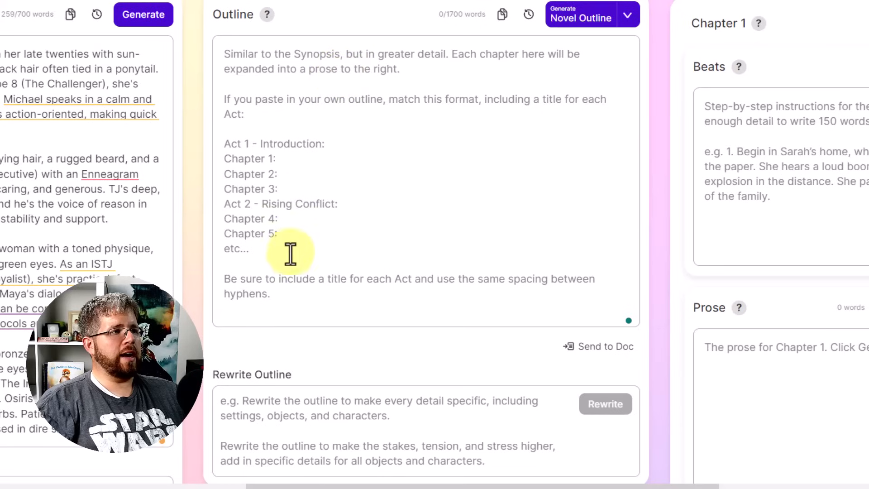
left_click(282, 235)
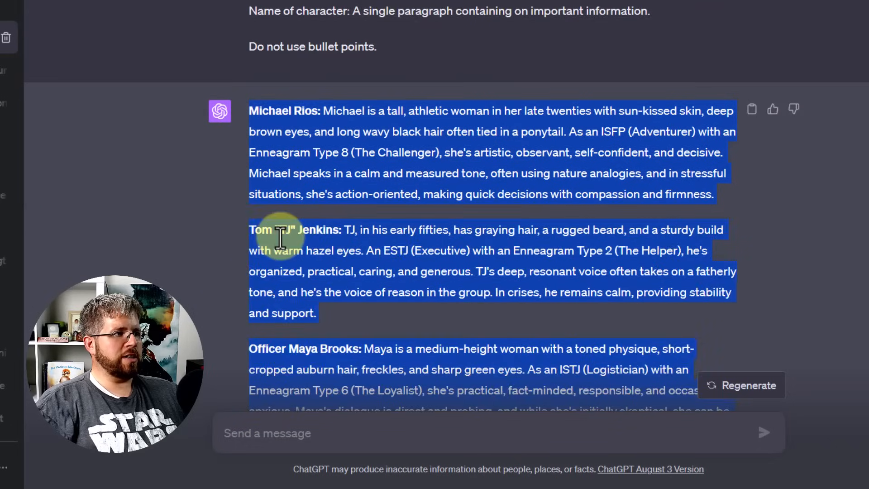
Step: Copy the entire text of the story planner's Synopsis section and start a new ChatGPT conversation
scroll(278, 236, "down", 6)
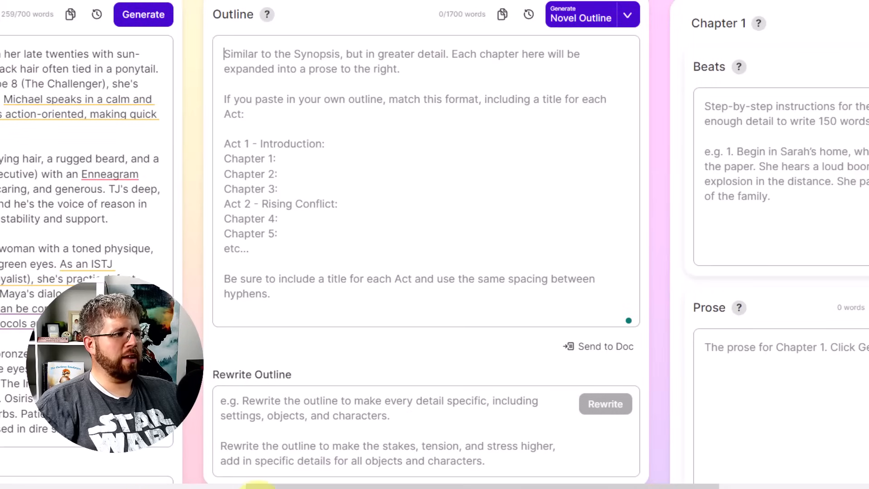
left_click_drag(274, 487, 120, 486)
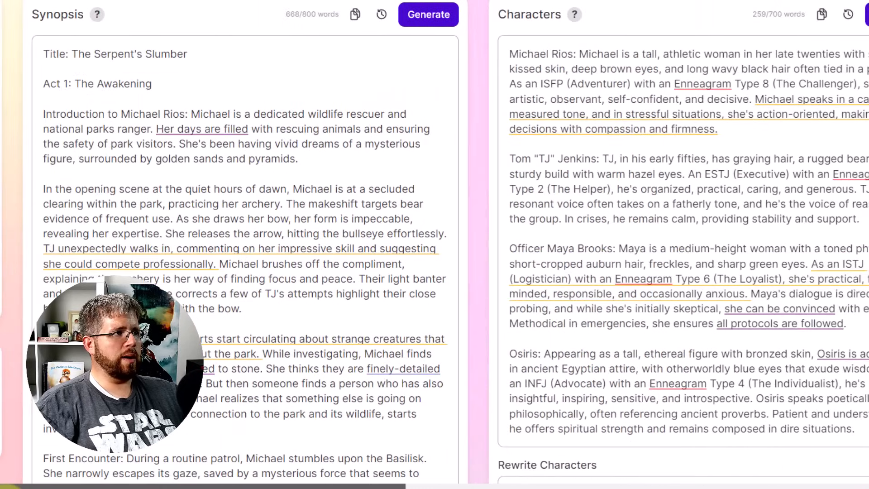
left_click(122, 380)
key("ctrl+a")
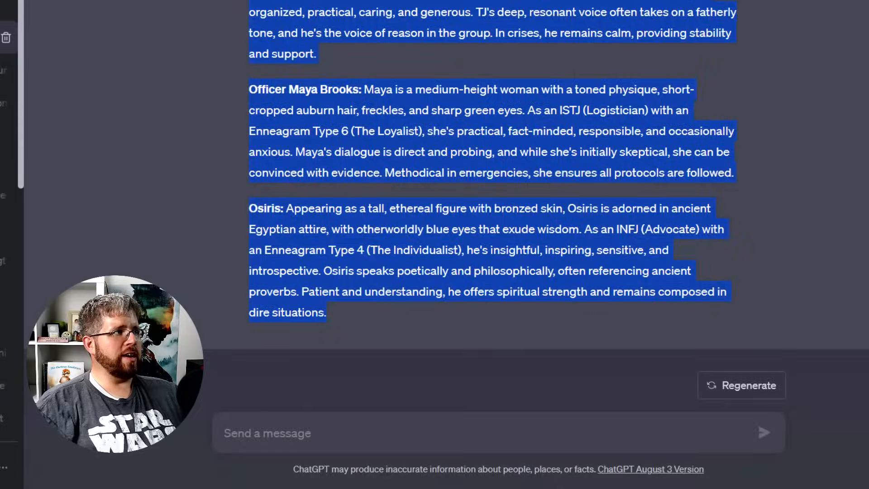
left_click(4, 2)
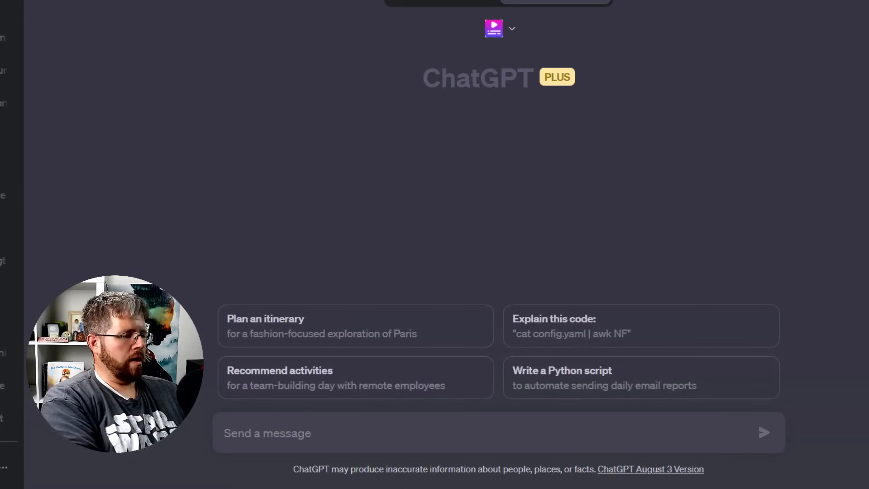
Step: Begin the message with "Using the following synopsis, create a detailed outline of the story,"
type("Using the following sn")
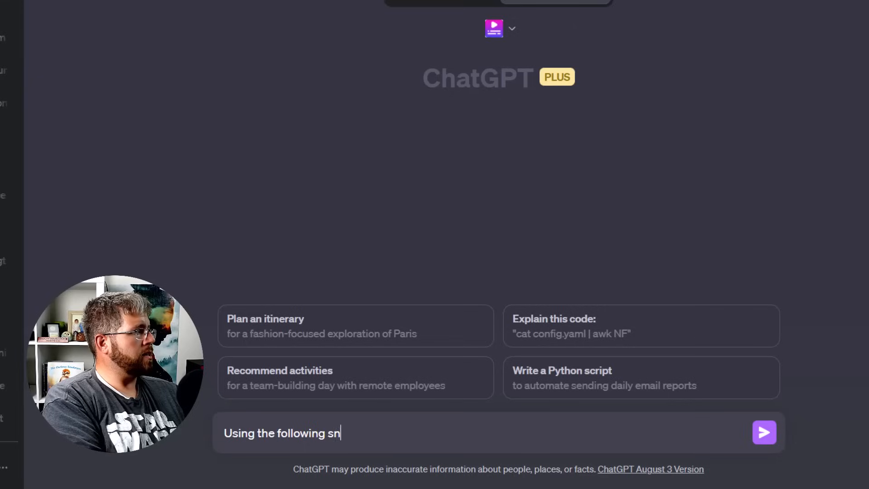
key("BackSpace")
type("ynopsis")
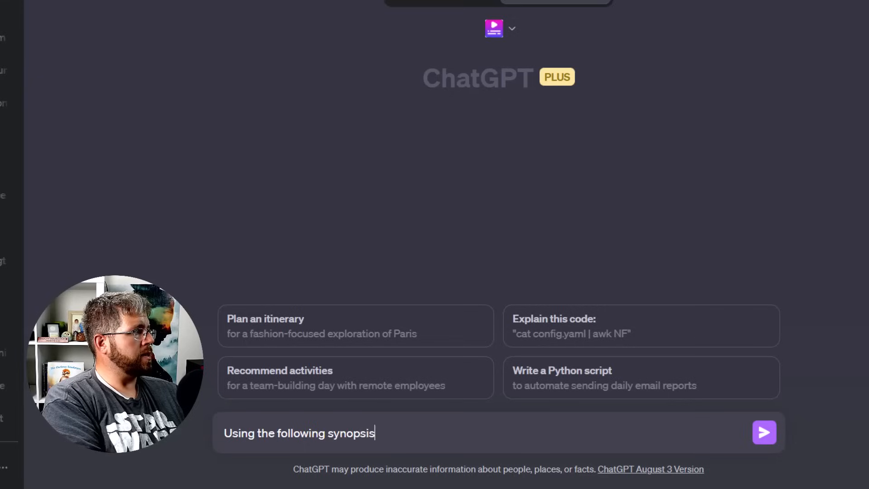
type(", create a detaile")
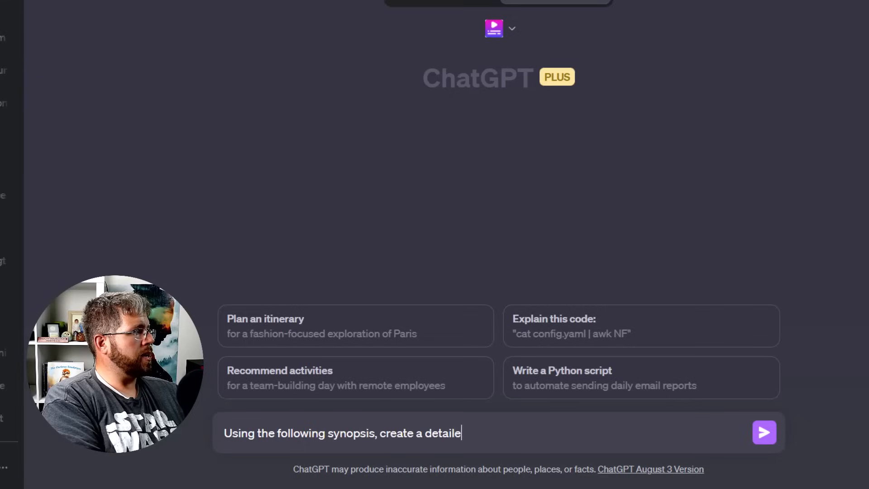
type("d summary of the story")
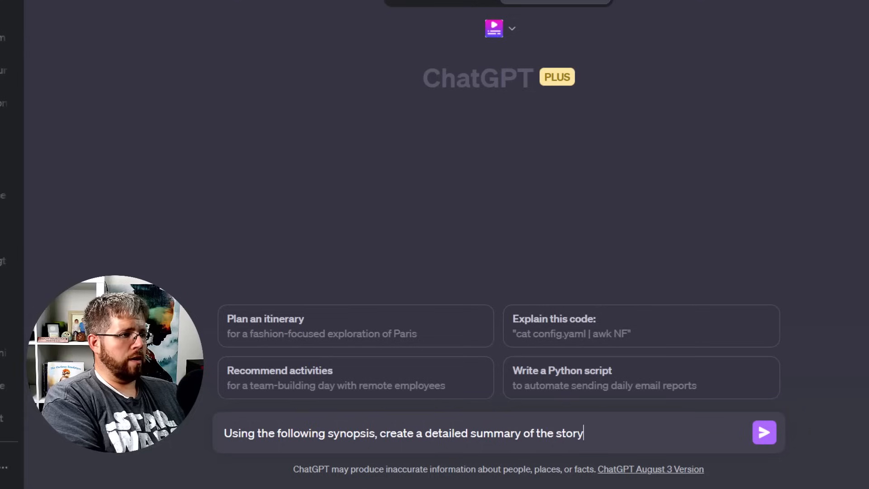
key("BackSpace")
key("BackSpace")
key("BackSpace")
key("BackSpace")
key("BackSpace")
key("BackSpace")
key("BackSpace")
key("BackSpace")
key("BackSpace")
key("BackSpace")
key("BackSpace")
key("BackSpace")
key("BackSpace")
key("BackSpace")
key("BackSpace")
key("BackSpace")
key("BackSpace")
key("BackSpace")
key("BackSpace")
key("BackSpace")
type("out")
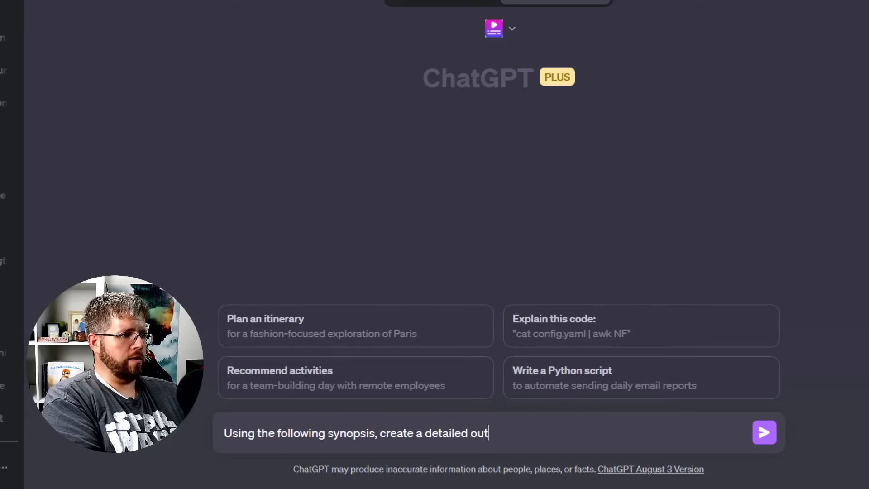
type("line of the story, fle")
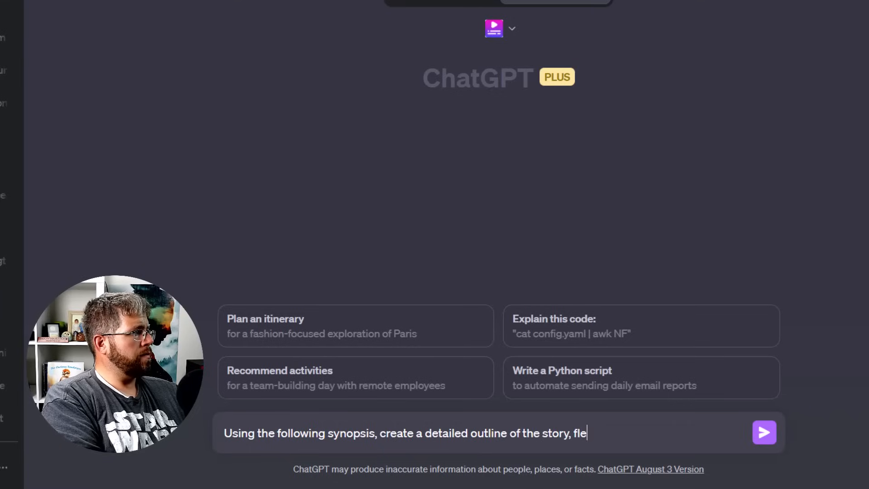
Step: Continue the message with "fleshing out additional details and breaking it into parts using the 24 chapter novel outline:"
type("shing out additional de")
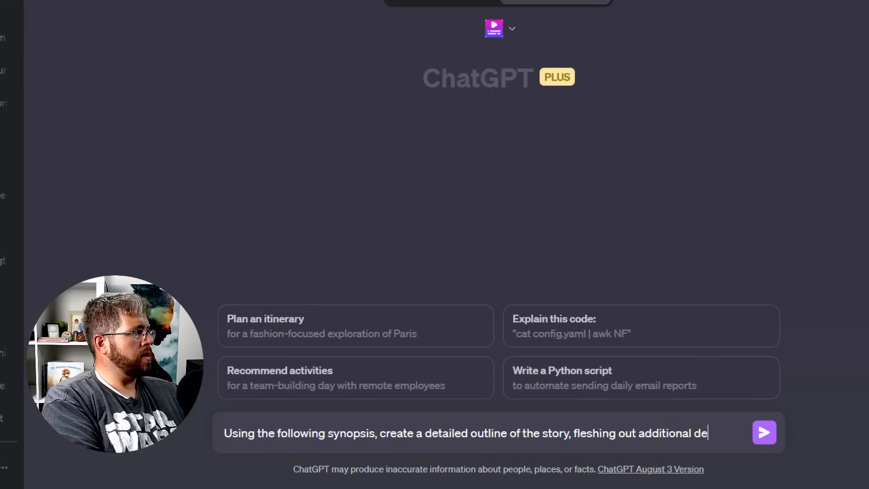
type("tails and breaking ")
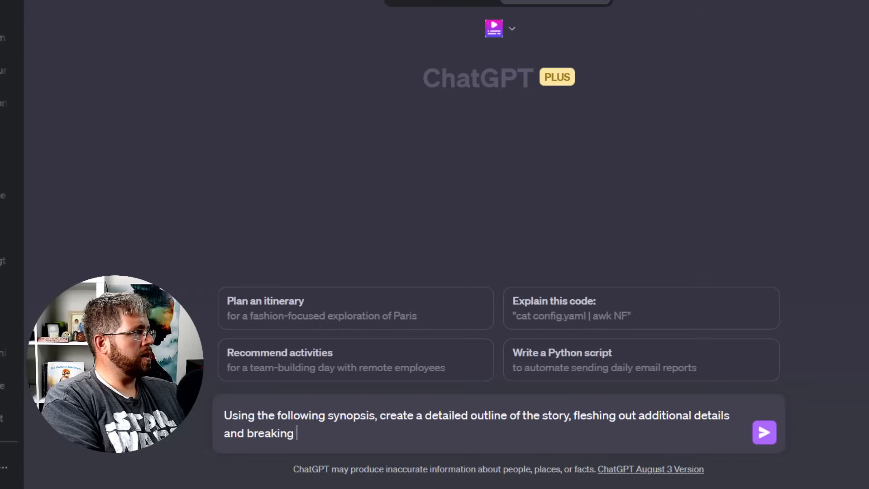
type("it into part")
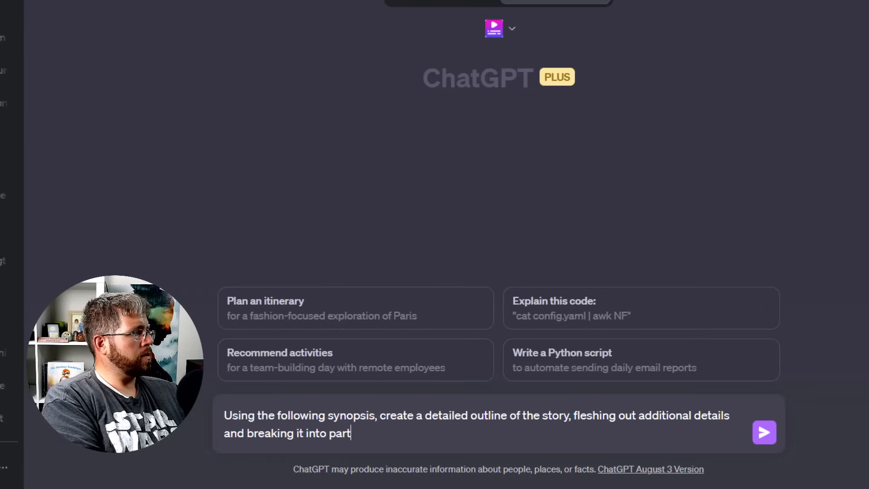
type("s using th")
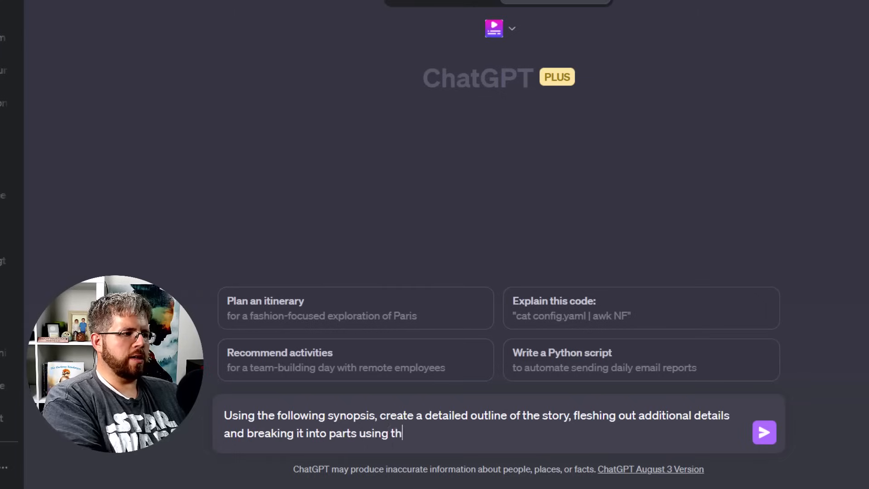
type("e 24 chapter novel ")
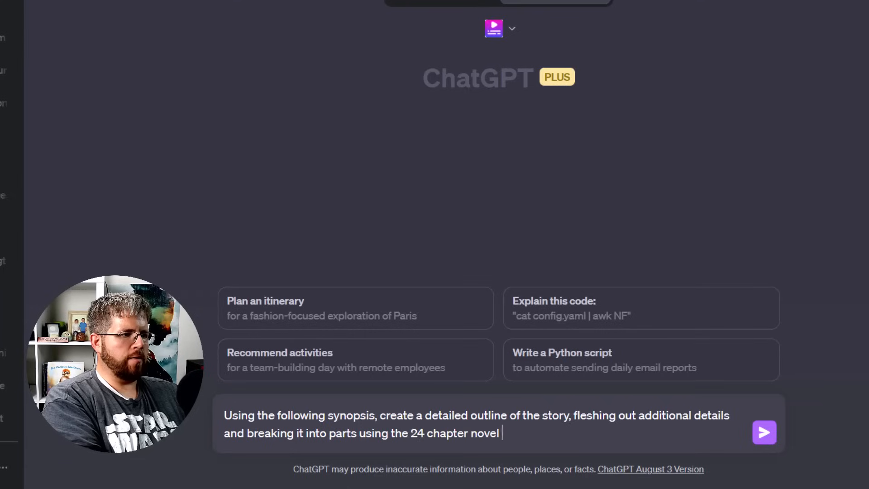
type("outline:")
key("shift+Return")
key("shift+Return")
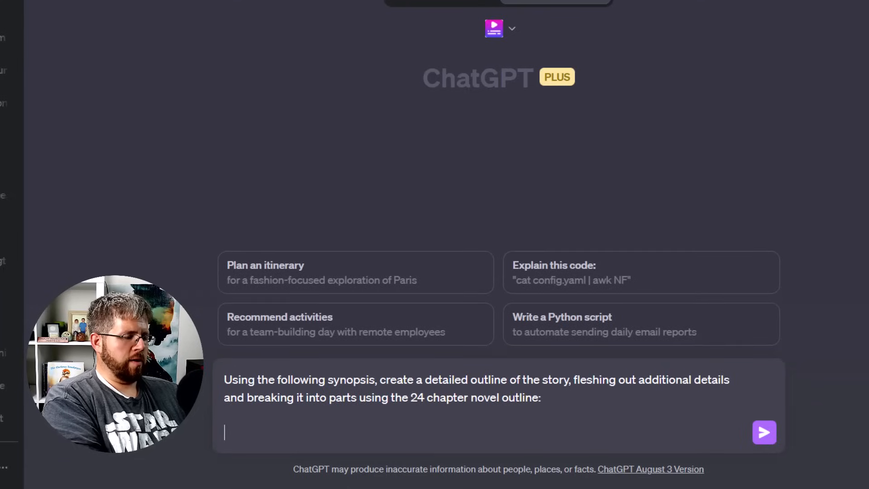
Step: Add a "Synopsis:" heading on a separate line of the message and paste the copied synopsis below it
type("Synopsis:")
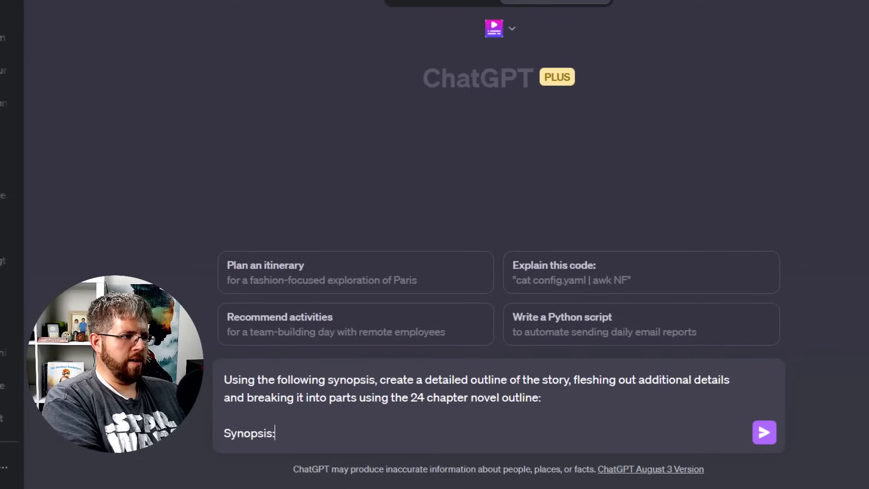
key("shift+Return")
key("shift+Return")
key("ctrl+v")
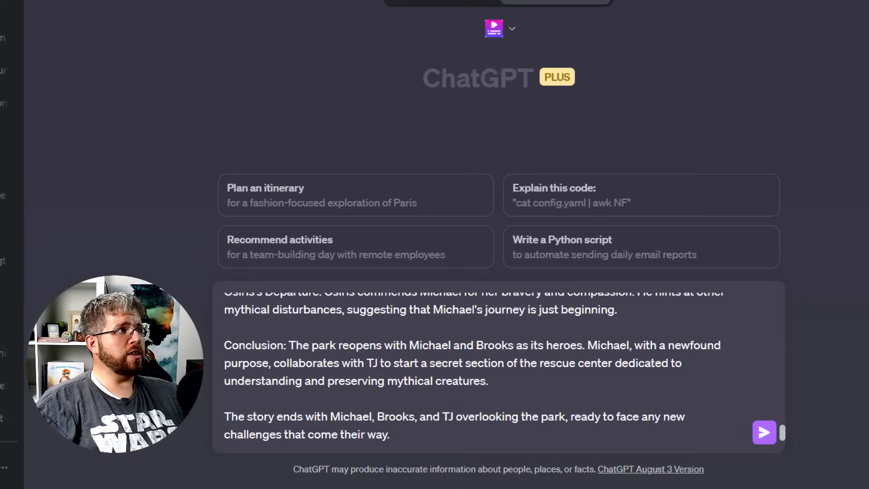
Step: Open the 24 Chapter Novel Outline article in a new tab and copy its full outline from Act 1 through Chapter 25
key("ctrl+t")
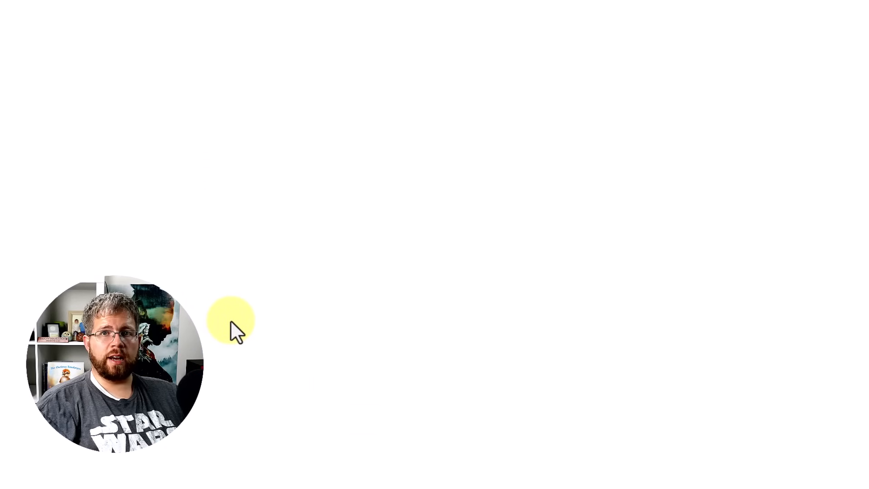
scroll(448, 367, "down", 5)
scroll(442, 352, "down", 4)
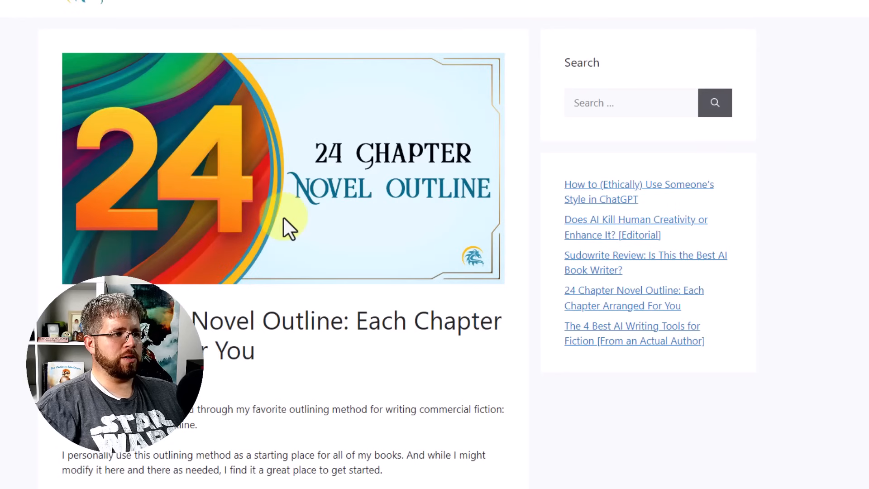
scroll(284, 218, "down", 10)
scroll(278, 221, "down", 3)
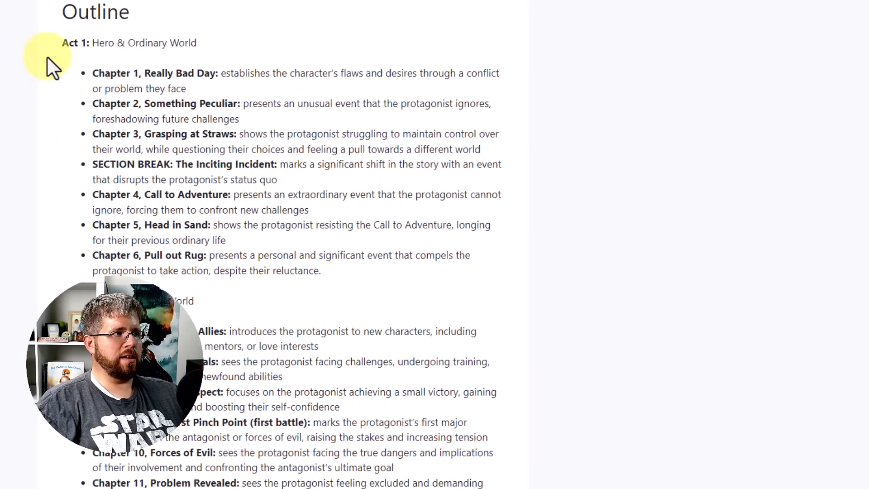
left_click_drag(55, 43, 410, 295)
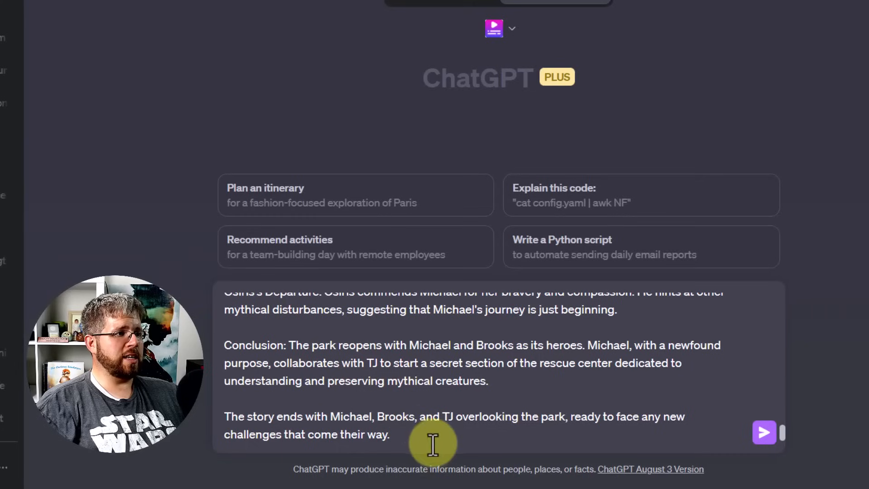
Step: Return to the ChatGPT message, add the heading "24 Chapter Novel Outline:" after the synopsis, and paste the copied outline below it
key("shift+Return")
key("shift+Return")
type("24")
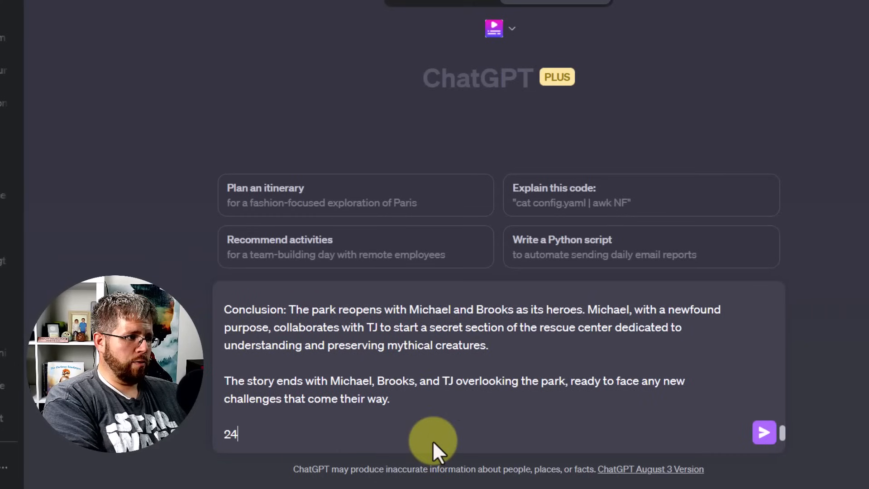
type(" Chapter Novel O")
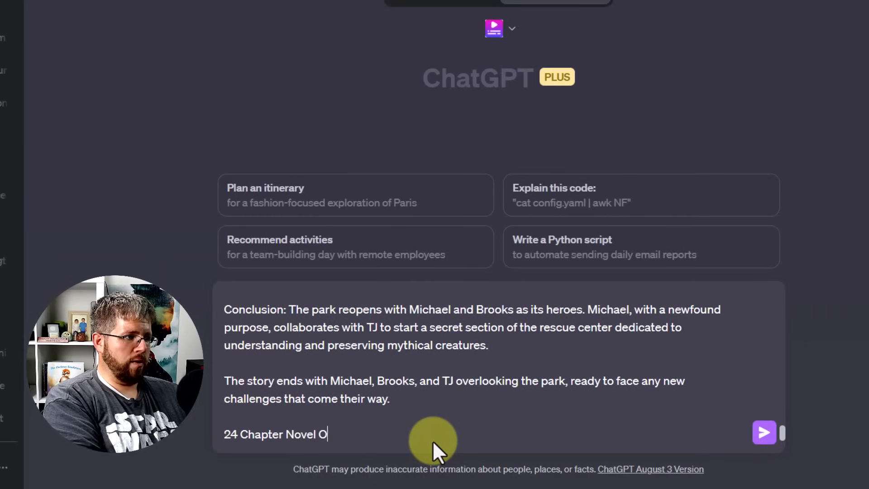
type("utline:")
key("shift+Return")
key("shift+Return")
key("ctrl+v")
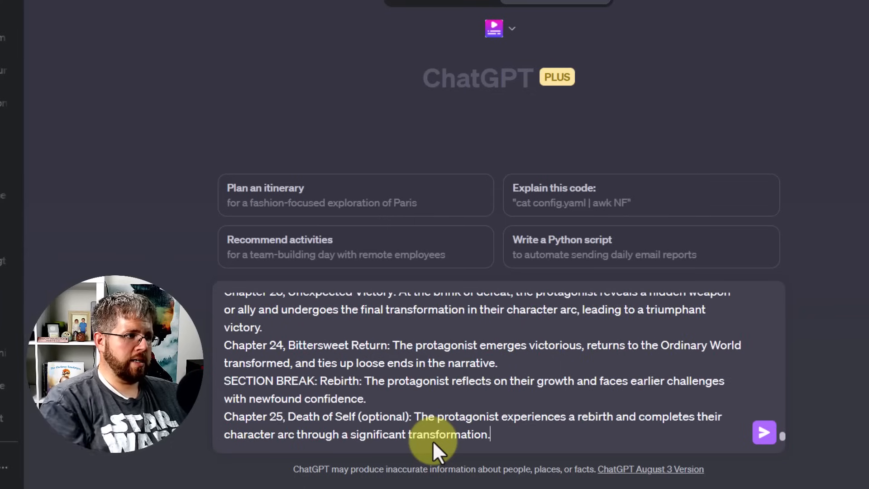
Step: Try removing the "SECTION BREAK: Rebirth" entry from the pasted outline, and undo the deletion
left_click_drag(366, 397, 224, 382)
key("BackSpace")
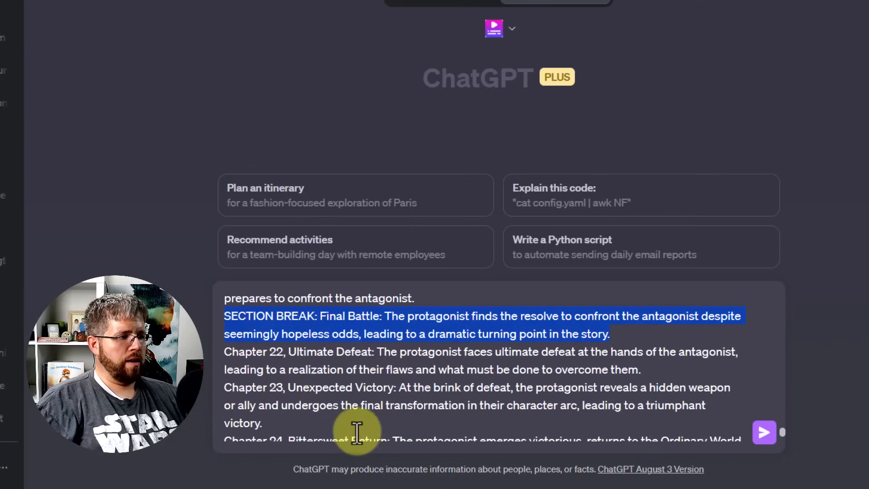
scroll(357, 432, "down", 2)
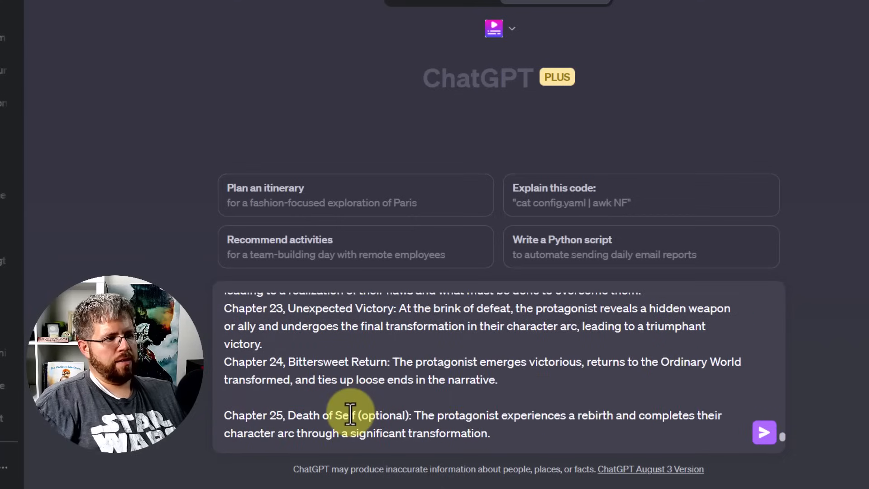
key("ctrl+z")
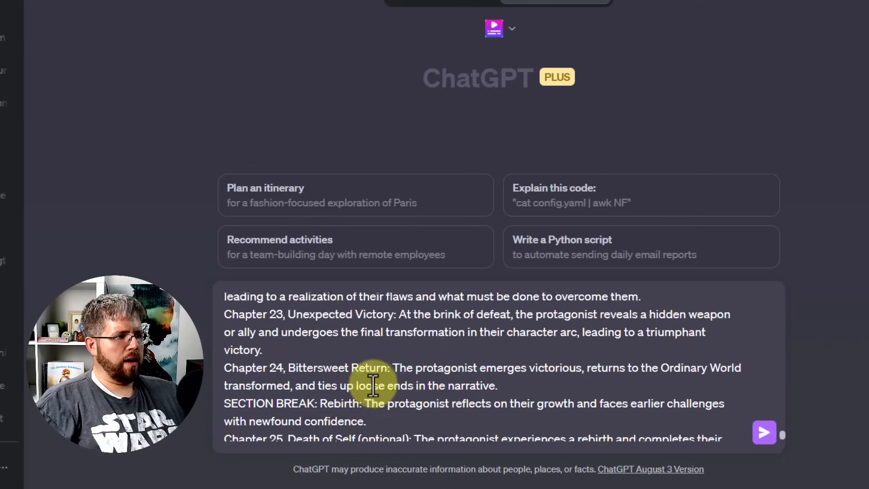
scroll(372, 386, "down", 1)
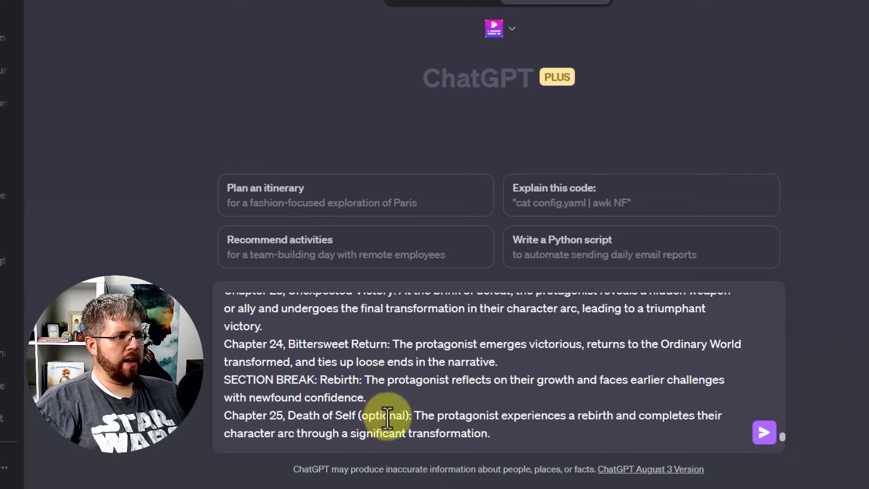
Step: Add a "Style:" heading on a separate line after the Chapter 25 entry at the end of the message
left_click(539, 438)
key("shift+Return")
key("shift+Return")
type("Style")
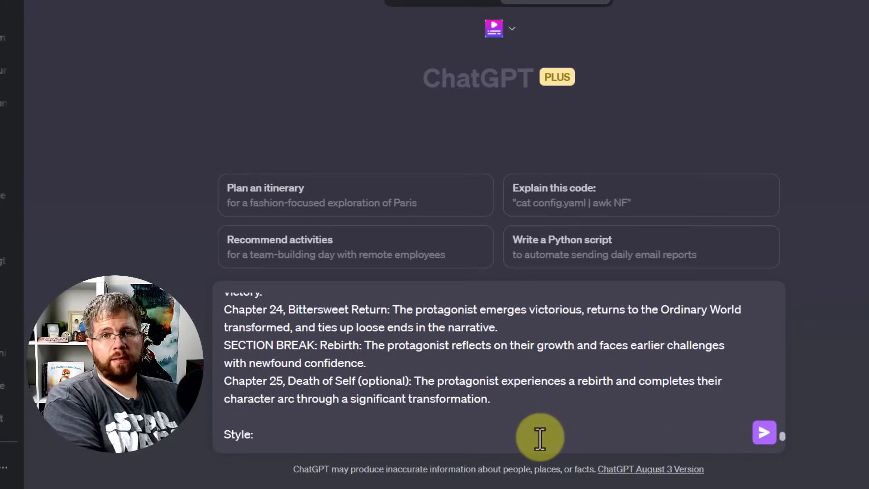
type(":")
key("shift+Return")
key("shift+Return")
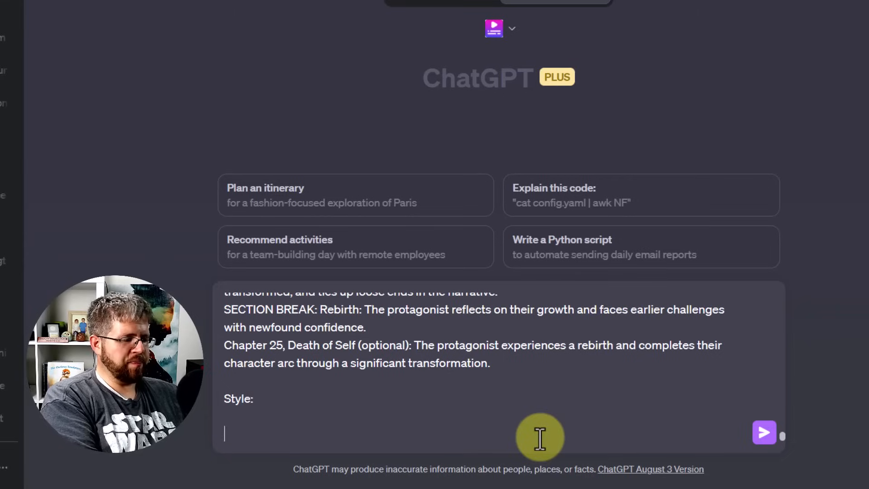
Step: Under the Style heading, add "Format the outline in the following style:" followed by the template line "Act 1 - Name"
type("Format the ou")
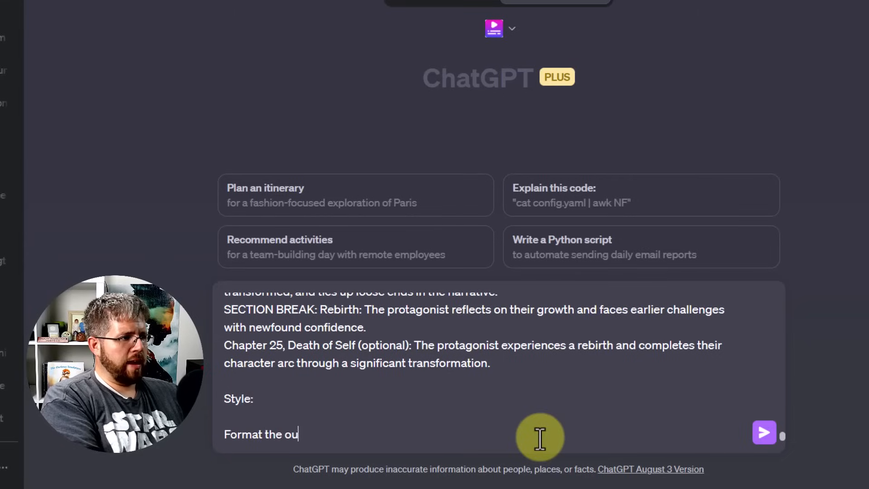
type("tline in the following")
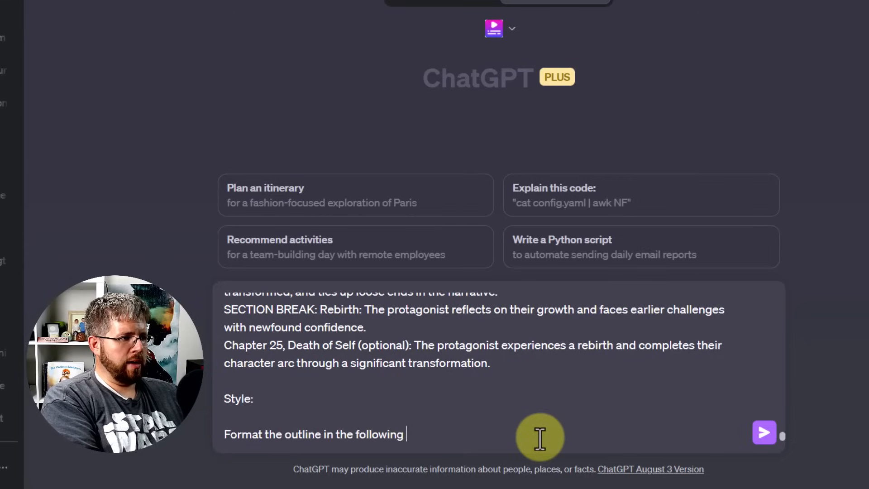
type(" style:")
key("shift+Return")
key("shift+Return")
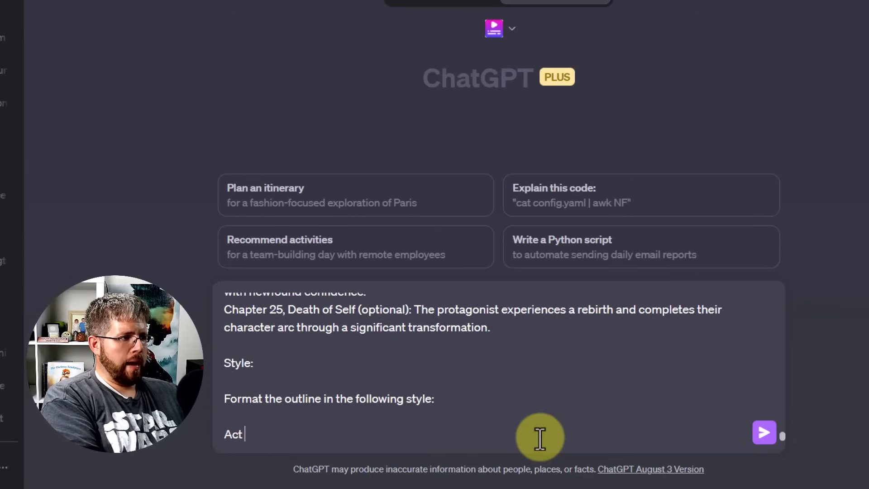
type("Act 1 - Name")
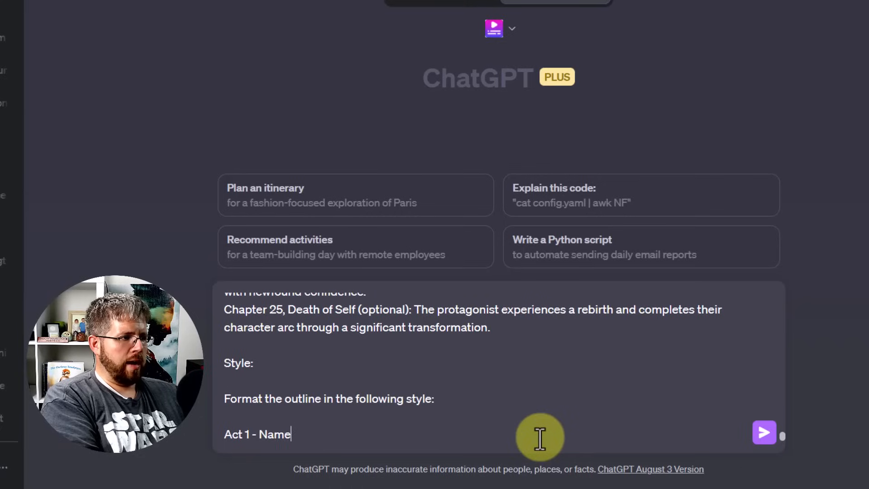
key("shift+Return")
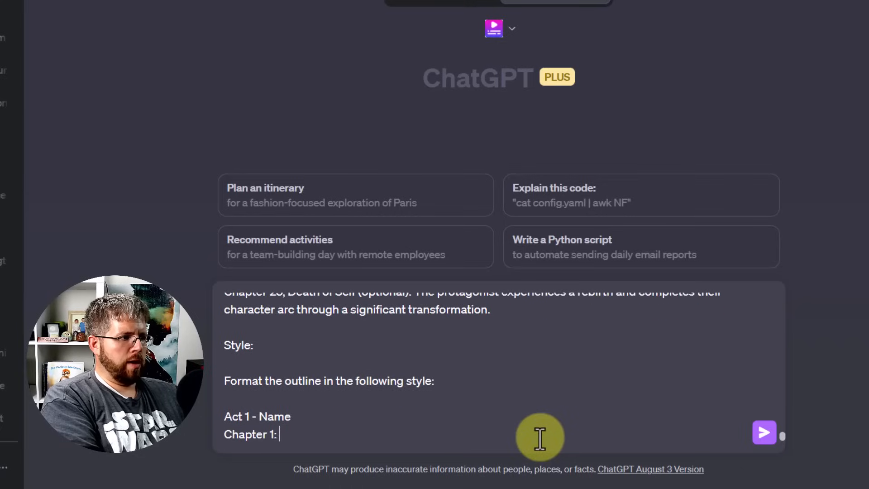
Step: Below the act line, list "Chapter 1:", "Chapter 2:", "Chapter 3:" and "etc." on separate lines of the format template
type("Chapter 1:")
key("shift+Return")
type("Chapter 2:")
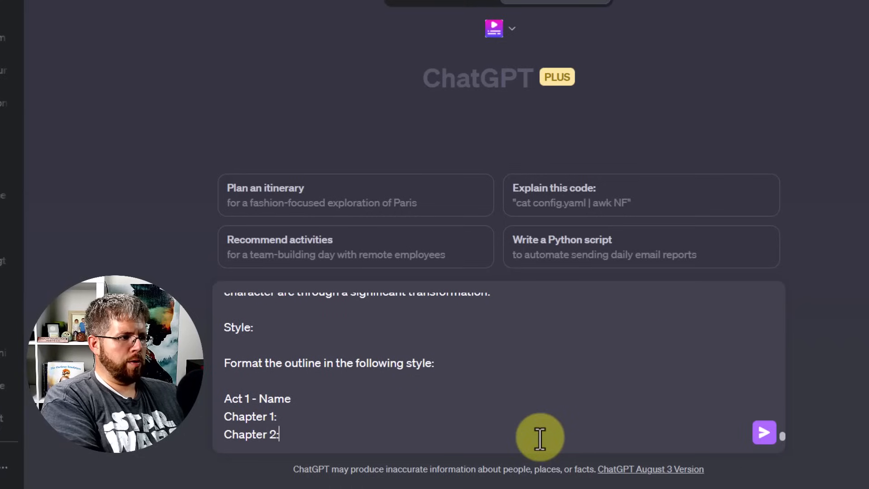
key("shift+Return")
type("Chapter 3")
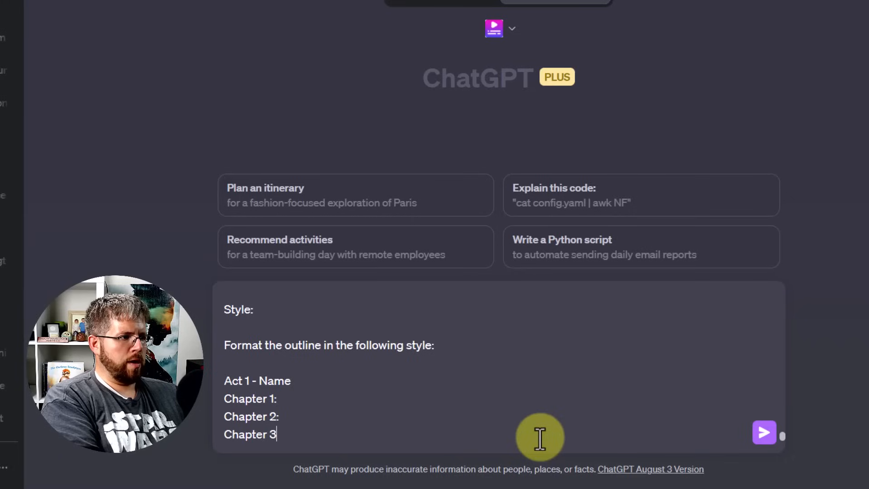
type(":")
key("shift+Return")
type("etc.")
key("shift+Return")
key("shift+Return")
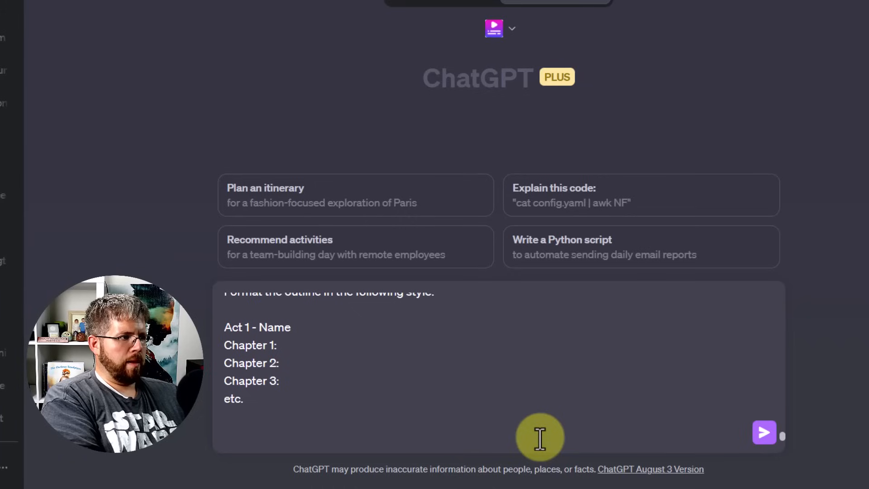
Step: Add "Act 1 should have 6 chapters, Act 2 should have 12 chapters, and Act 3 should have 6 chapters." and send the message
type("Act 1 should have 6 chapters, Act 2")
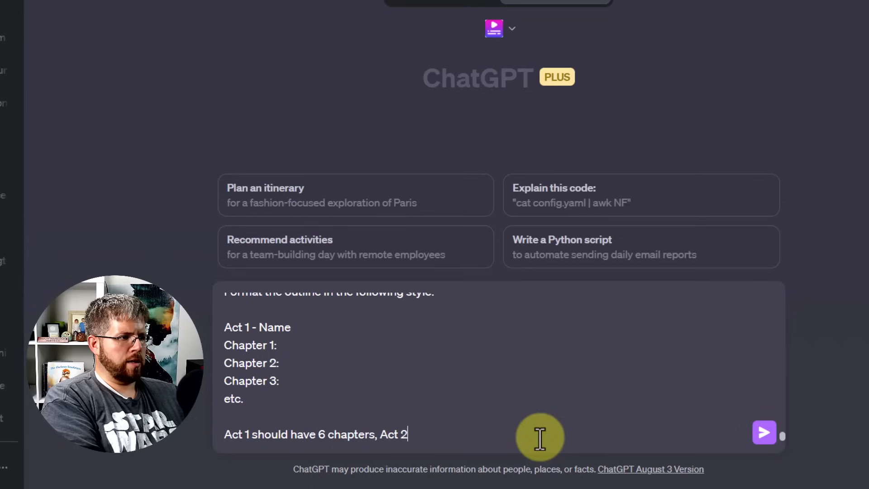
type(" should have 12 chapte")
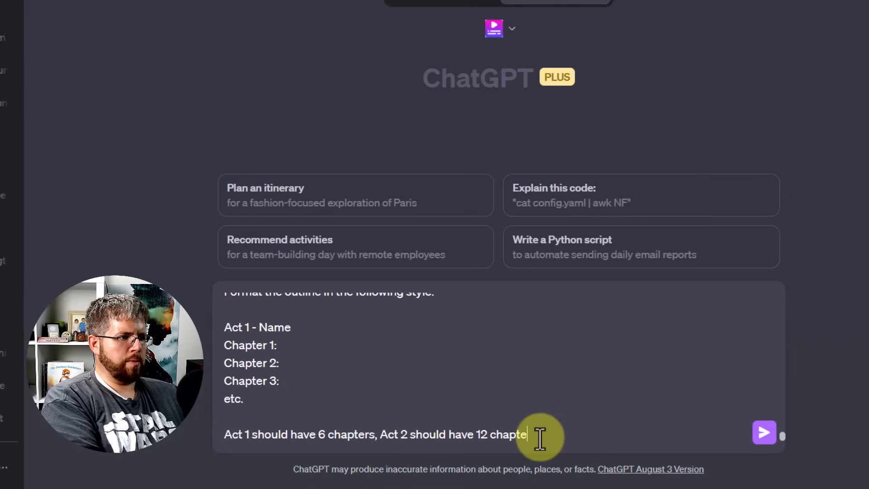
type("rs, and Act 3 should have 6 chapters.")
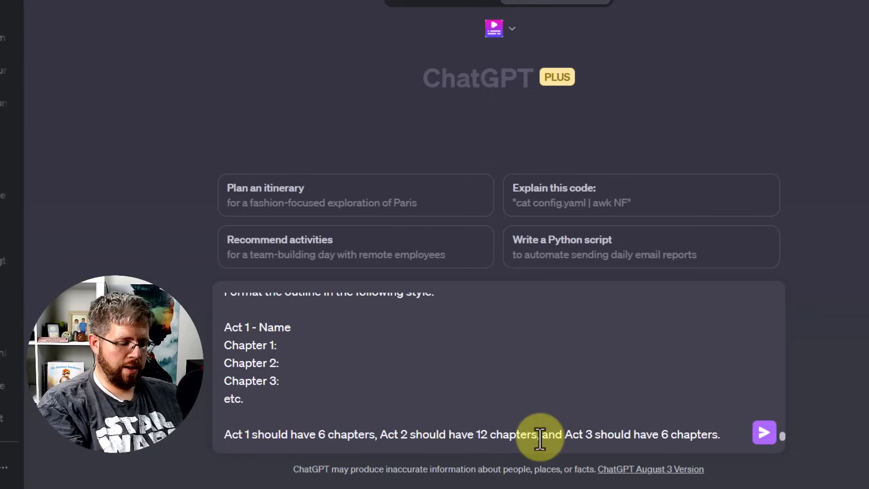
key("Return")
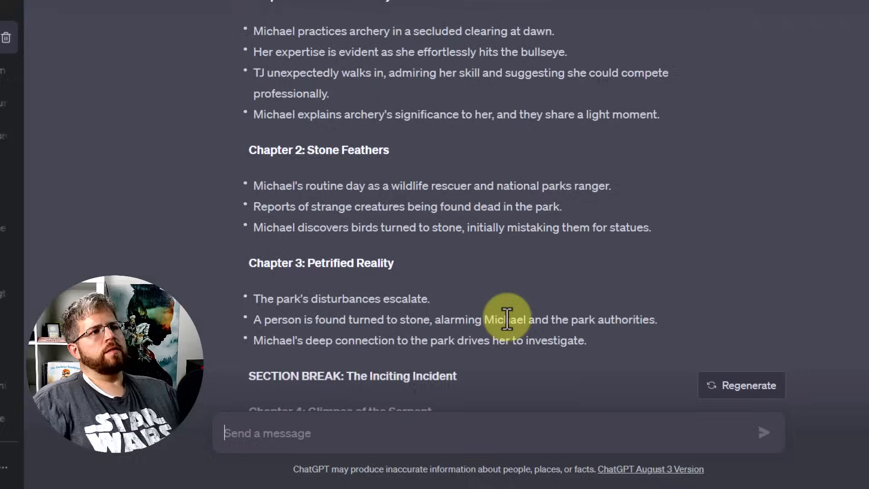
Step: Review the generated outline, copy it in full from Act 1 through Chapter 25, and paste it into the story planner's Outline section
scroll(498, 321, "up", 10)
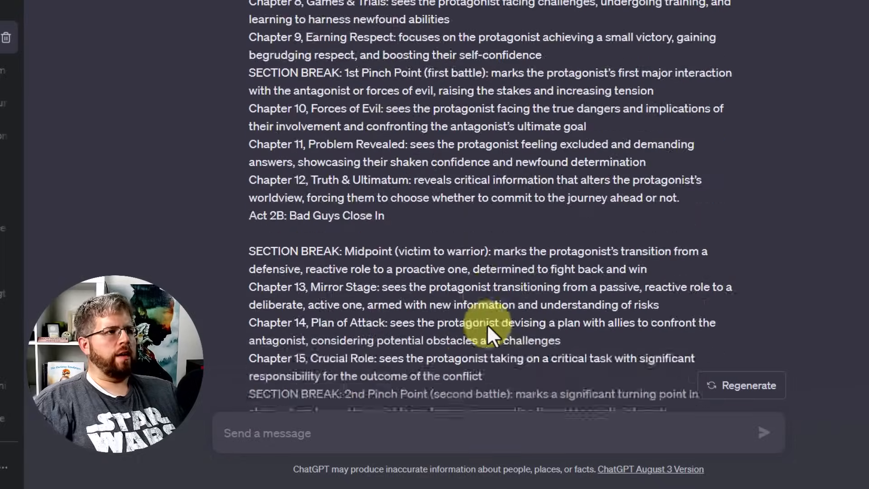
scroll(486, 324, "down", 12)
scroll(487, 324, "up", 7)
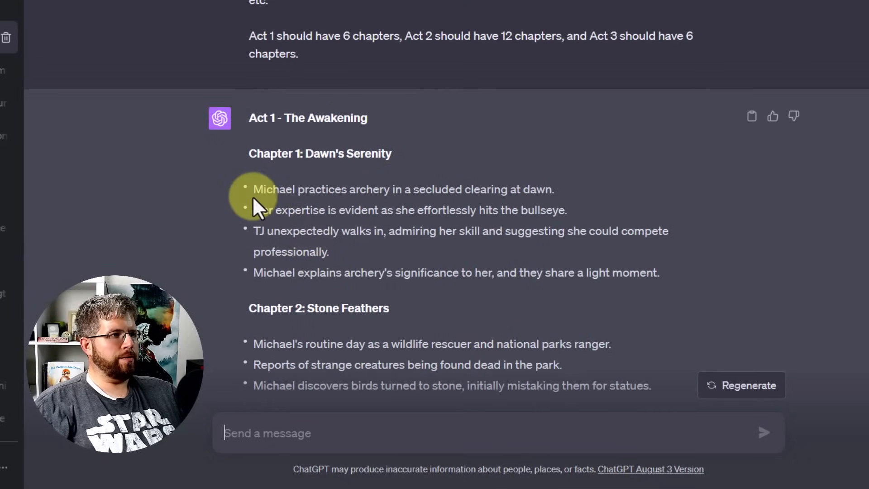
left_click_drag(253, 188, 661, 272)
left_click(455, 281)
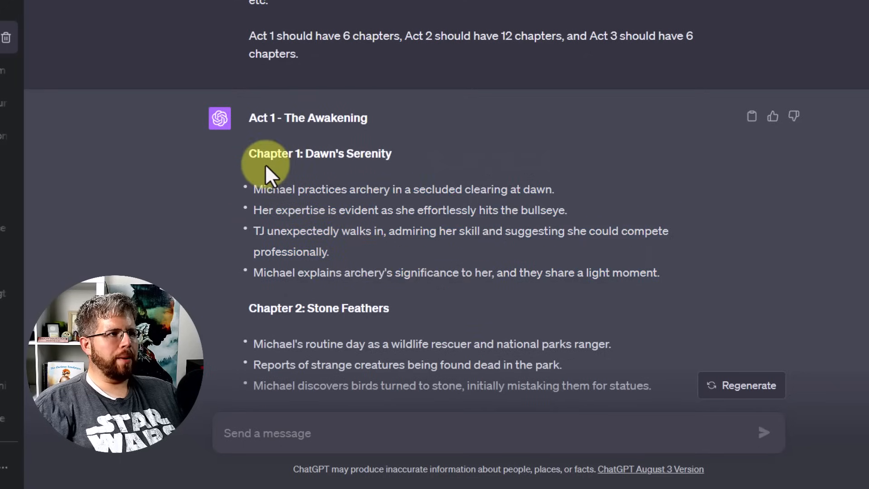
left_click_drag(247, 112, 666, 322)
scroll(427, 229, "down", 15)
scroll(437, 244, "down", 4)
scroll(442, 248, "down", 5)
scroll(436, 254, "up", 3)
scroll(459, 243, "down", 3)
scroll(446, 252, "down", 20)
scroll(425, 265, "down", 7)
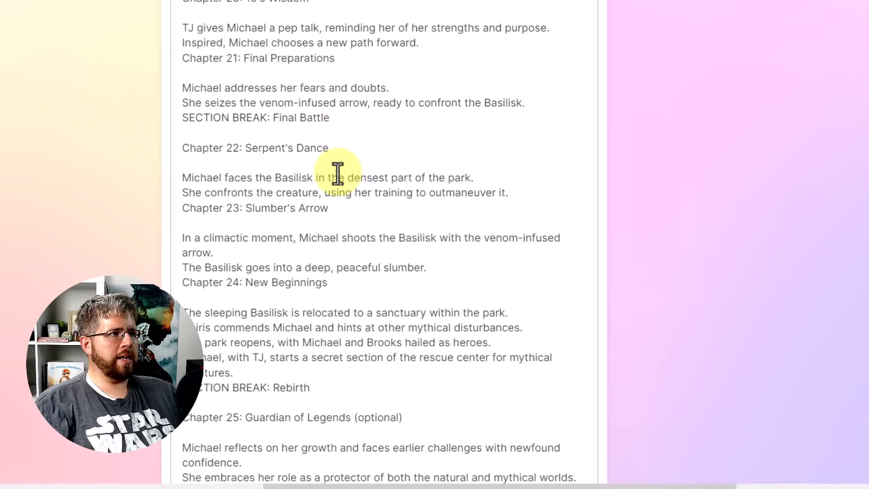
scroll(344, 195, "up", 15)
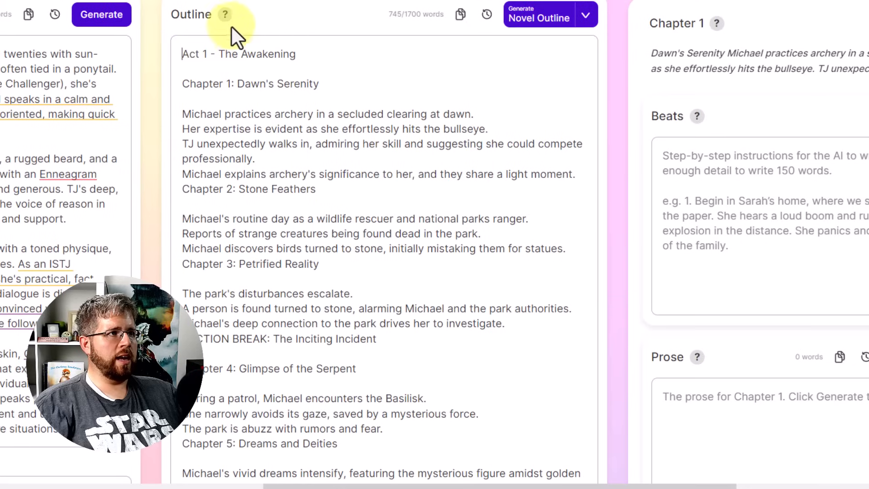
Step: Add a colon after the "Act 1 - The Awakening" heading in the outline
mouse_move(226, 20)
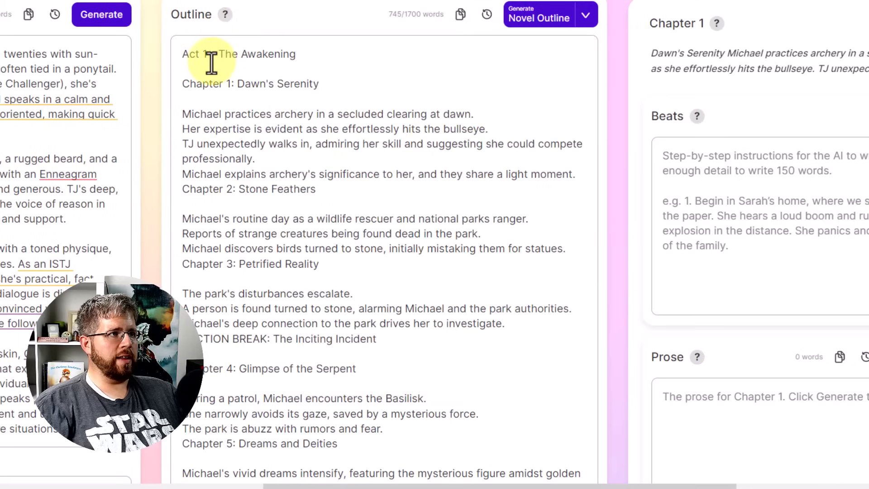
left_click(300, 57)
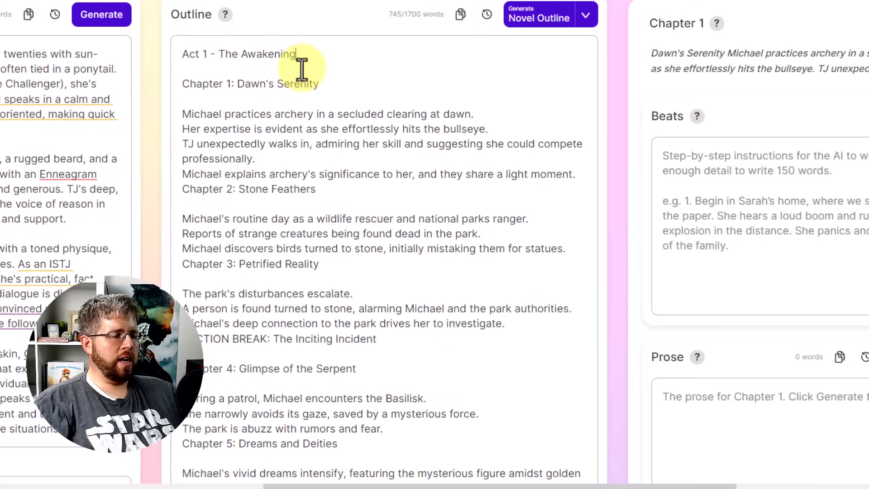
type(":")
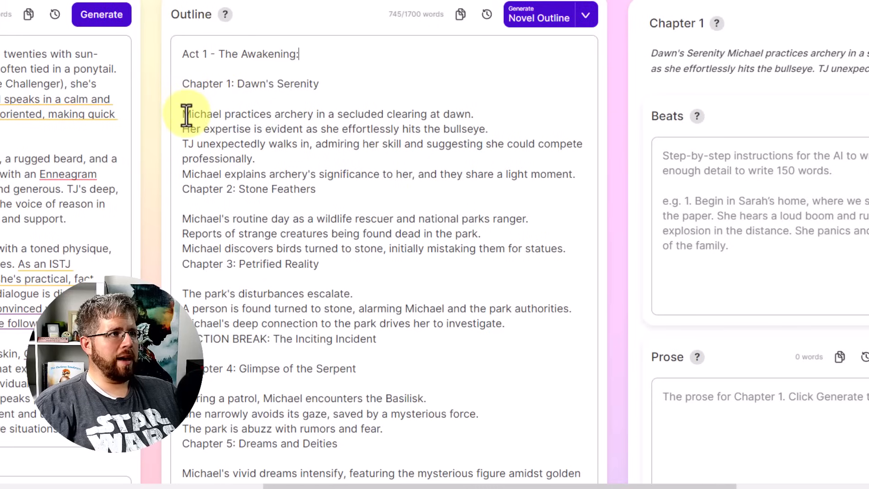
Step: Remove Chapter 1's title "Dawn's Serenity" and pull its summary up to the chapter label, joining the third sentence to the second
left_click_drag(237, 84, 331, 85)
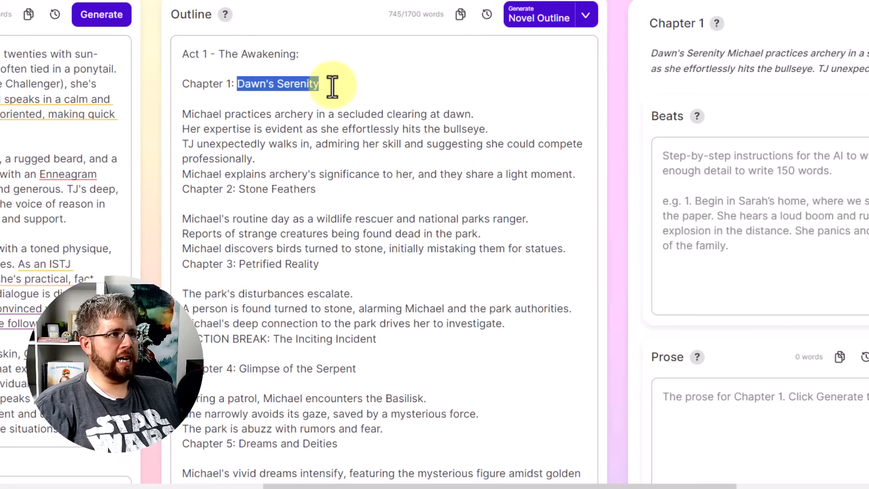
key("BackSpace")
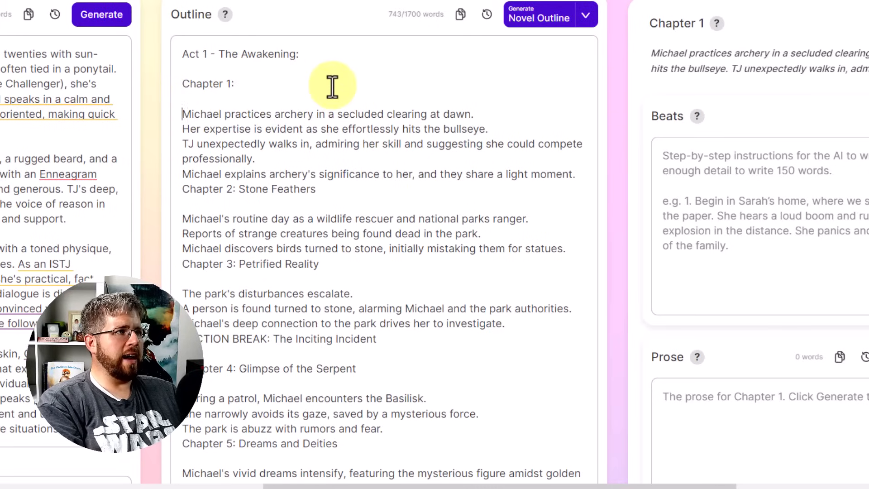
key("Delete")
key("Delete")
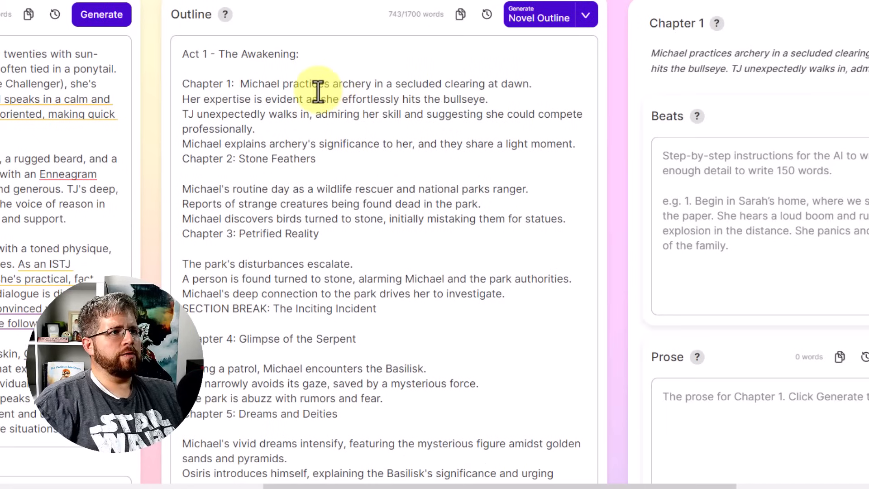
left_click(183, 114)
key("BackSpace")
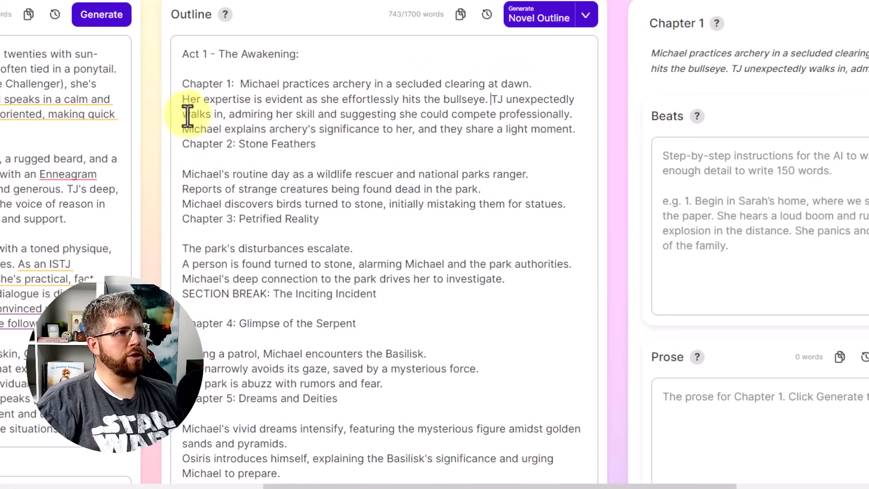
Step: Set Chapter 2 off with a blank line, and replace its title "Stone Feathers" with its summary run together beside the label
left_click(182, 144)
key("Return")
left_click(237, 179)
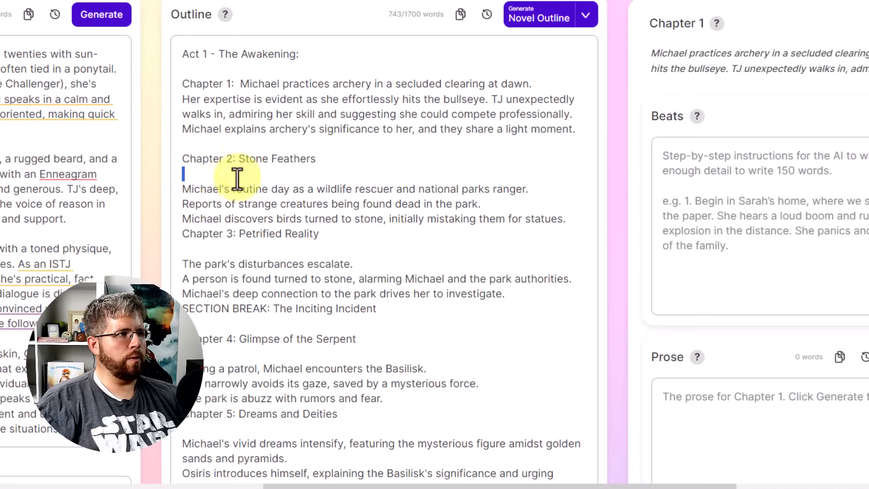
left_click_drag(237, 178, 232, 159)
key("BackSpace")
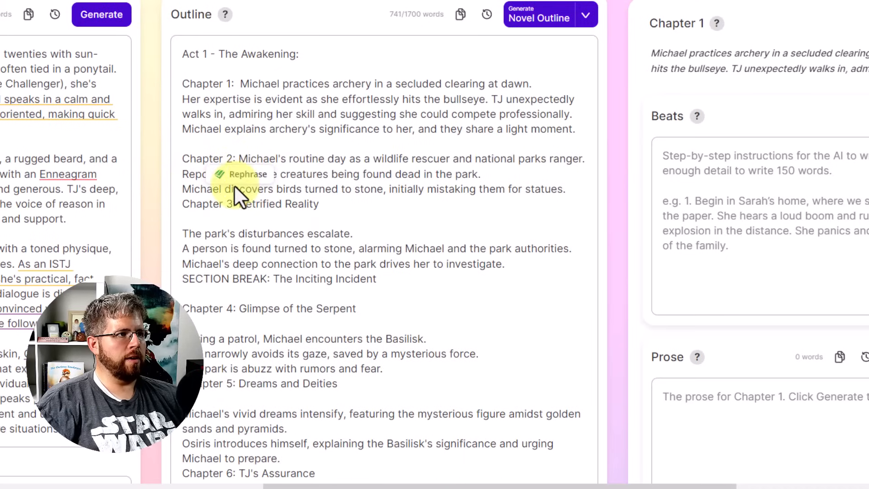
left_click(183, 189)
key("BackSpace")
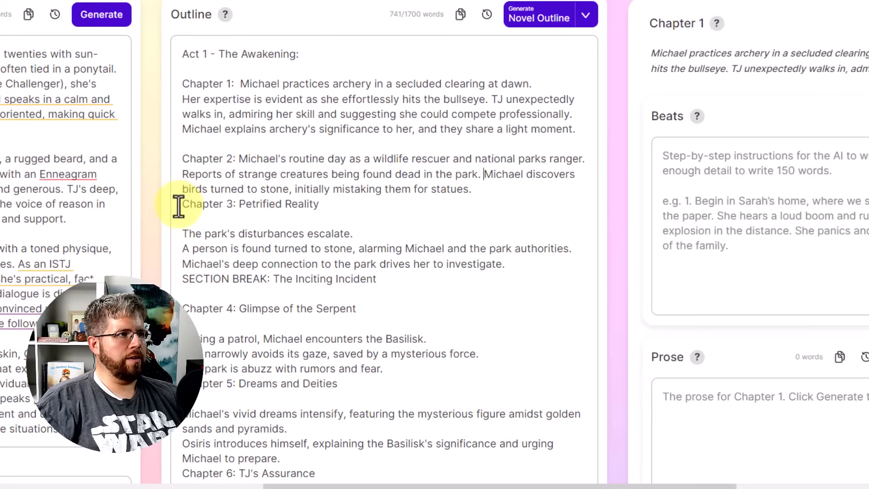
Step: Set Chapter 3 off with a blank line, and replace its title "Petrified Reality" with its summary as one paragraph beside the label
left_click(179, 206)
key("Return")
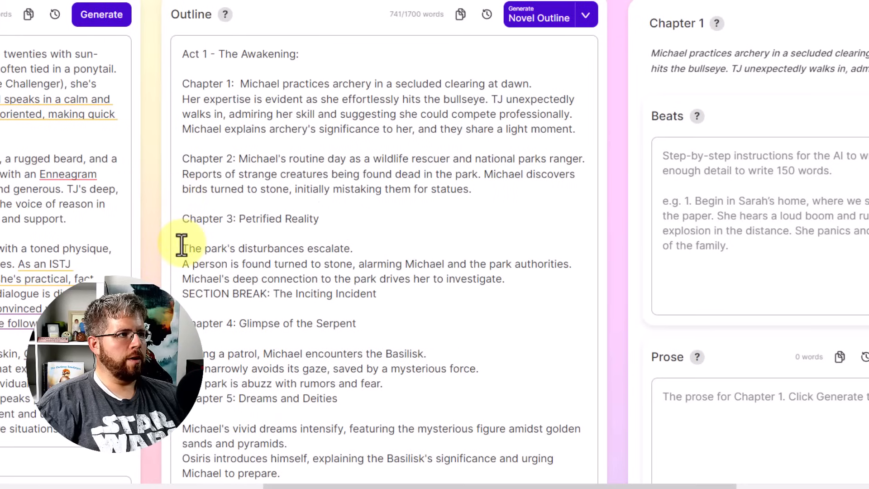
left_click_drag(180, 240, 232, 226)
type(":")
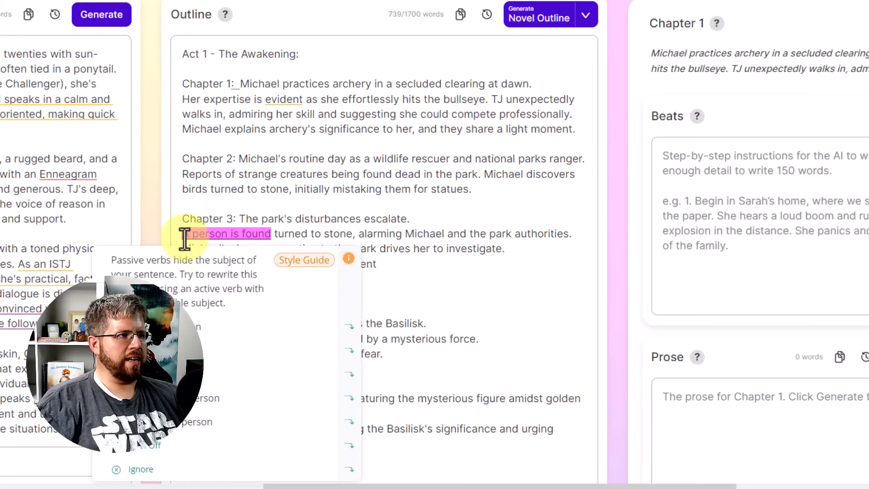
left_click(179, 232)
key("BackSpace")
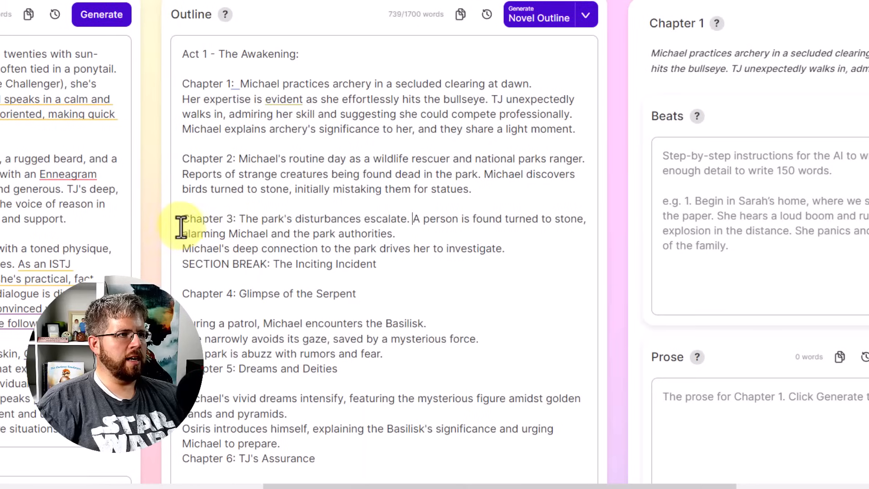
left_click(182, 249)
key("BackSpace")
Step: Delete the "SECTION BREAK: The Inciting Incident" line between Chapters 3 and 4, keeping one blank line between them
left_click(379, 264)
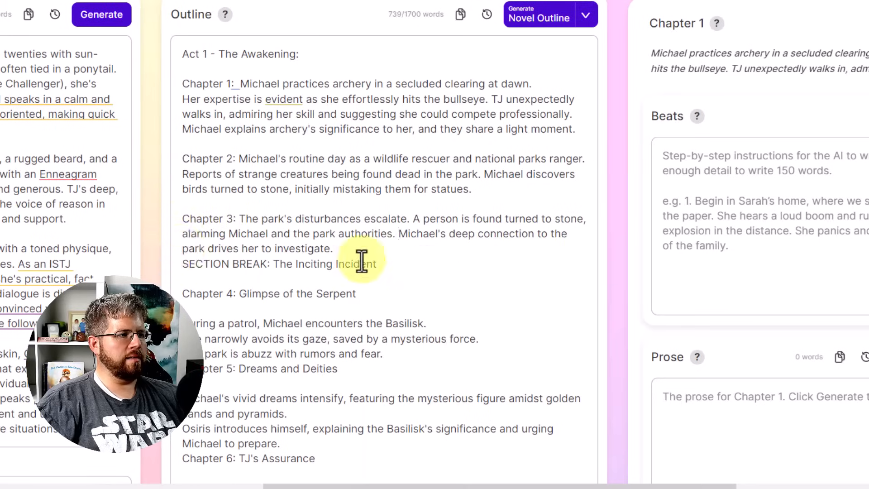
left_click(183, 262, "shift")
key("BackSpace")
key("BackSpace")
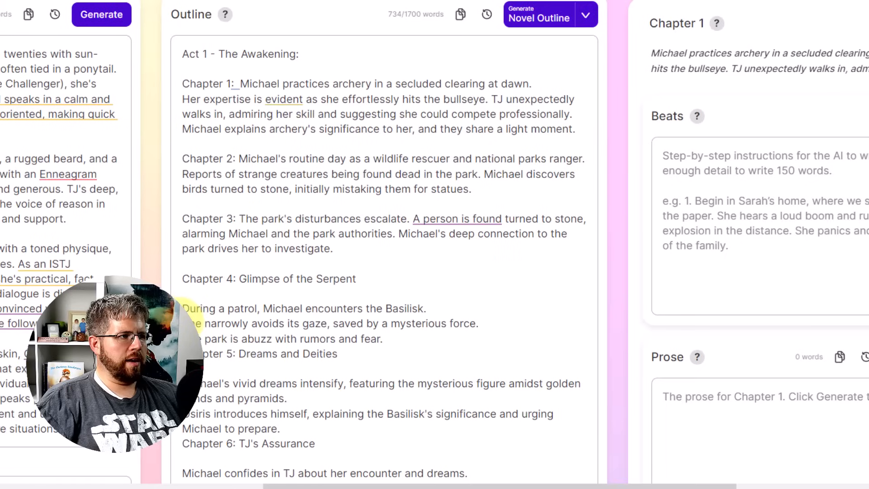
Step: Remove Chapter 4's title "Glimpse of the Serpent" and join its summary sentences into one paragraph beside the chapter label
left_click_drag(184, 295, 238, 285)
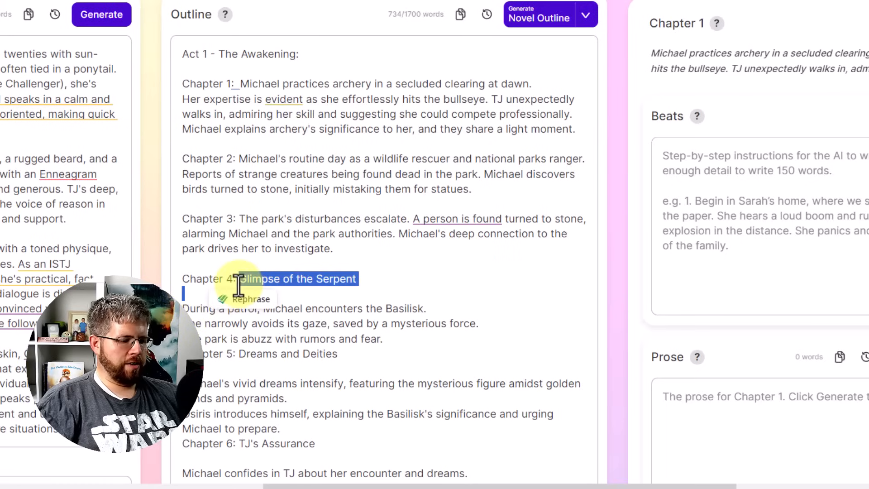
key("BackSpace")
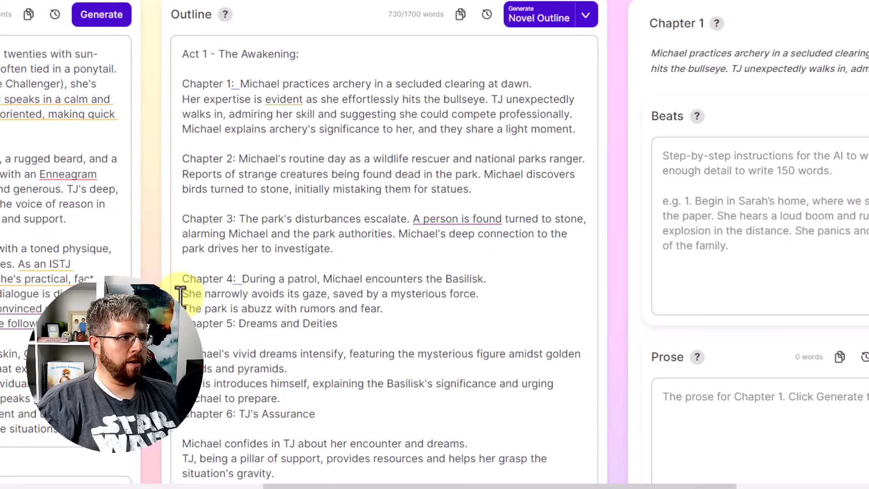
left_click(181, 296)
key("BackSpace")
left_click(186, 308)
key("BackSpace")
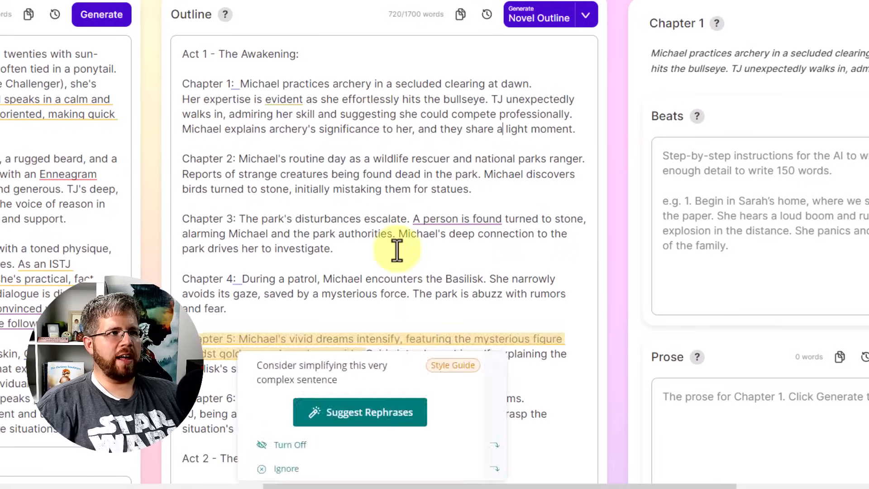
Step: Remove the extra space after the Chapter 1 label in the outline
left_click(236, 84)
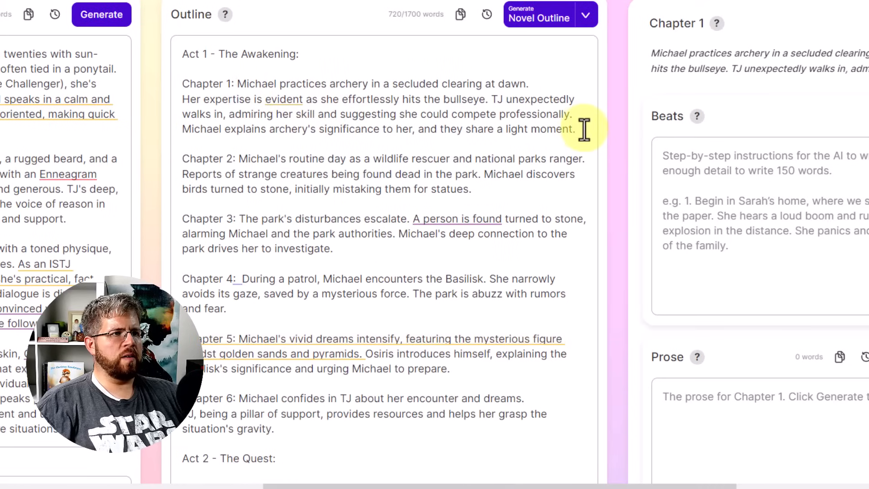
left_click_drag(575, 129, 235, 82)
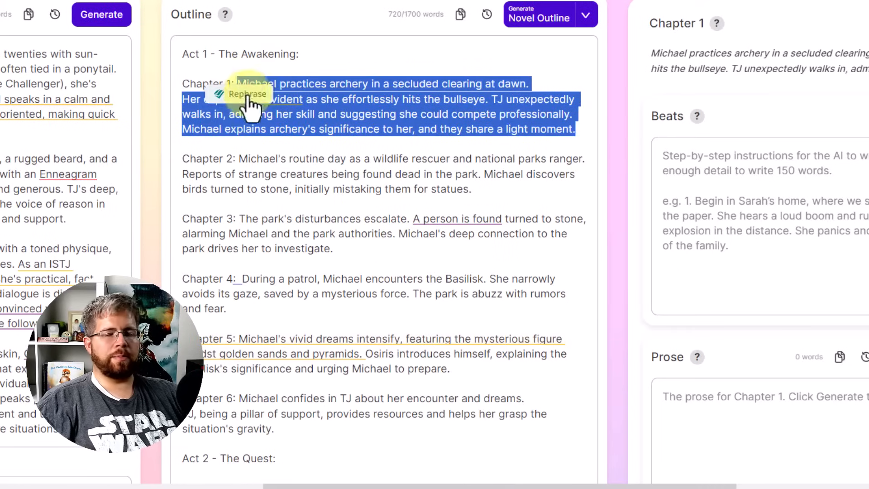
left_click(326, 166)
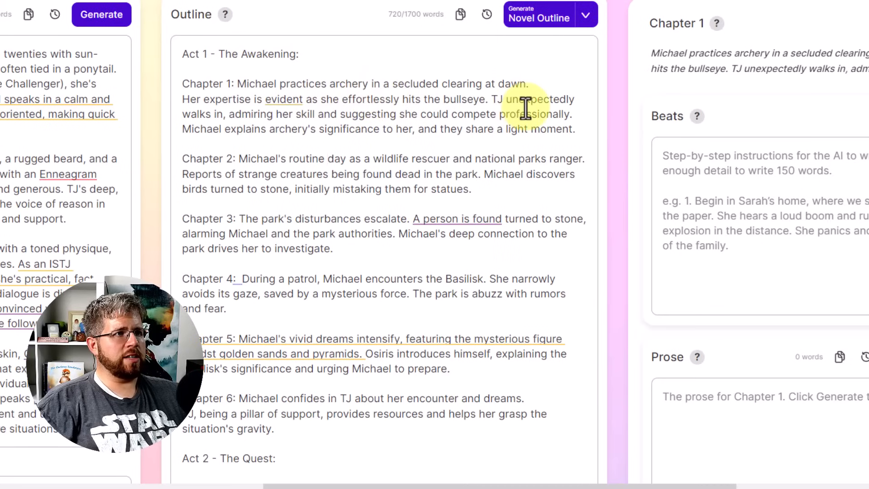
Step: Add "Something feels off, though. The trees and nature around her are too quiet." after Chapter 1's first sentence, with the following text running on
left_click(529, 85)
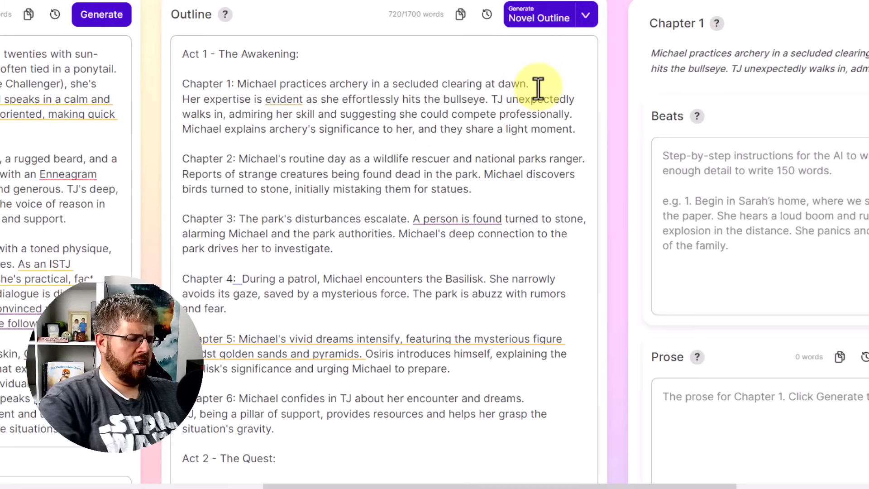
type("Something feels of")
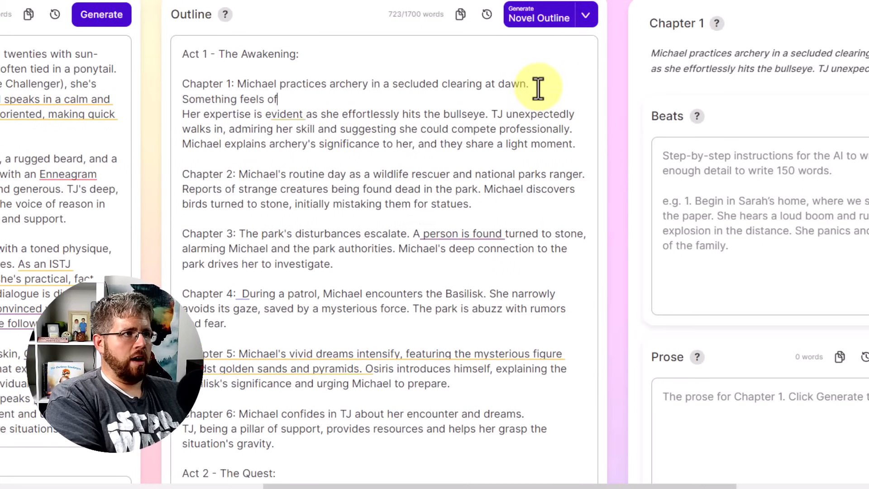
type("f, though. The")
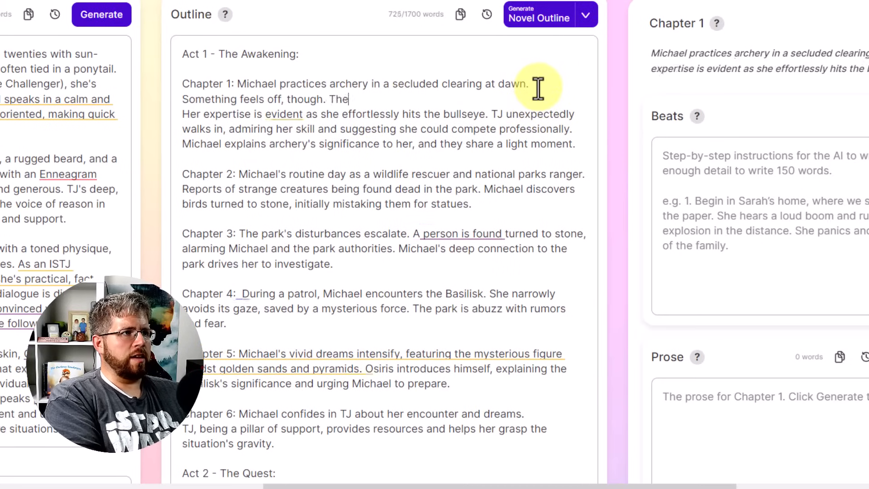
type(" trees")
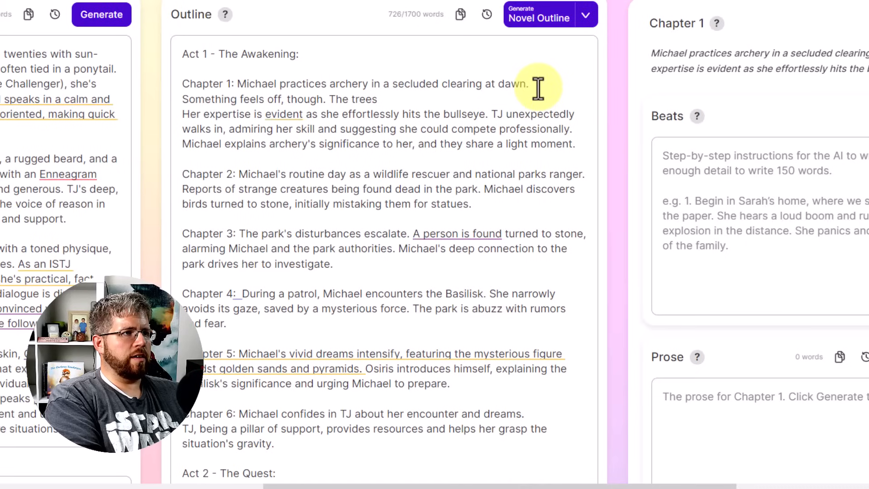
type(" and nature around her a")
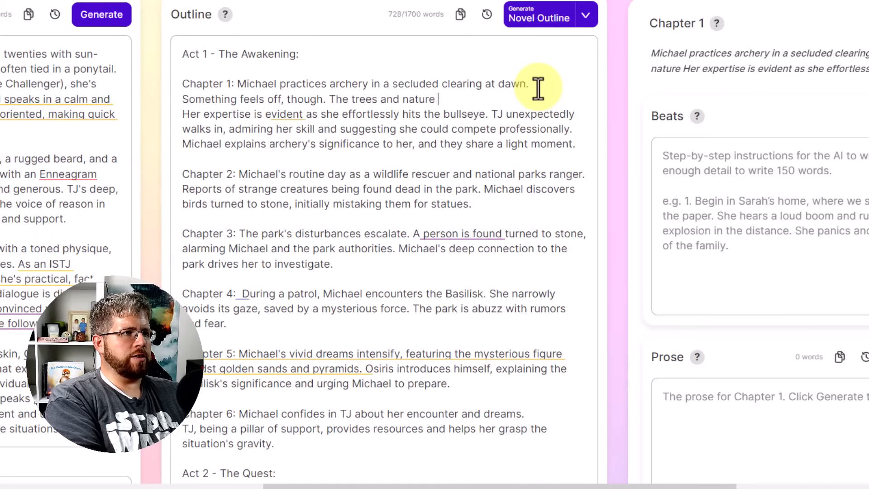
type("too quiet.")
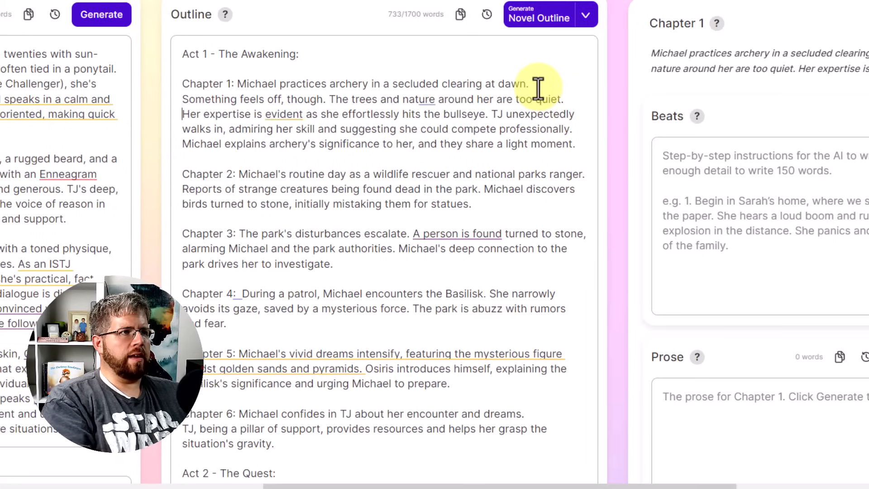
key("Delete")
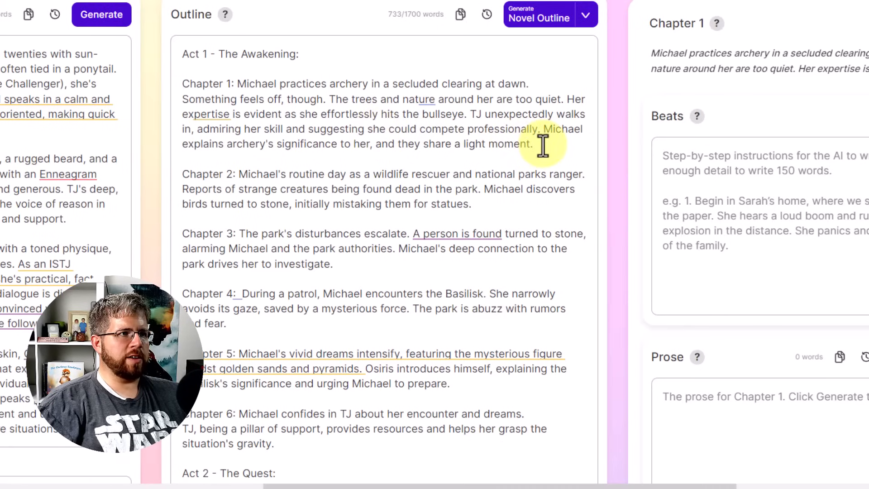
Step: Replace the "light moment" clause ending Chapter 1 with "but she notices that something is off about TJ."
left_click_drag(543, 145, 376, 145)
type("but s")
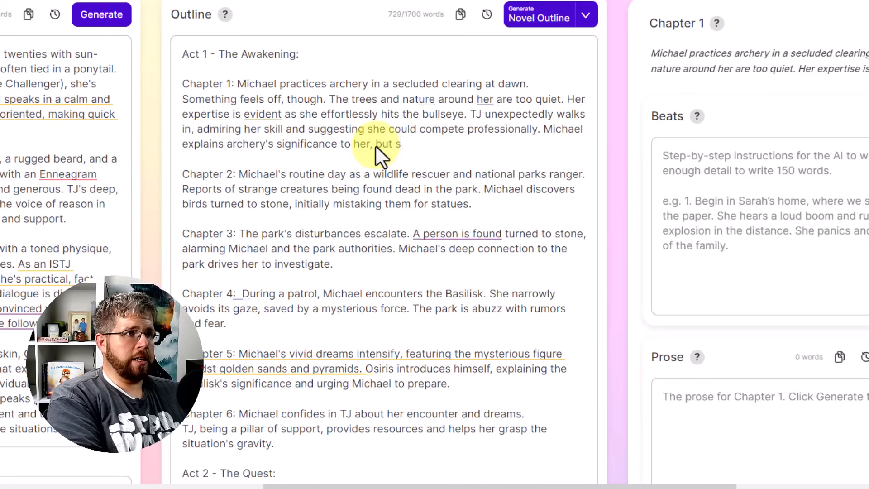
type("he notices that somethi")
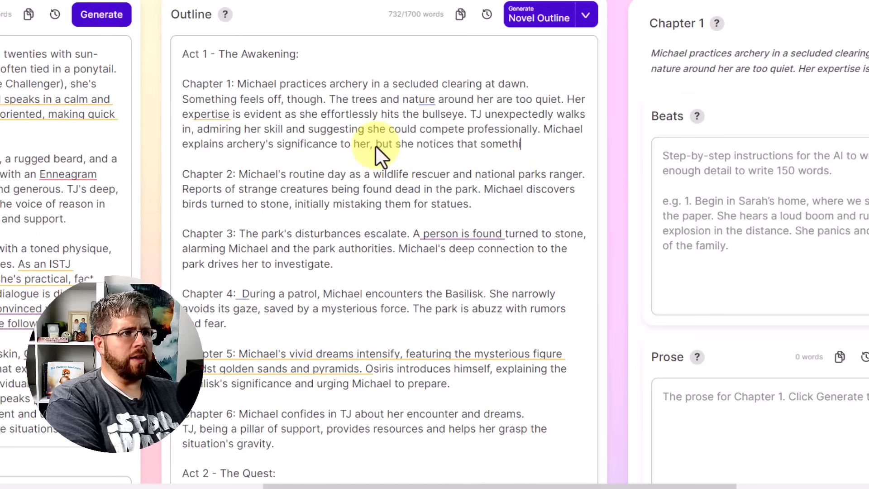
type("ng is off about TJ")
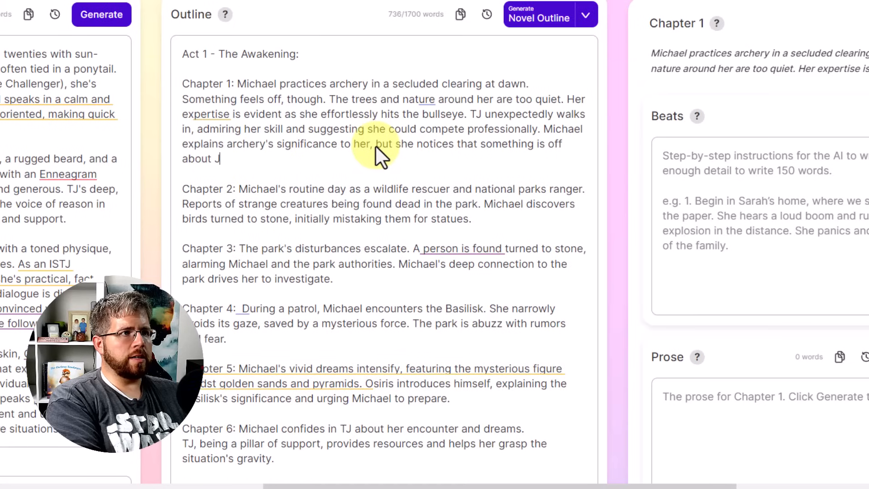
type(".")
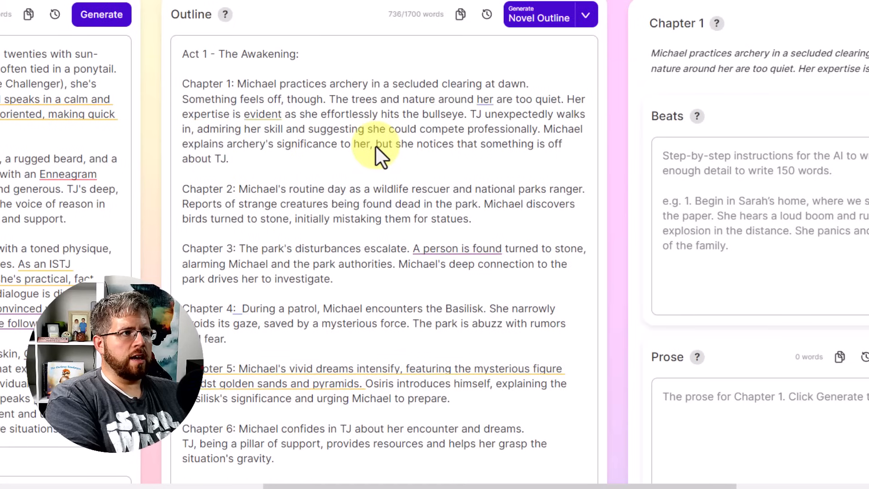
Step: Append "When she asks him what's up, he tells her that there have been some strange reports lately about creatures showing up dead throughout the forest. He wants her to look into it."
type(" Whe")
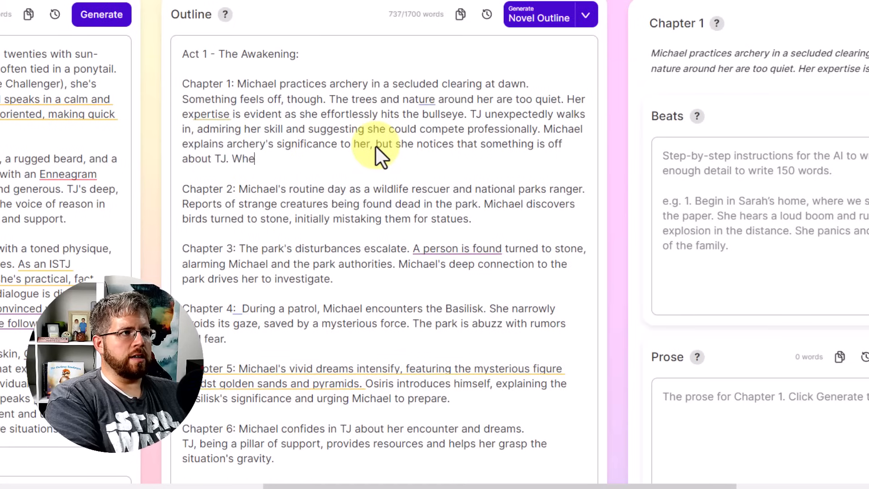
type("n she as")
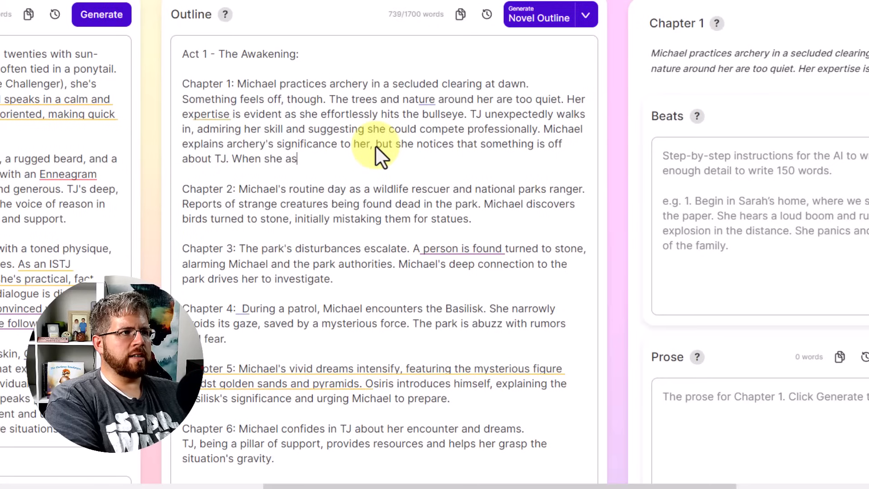
type("ks him what's u")
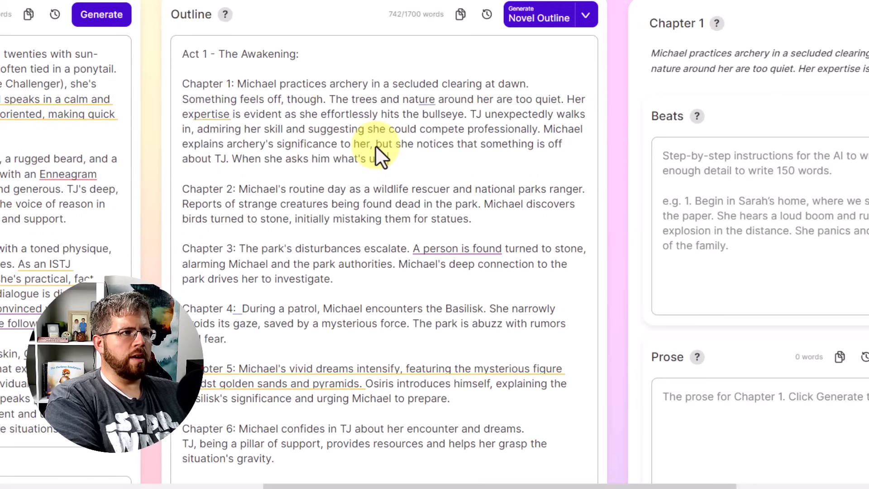
type("p, he tells her that t")
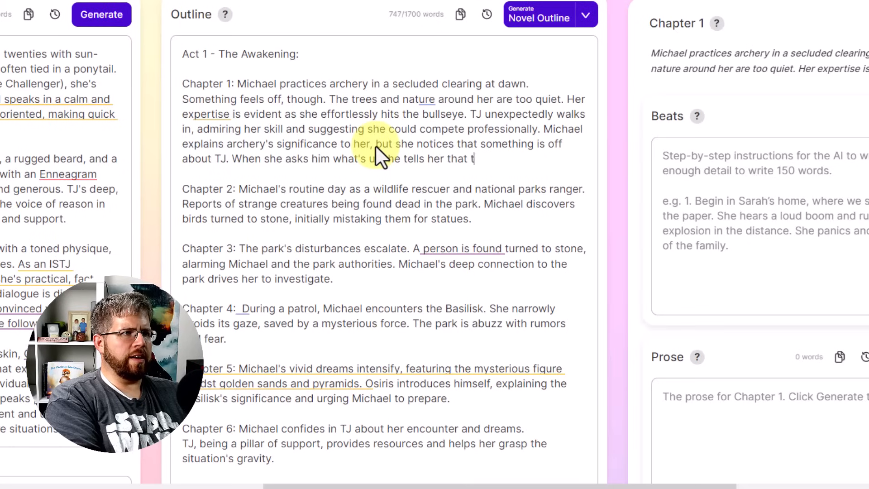
type("here have been some")
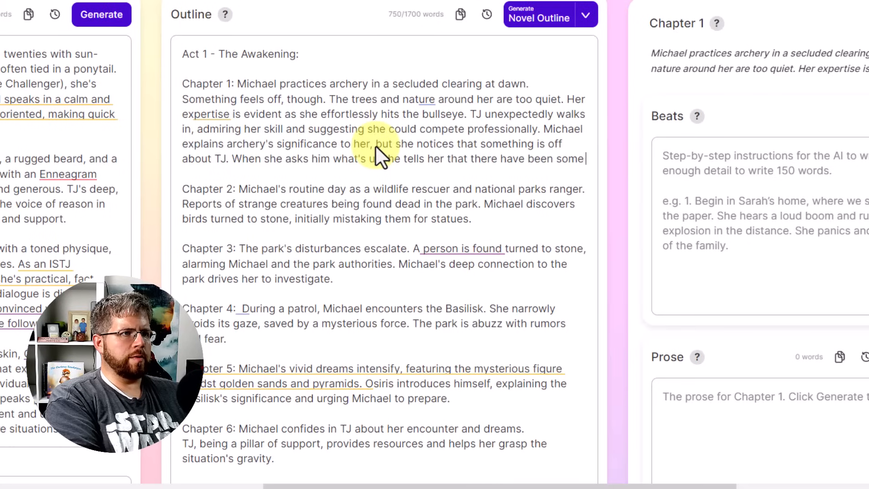
type(" strange report")
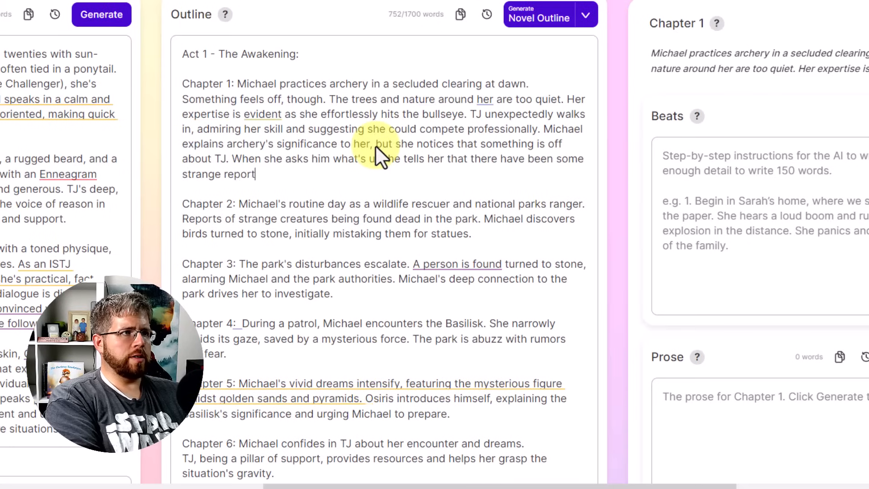
type("s lately")
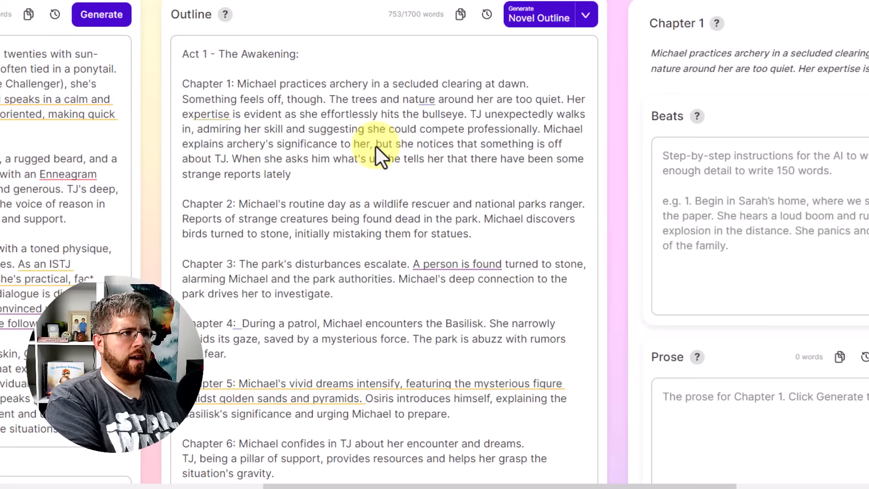
type(" about ")
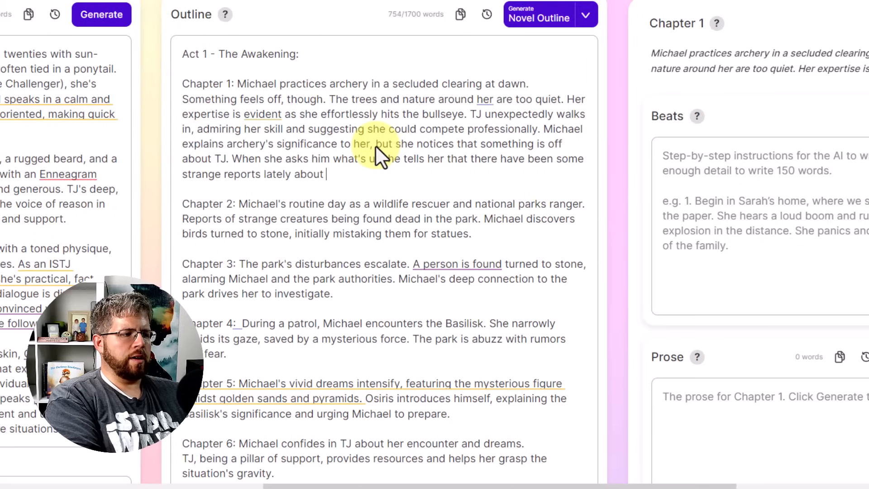
type("creatures showing up ")
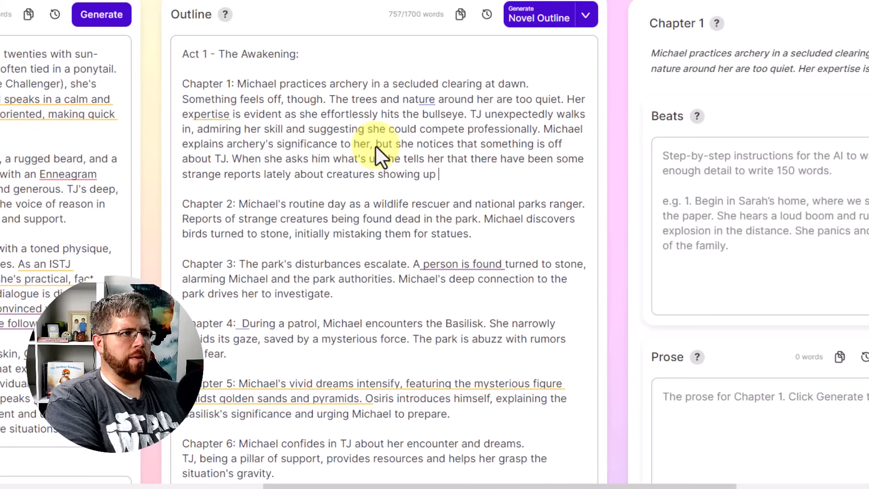
type("dead throughout the forest. He wa")
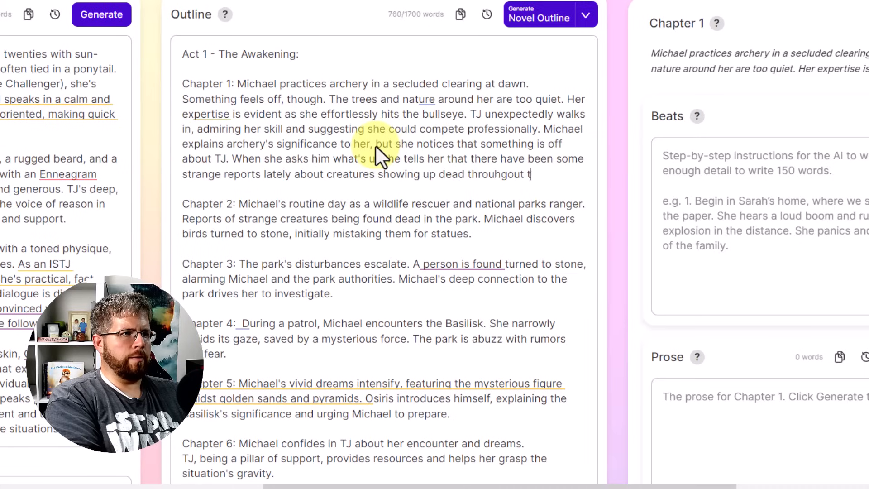
type("nts h")
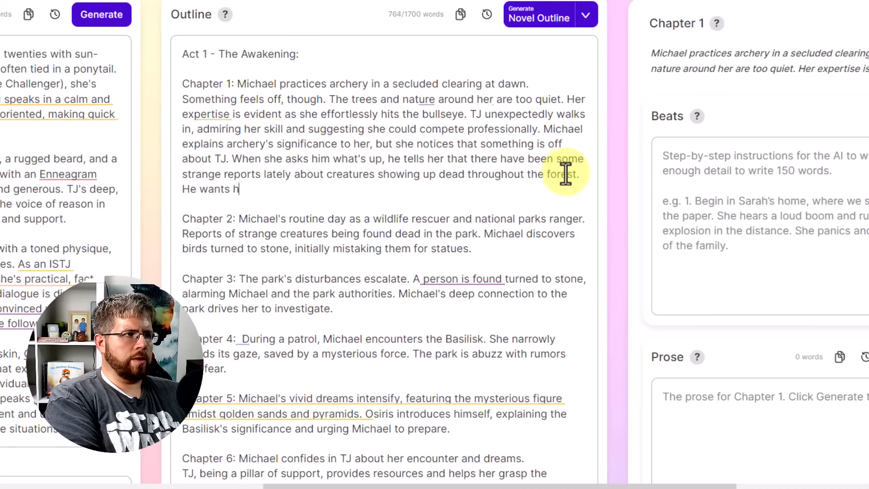
type("er to look into it.")
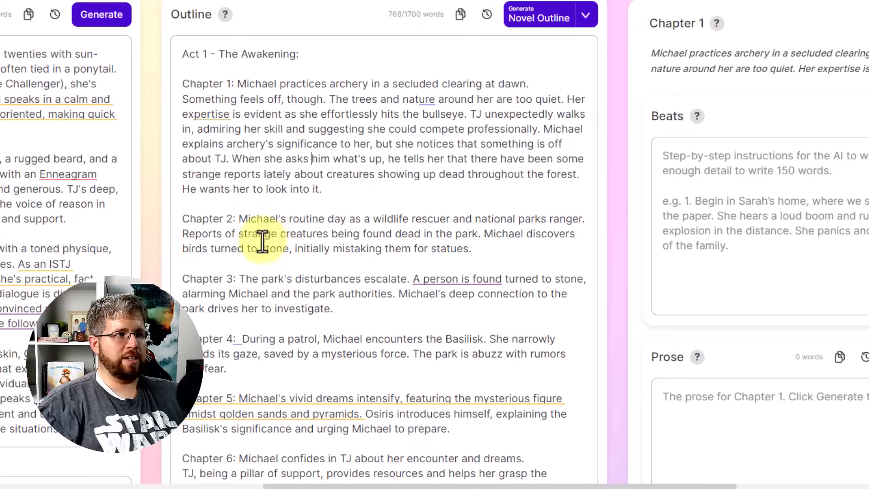
Step: Examine the Chapter 1 and 2 outline summaries, the chapter list, and Chapter 1's empty Beats section
left_click_drag(239, 219, 510, 257)
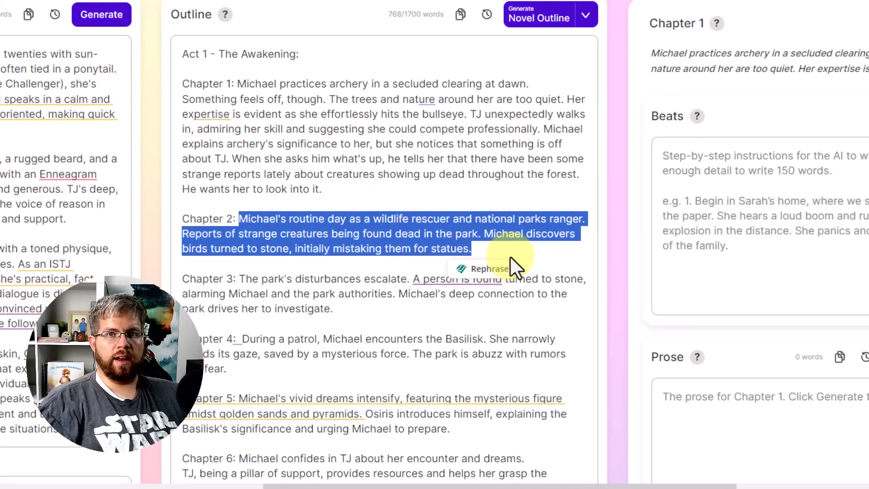
left_click(331, 257)
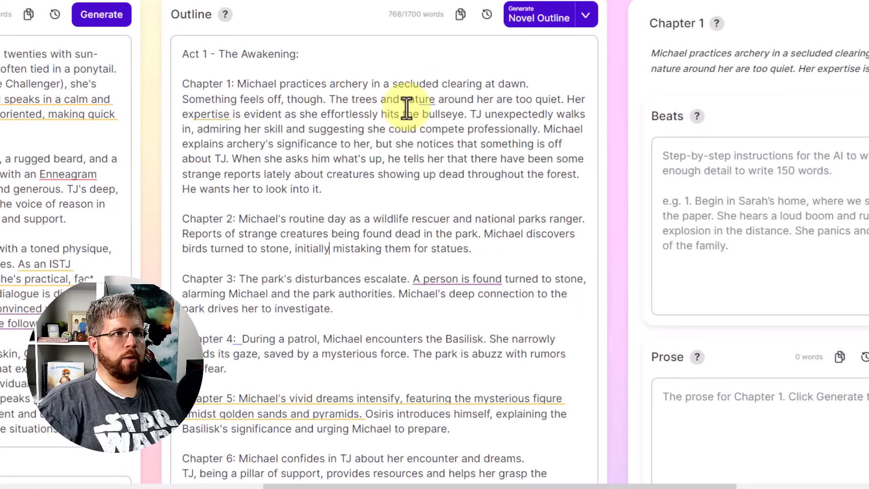
left_click_drag(410, 486, 541, 485)
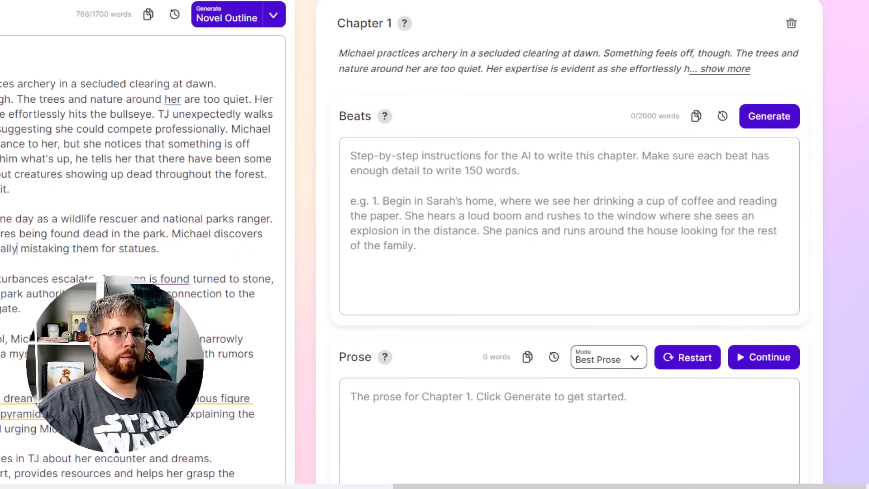
left_click(754, 161)
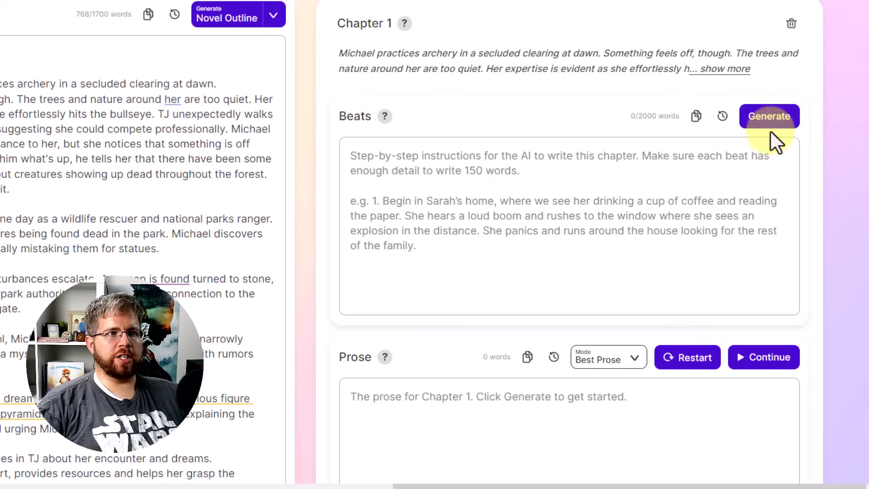
left_click(678, 0)
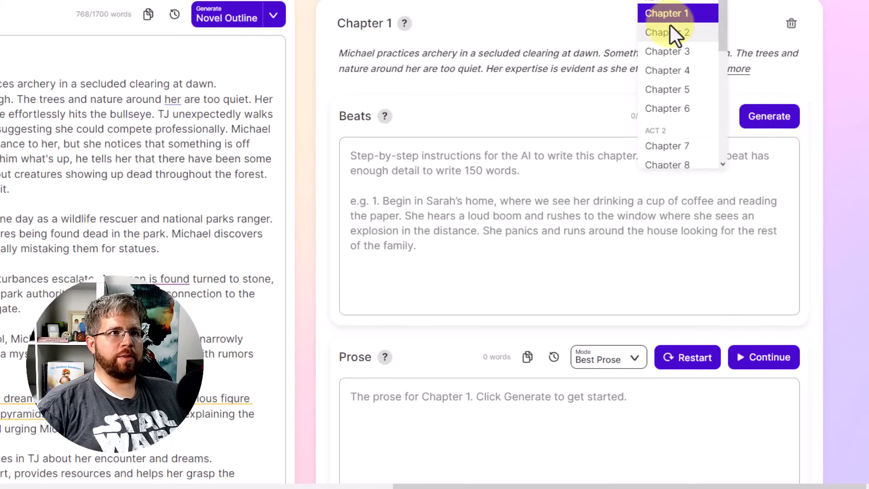
left_click(663, 13)
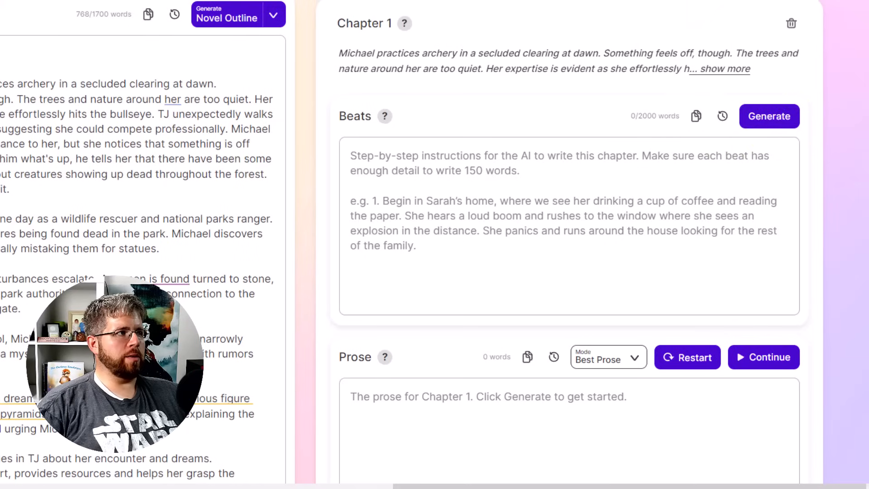
left_click_drag(1, 83, 94, 183)
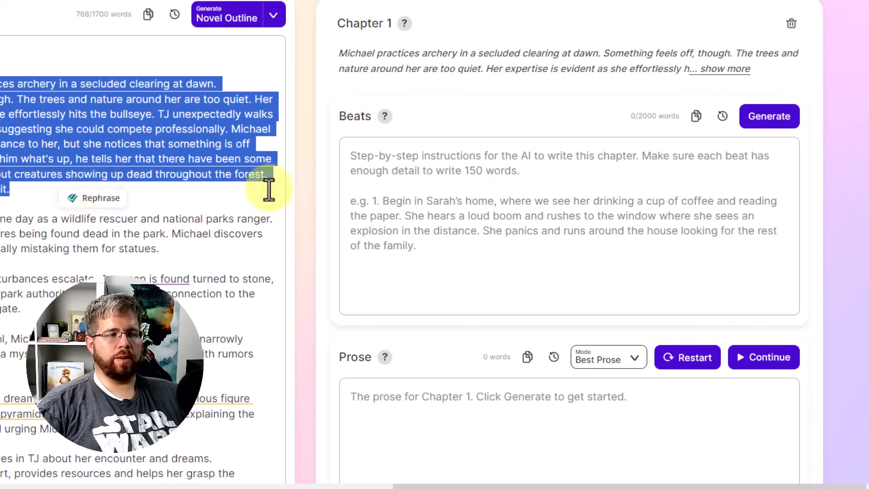
left_click(504, 194)
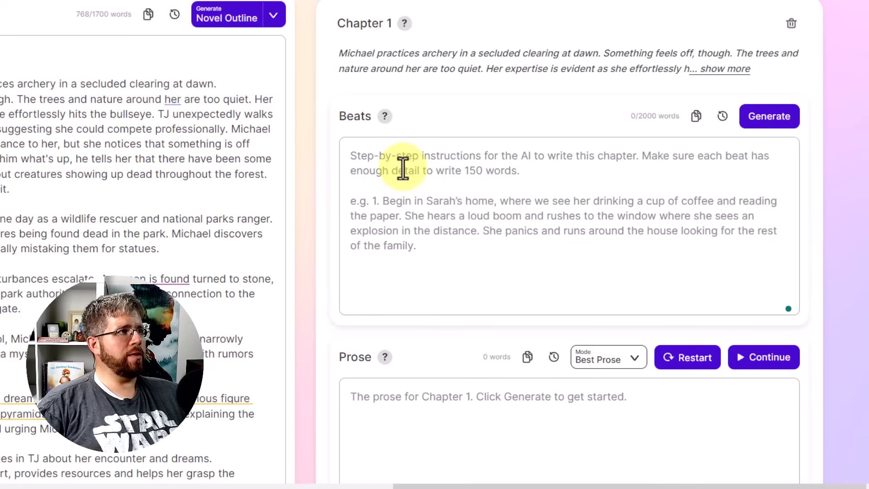
left_click(384, 169)
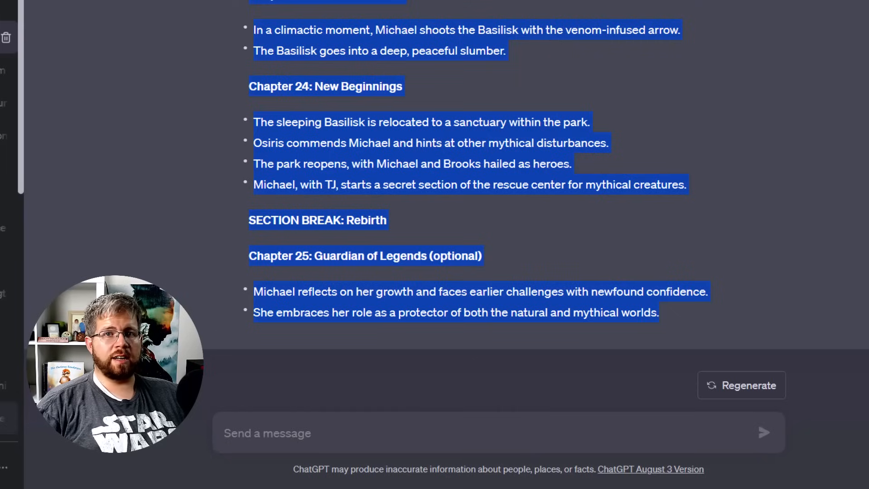
Step: Draft a ChatGPT prompt in a new chat requesting 12 highly detailed action beats from a chapter summary, with proper nouns instead of pronouns
left_click(1, 2)
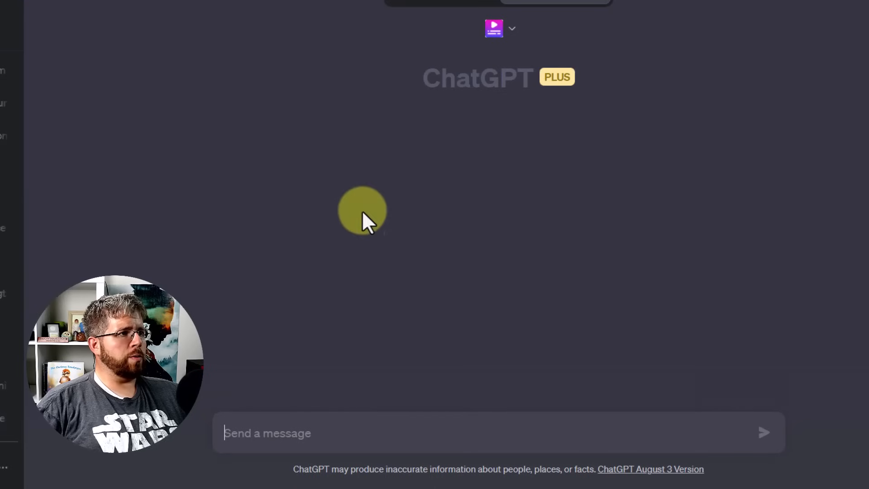
left_click(290, 432)
type("Take the following chapter summary, and generate a list of 12 highly detailed action beats for a script with additional STORY INFORMATION to fully flesh out the chapter. Make sure to always use proper nouns instead of pronouns.  [INSERT CHAPTER SUMMARY HERE]")
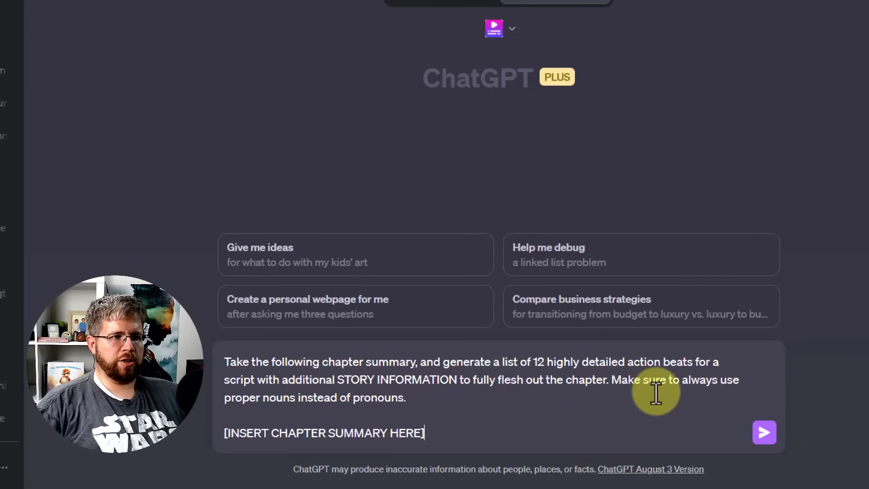
left_click(429, 399)
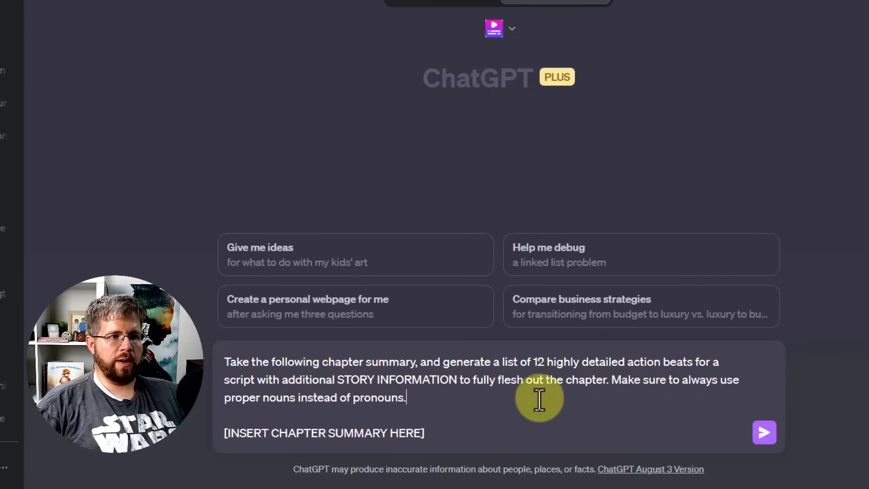
left_click_drag(539, 399, 615, 380)
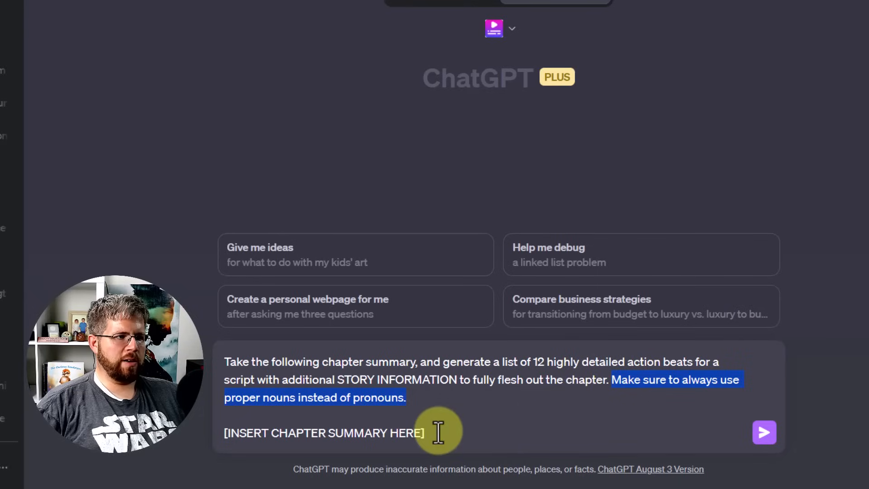
Step: Replace the [INSERT CHAPTER SUMMARY HERE] placeholder with the Chapter 1 summary copied from the story planner's outline, and send the prompt
left_click_drag(438, 431, 142, 449)
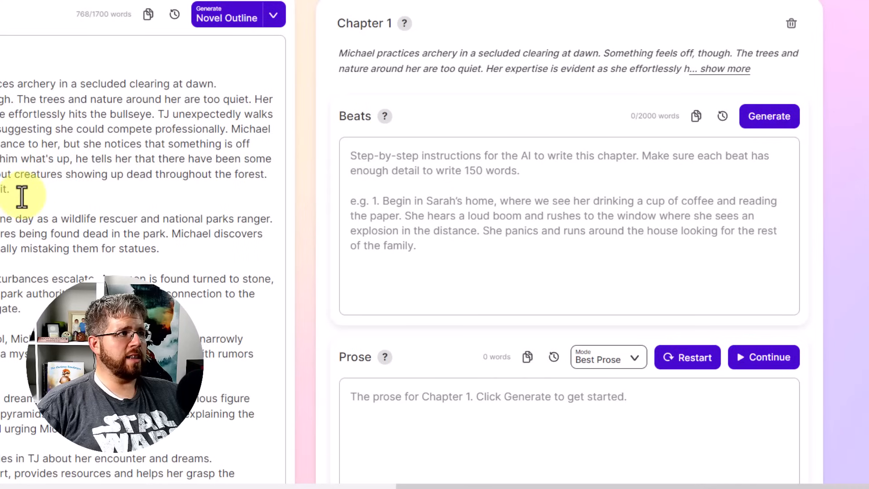
left_click_drag(19, 193, 2, 84)
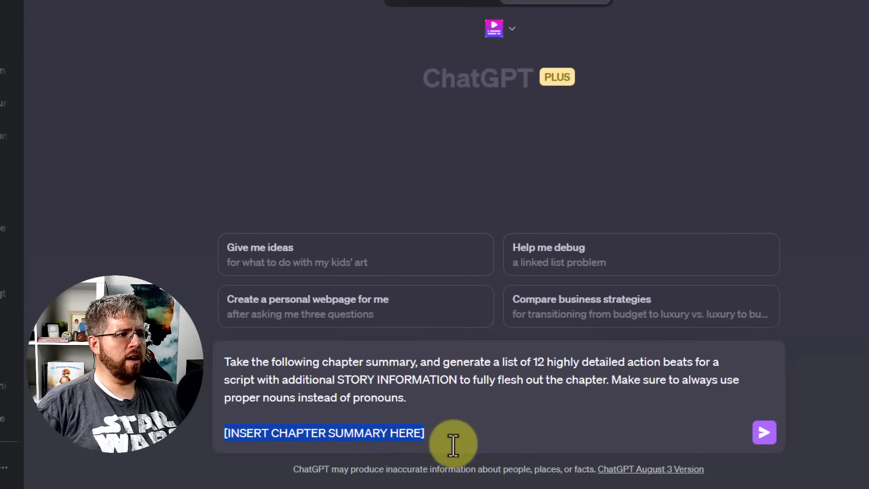
left_click_drag(442, 430, 213, 442)
type("Michael practices archery in a secluded clearing at dawn. Something feels off, though. The trees and nature around her are too quiet. Her expertise is evident as she effortlessly hits the bullseye. TJ unexpectedly walks in, admiring her skill and suggesting she could compete professionally. Michael explains archery's significance to him, but she notices that something is off about TJ. When she asks him what's up, he tells her that there have been some strange reports lately about creatures showing up dead throughout the forest. He wants her to look into it.")
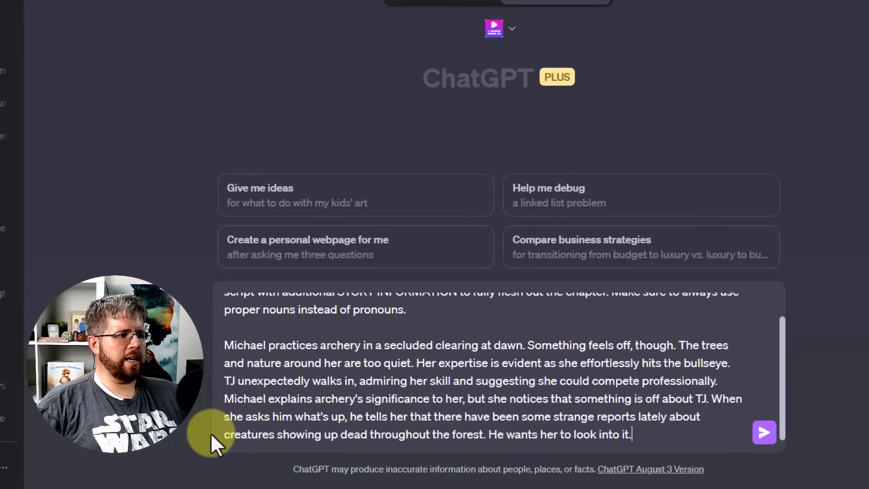
key("Return")
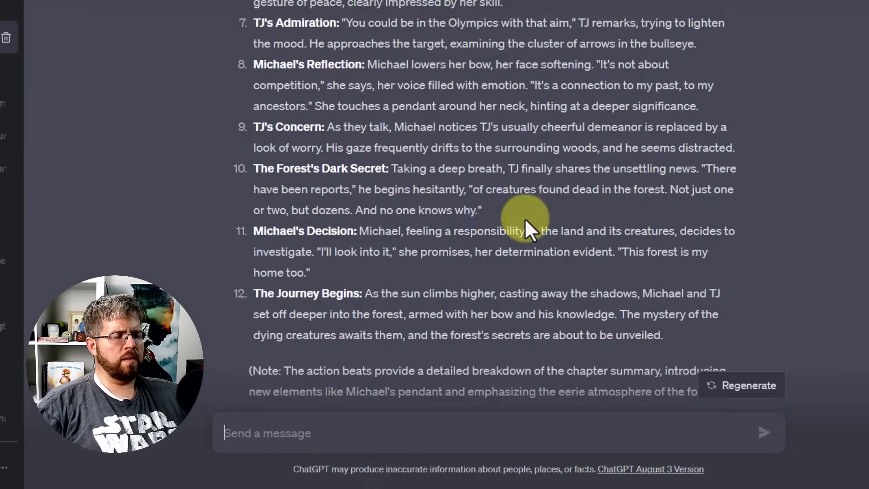
Step: Read the generated action beats from the start, comparing The Clearing at Dawn with Michael's Preparation
scroll(525, 218, "up", 8)
scroll(525, 216, "up", 4)
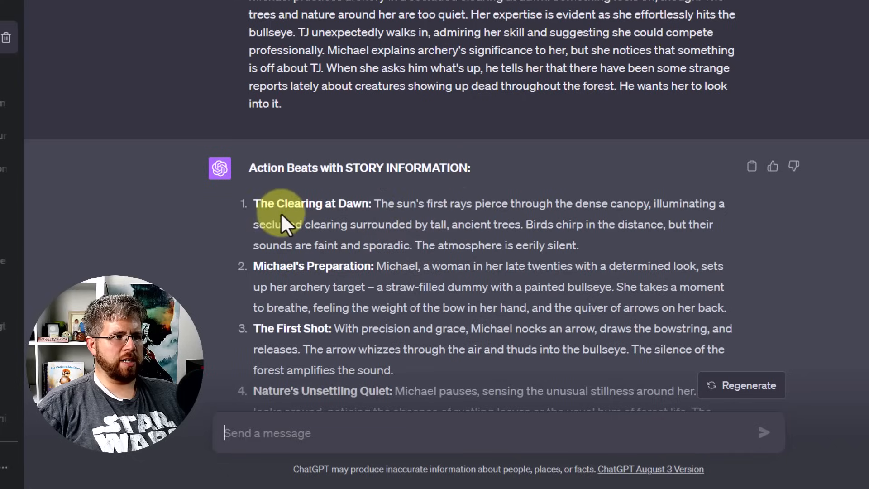
left_click_drag(257, 205, 362, 203)
left_click(367, 203)
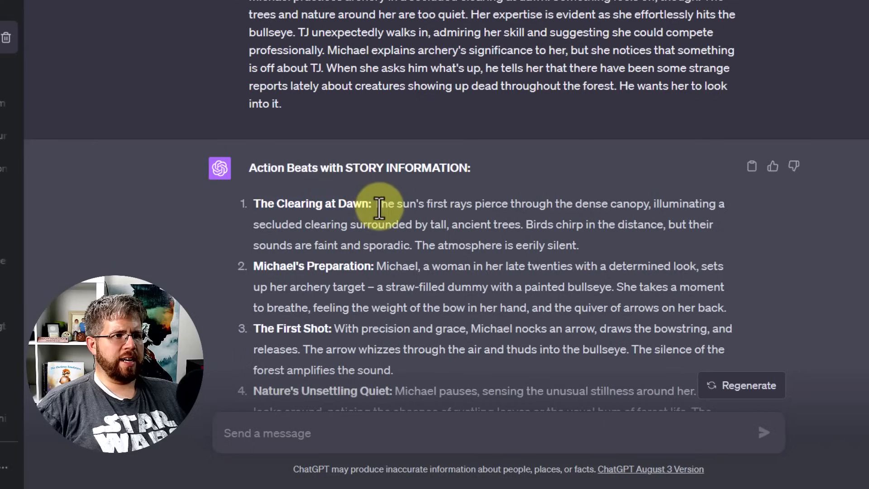
left_click_drag(375, 207, 620, 241)
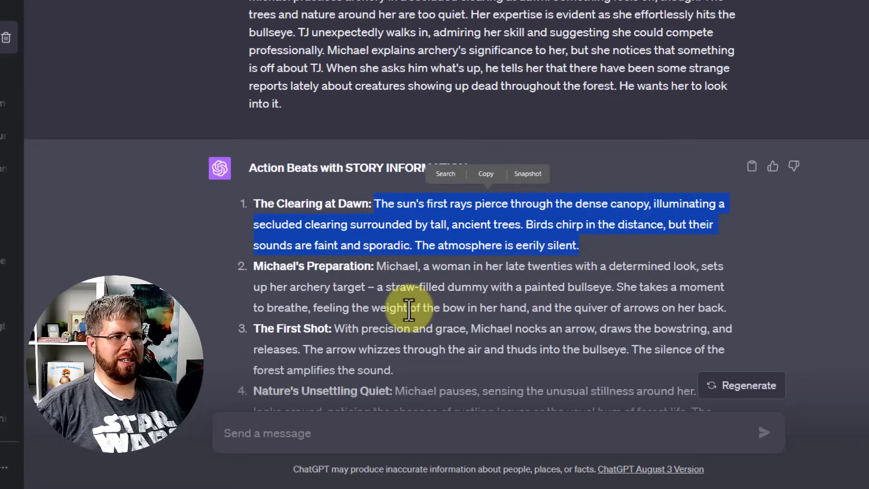
left_click(448, 270)
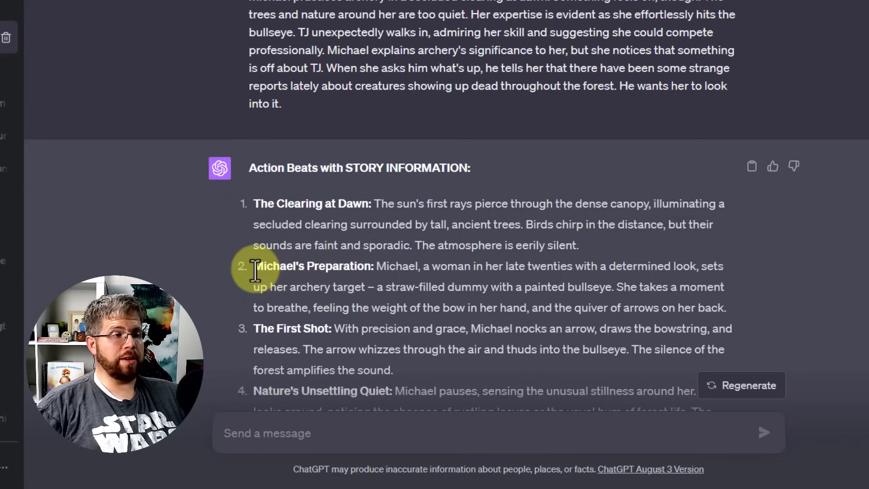
left_click_drag(254, 267, 444, 290)
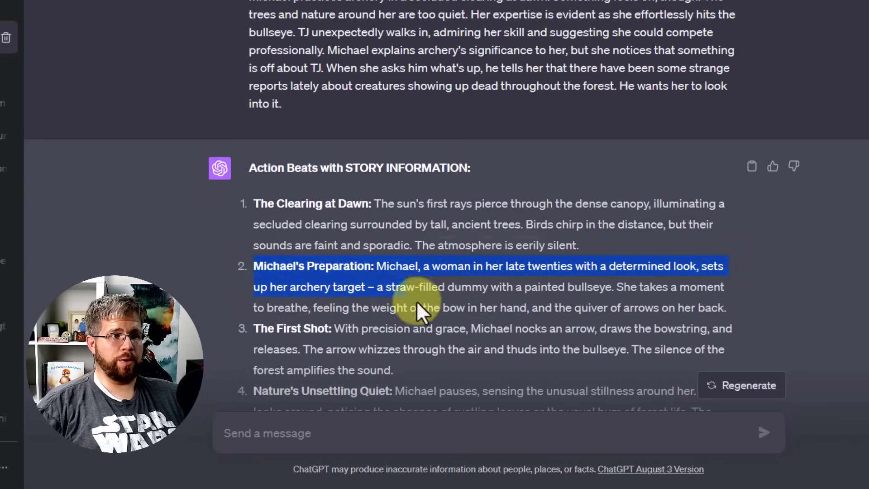
left_click(418, 309)
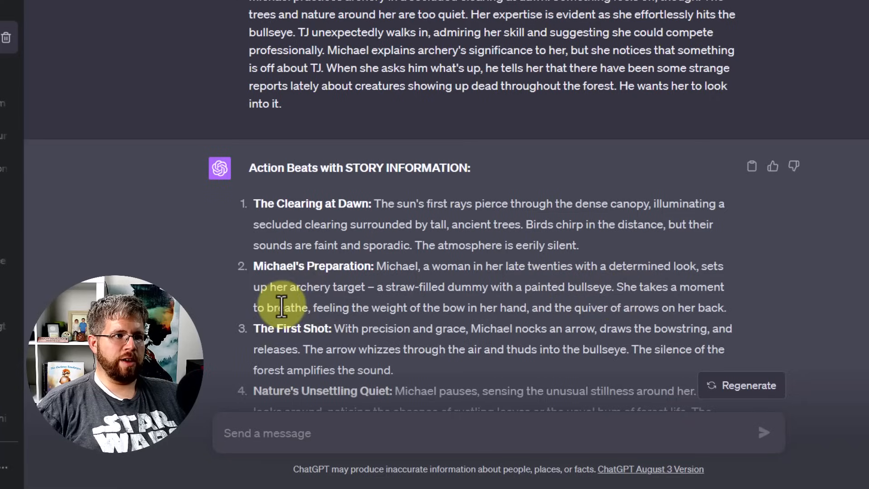
Step: Copy beats 2 through 11 from ChatGPT's answer and paste them into Chapter 1's Beats section in the story planner
scroll(273, 293, "down", 4)
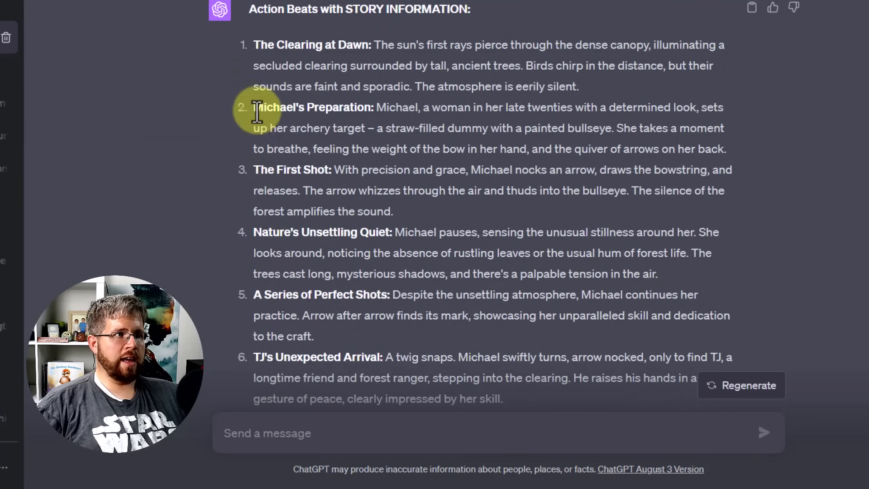
scroll(399, 174, "down", 10)
left_click_drag(249, 110, 443, 191)
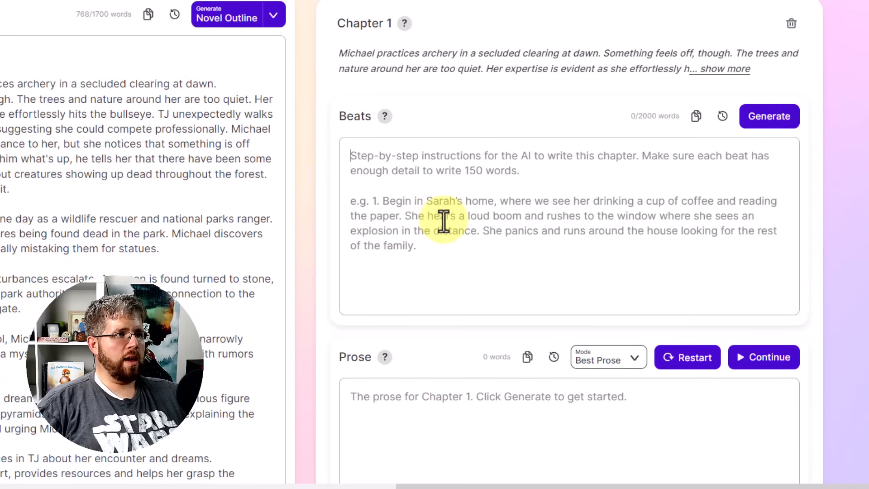
key("ctrl+v")
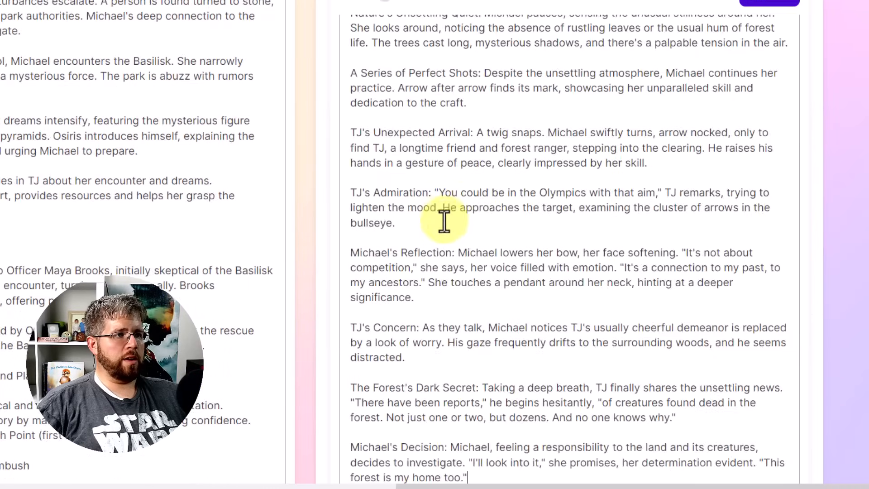
scroll(444, 222, "up", 6)
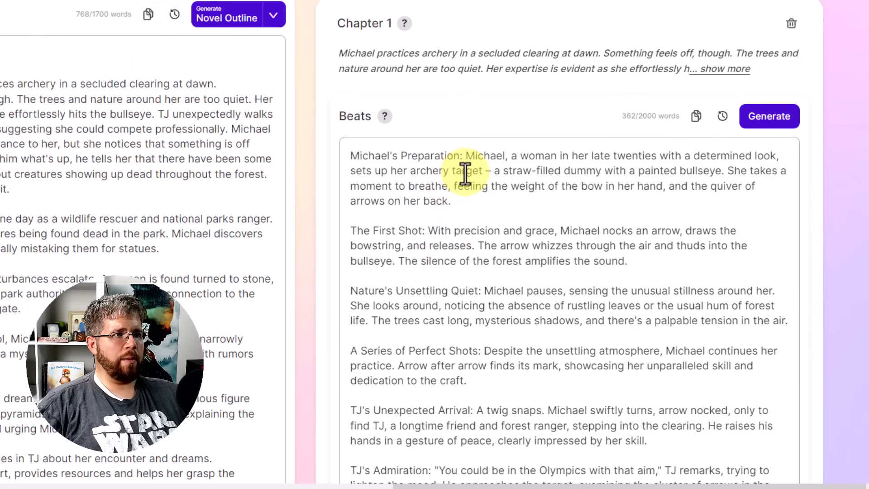
Step: Replace the title in front of each Chapter 1 beat with sequential numbering, starting with "1." for Michael's Preparation
left_click_drag(463, 155, 345, 156)
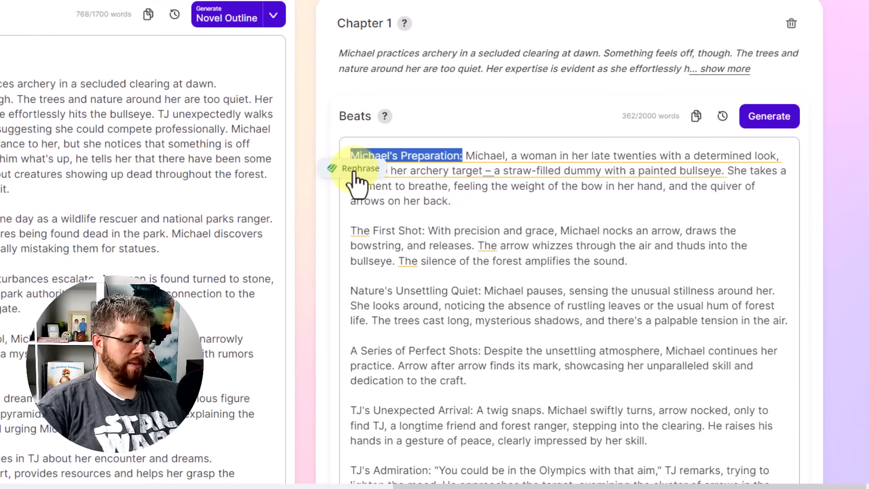
type("1.")
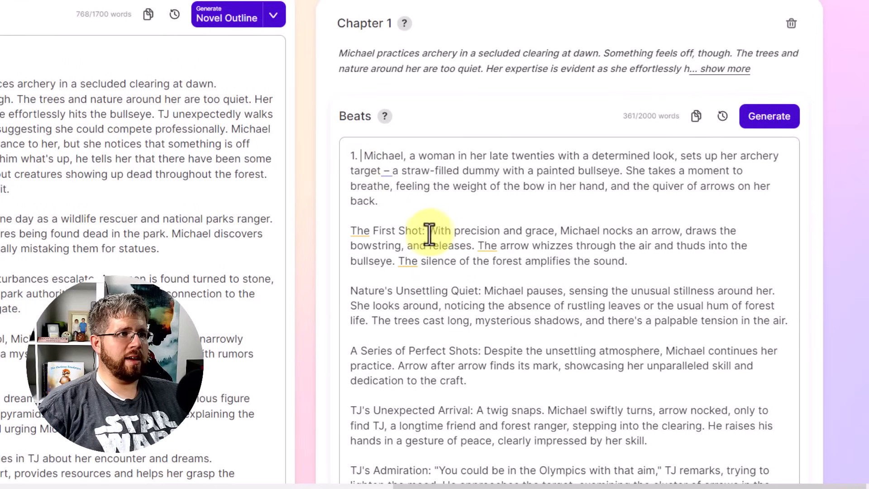
left_click_drag(425, 231, 350, 232)
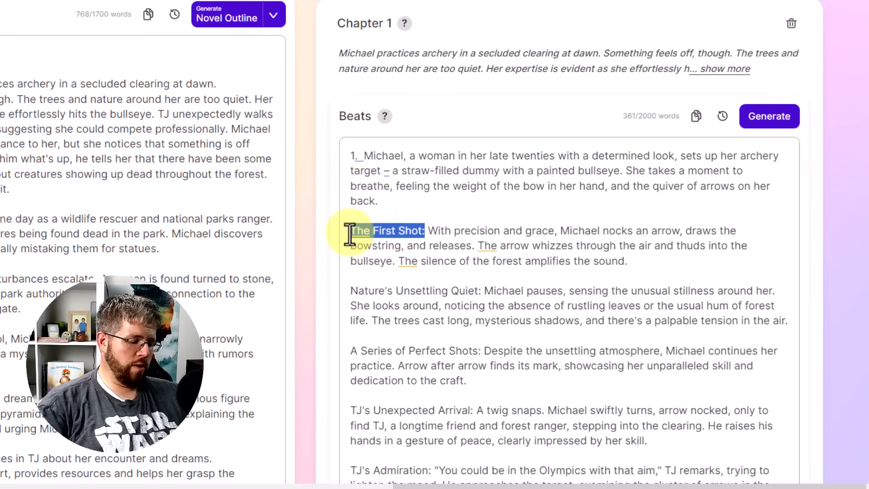
type("2.")
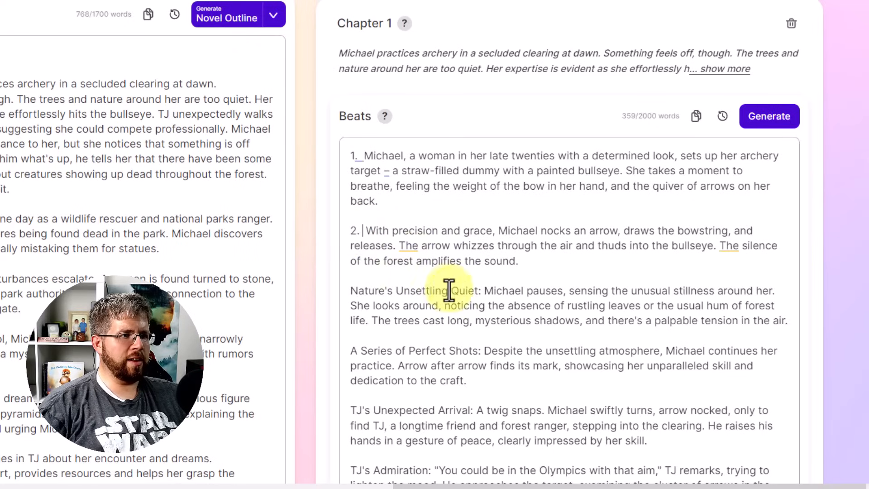
left_click_drag(480, 290, 346, 297)
type("3.")
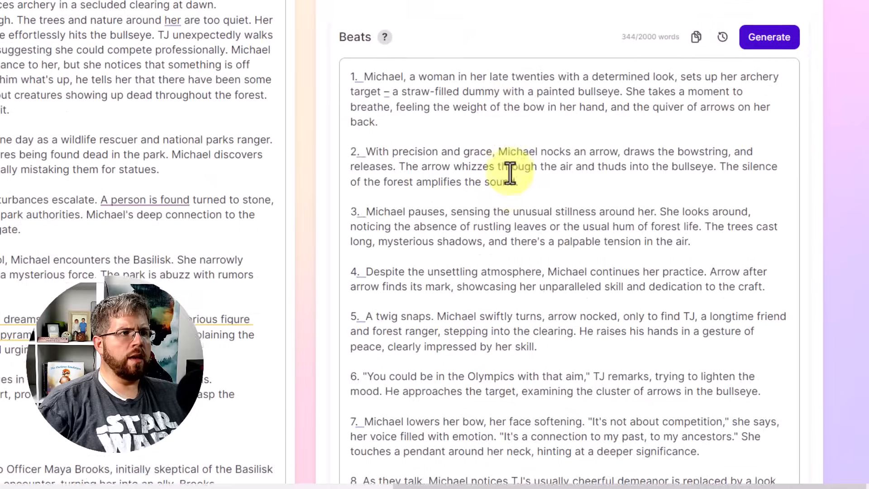
Step: Review the numbered beats and remove the extra space after the beat numbers
scroll(498, 190, "up", 2)
scroll(479, 208, "down", 8)
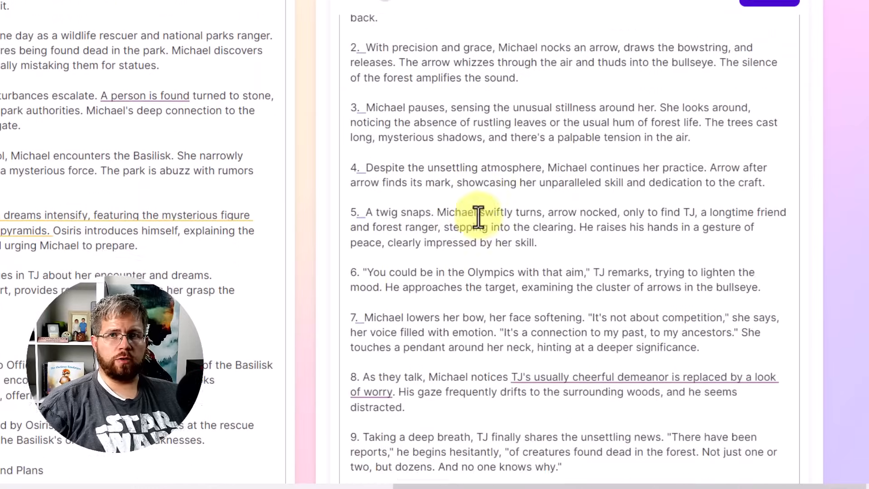
scroll(479, 216, "down", 2)
scroll(478, 216, "up", 10)
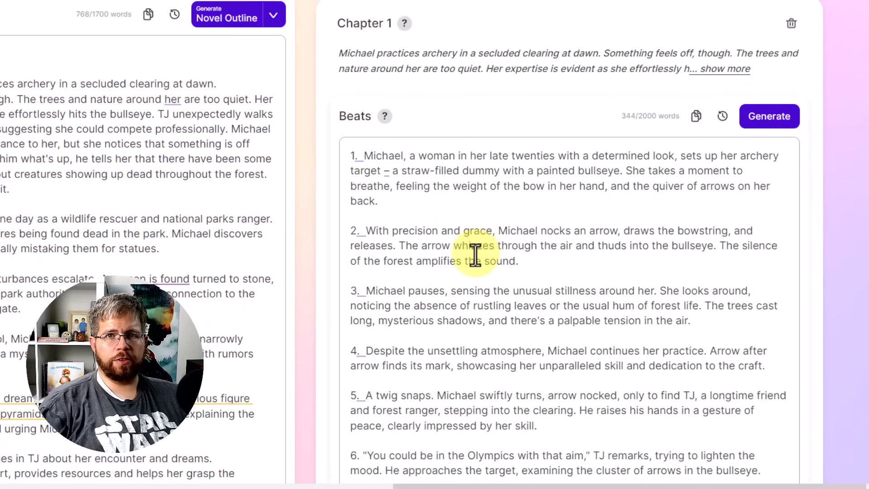
scroll(369, 349, "down", 4)
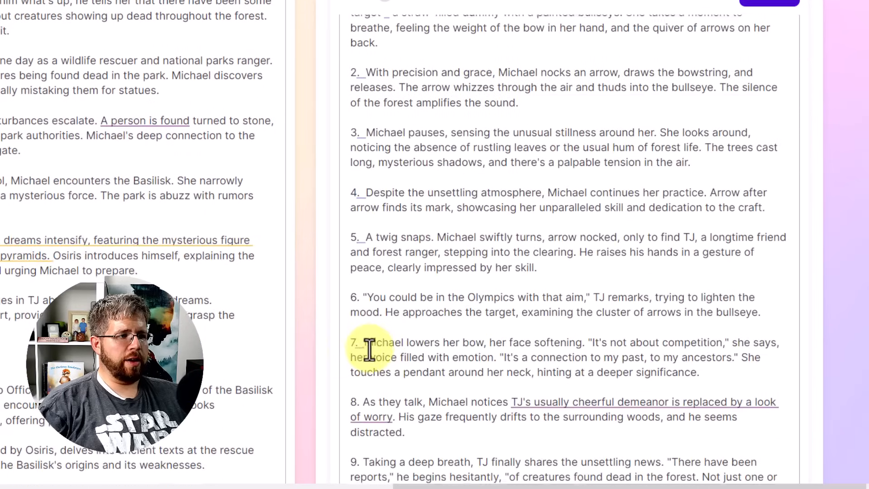
scroll(379, 337, "up", 1)
scroll(379, 337, "up", 2)
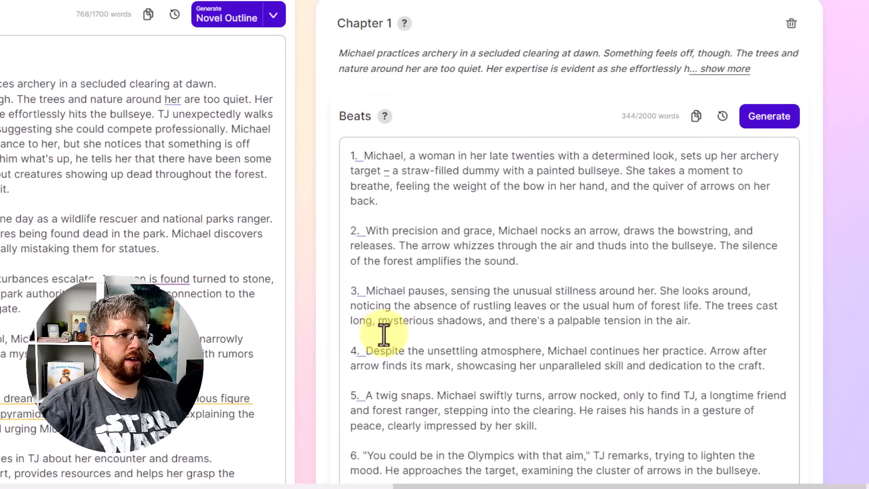
left_click(358, 159)
left_click(359, 202)
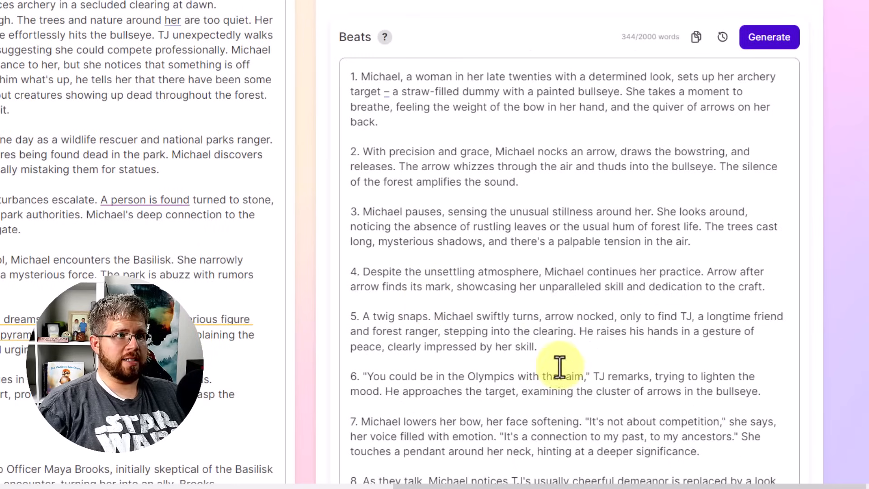
Step: Add a "Setting:" line above the first beat, separated from it by a blank line
scroll(461, 149, "up", 2)
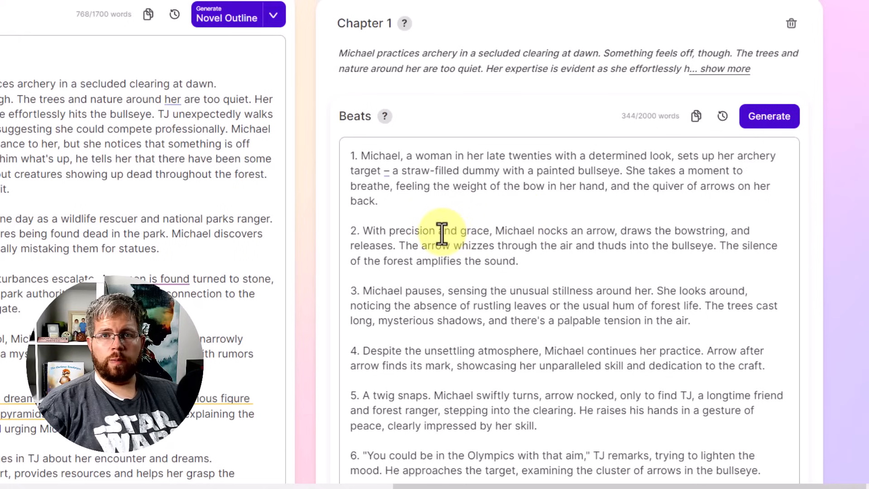
left_click(351, 155)
key("Return")
key("Return")
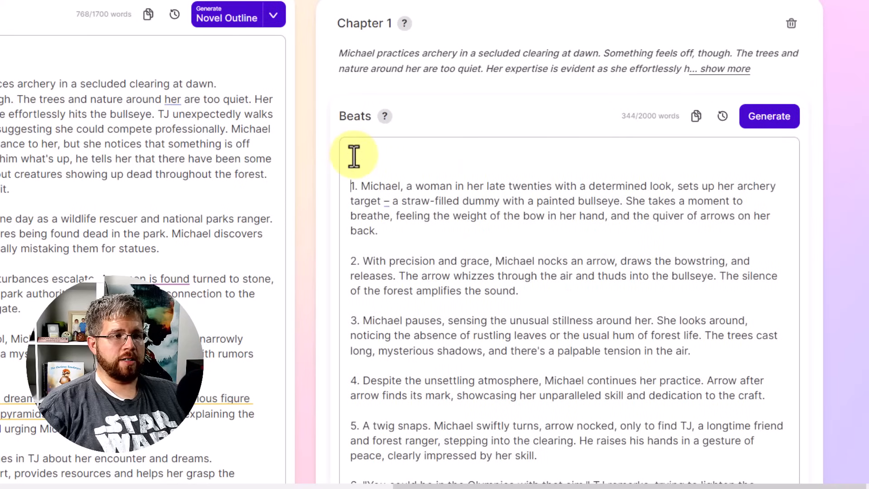
type("Set")
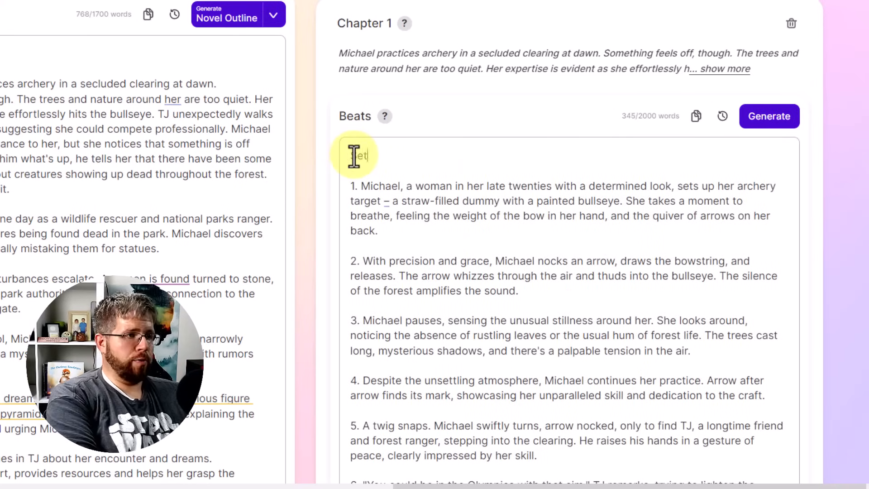
type("ting:")
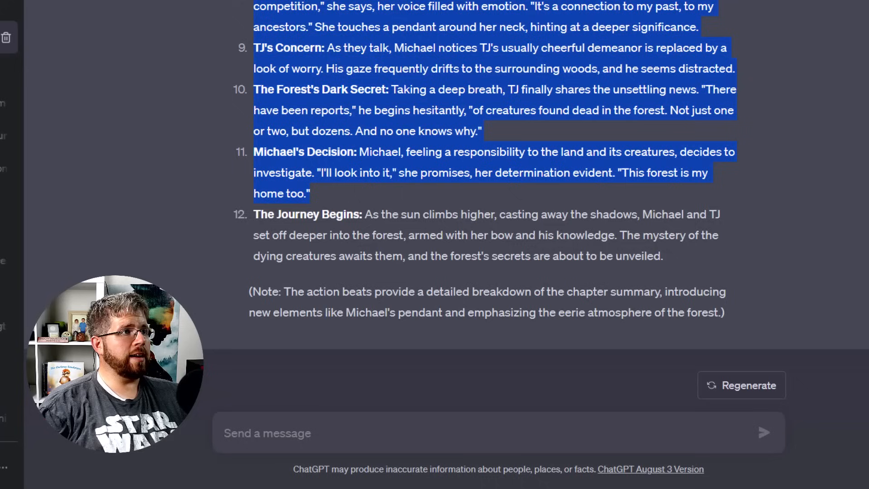
Step: Copy the description of "The Clearing at Dawn" from ChatGPT's answer and paste it after "Setting:" in the story planner's Chapter 1 Beats
scroll(419, 126, "up", 12)
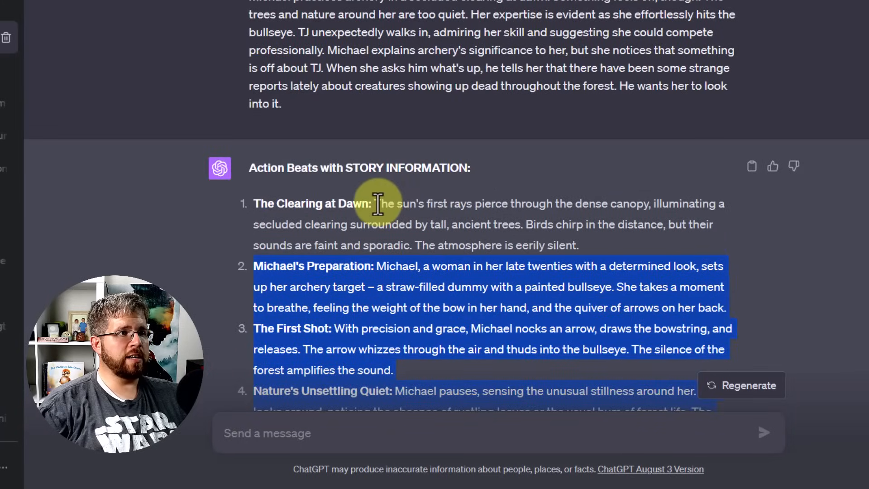
left_click_drag(373, 204, 702, 240)
key("ctrl+c")
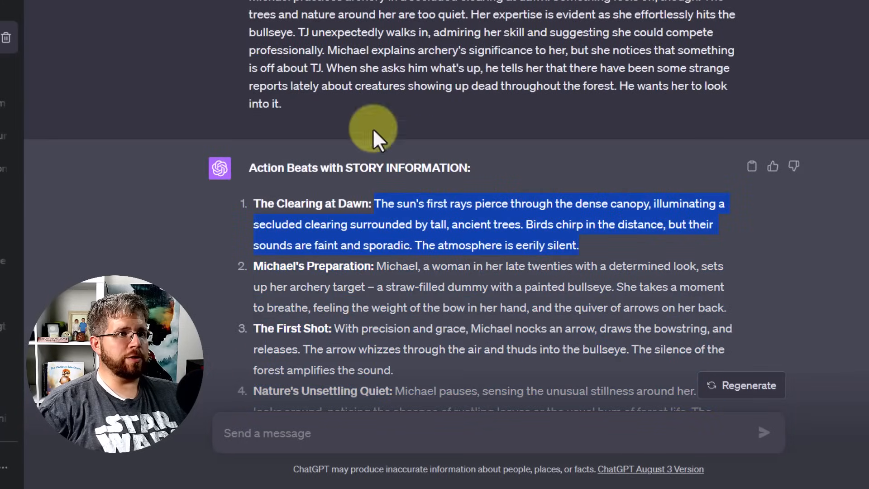
key("alt+Tab")
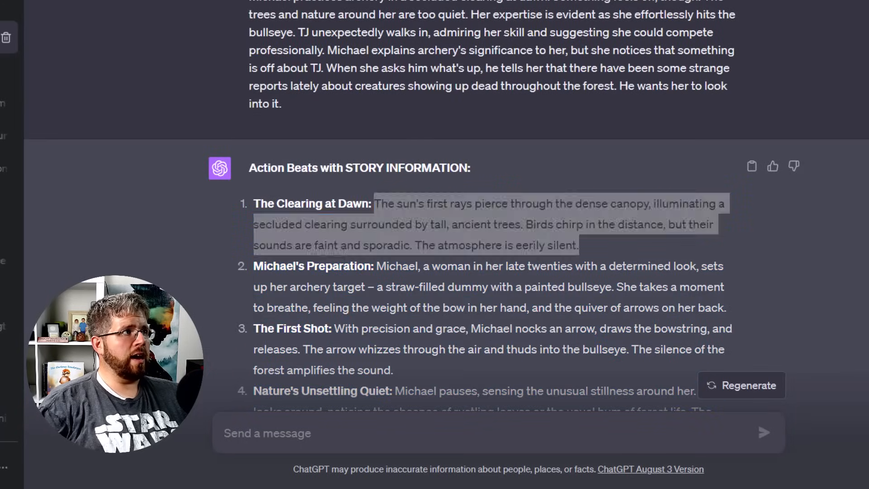
key("ctrl+v")
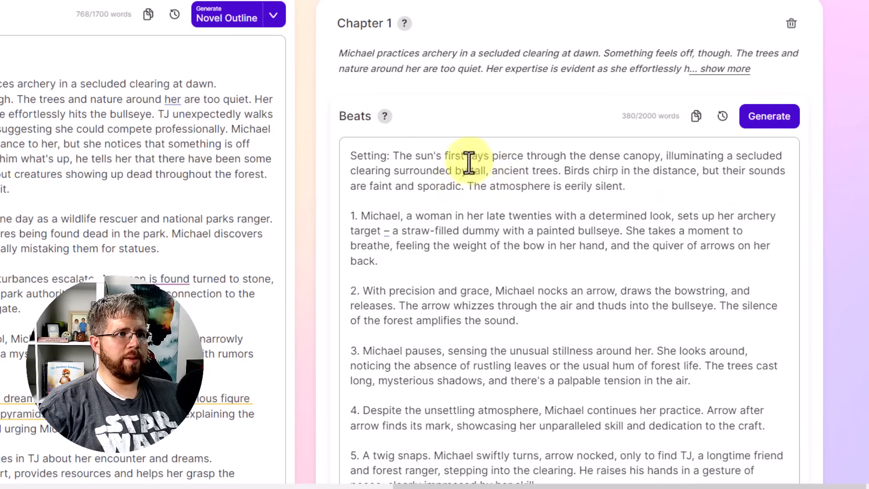
Step: Reword the setting's first sentence to read "The sun's first rays are piercing through the dense canopy"
left_click(523, 155)
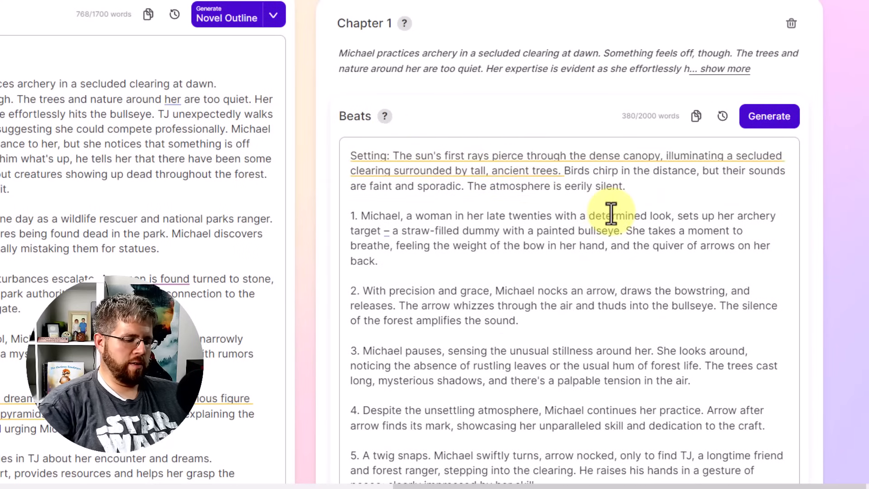
key("shift+Left")
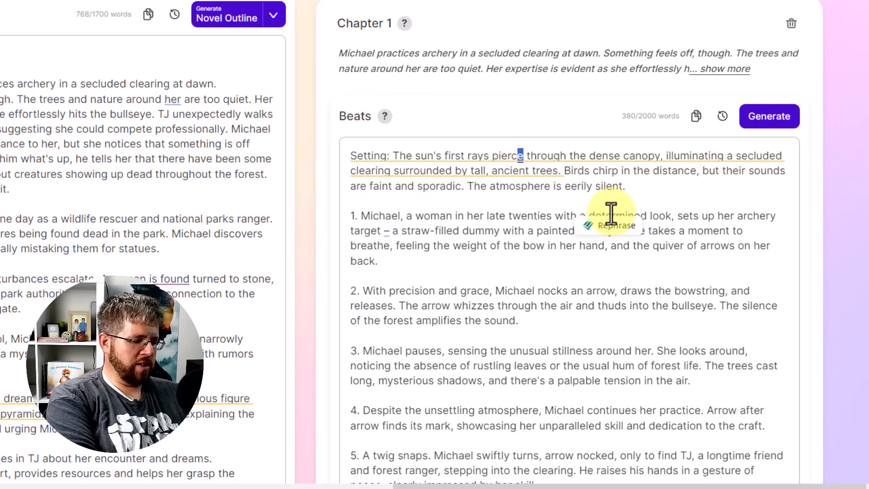
type("ing")
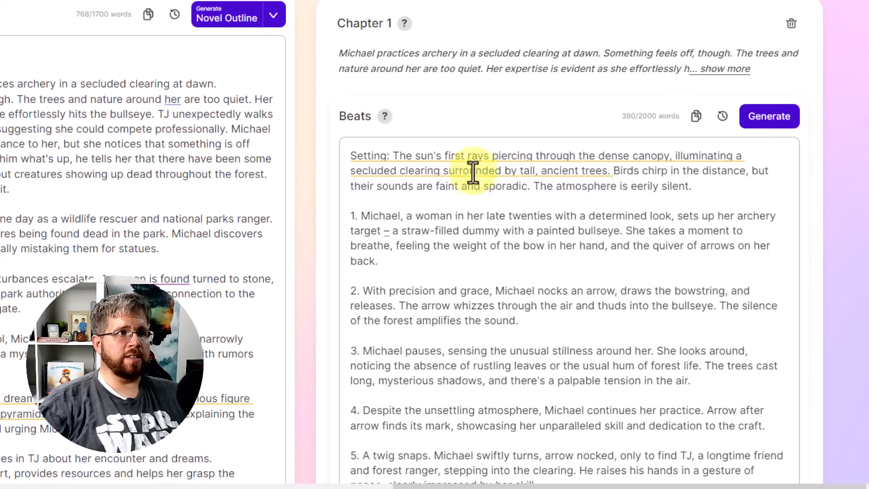
left_click(489, 156)
type("ar")
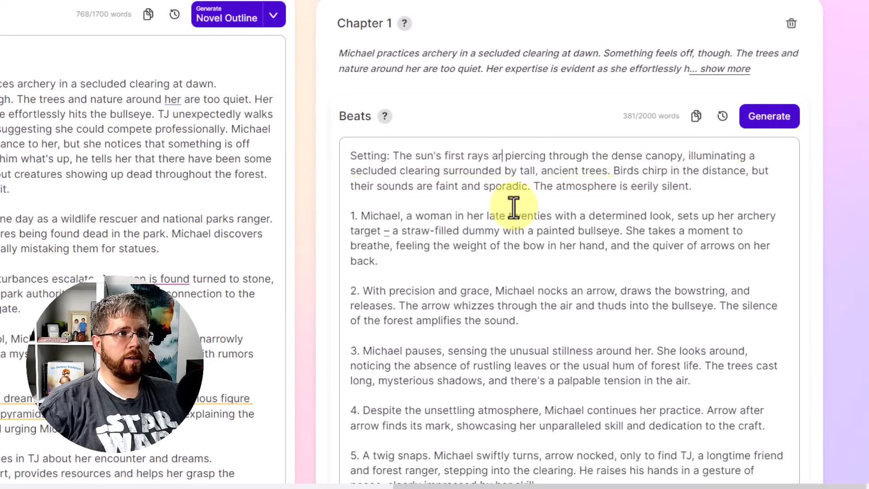
type("e")
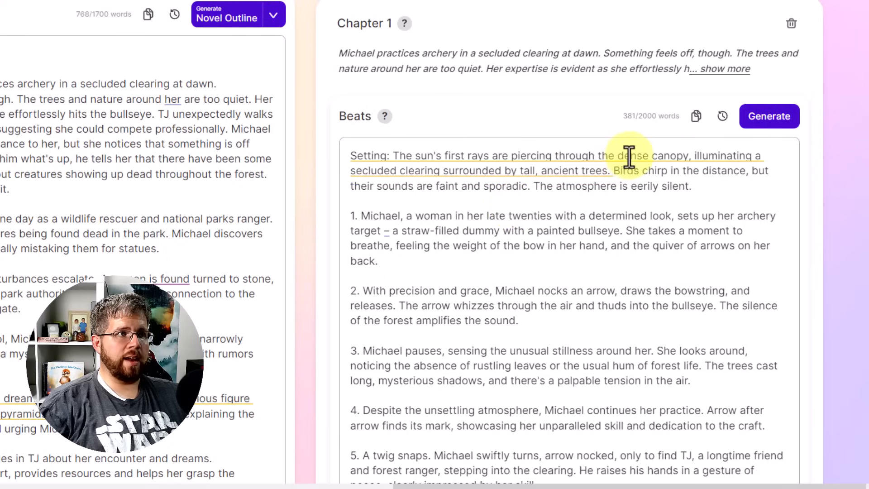
mouse_move(482, 177)
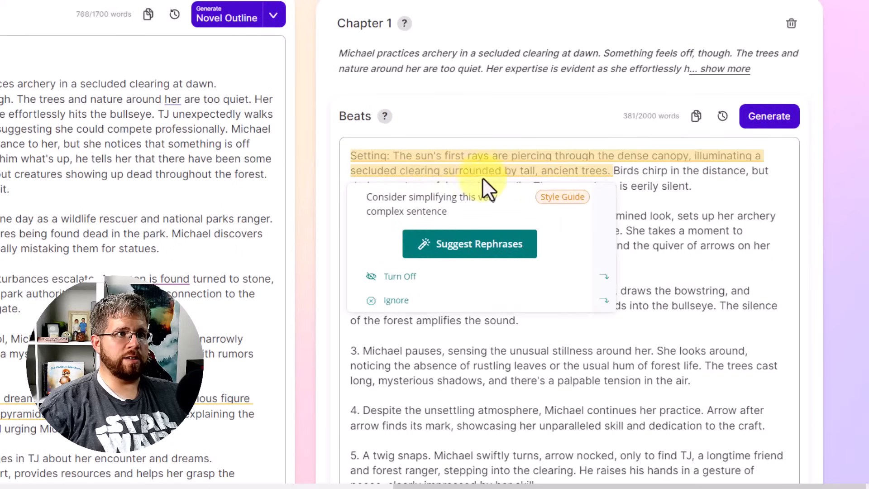
left_click(627, 171)
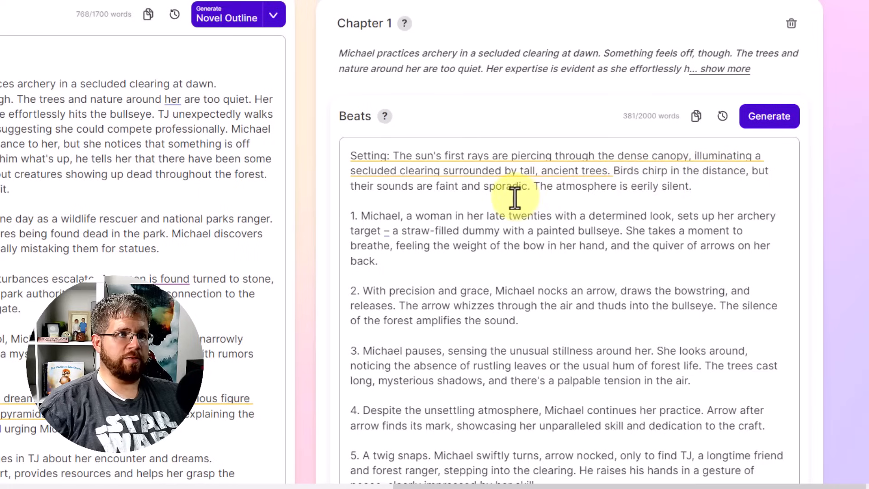
Step: Add a paragraph below the setting requesting realistic dialogue with occasional dialogue beats, no cheesy, melodramatic or mushy descriptions, and mixed cadence
left_click(701, 190)
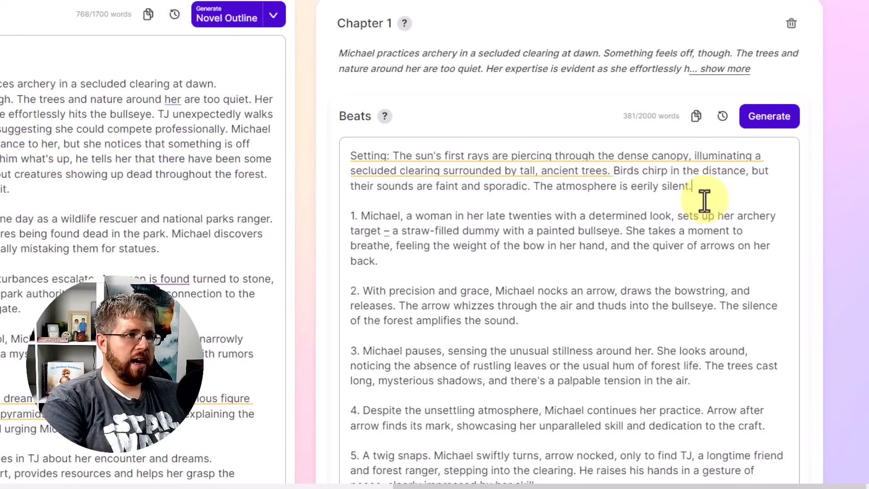
key("Return")
key("Return")
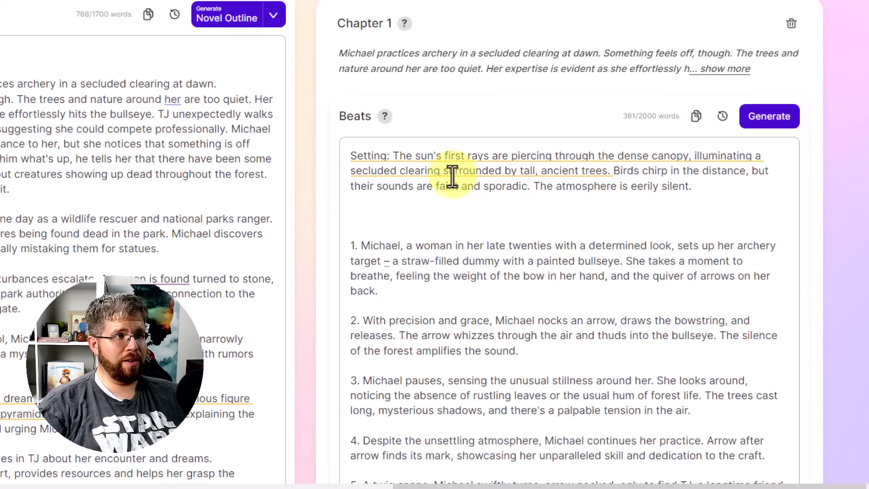
type("Make sure to write realistic dialogue with the occasional dialogue beat, avoid any cheesy or melodramatic descriptions/dialogue. Avoid mushy descriptions. Use mixed cadence.")
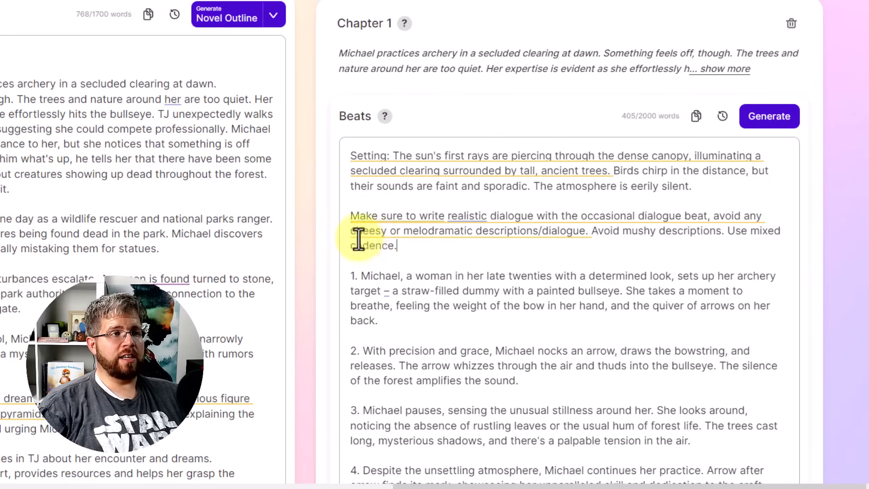
mouse_move(702, 208)
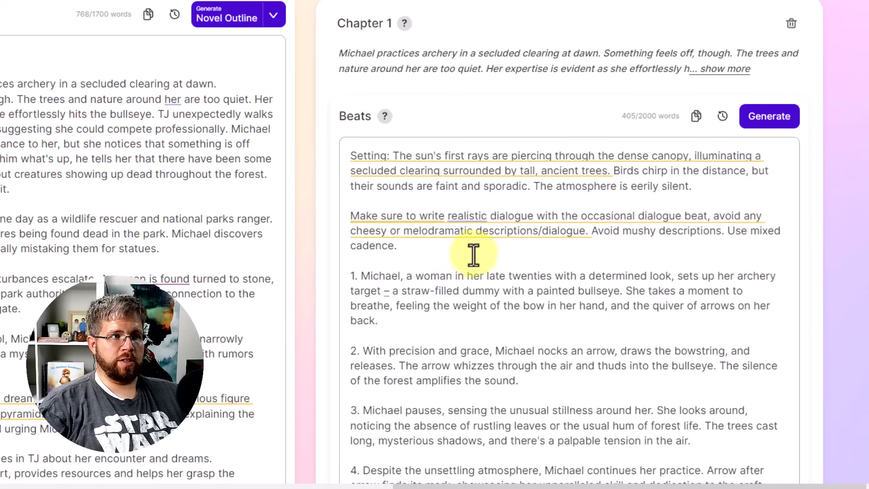
Step: Review the ten numbered beats and look at the mode options available for Chapter 1's prose
scroll(497, 285, "down", 10)
scroll(497, 282, "up", 3)
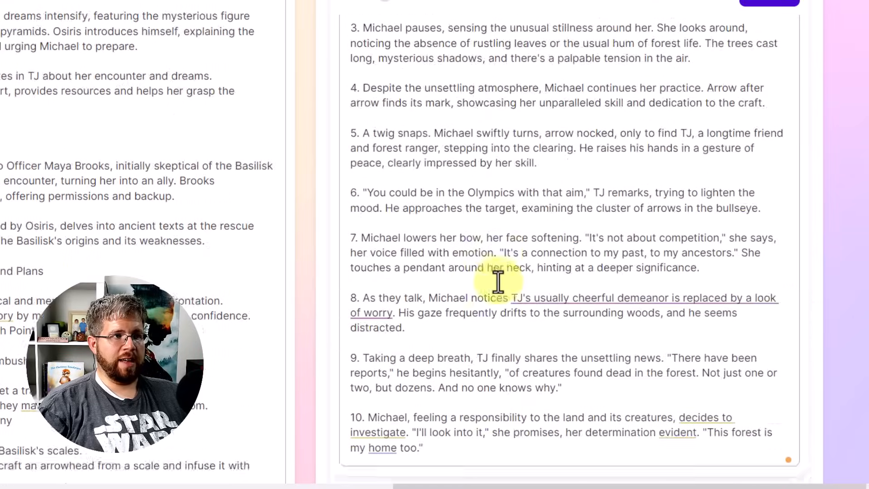
scroll(497, 282, "up", 5)
scroll(497, 280, "down", 10)
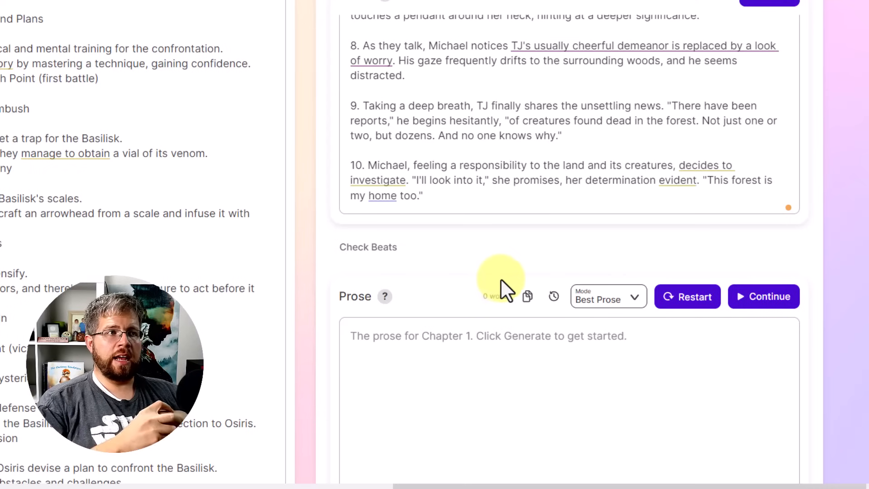
scroll(500, 279, "up", 5)
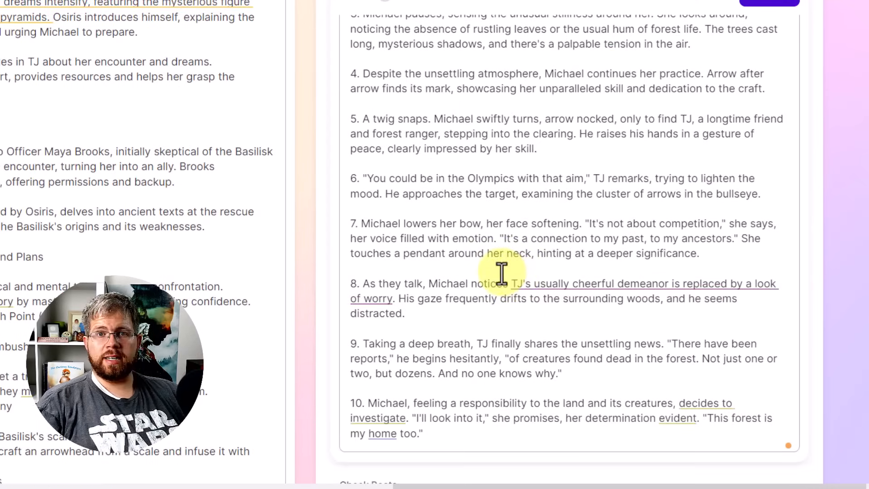
scroll(501, 273, "up", 5)
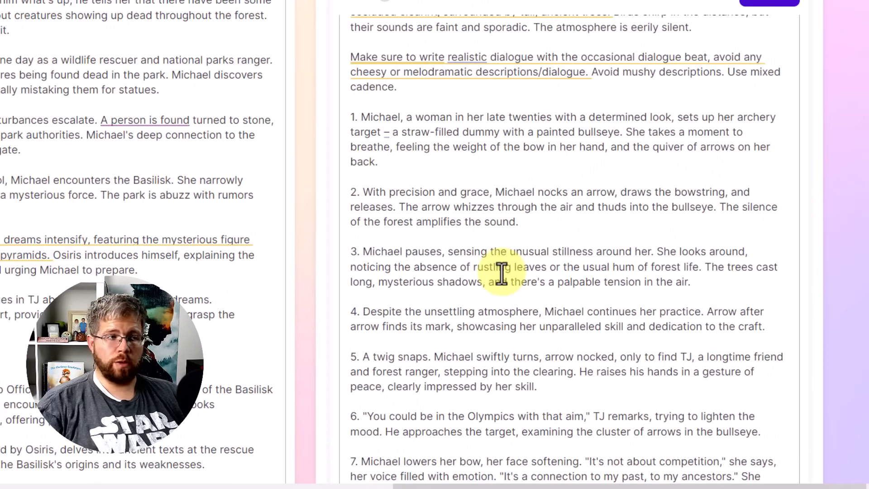
scroll(501, 273, "down", 15)
scroll(544, 293, "up", 2)
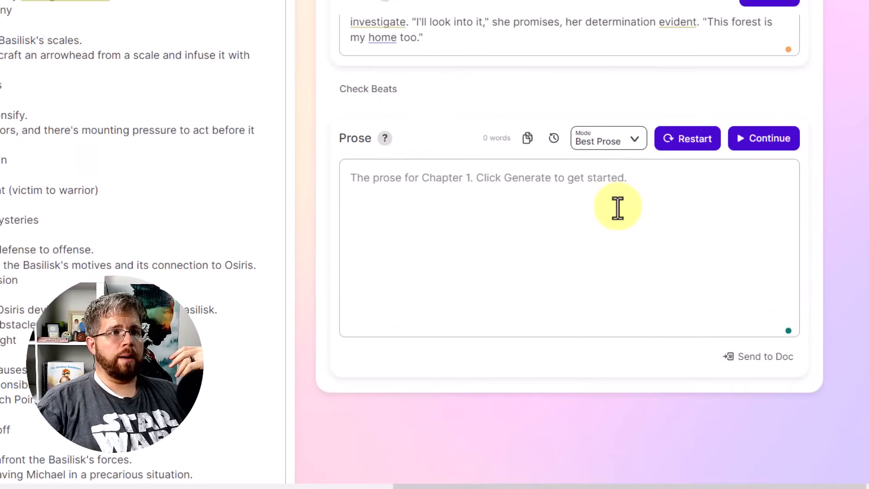
left_click(610, 141)
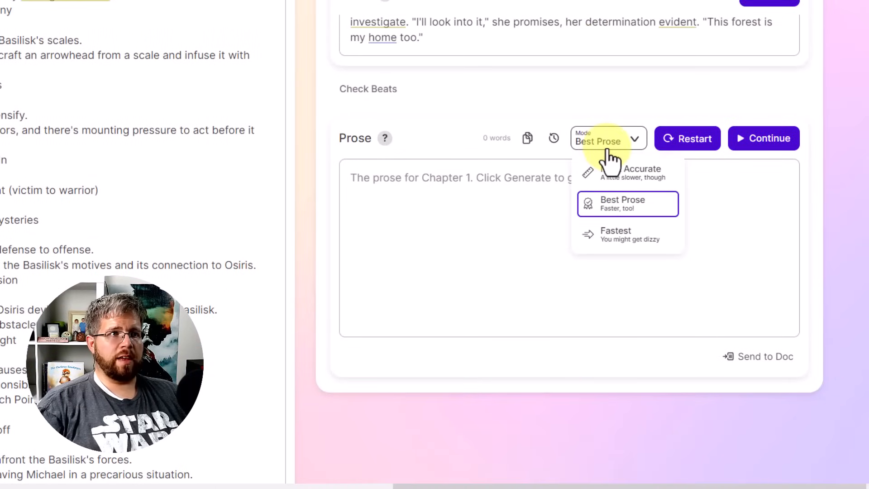
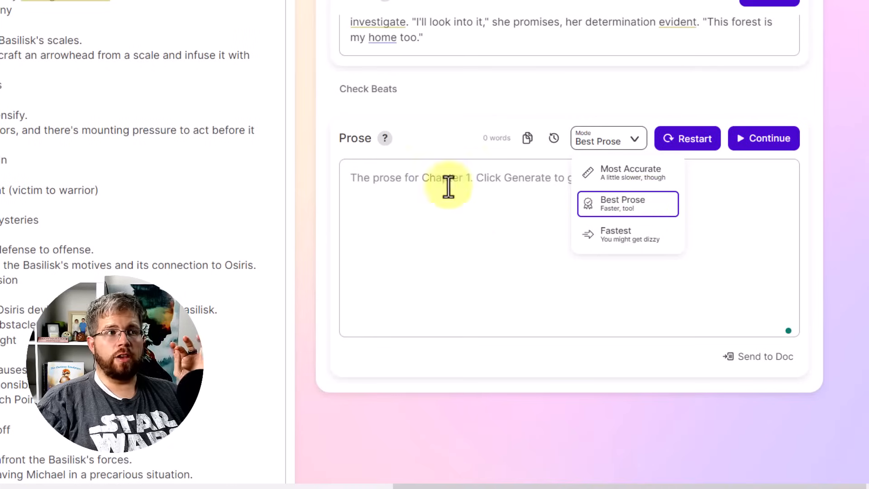
Step: Add a paragraph above beat 1 instructing to stay within the summary's timeframe, fully develop the given beats and end scenes at the specified beat
scroll(448, 186, "up", 7)
scroll(448, 185, "up", 10)
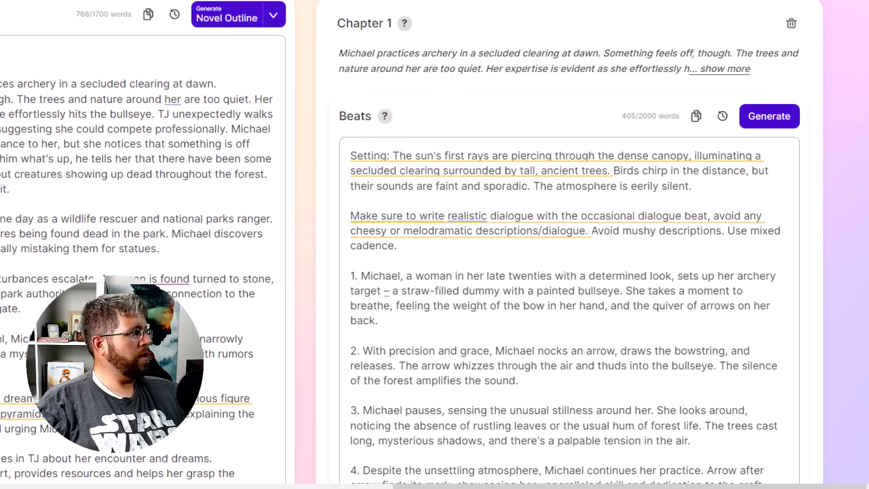
mouse_move(549, 228)
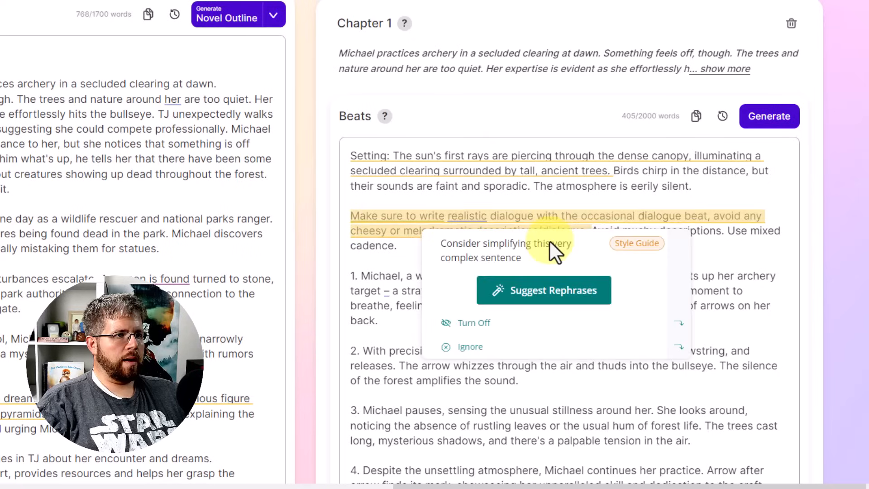
left_click(402, 246)
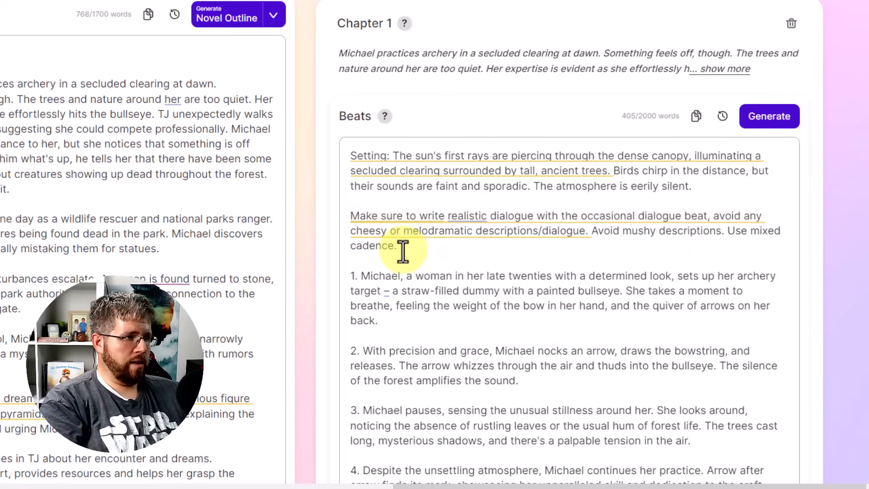
key("Return")
type("All paragraphs should take place during the timeframe of the summary instead of adding new events. Focus on fully developing the given story beats rather than rushing to new plot points. End the scenes at the specified story beat rather than continuing further.")
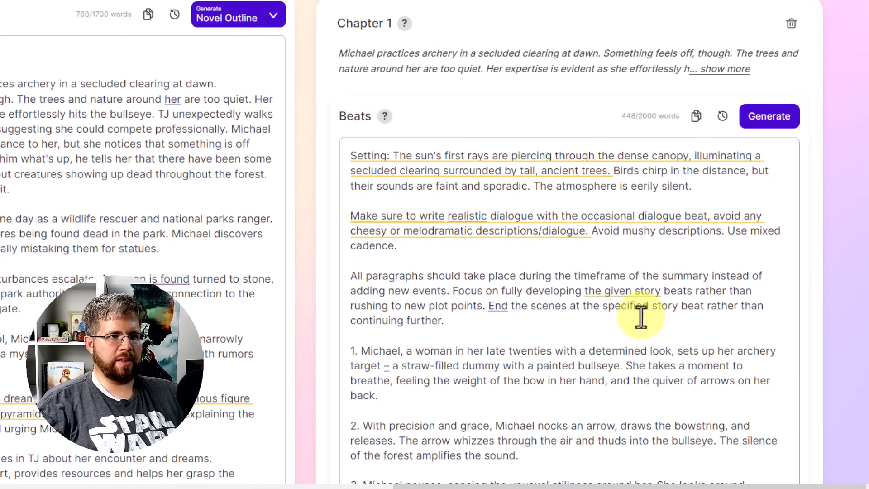
Step: Set Chapter 1's prose mode to Most Accurate and start generating the prose from the beginning
scroll(511, 345, "down", 15)
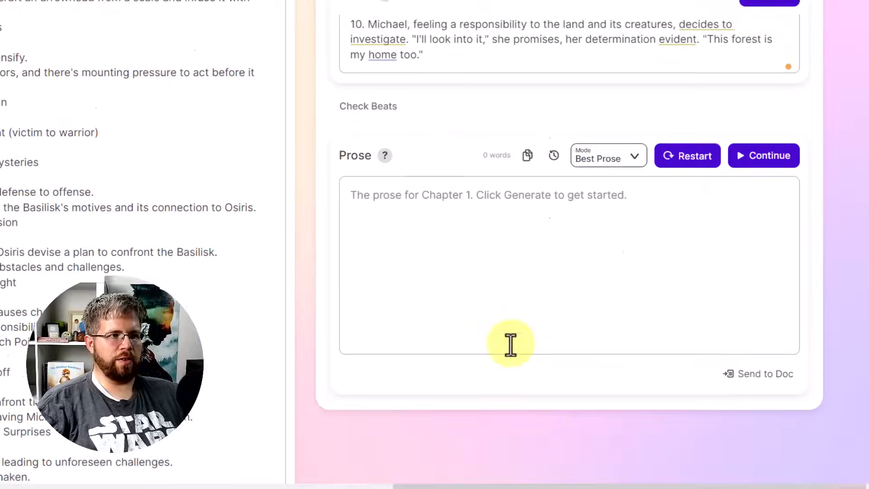
scroll(510, 344, "down", 1)
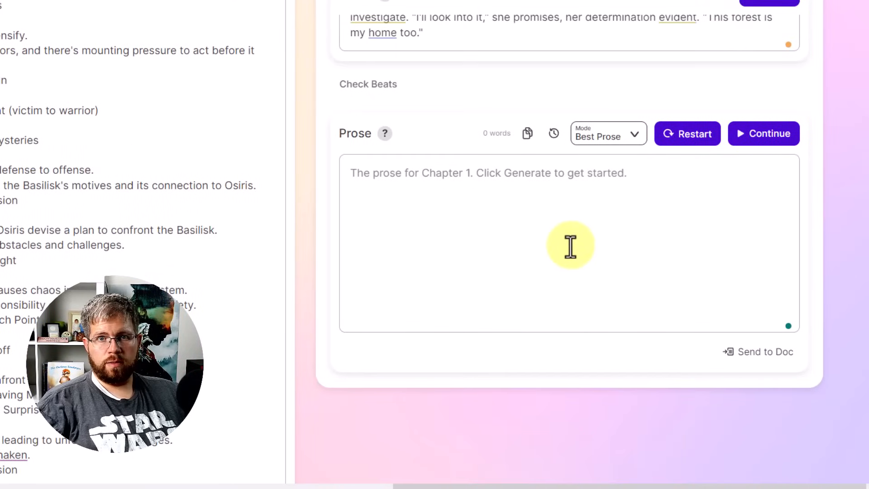
left_click(441, 213)
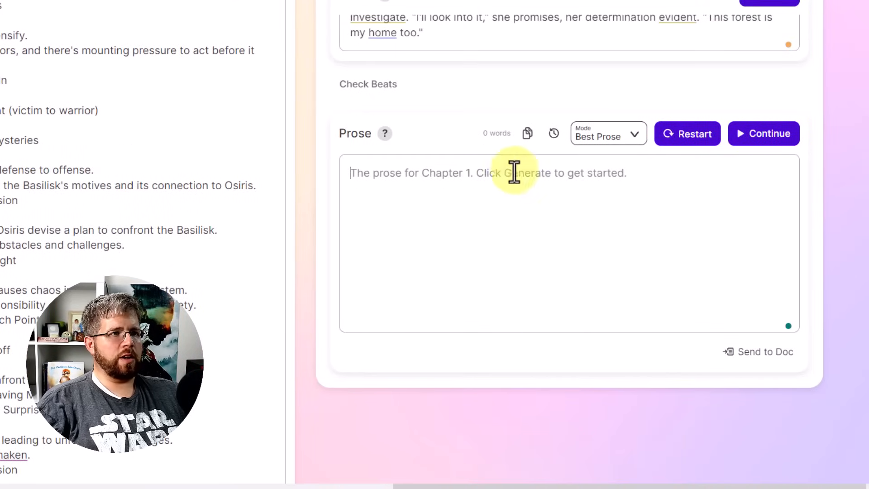
left_click(622, 138)
left_click(629, 181)
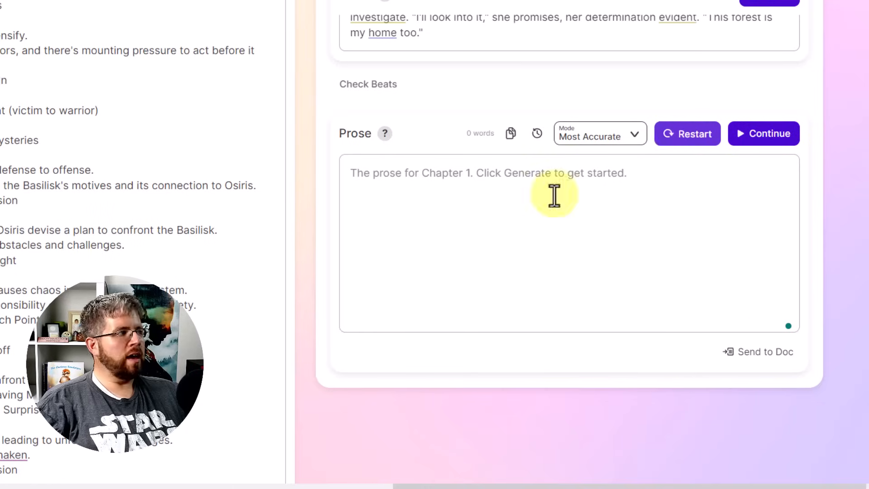
left_click(693, 140)
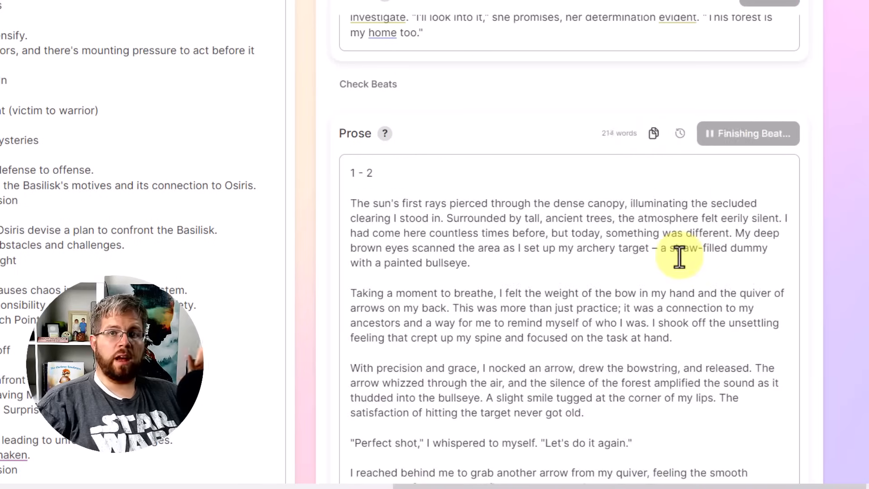
Step: Read the prose for beats 1 - 2 as it is generated, from the clearing's description through to the closing dialogue
scroll(706, 263, "down", 2)
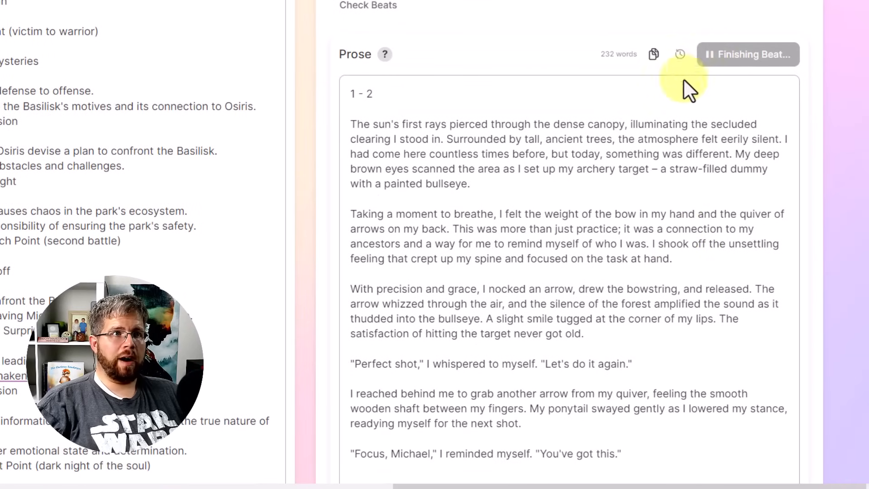
scroll(710, 173, "down", 6)
scroll(667, 180, "up", 7)
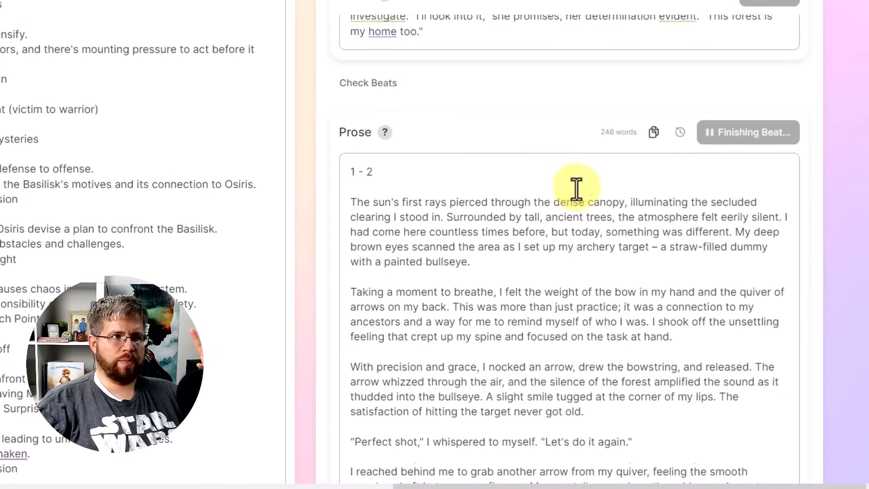
scroll(576, 188, "down", 7)
scroll(576, 188, "up", 7)
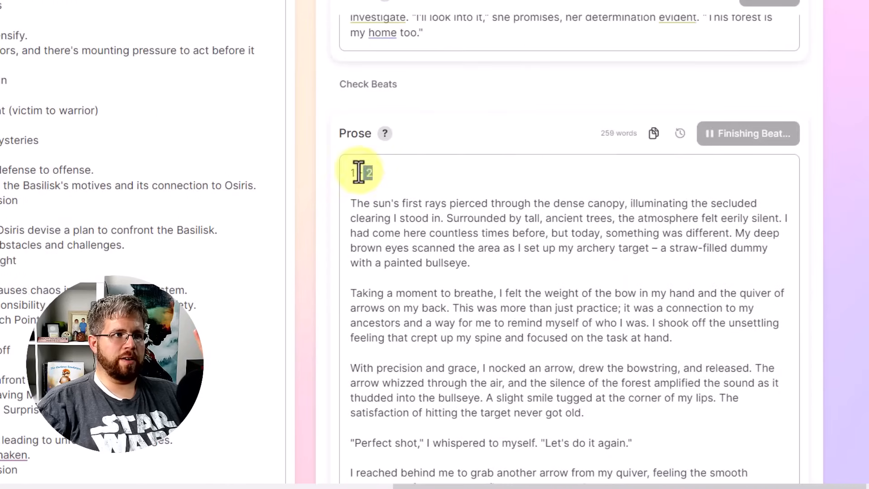
scroll(516, 319, "down", 7)
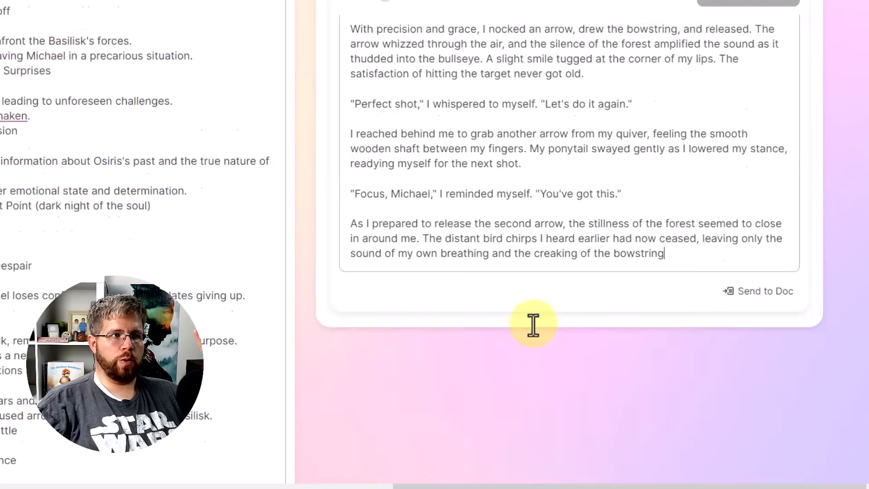
scroll(543, 328, "up", 2)
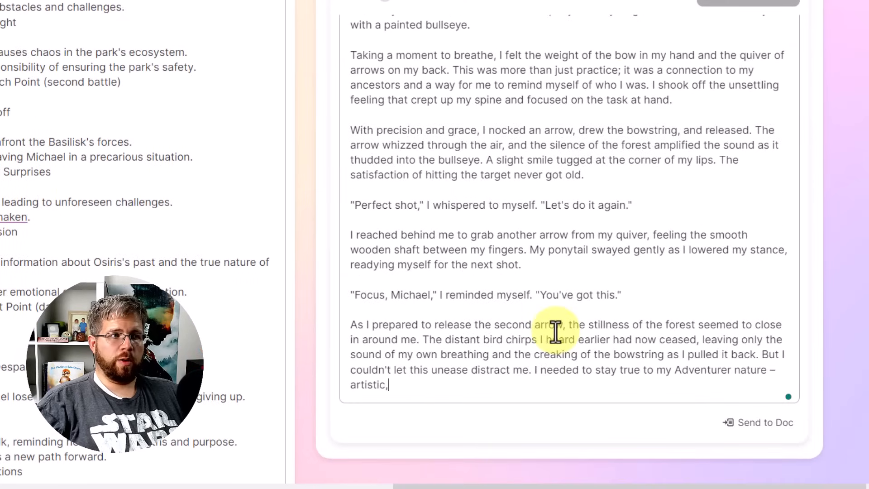
scroll(556, 332, "up", 1)
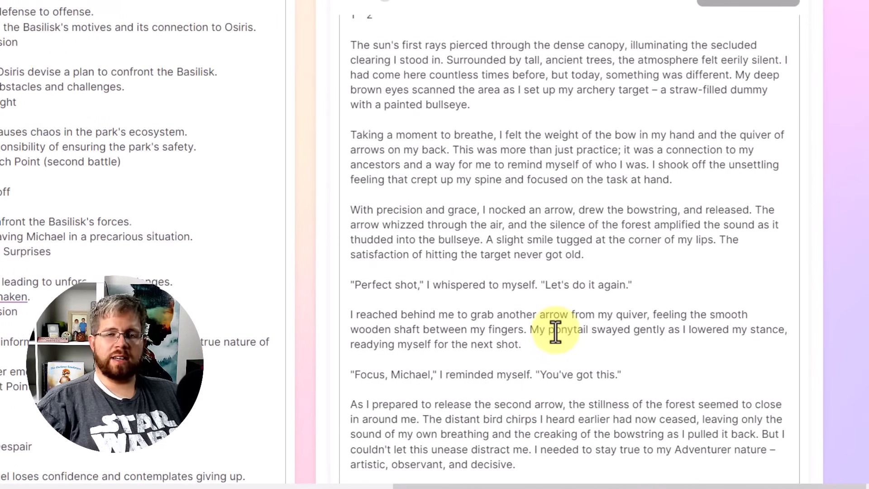
scroll(556, 331, "down", 4)
scroll(555, 330, "up", 4)
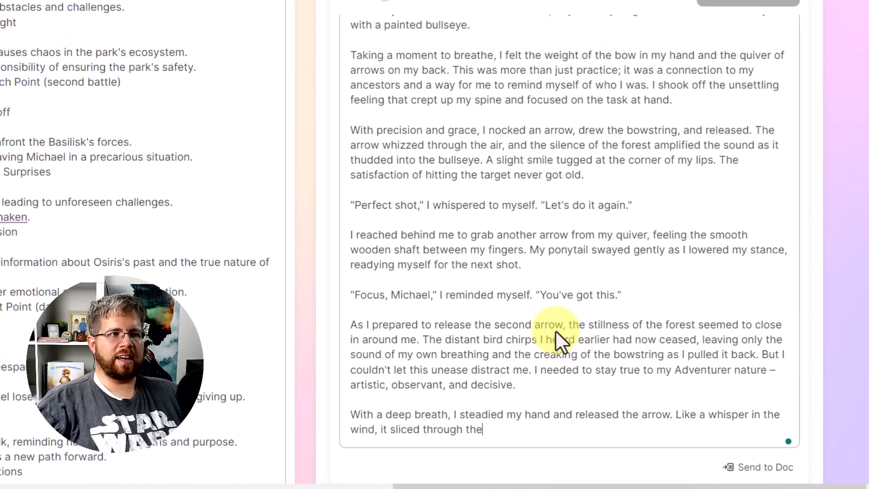
scroll(555, 330, "up", 2)
scroll(556, 331, "down", 5)
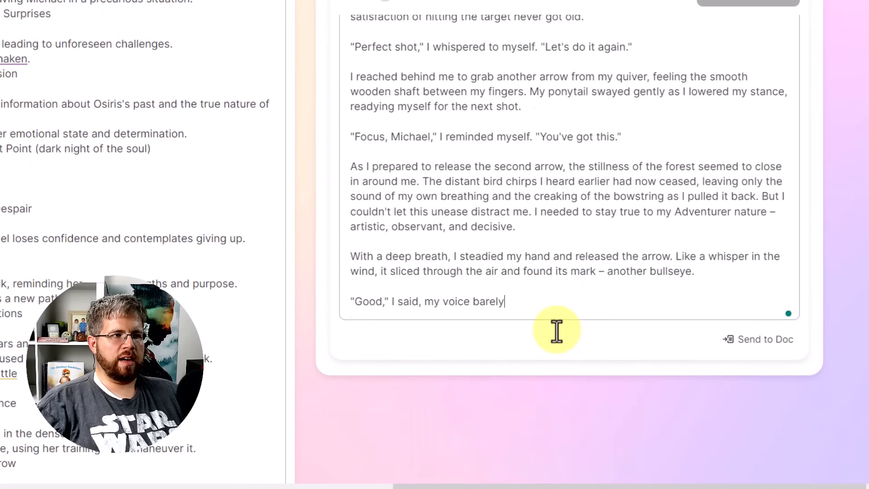
scroll(557, 331, "up", 7)
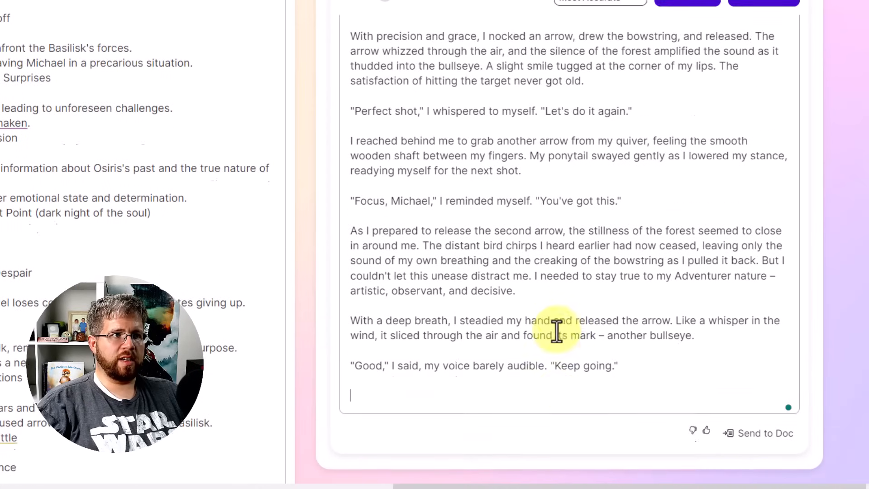
scroll(556, 331, "down", 7)
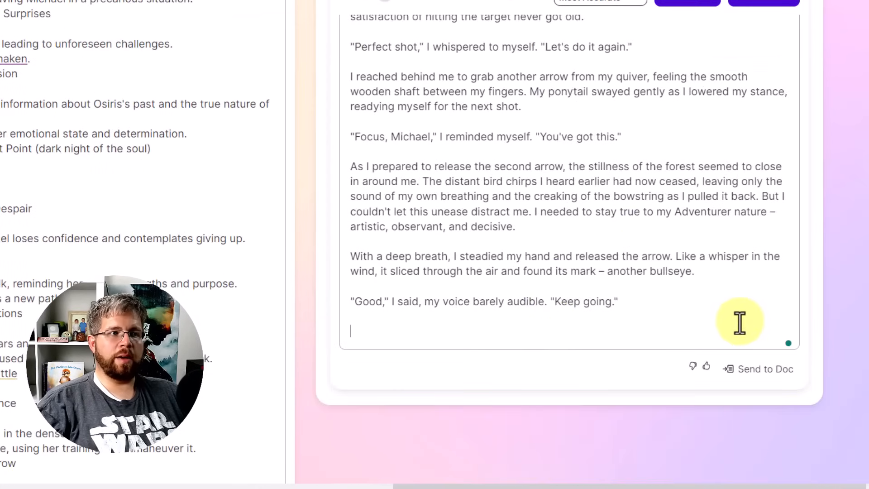
scroll(719, 310, "up", 7)
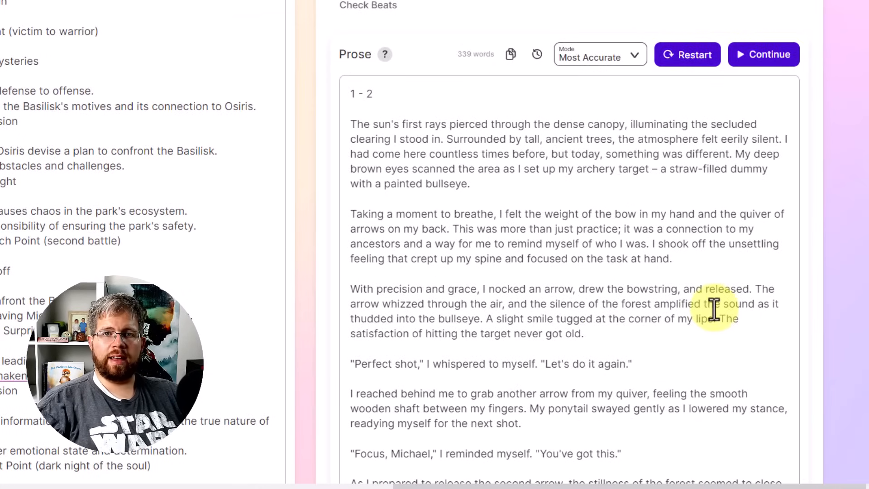
scroll(713, 310, "down", 7)
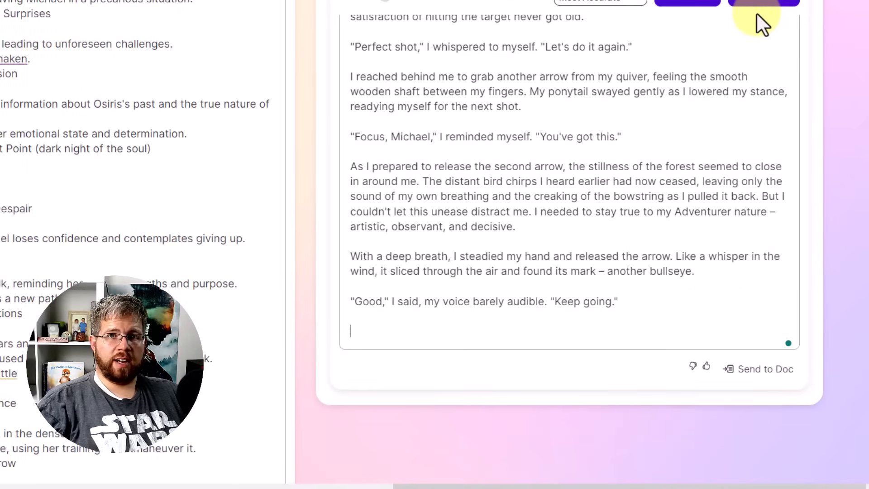
scroll(769, 95, "up", 4)
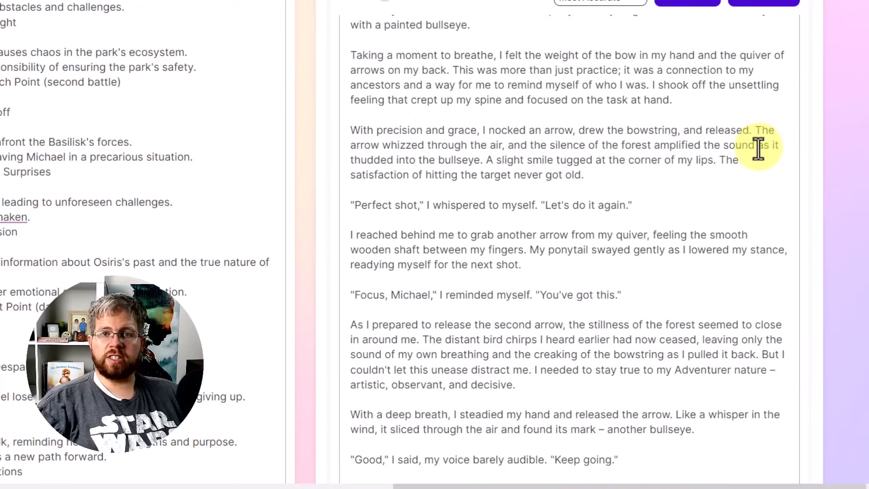
scroll(743, 164, "down", 5)
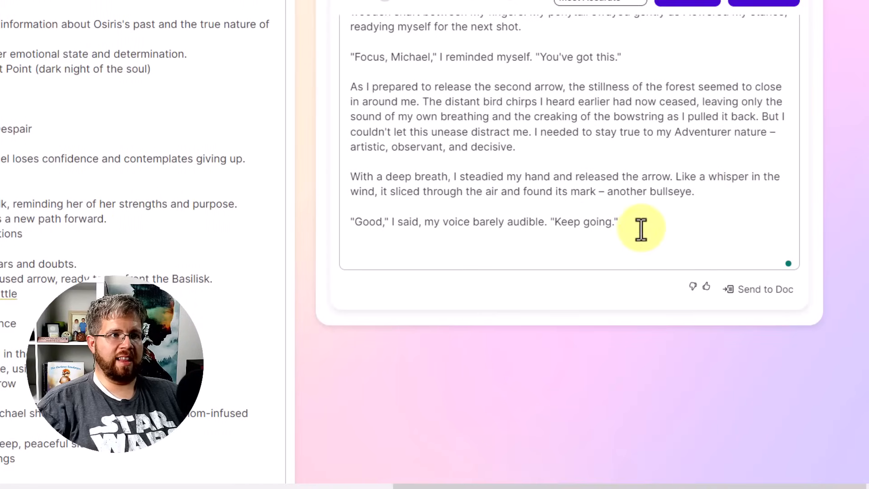
Step: Reread the closing paragraphs about the second arrow shot, compare them with the opening and view the available prose modes
left_click_drag(641, 228, 347, 68)
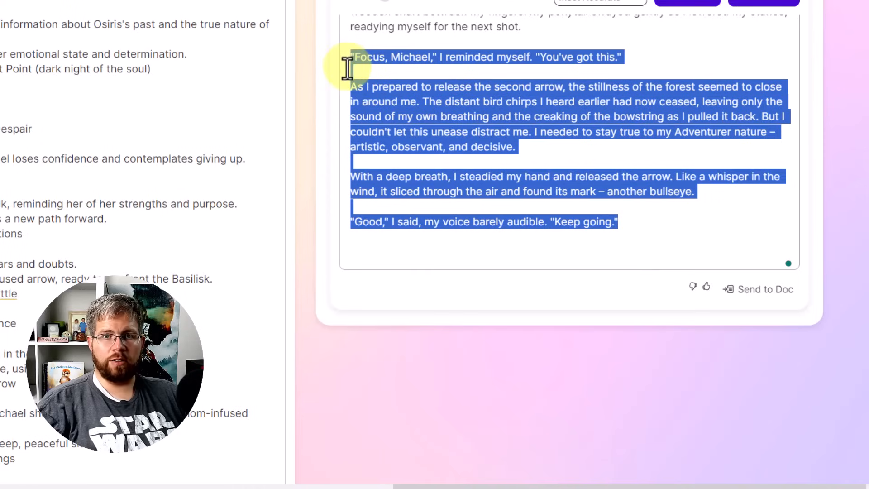
scroll(717, 203, "up", 2)
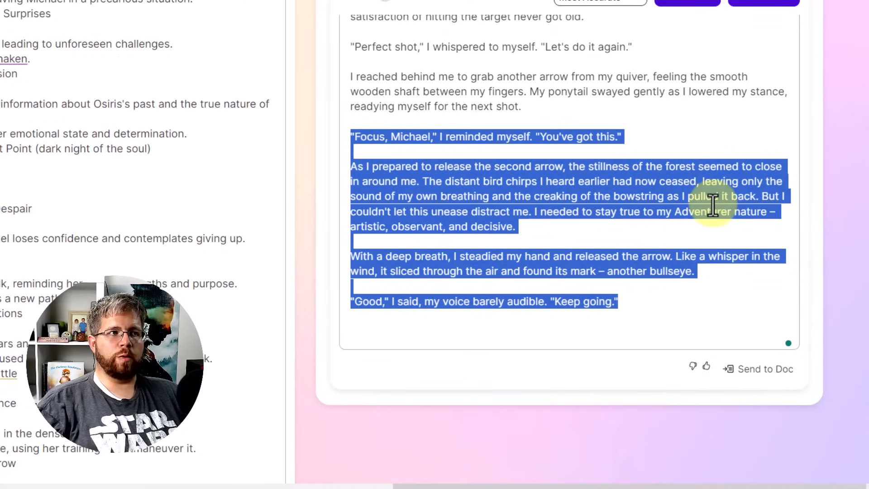
left_click(544, 104)
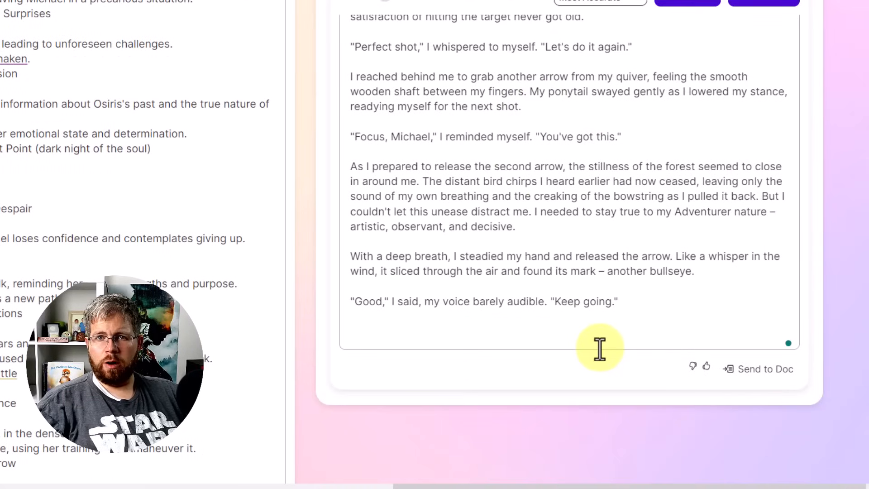
scroll(565, 349, "up", 8)
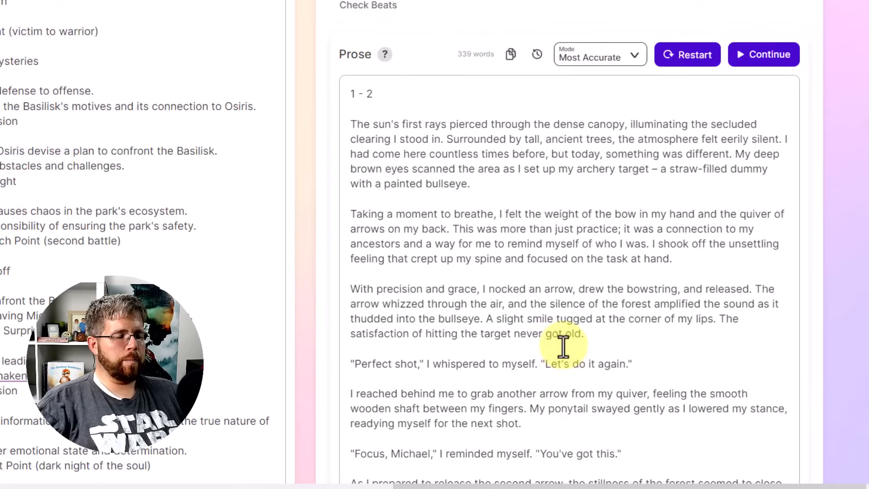
scroll(563, 346, "down", 4)
scroll(563, 346, "down", 2)
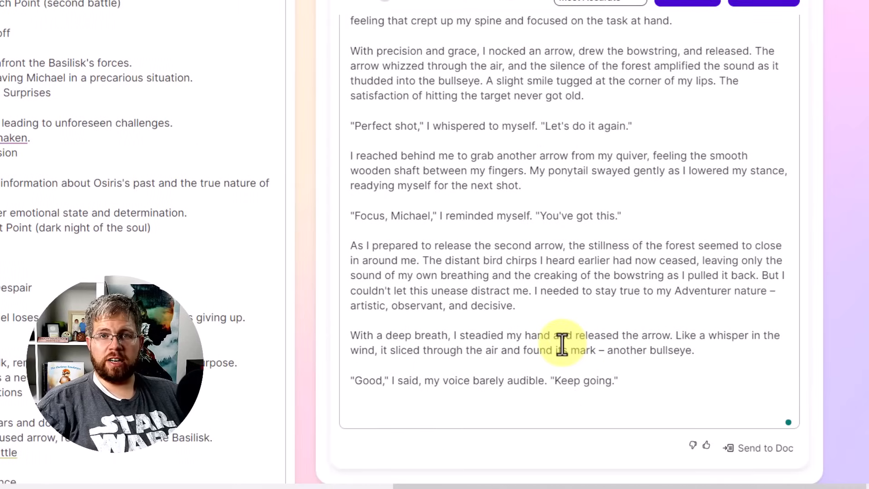
scroll(561, 345, "up", 2)
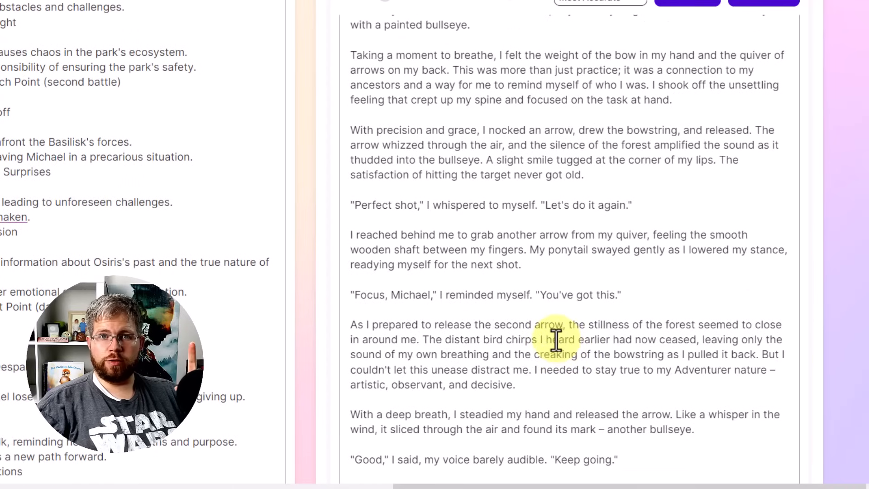
scroll(554, 341, "up", 2)
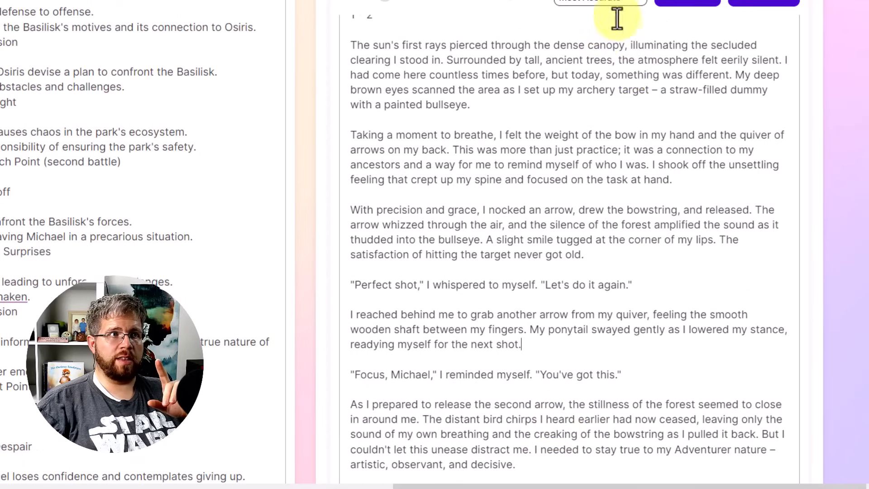
left_click(615, 4)
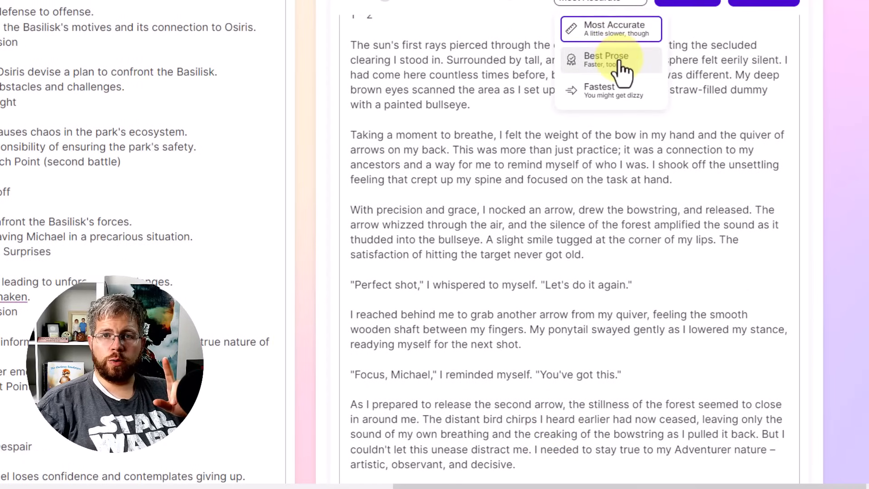
left_click(506, 159)
scroll(489, 145, "up", 2)
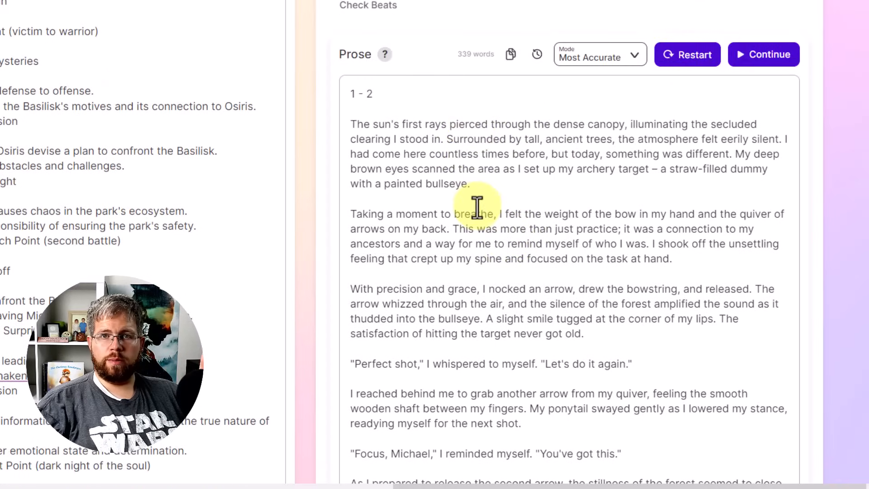
scroll(473, 224, "down", 3)
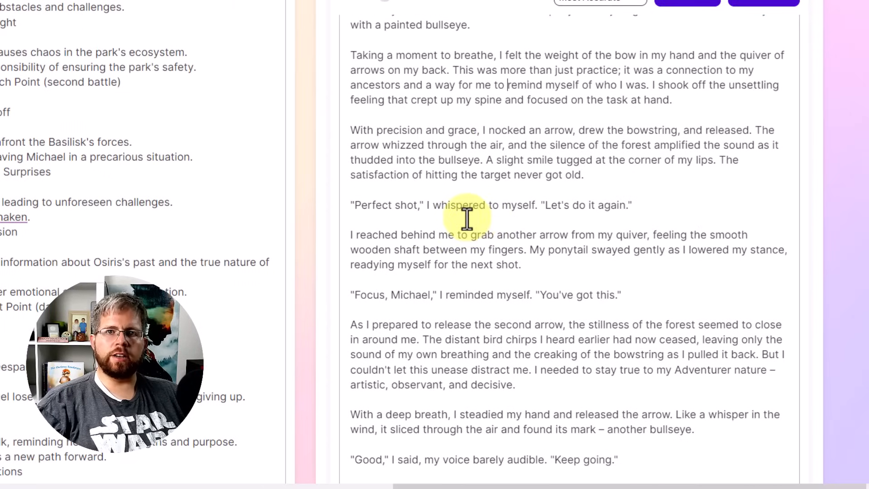
scroll(461, 226, "down", 2)
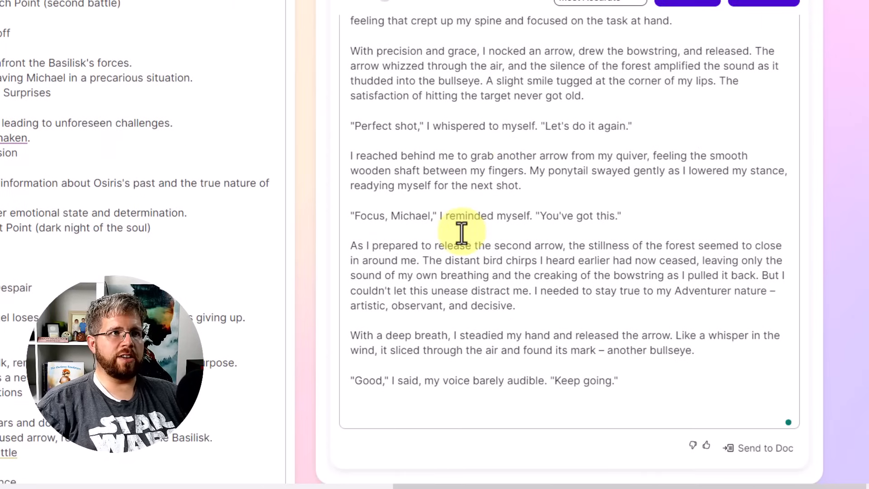
scroll(460, 233, "up", 5)
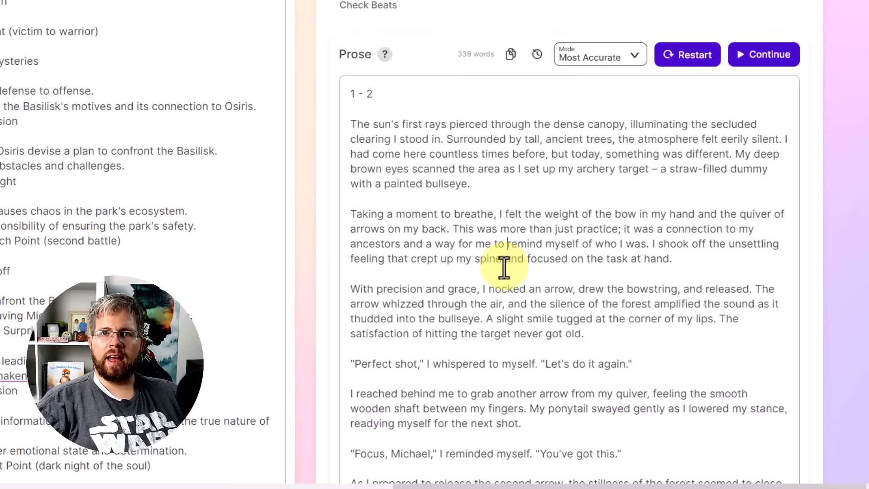
Step: Switch the prose mode to Best Prose, restart Chapter 1's generation and read the opening of the new version
scroll(504, 265, "up", 3)
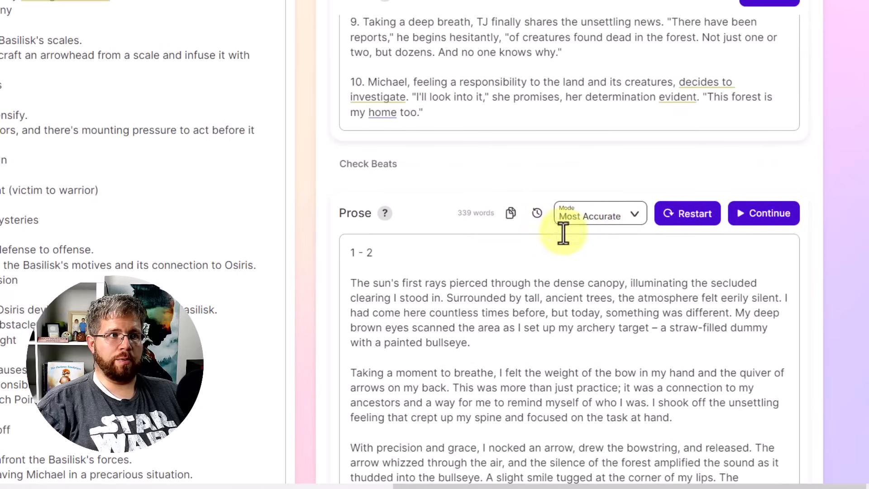
left_click(604, 217)
left_click(601, 274)
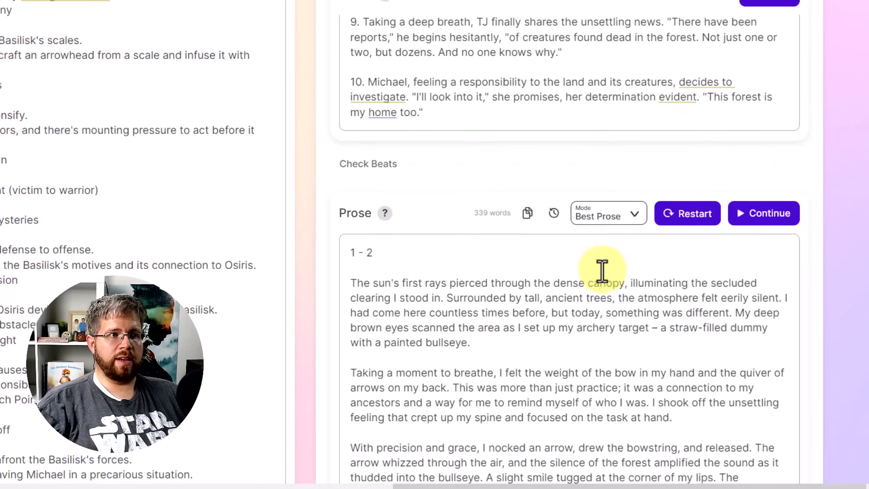
left_click(687, 213)
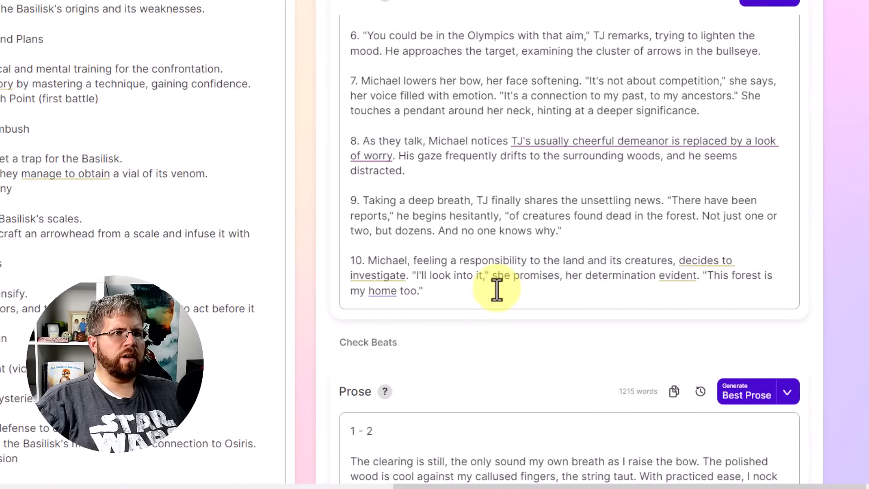
scroll(543, 289, "down", 5)
left_click(539, 192)
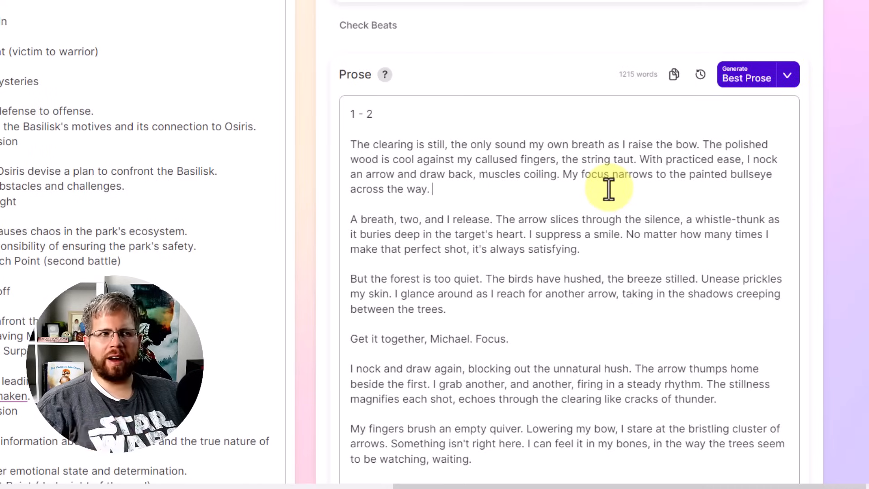
Step: Set the generation mode for Chapter 1's prose to Most Accurate and look over the mode options again
left_click(787, 78)
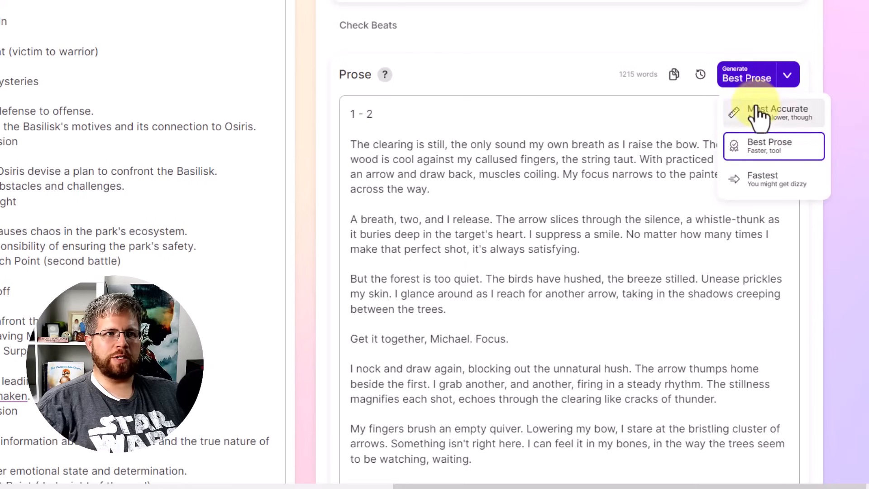
left_click(758, 116)
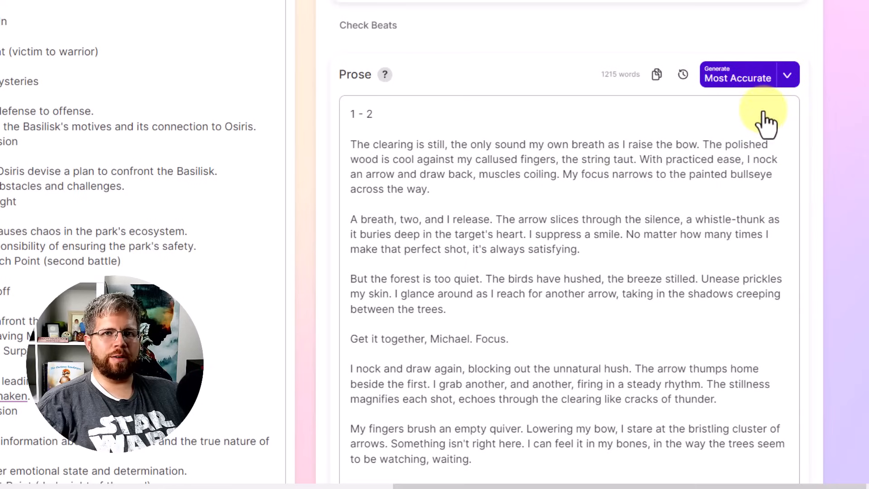
left_click(789, 78)
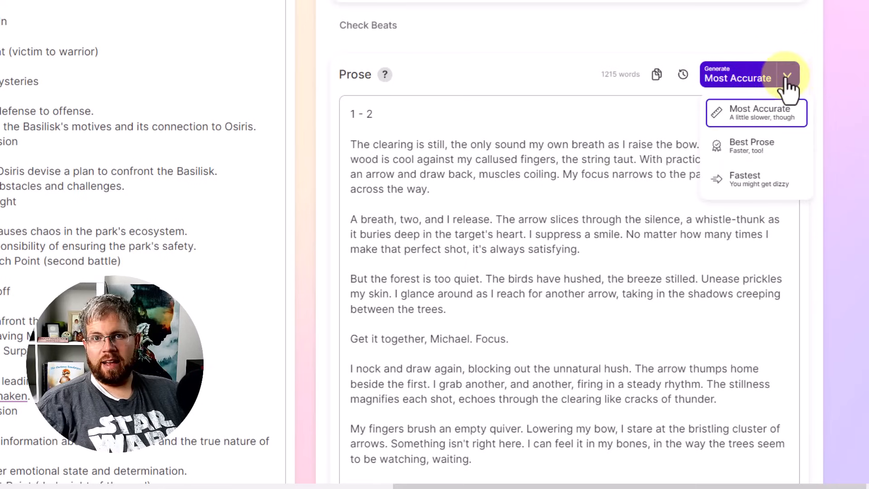
Step: Copy Chapter 1's entire generated prose and paste it into the blank Untitled document
left_click(576, 258)
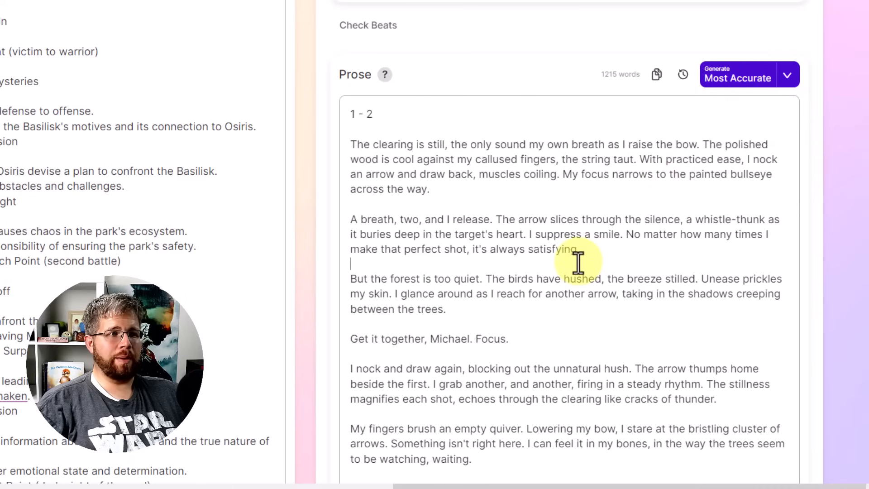
key("ctrl+a")
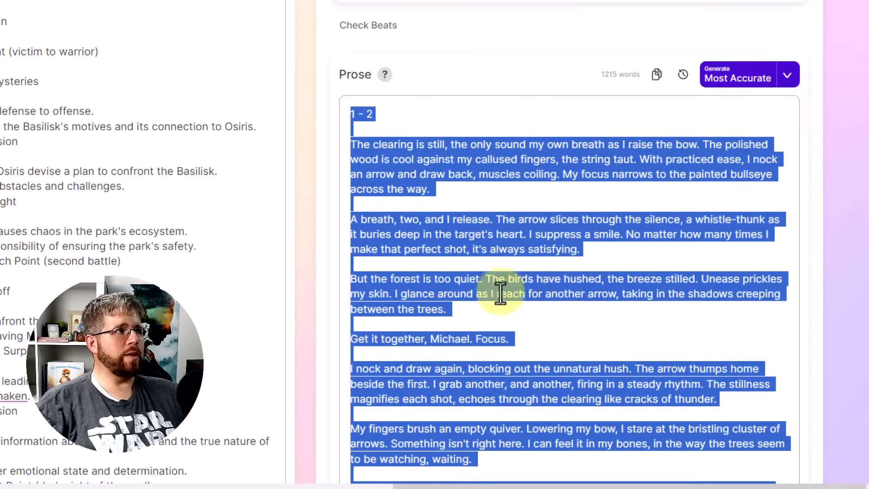
scroll(686, 184, "up", 7)
scroll(644, 234, "down", 10)
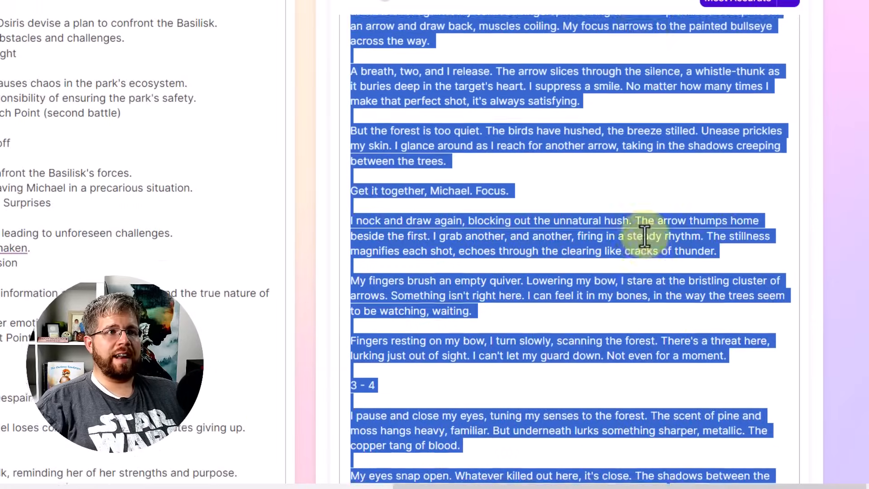
scroll(644, 226, "up", 5)
left_click(656, 153)
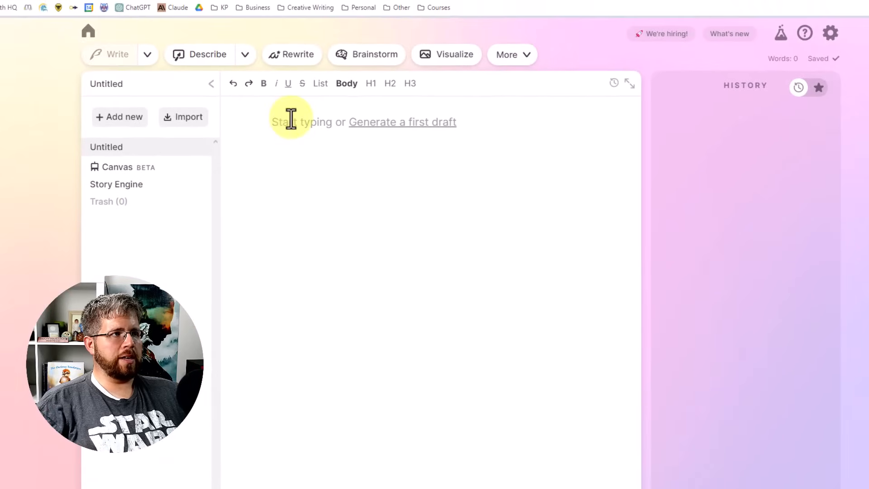
key("ctrl+v")
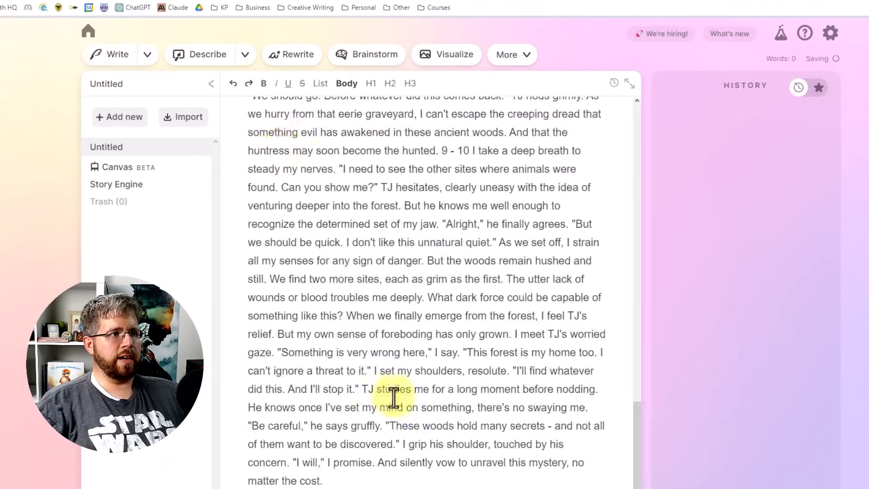
scroll(394, 393, "up", 20)
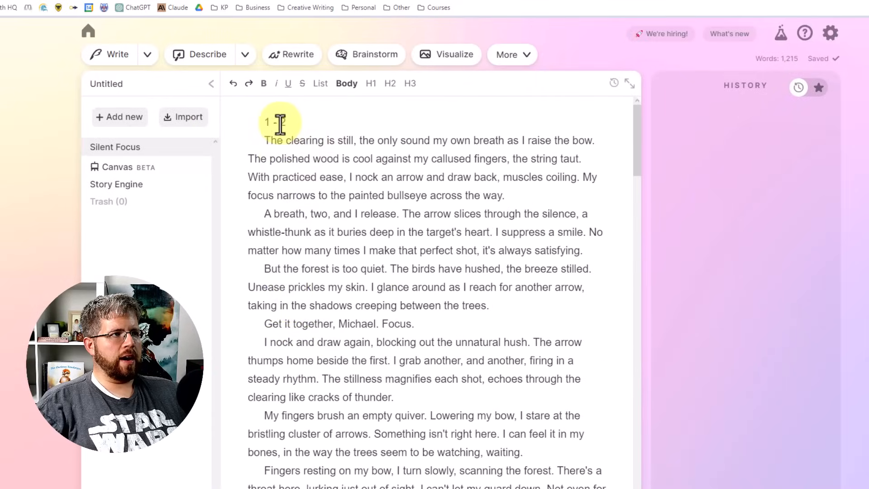
Step: Delete the "1 - 2" beat label and its empty line at the start of the document
left_click_drag(291, 121, 261, 122)
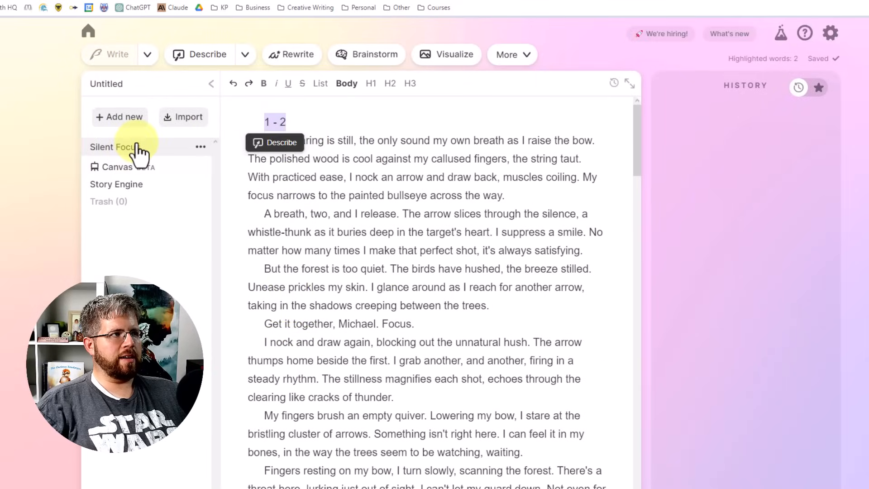
left_click_drag(286, 121, 250, 126)
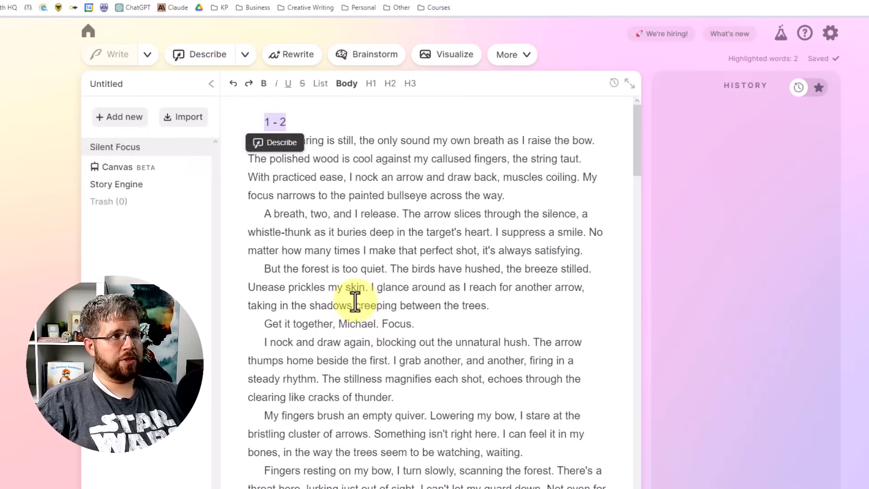
key("BackSpace")
key("Delete")
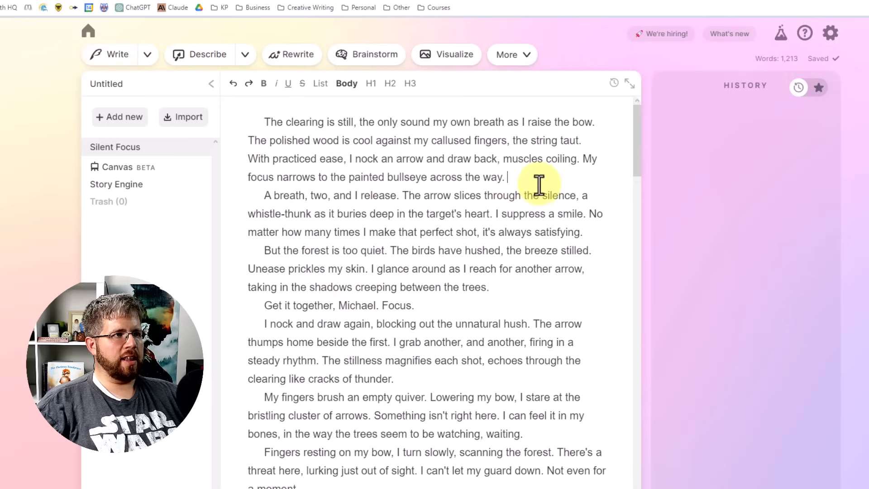
Step: Generate "Show, not tell" rewrites of "I can't let my guard down. Not even for a moment."
left_click_drag(538, 182, 310, 164)
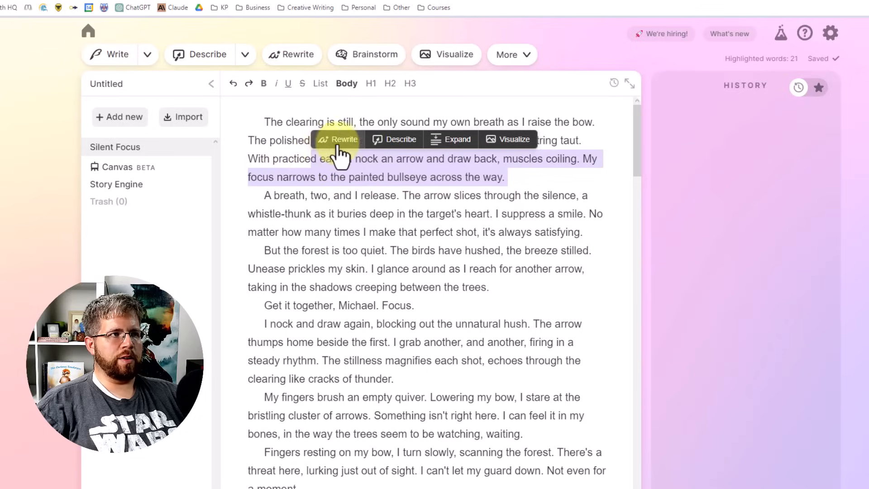
left_click(251, 161)
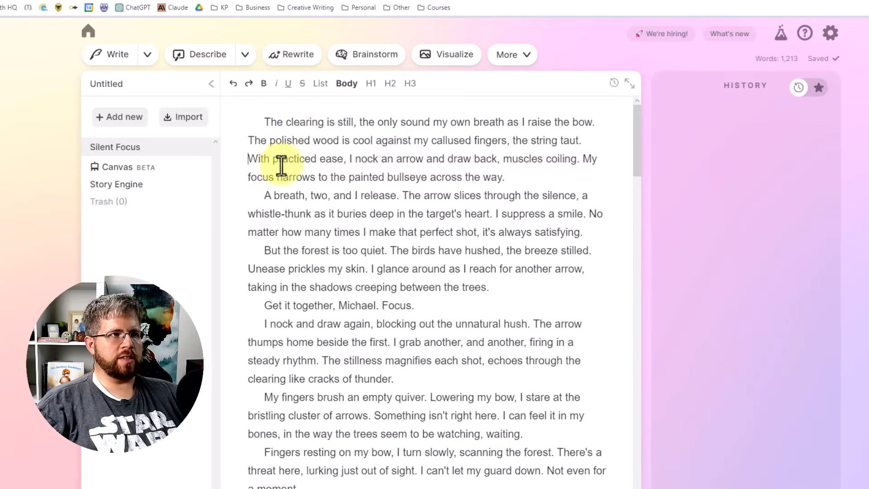
scroll(430, 254, "down", 3)
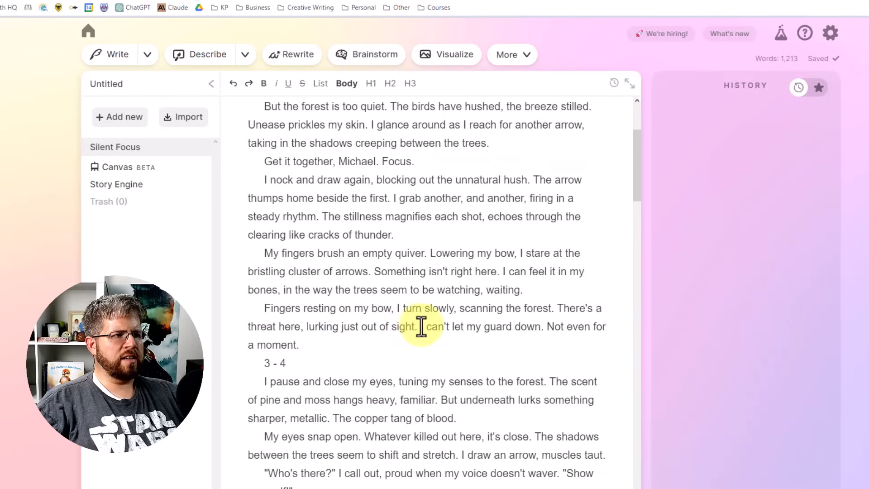
left_click_drag(417, 326, 428, 343)
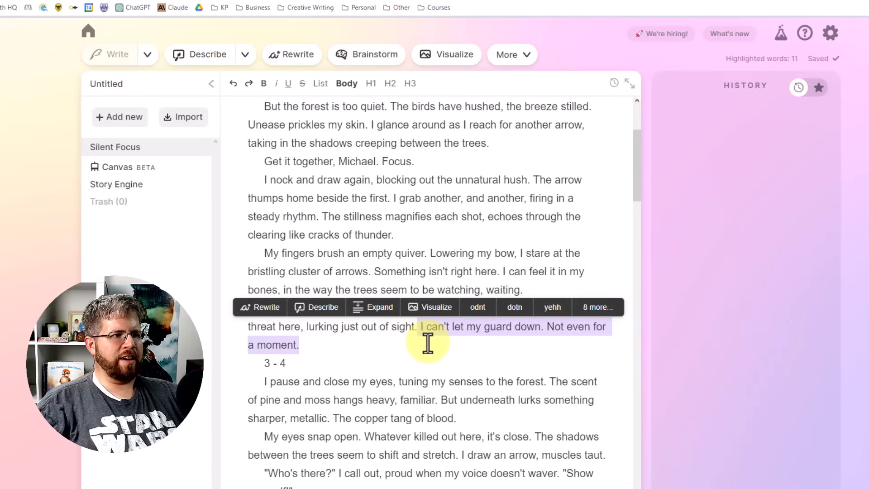
scroll(336, 353, "down", 2)
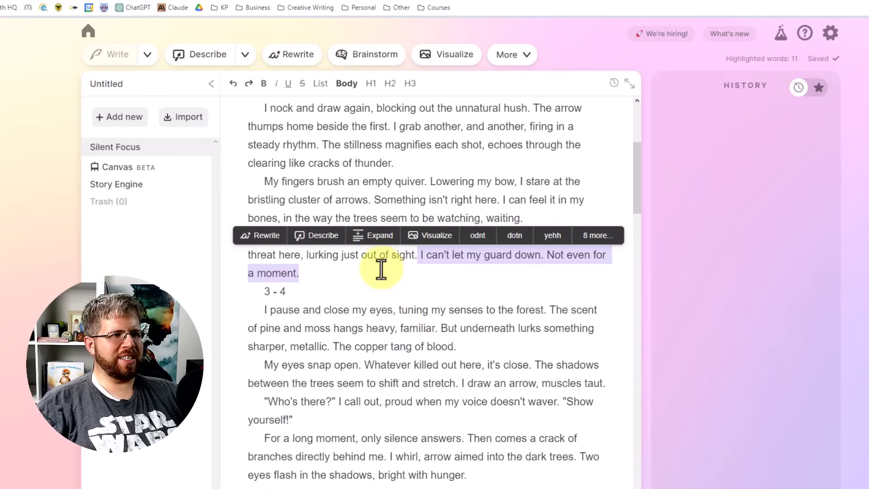
left_click(271, 235)
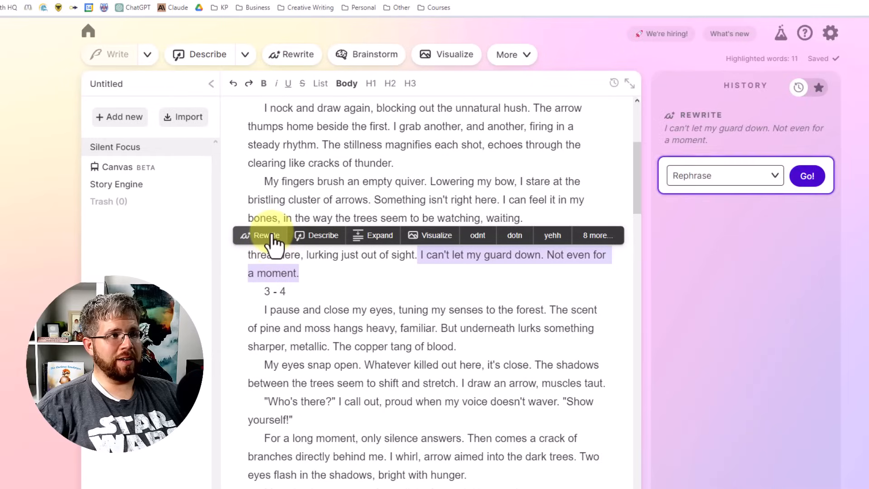
left_click(706, 178)
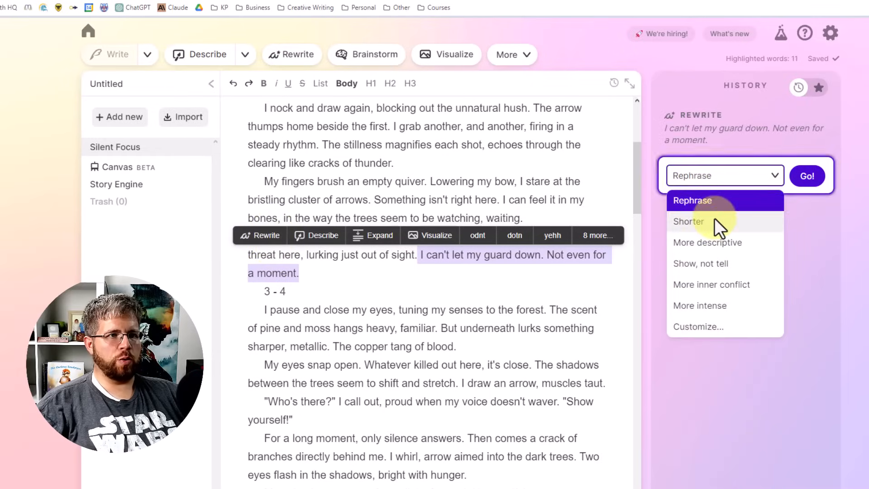
left_click(722, 268)
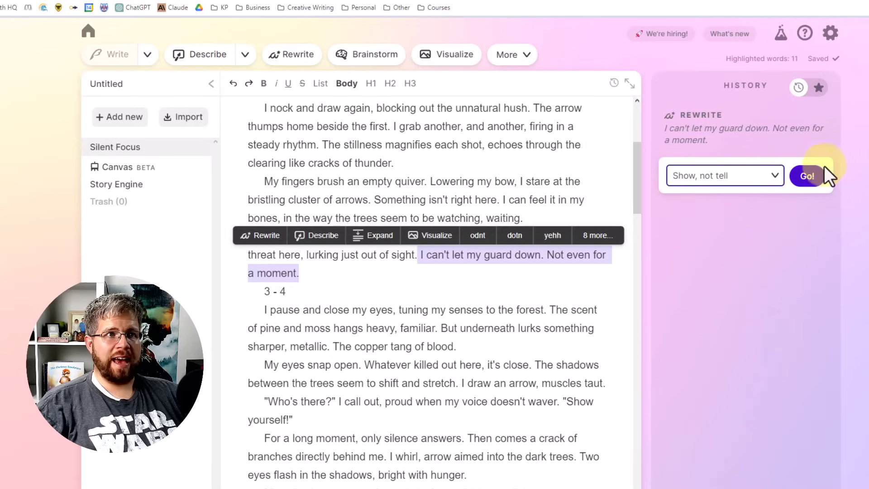
left_click(810, 177)
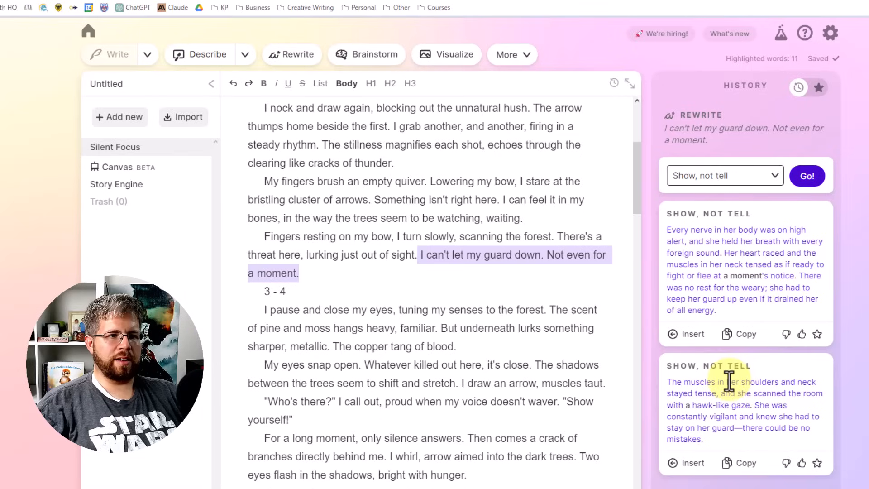
Step: Generate "More inner conflict" rewrites of the same passage and replace it with the version beginning "I want to trust that I'm safe"
left_click(722, 174)
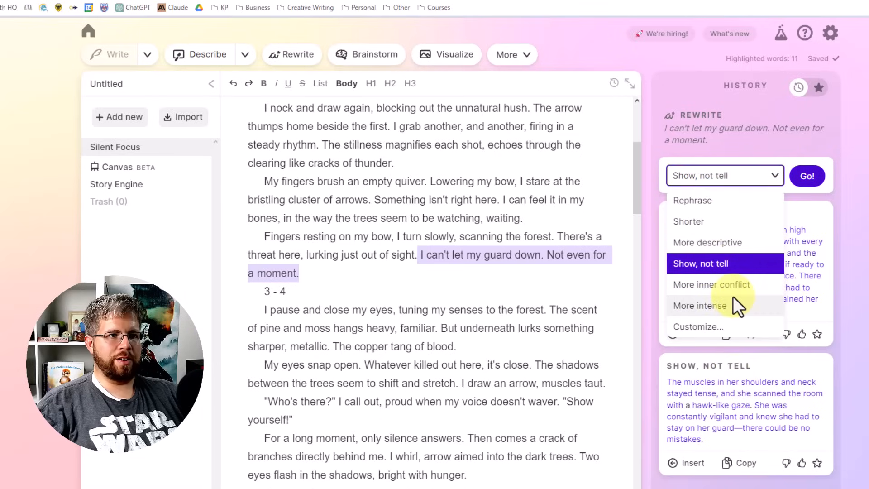
left_click(718, 309)
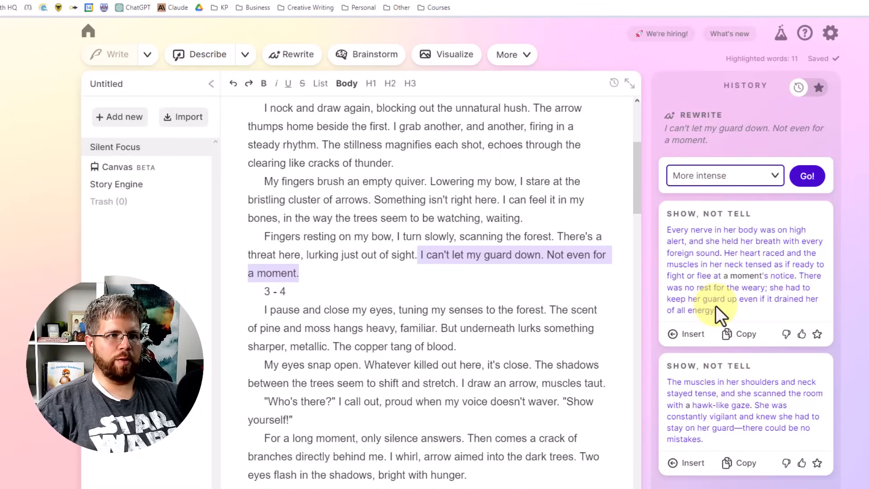
left_click(732, 175)
left_click(699, 284)
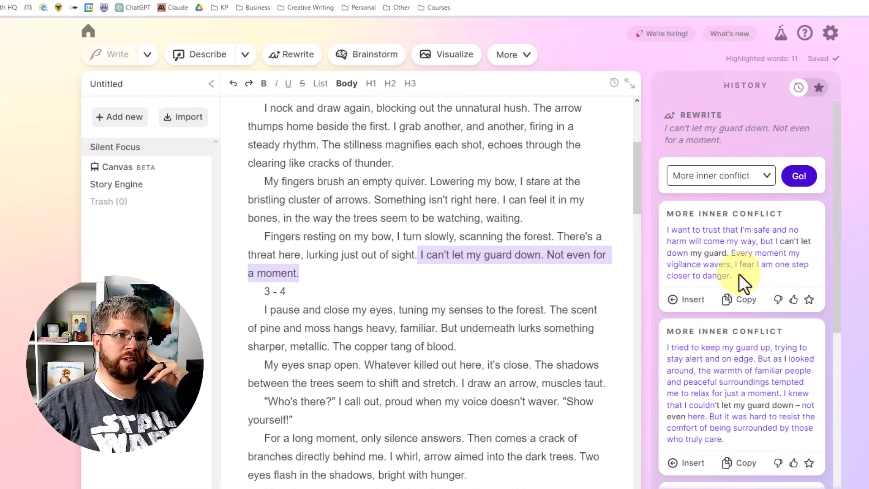
scroll(767, 285, "down", 3)
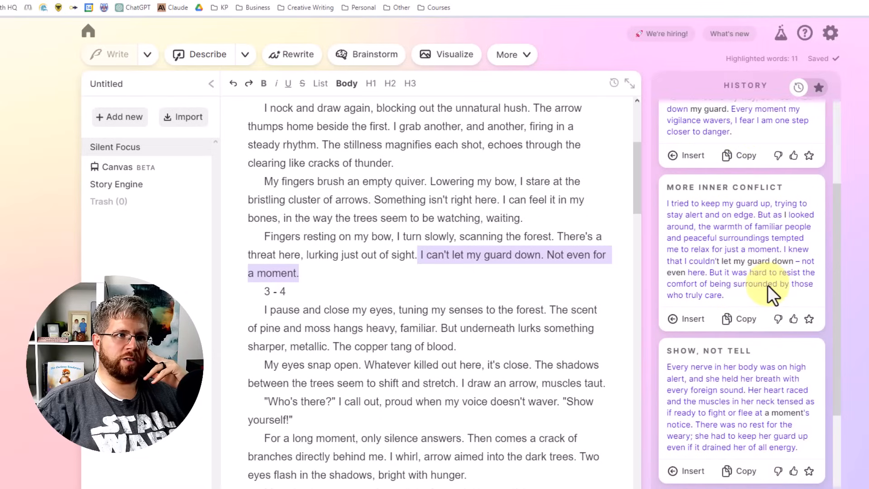
scroll(768, 285, "up", 3)
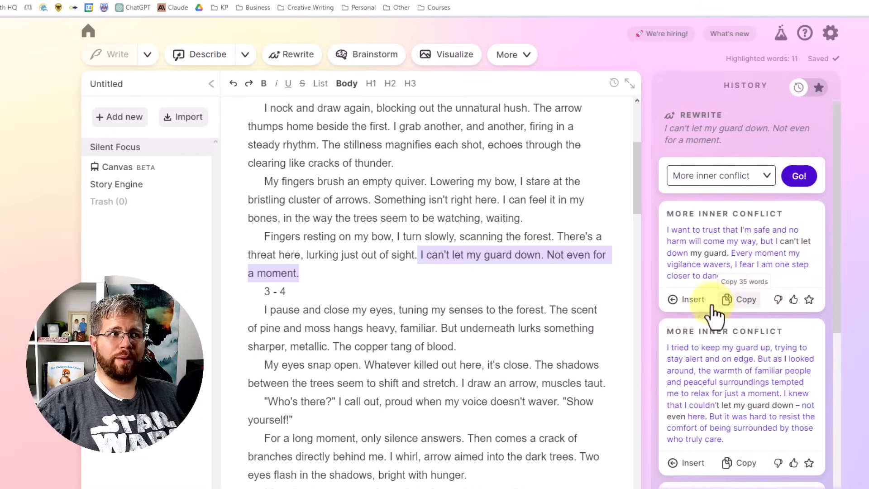
left_click(692, 299)
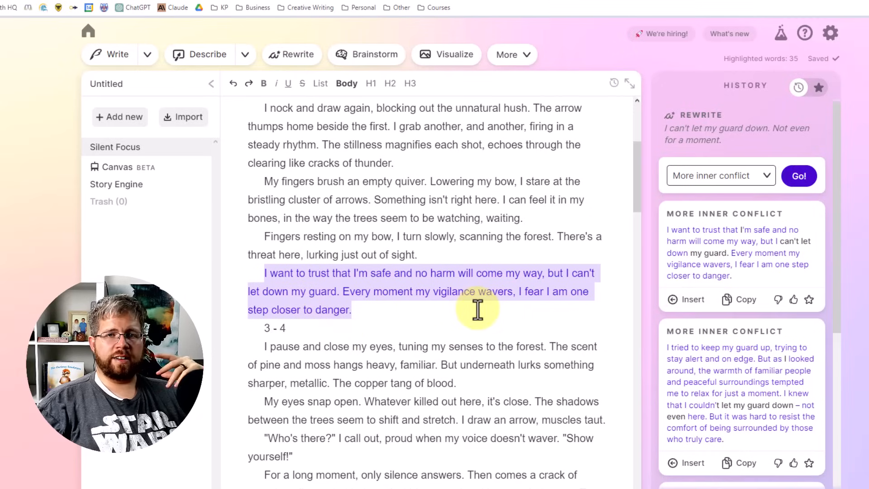
scroll(476, 316, "down", 5)
scroll(475, 322, "up", 5)
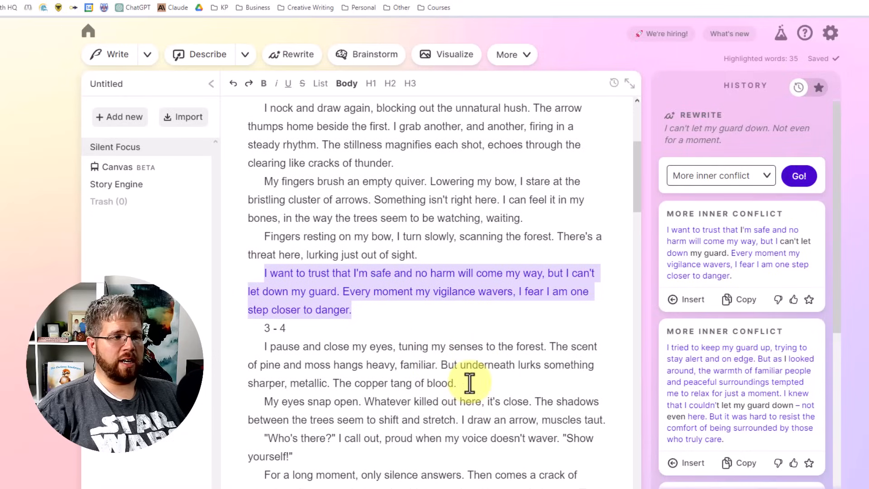
Step: Expand the sentence "I pause and close my eyes, tuning my senses to the forest." and insert the expanded passage in its place
left_click_drag(469, 383, 236, 349)
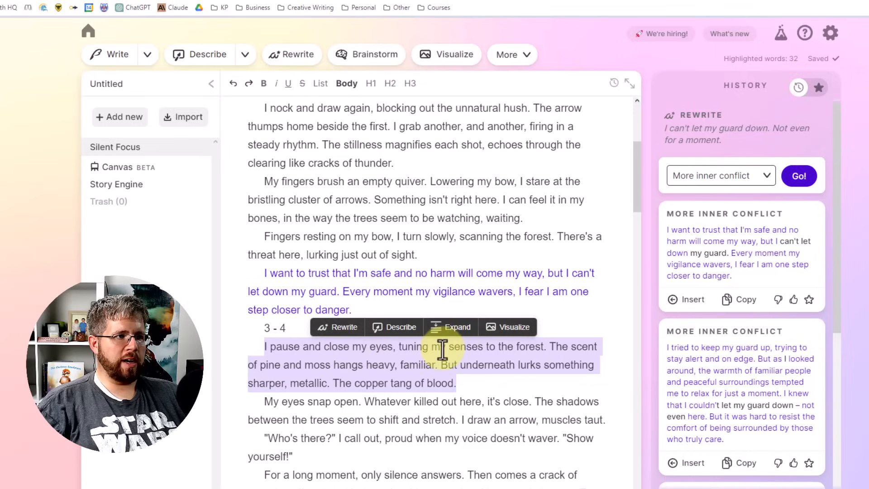
left_click_drag(547, 348, 231, 352)
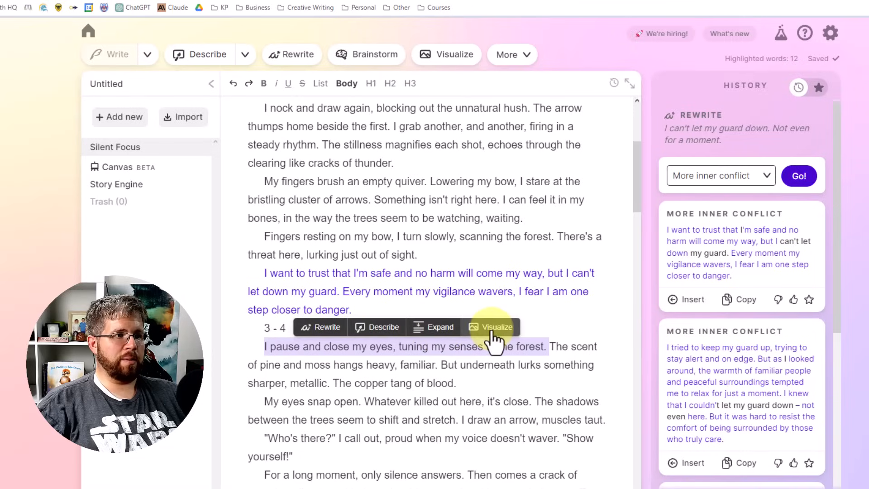
left_click(433, 328)
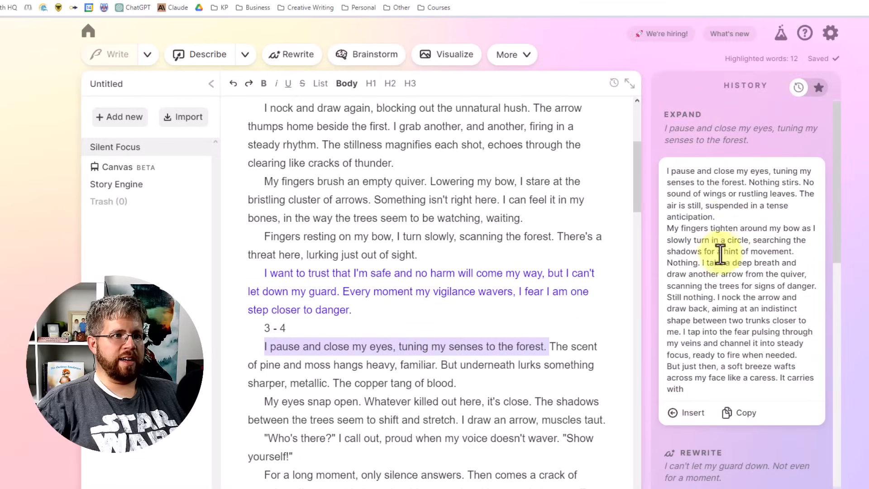
scroll(718, 251, "down", 3)
scroll(720, 258, "up", 3)
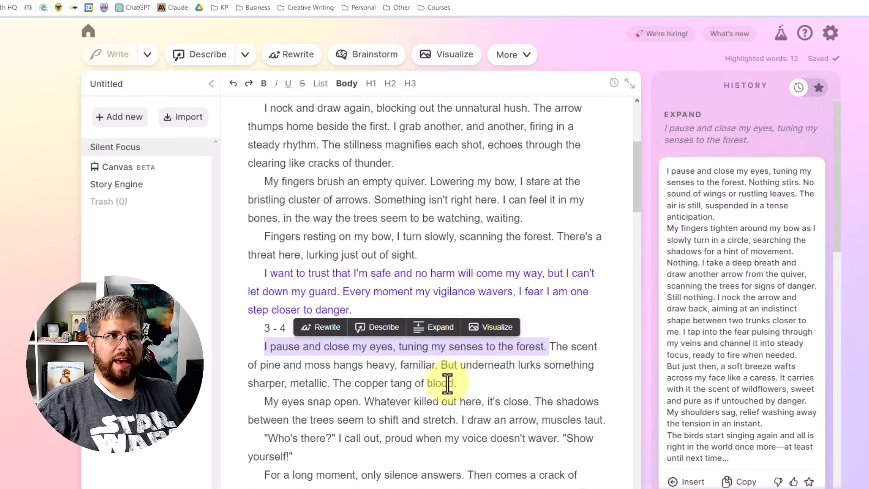
scroll(710, 268, "down", 2)
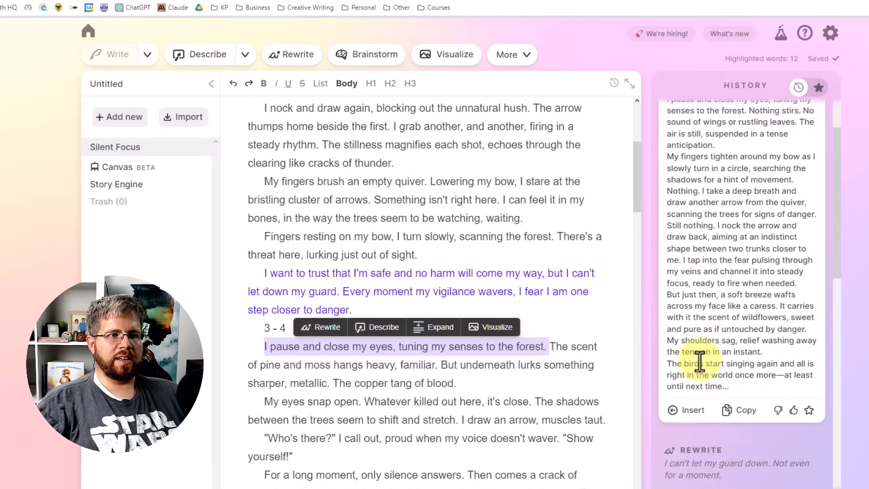
left_click(701, 410)
scroll(267, 308, "down", 3)
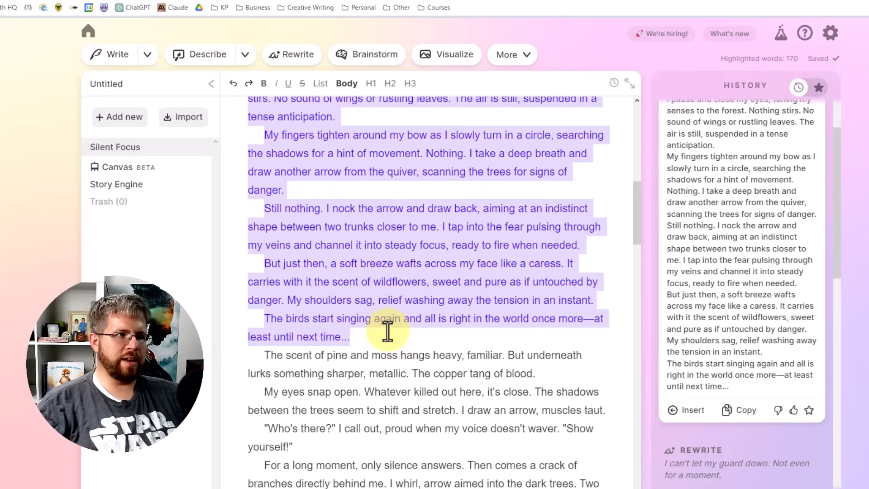
Step: Remove the words "The scent of pine and m" from the start of the paragraph following the inserted expansion
scroll(387, 332, "down", 2)
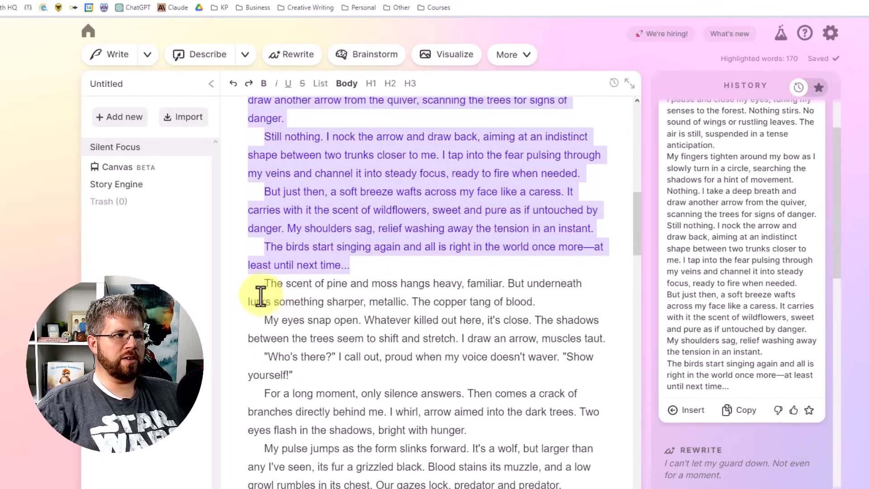
left_click_drag(262, 276, 380, 285)
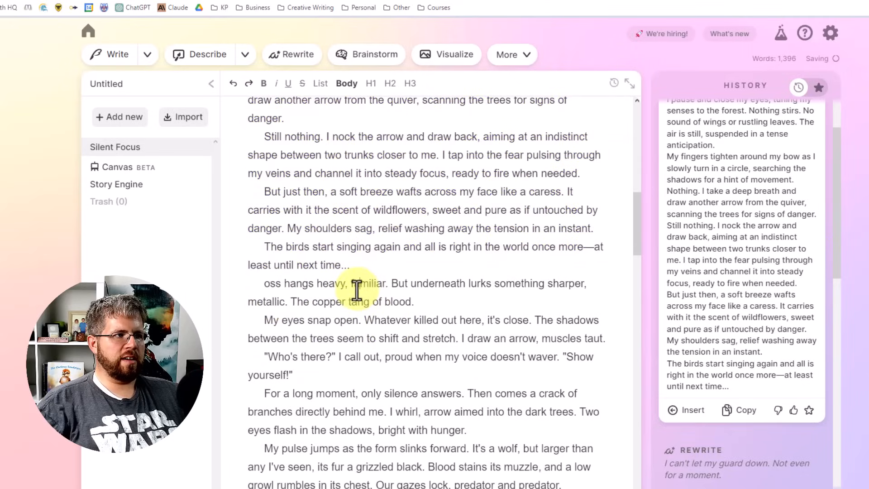
Step: Generate Describe suggestions for the paragraph beginning "For a long moment, only silence answers" and review the sense and metaphor categories
scroll(332, 317, "down", 4)
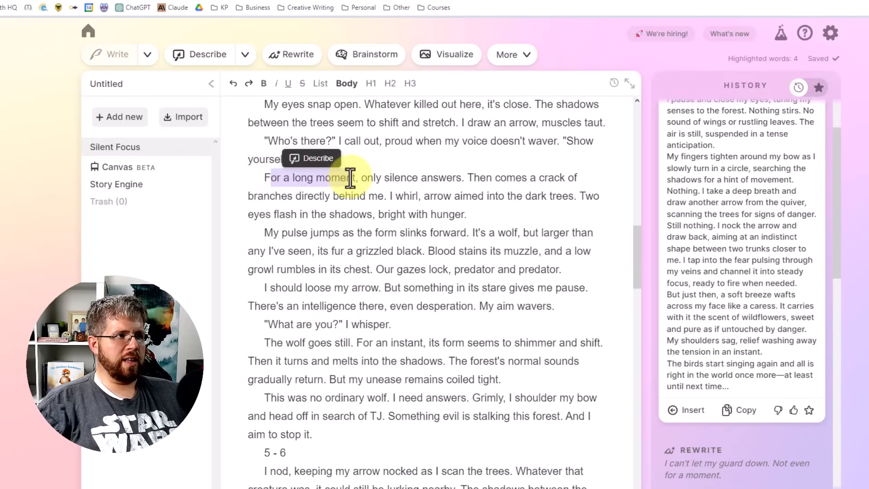
left_click(307, 179)
left_click_drag(261, 180, 481, 210)
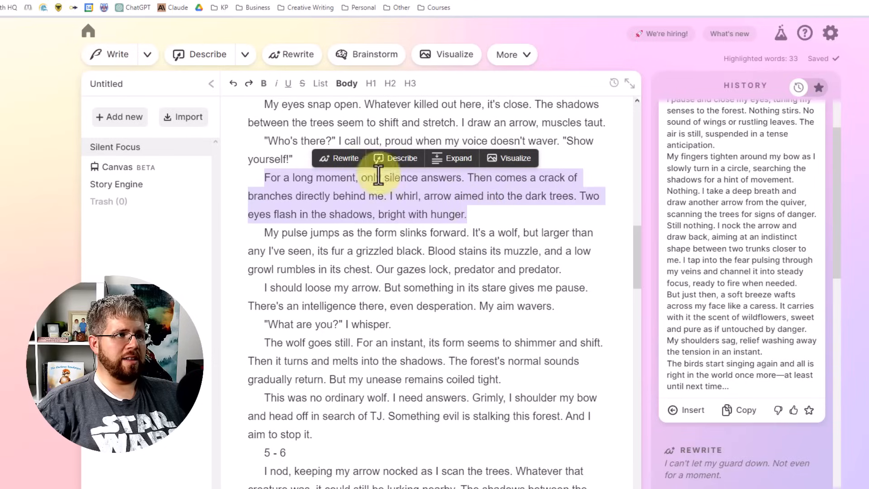
left_click(398, 156)
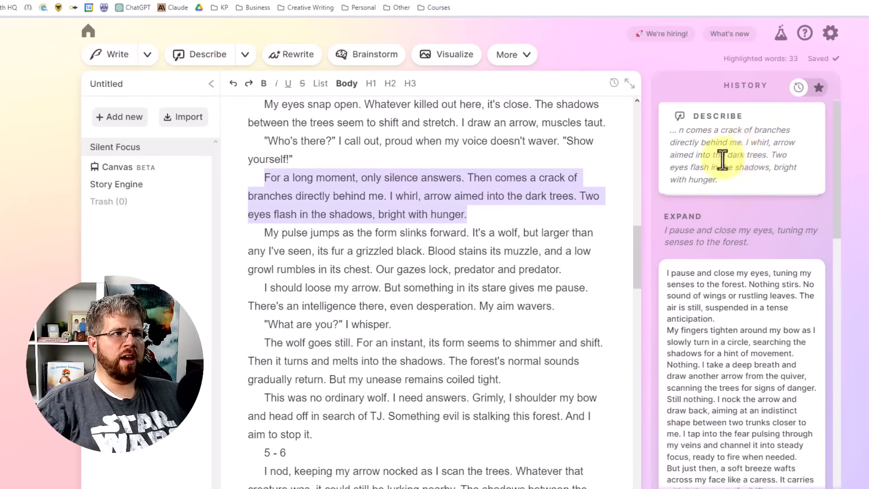
scroll(758, 223, "down", 3)
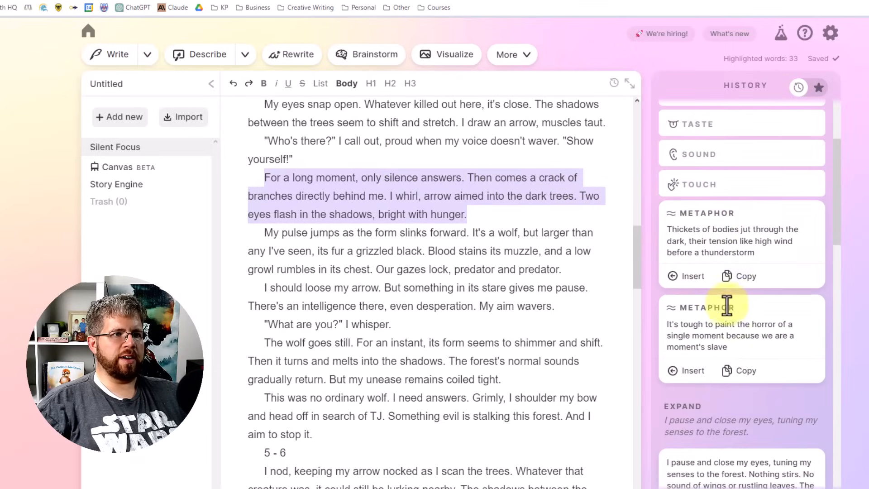
scroll(706, 272, "up", 2)
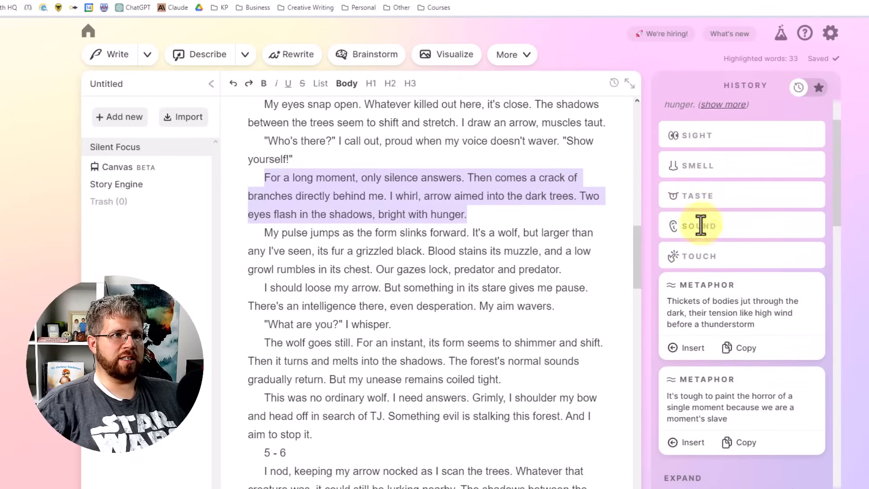
scroll(701, 233, "down", 2)
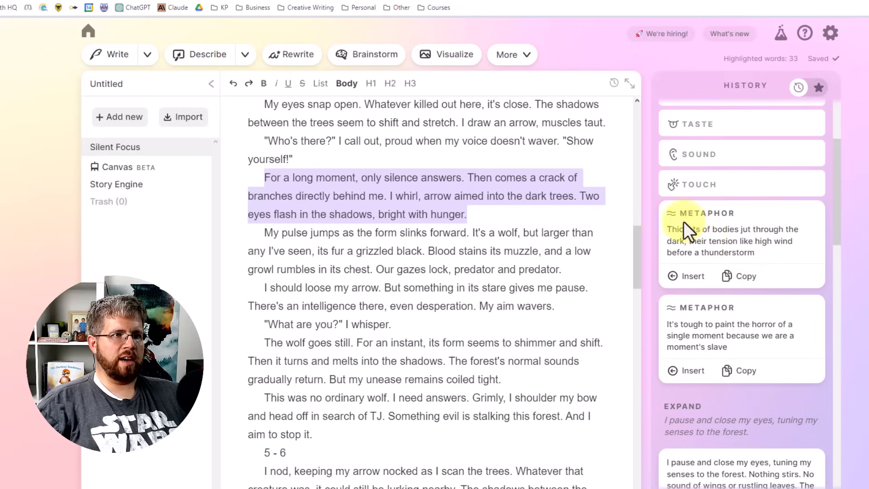
scroll(693, 357, "down", 4)
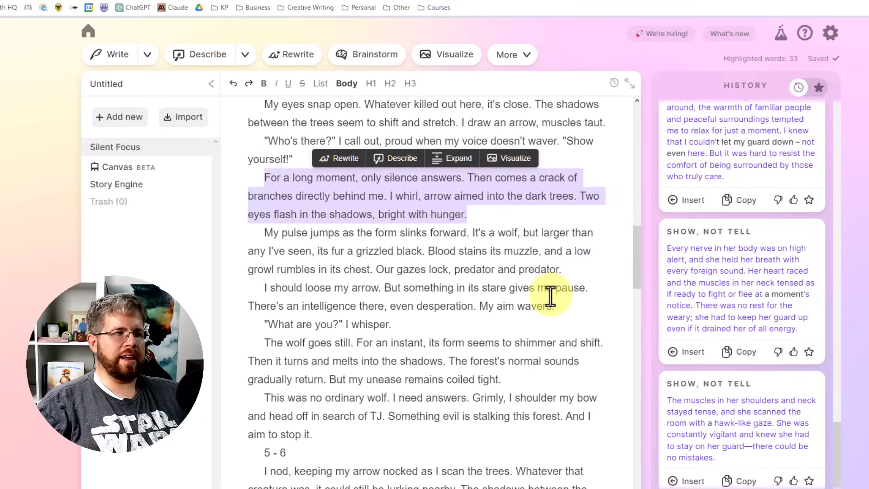
left_click(470, 311)
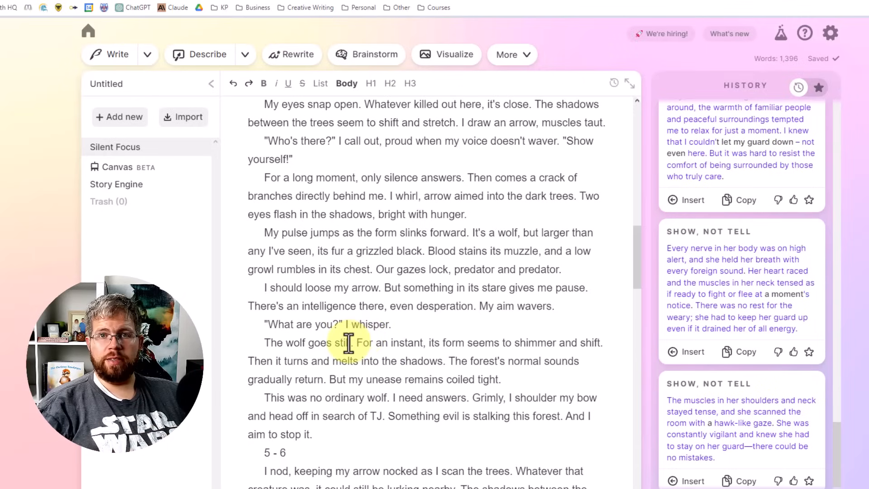
Step: Review the chapter draft from section 3 - 4 through its ending, and look over the action beats in ChatGPT
scroll(348, 343, "up", 8)
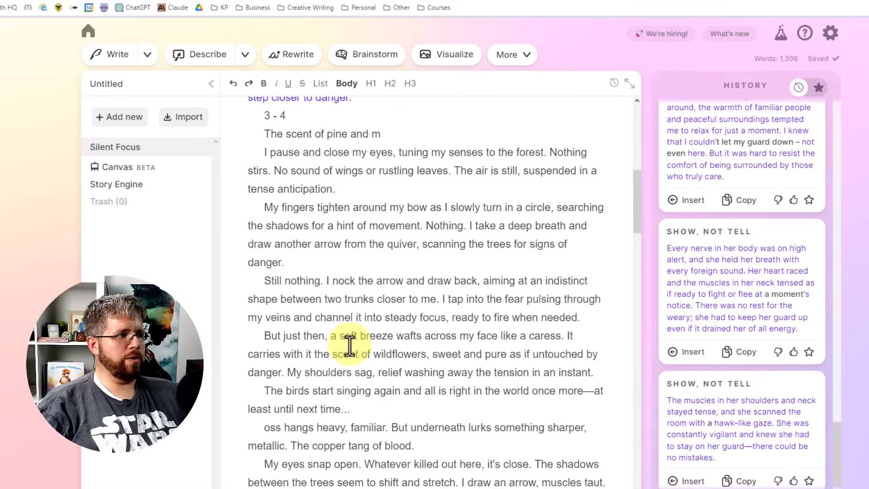
scroll(347, 342, "down", 15)
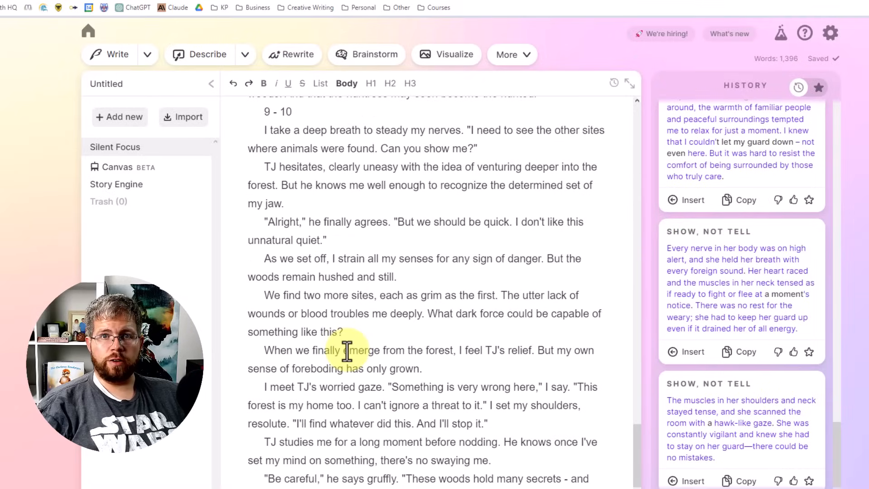
scroll(375, 429, "up", 2)
scroll(379, 422, "down", 4)
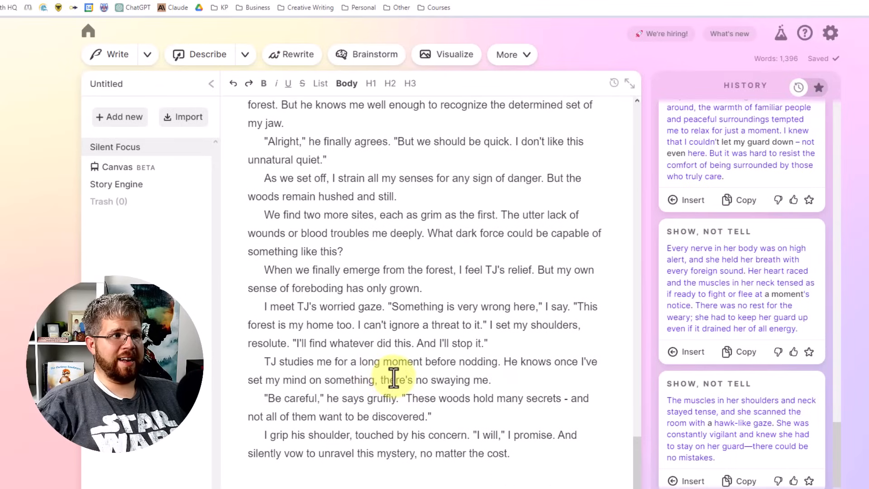
scroll(391, 375, "up", 10)
scroll(395, 376, "up", 6)
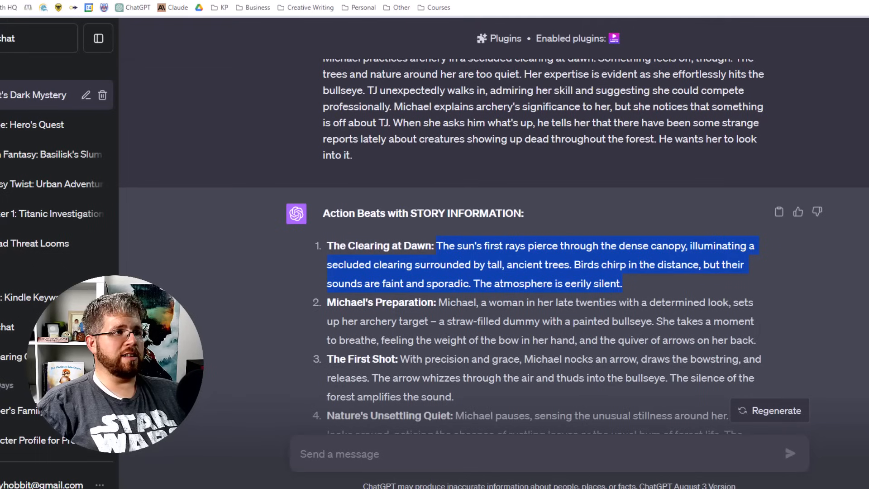
scroll(223, 248, "down", 5)
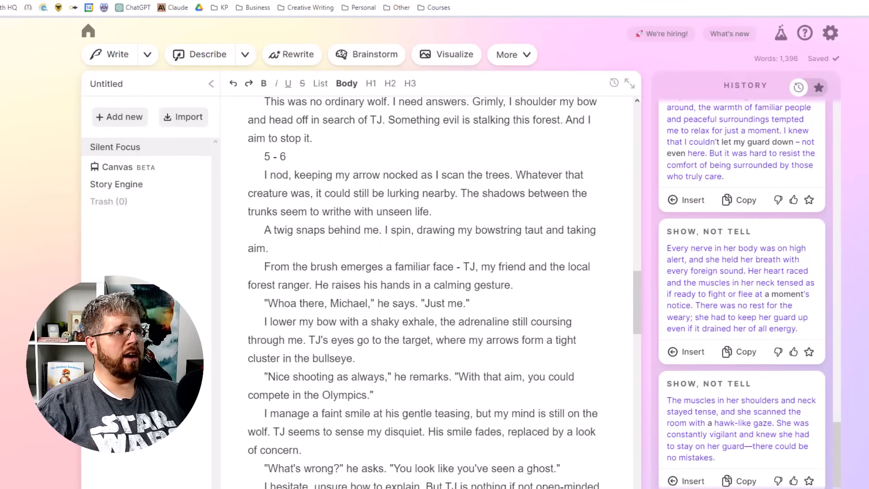
scroll(364, 290, "up", 5)
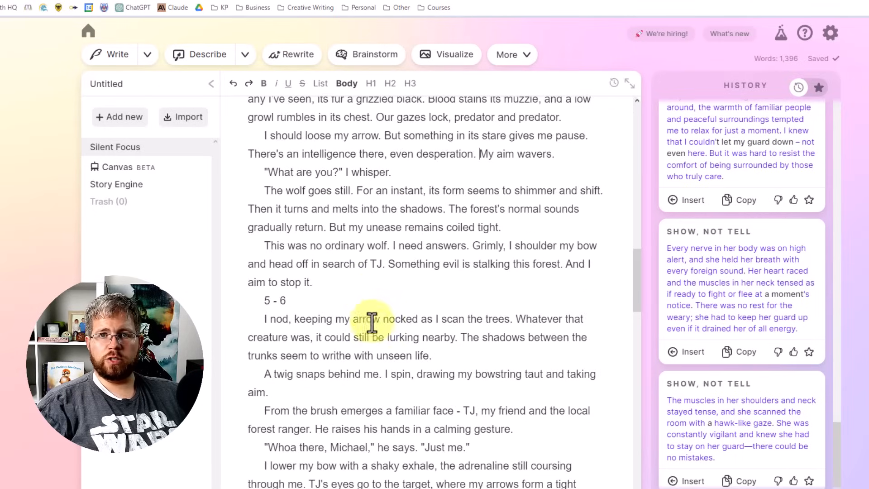
scroll(382, 335, "down", 3)
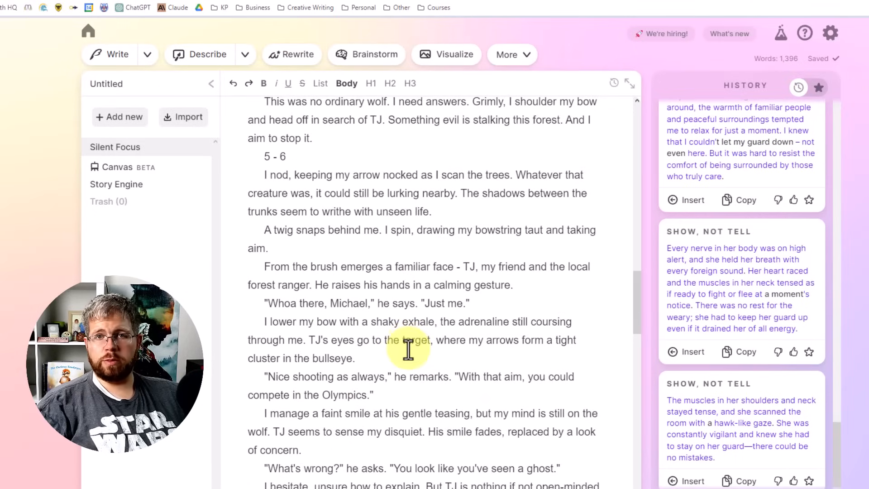